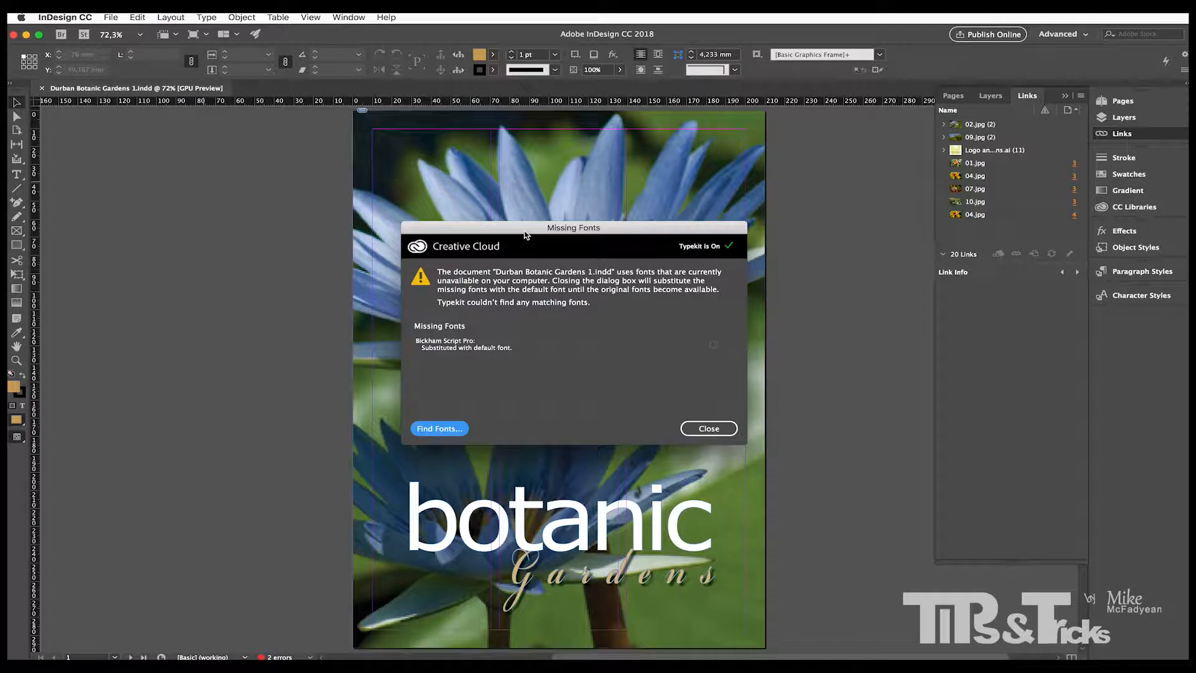
# Move the Missing Fonts warning up and dismiss it without replacing the fonts
pyautogui.moveTo(638, 233); pyautogui.dragTo(648, 223)
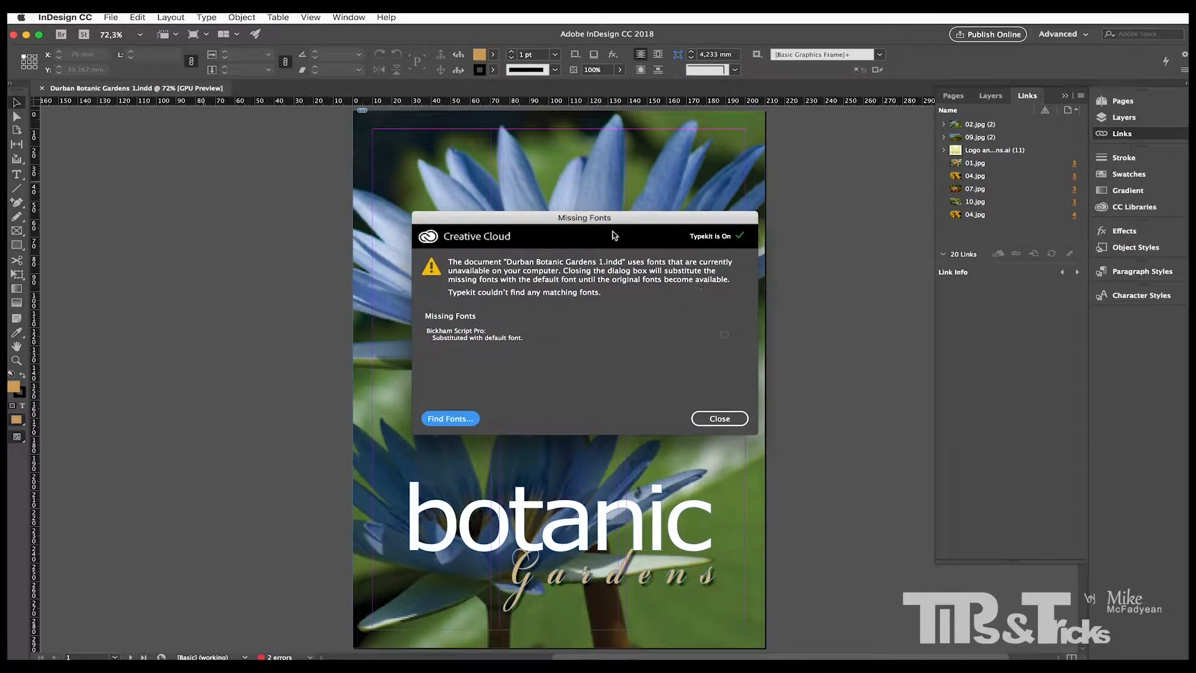
pyautogui.moveTo(595, 221); pyautogui.dragTo(571, 212)
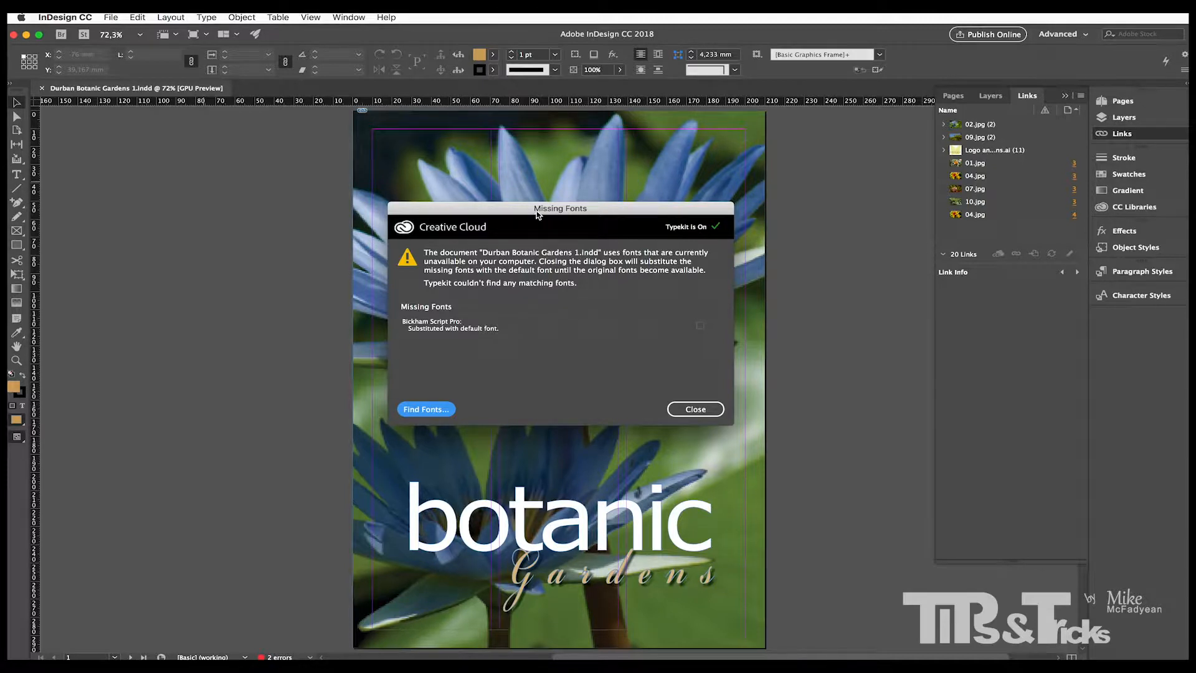
pyautogui.moveTo(542, 206); pyautogui.dragTo(549, 197)
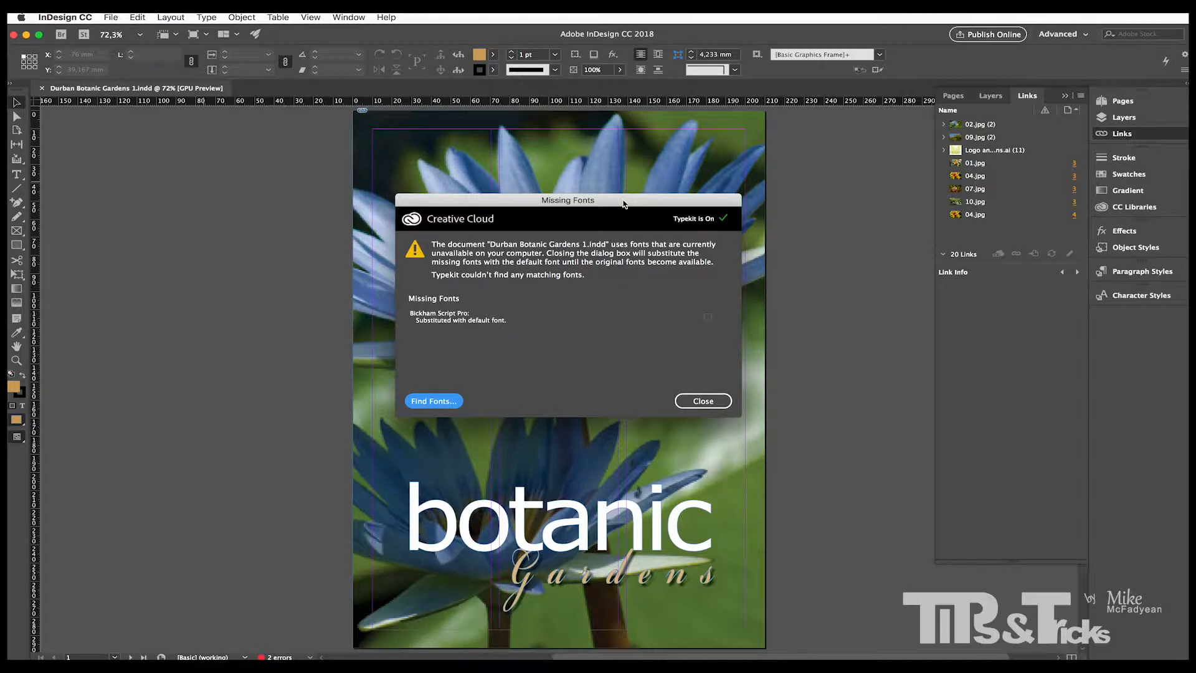
pyautogui.moveTo(623, 204); pyautogui.dragTo(623, 183)
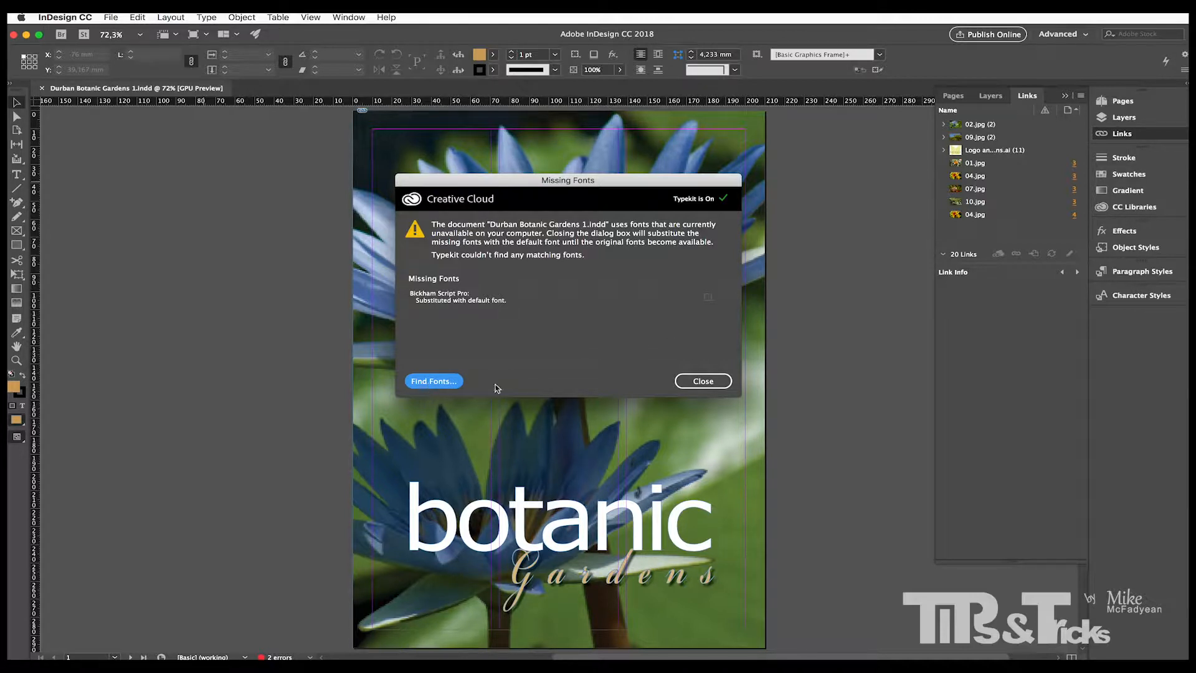
pyautogui.click(708, 382)
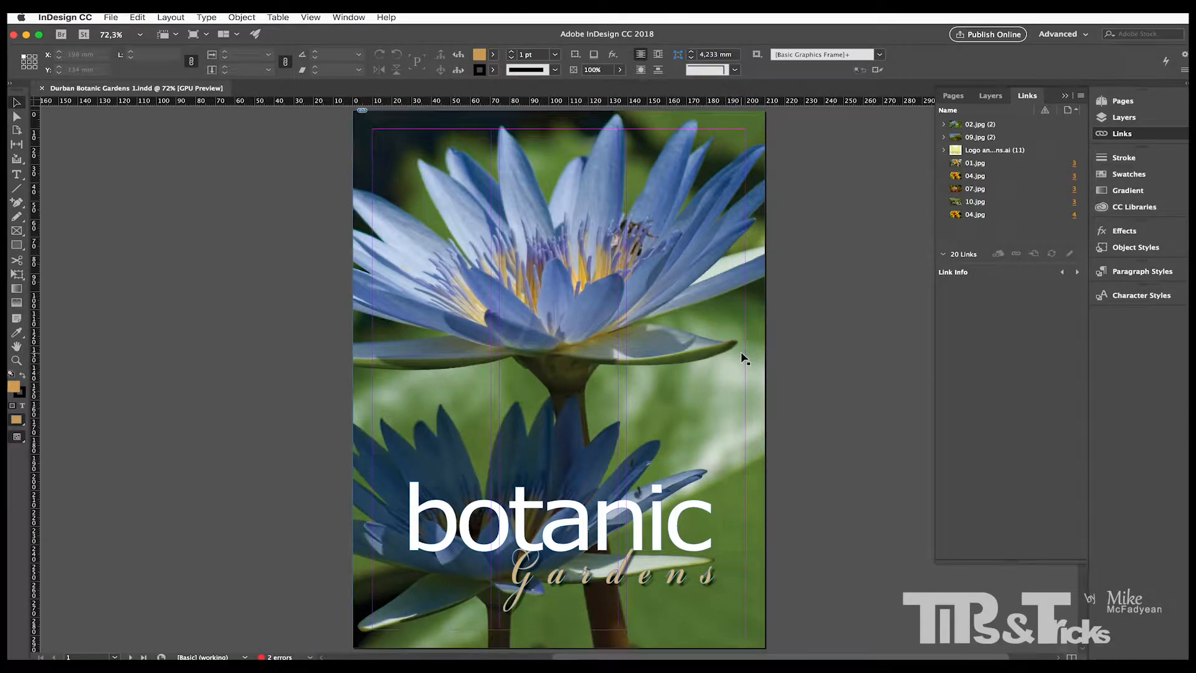
# Go to the spread of pages 2–3 and select the missing font Bickham Script Pro in Find Font
pyautogui.hotkey('shift', 'pagedown')
pyautogui.hotkey('shift', 'pagedown')
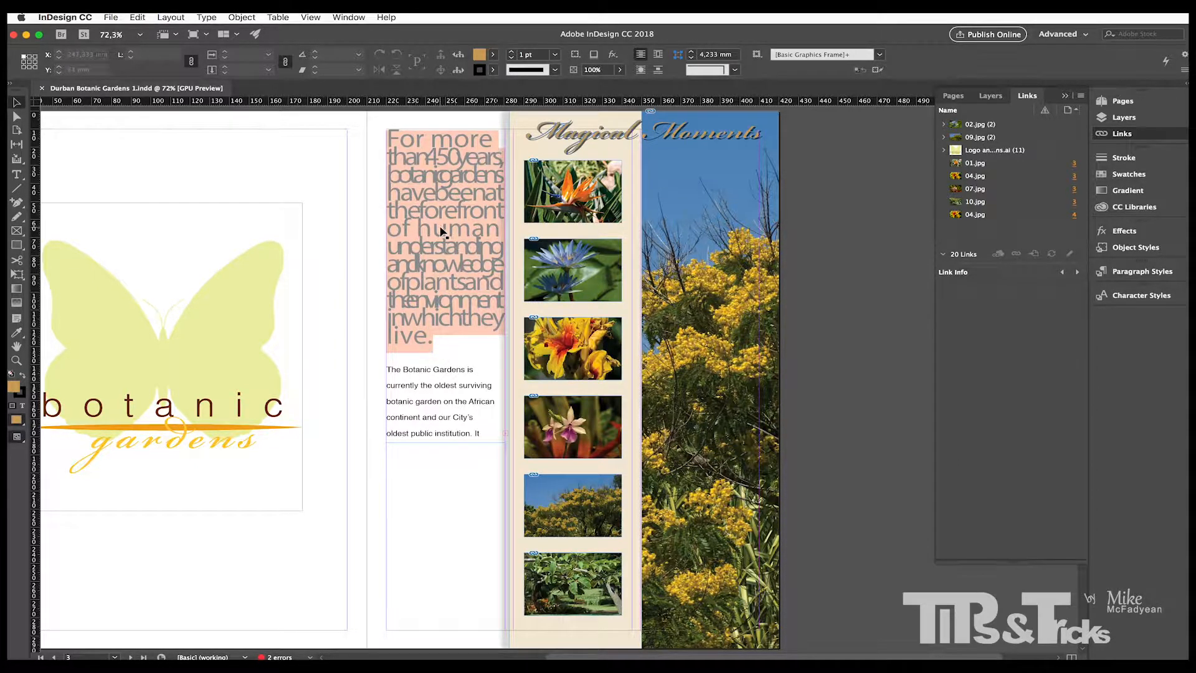
pyautogui.click(210, 19)
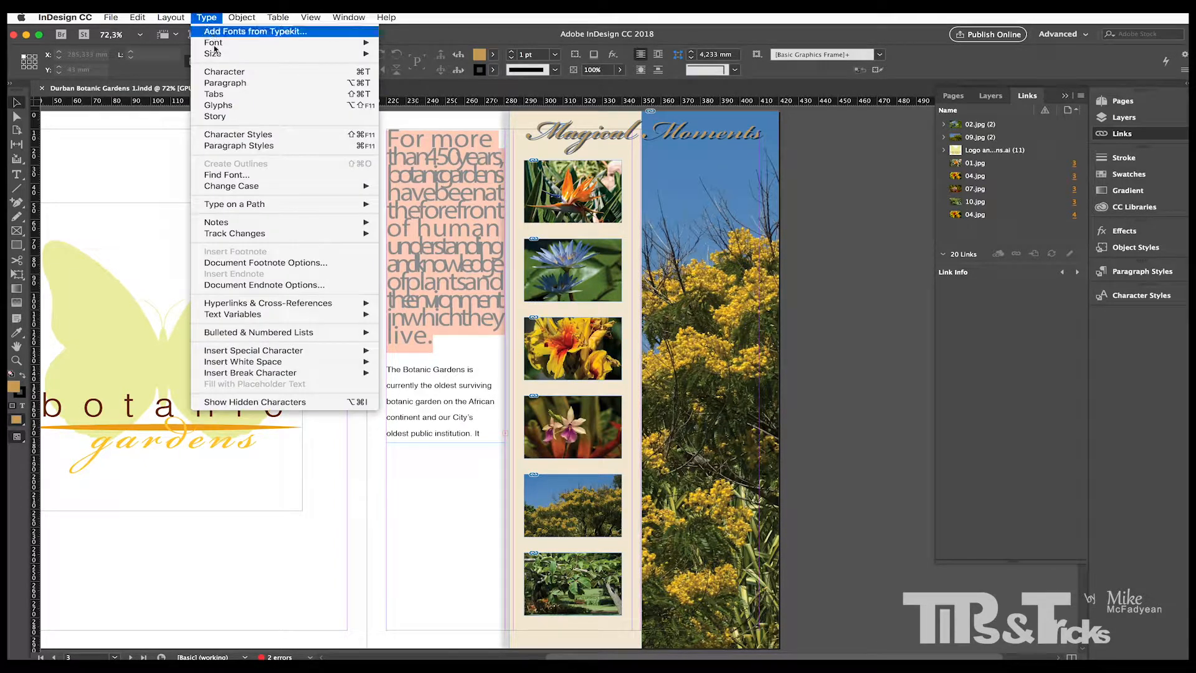
pyautogui.click(227, 175)
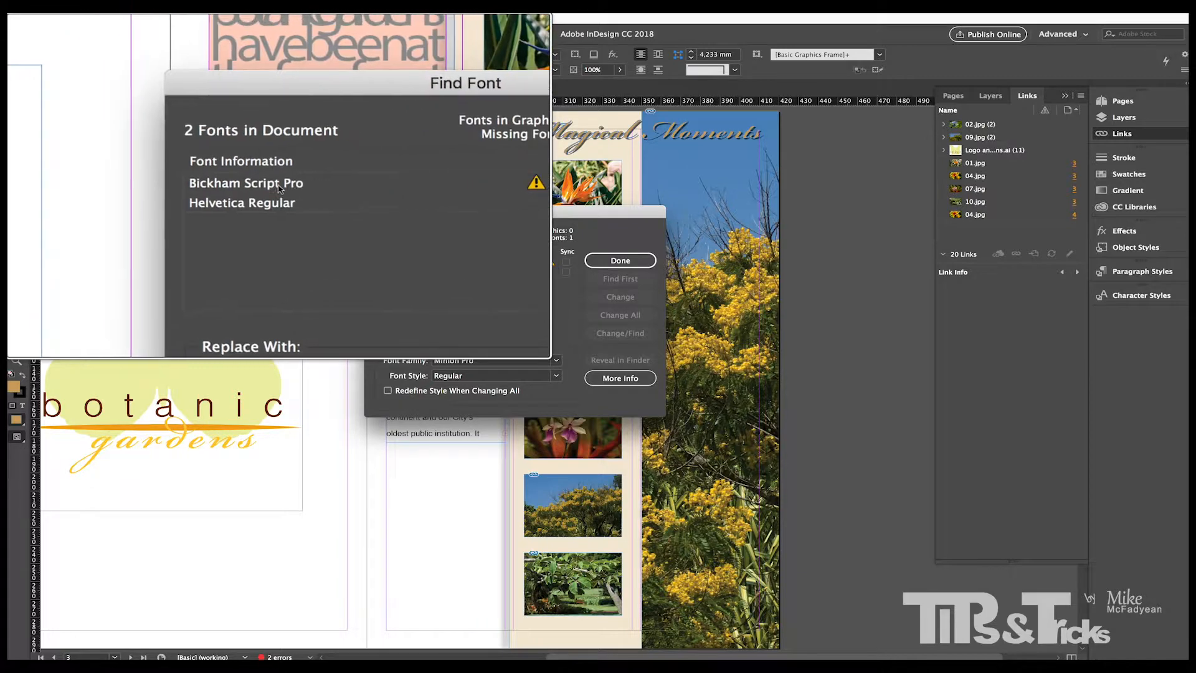
pyautogui.click(511, 264)
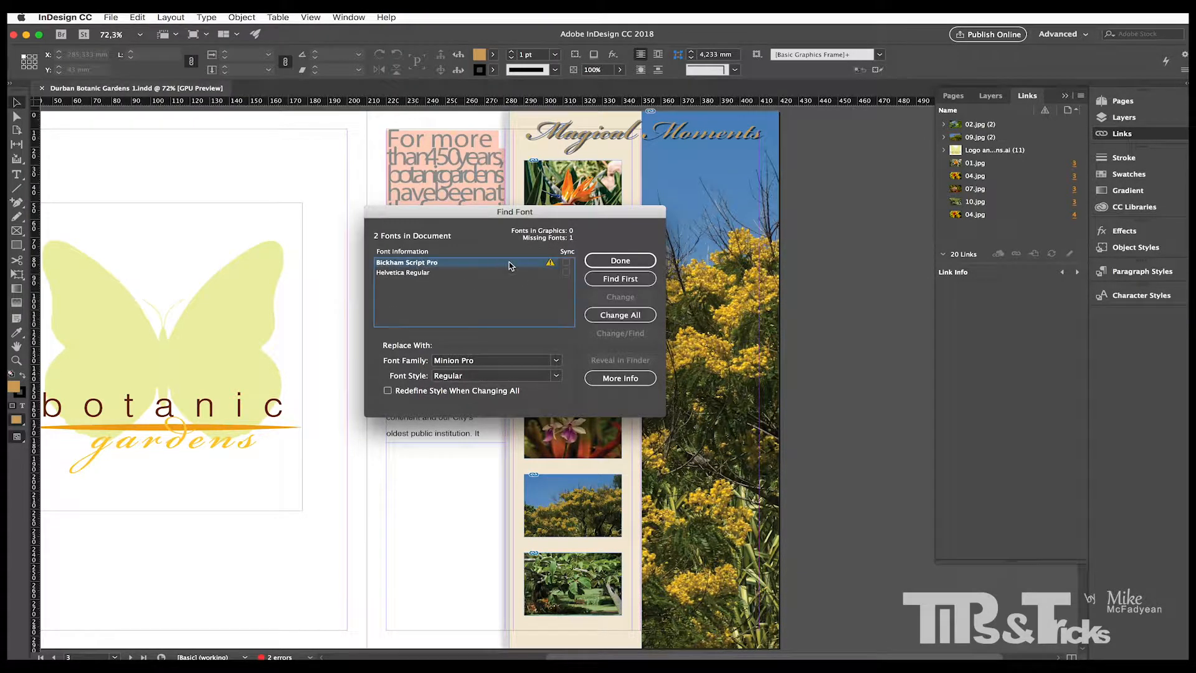
# Replace every use of Bickham Script Pro in the document with Helvetica Regular and finish the font replacement
pyautogui.moveTo(551, 267)
pyautogui.click(530, 362)
pyautogui.press('BackSpace')
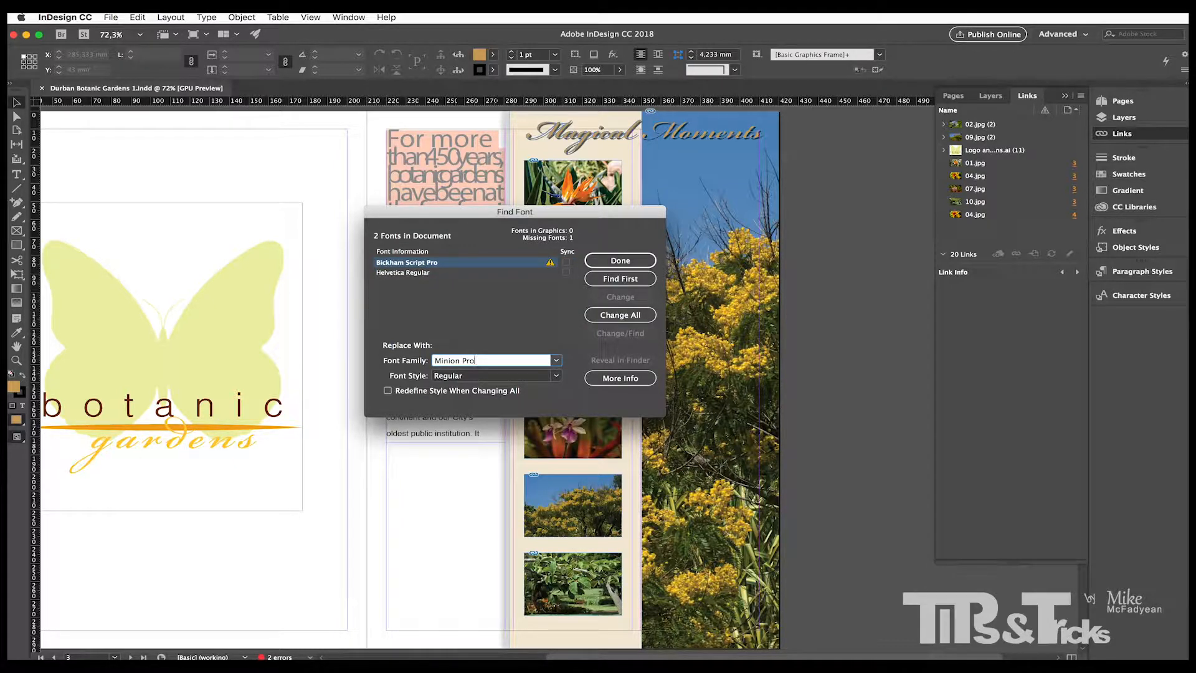
pyautogui.click(556, 360)
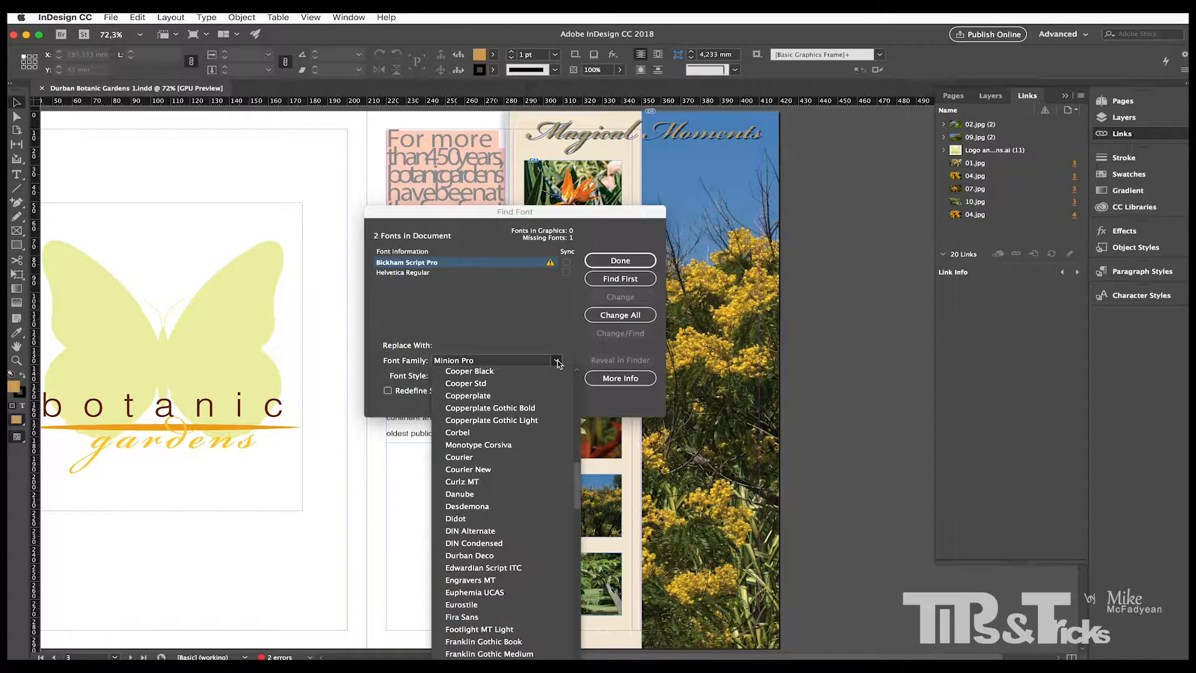
pyautogui.scroll(-15, 521, 444)
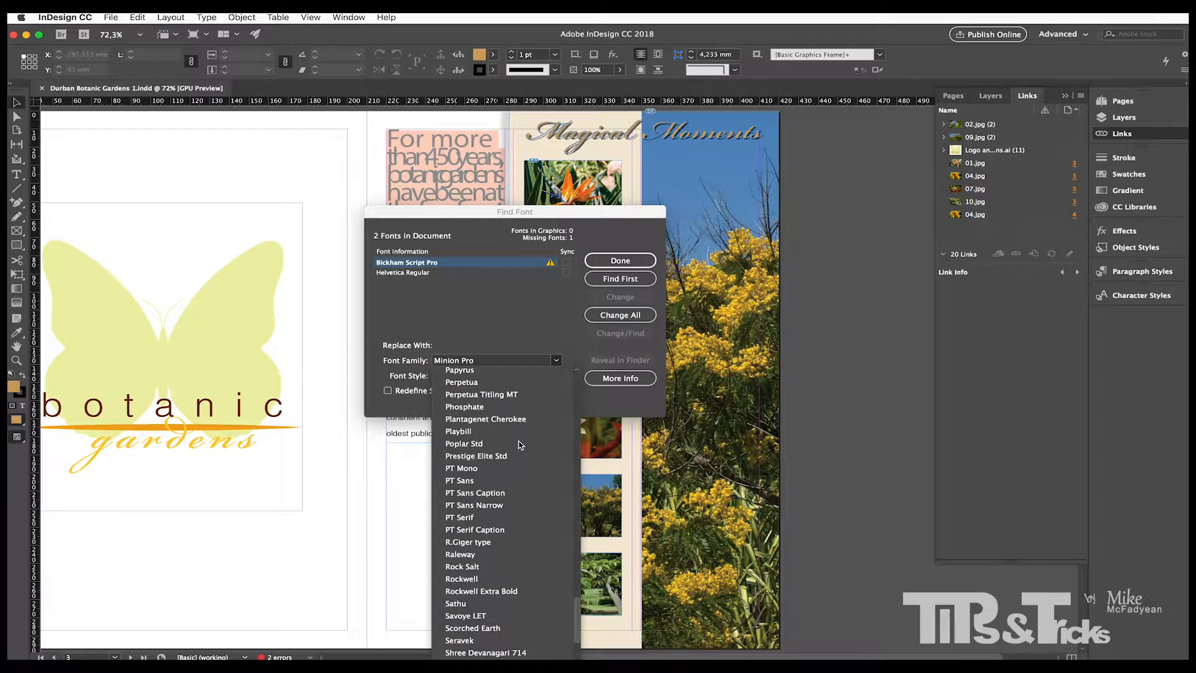
pyautogui.scroll(8, 520, 445)
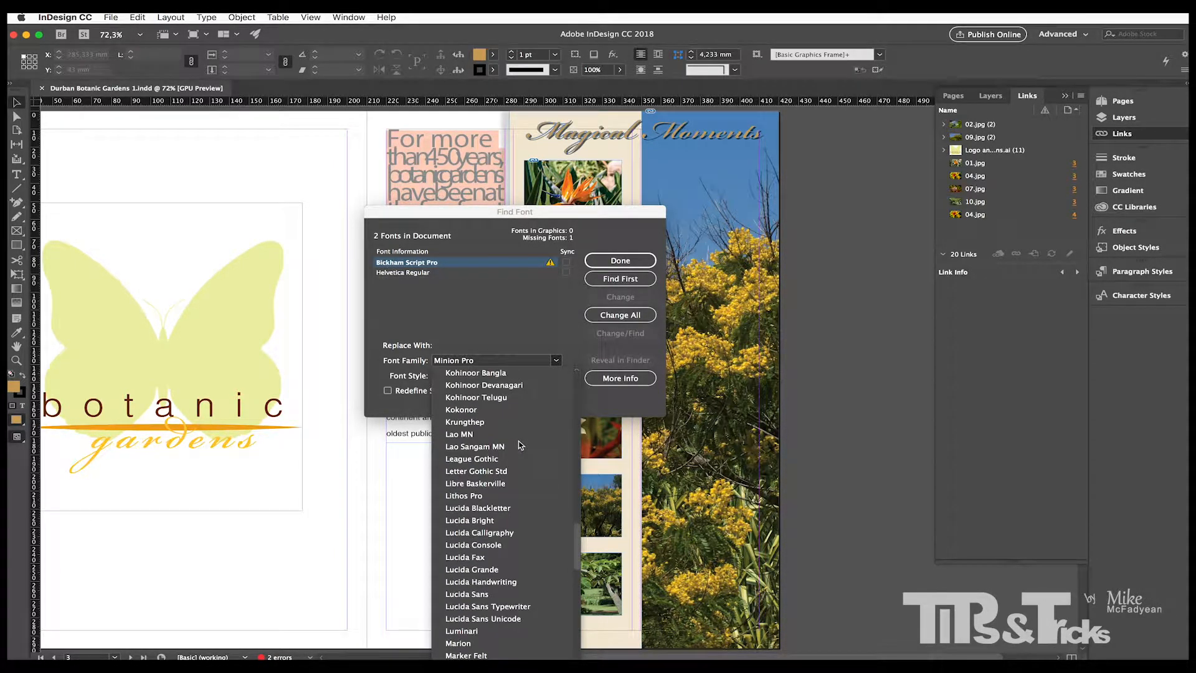
pyautogui.scroll(10, 520, 445)
pyautogui.scroll(-2, 520, 444)
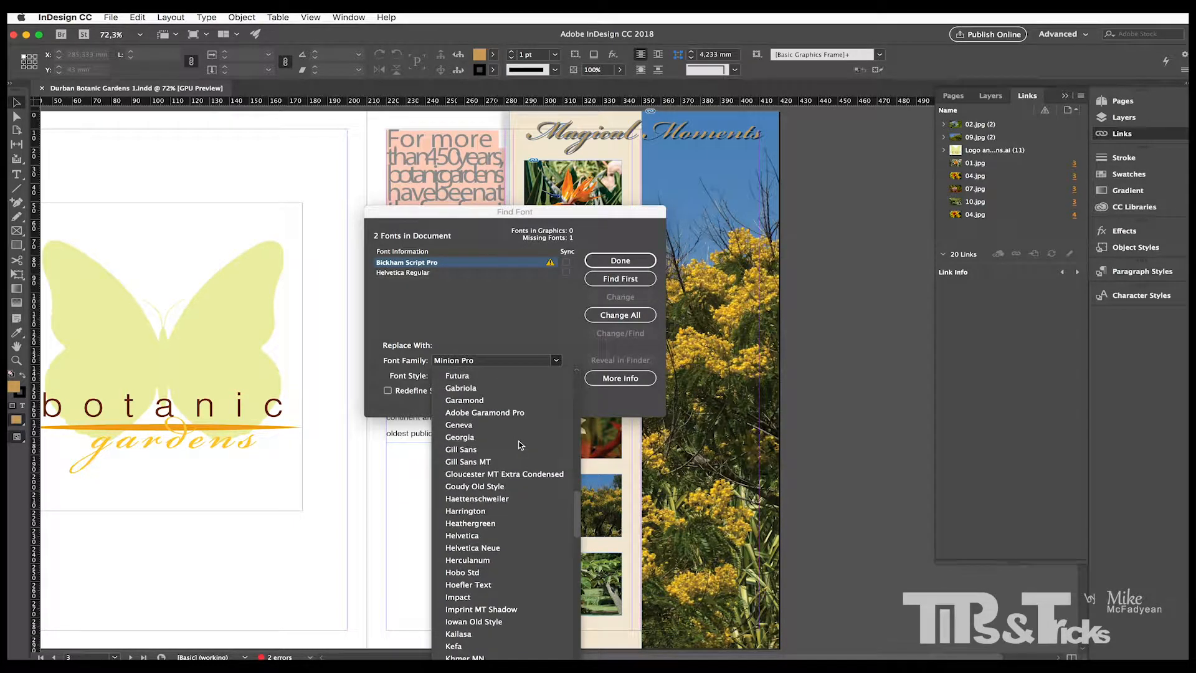
pyautogui.click(498, 535)
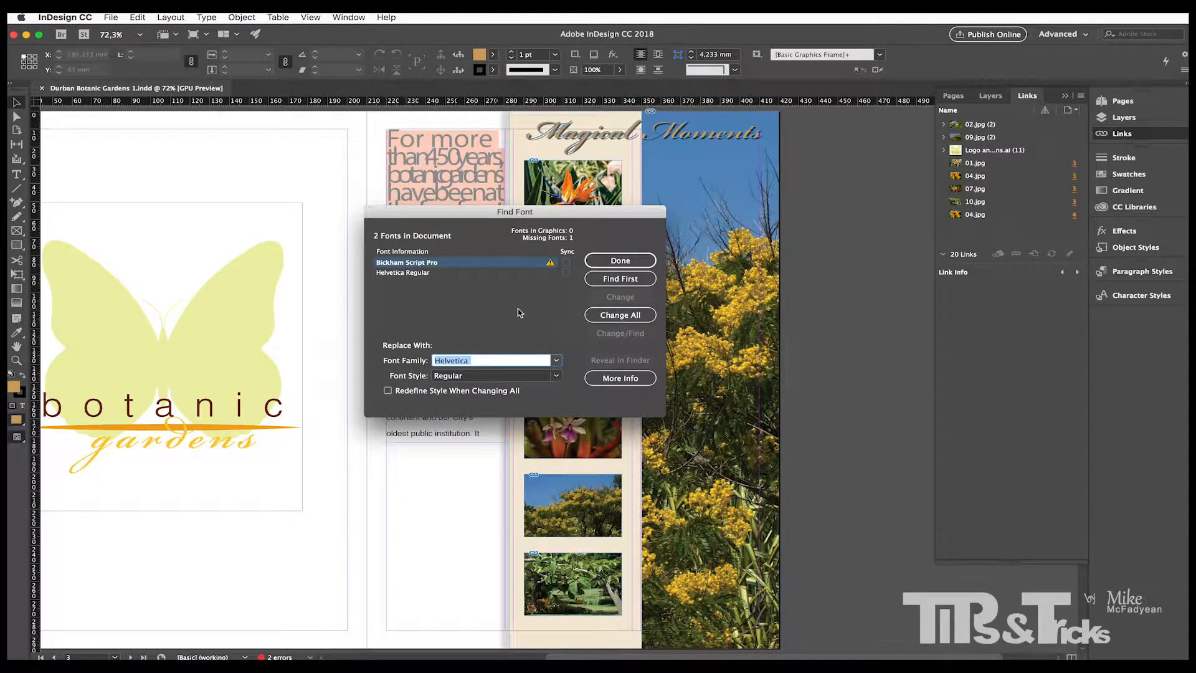
pyautogui.click(635, 315)
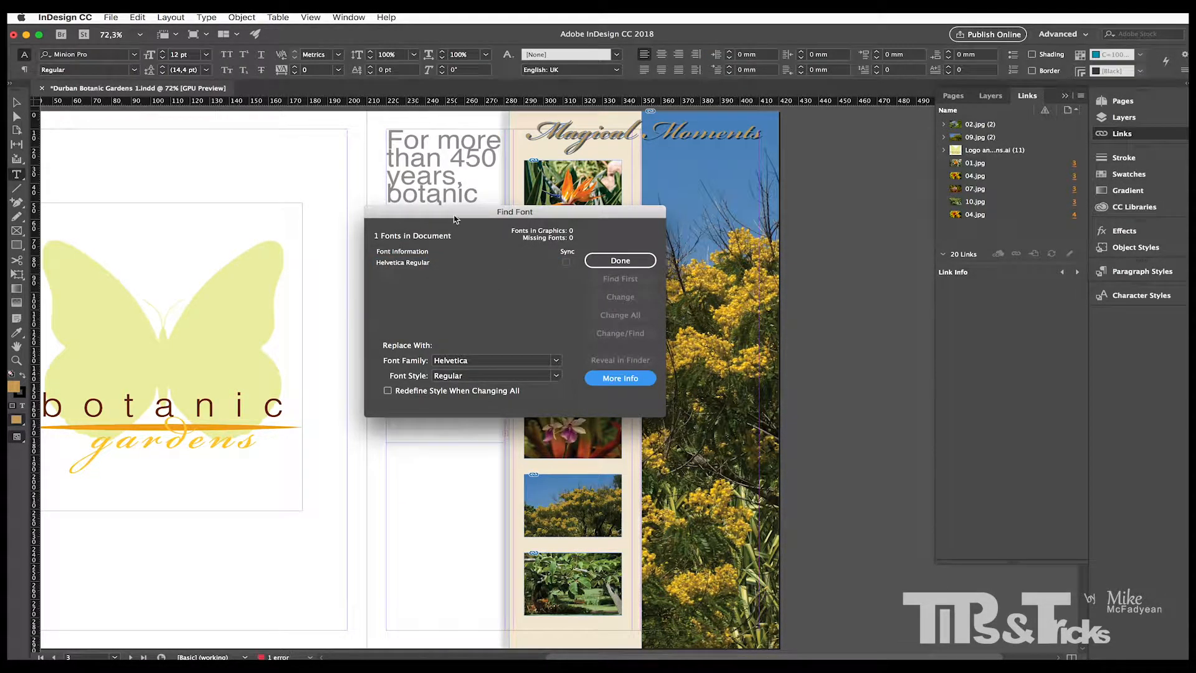
pyautogui.moveTo(454, 219); pyautogui.dragTo(734, 212)
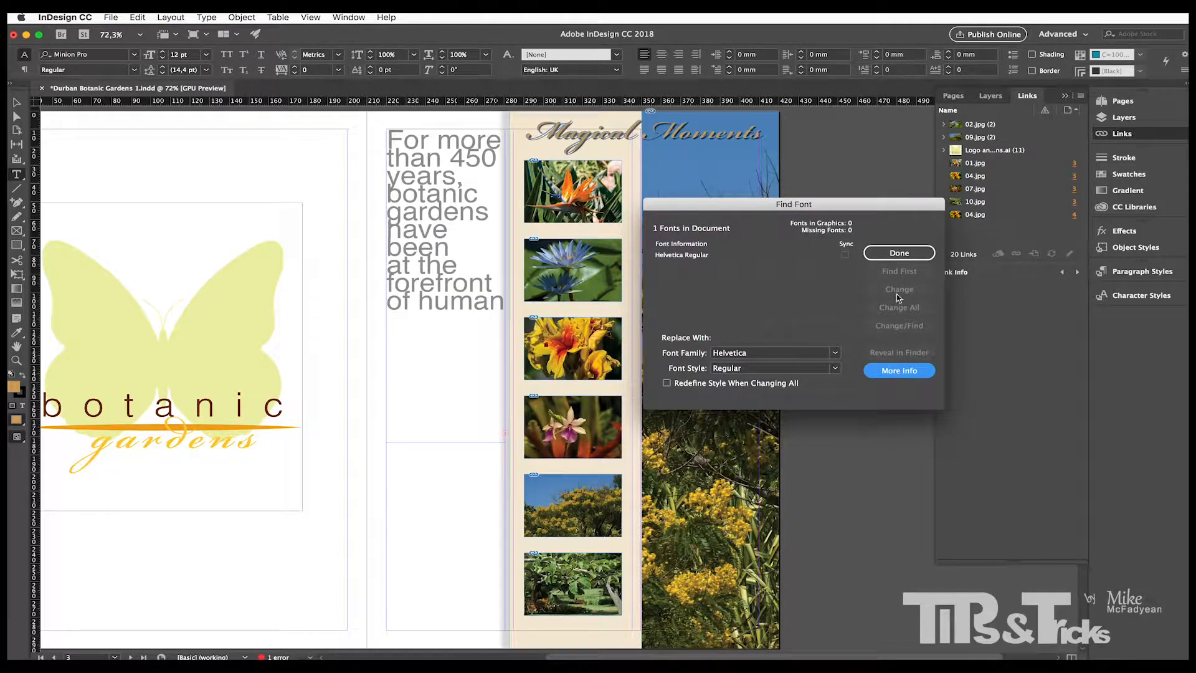
pyautogui.click(896, 254)
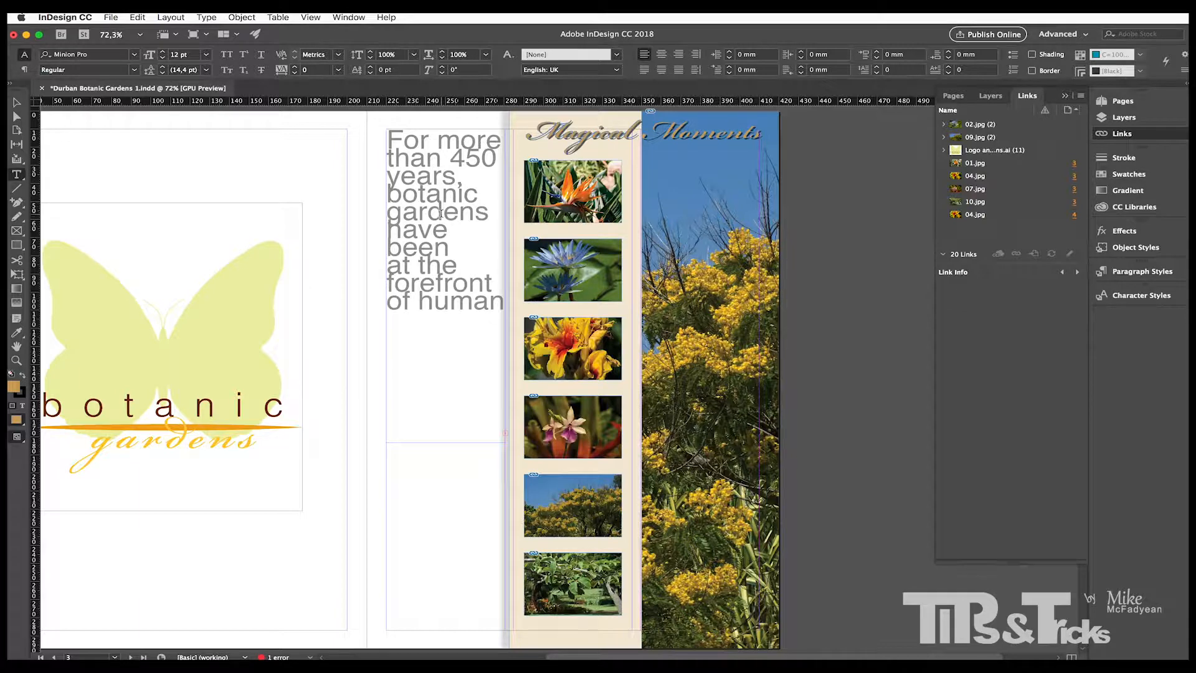
# Select the introductory text frame on page 3 and inspect the document's text error in Preflight down to the affected frame
pyautogui.click(411, 165)
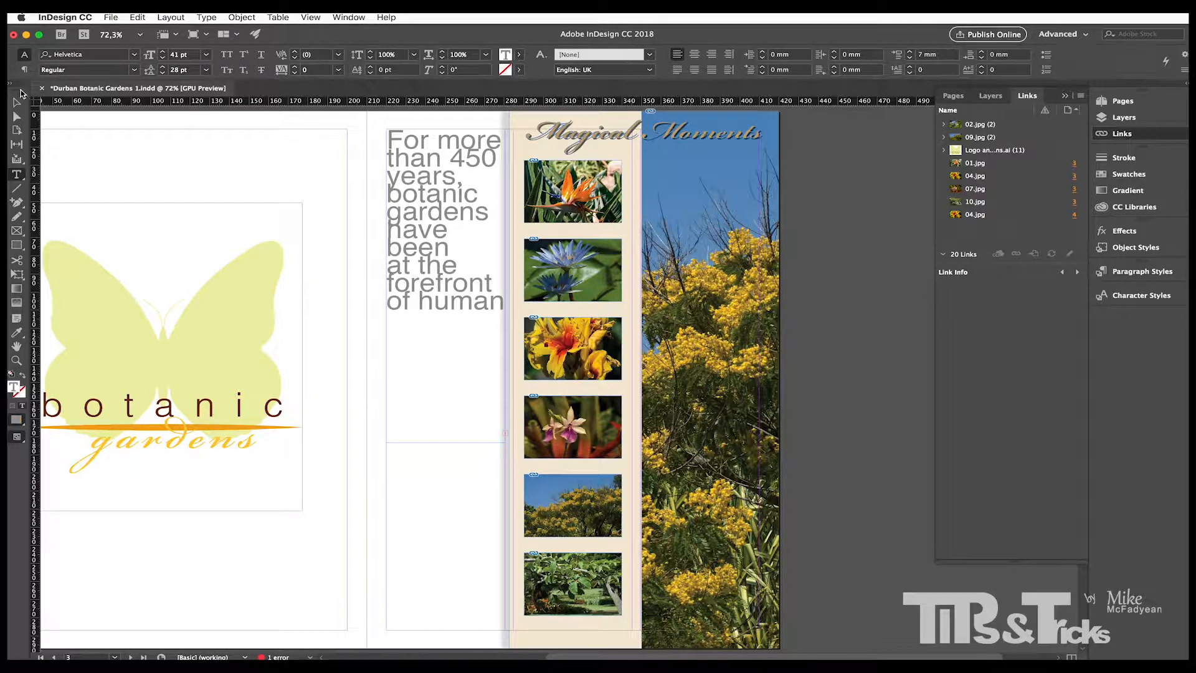
pyautogui.press('Escape')
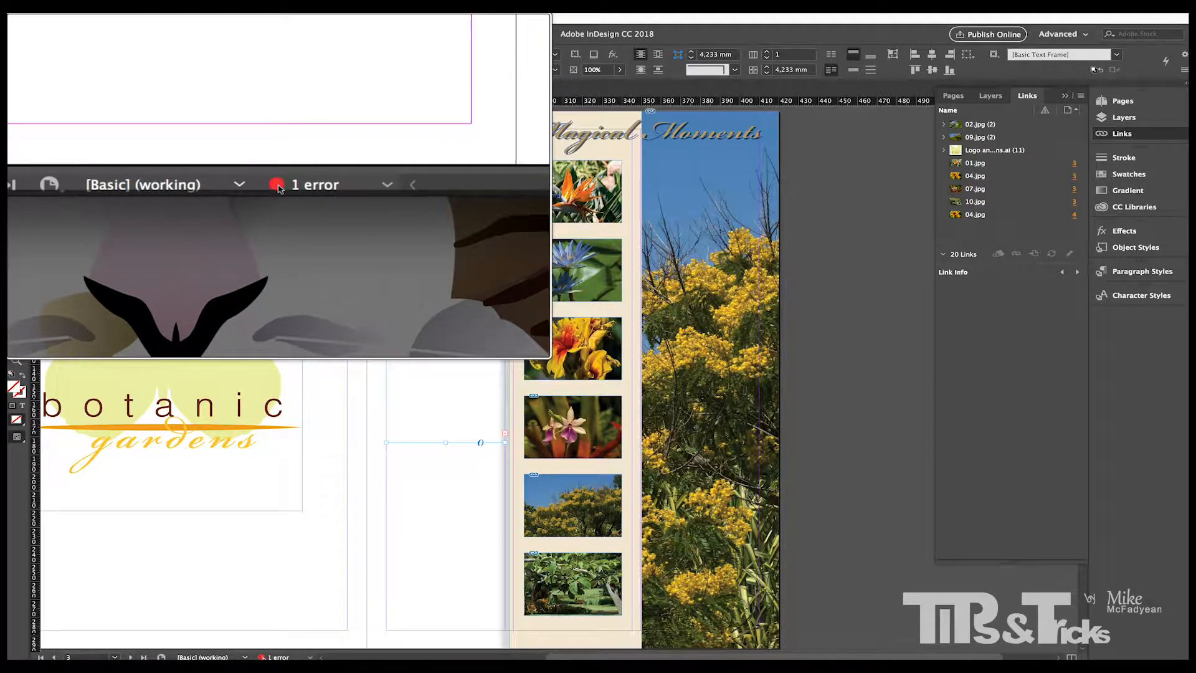
pyautogui.click(309, 658)
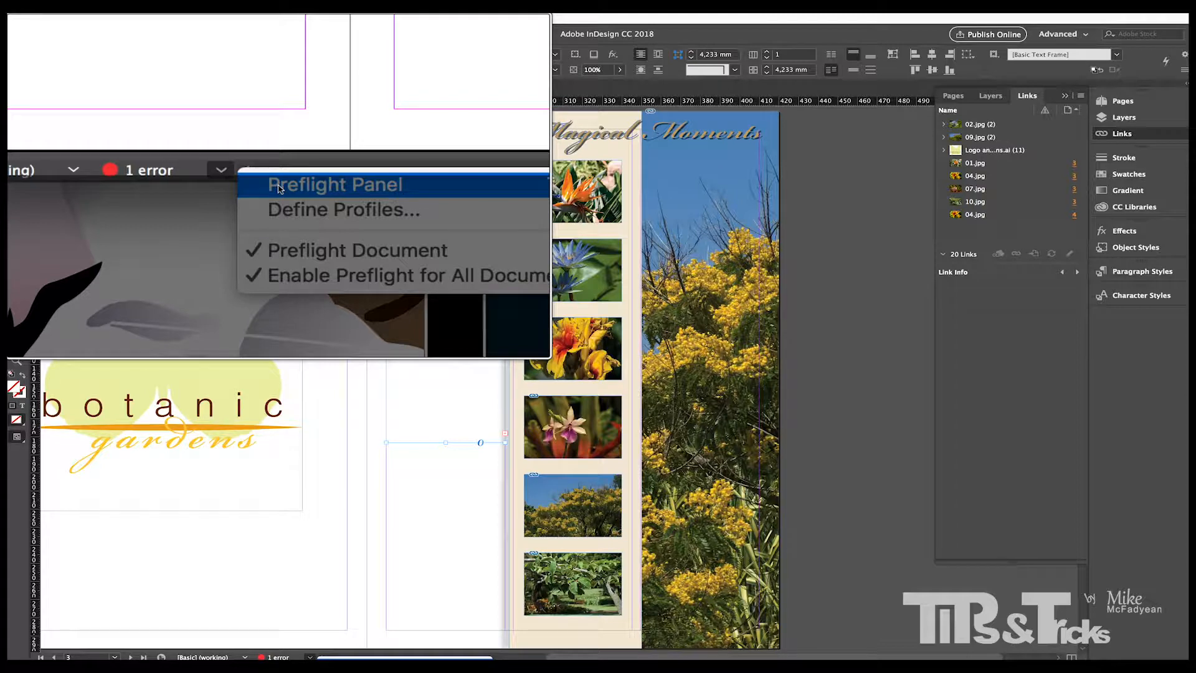
pyautogui.click(278, 189)
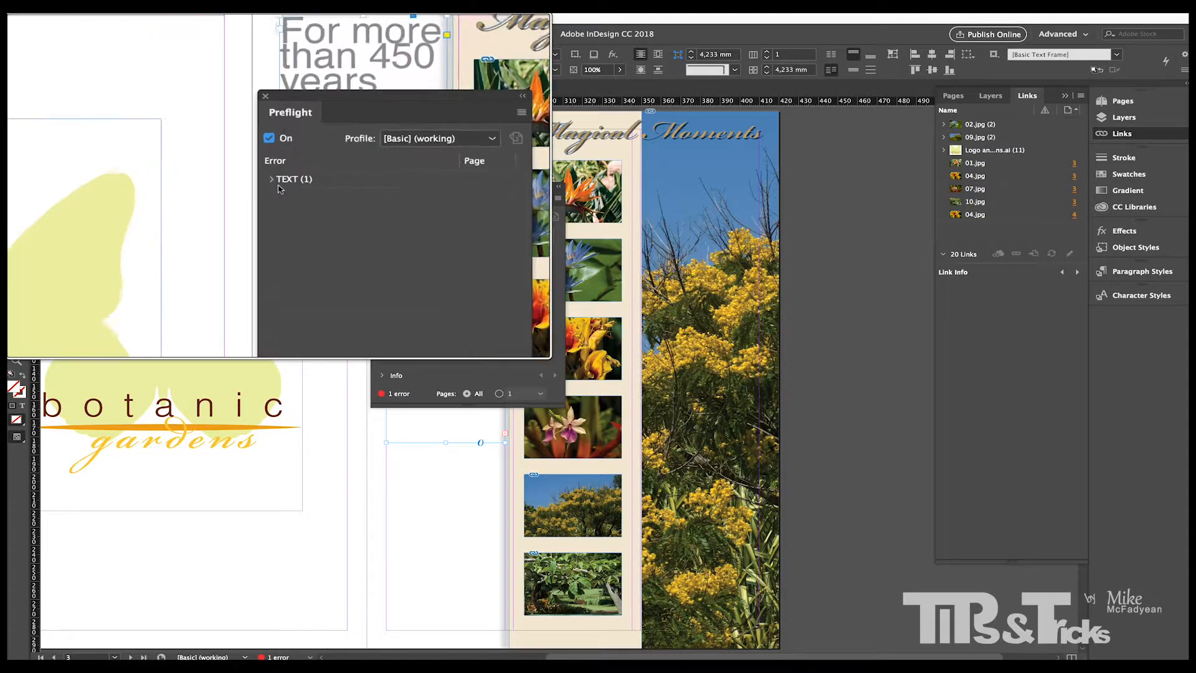
pyautogui.click(274, 181)
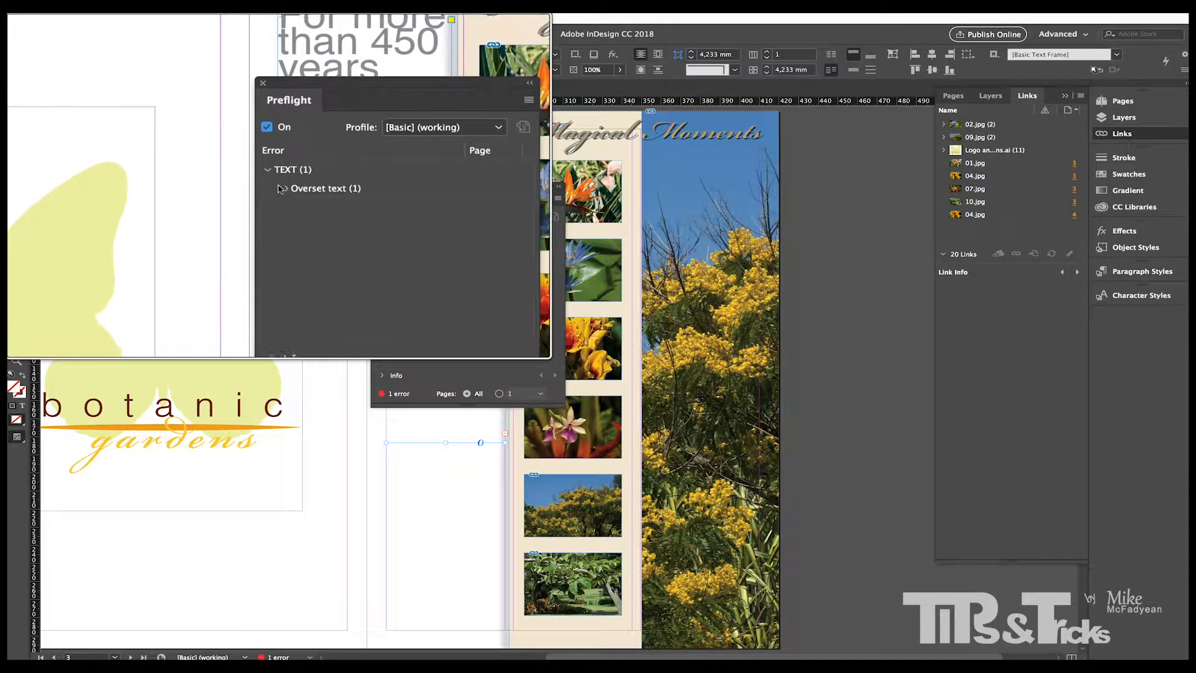
pyautogui.click(279, 188)
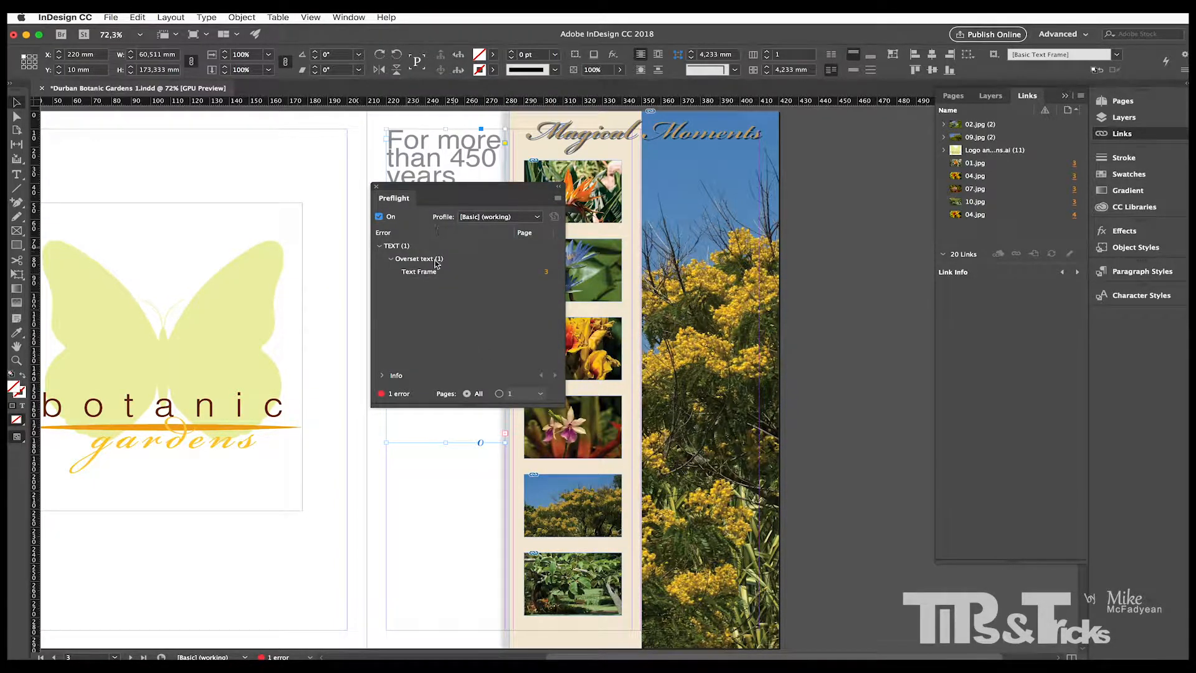
pyautogui.click(376, 187)
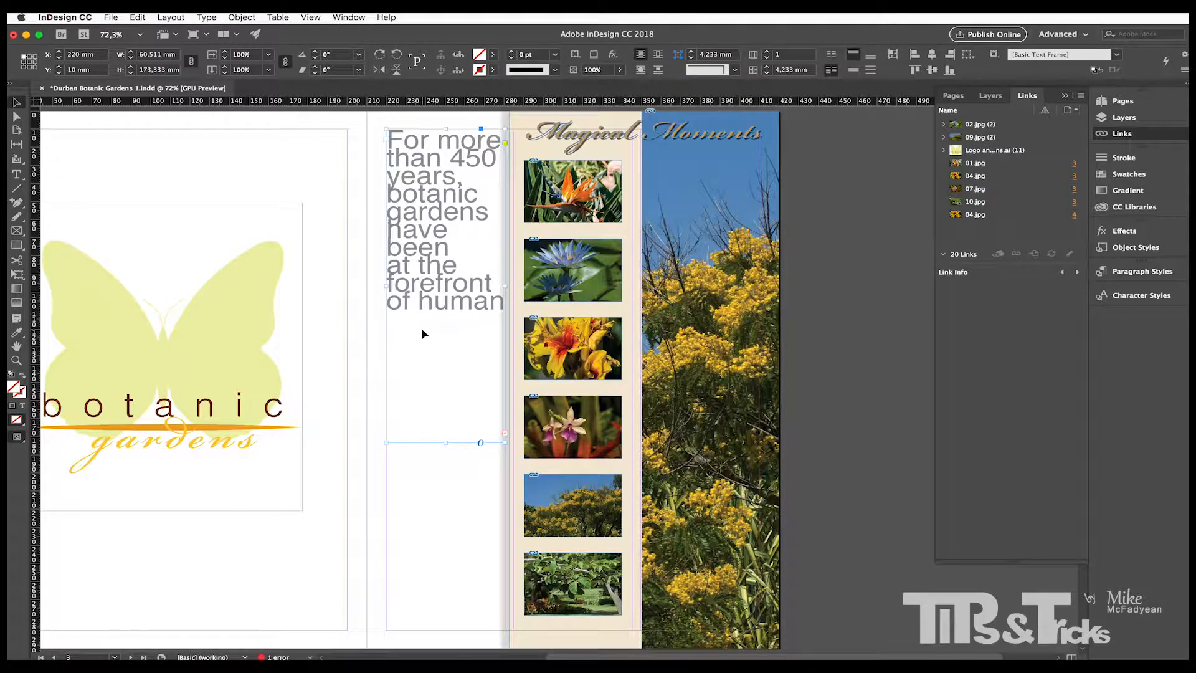
# Start packaging the document, save the publication, and continue with the printing instructions left at their defaults
pyautogui.click(953, 95)
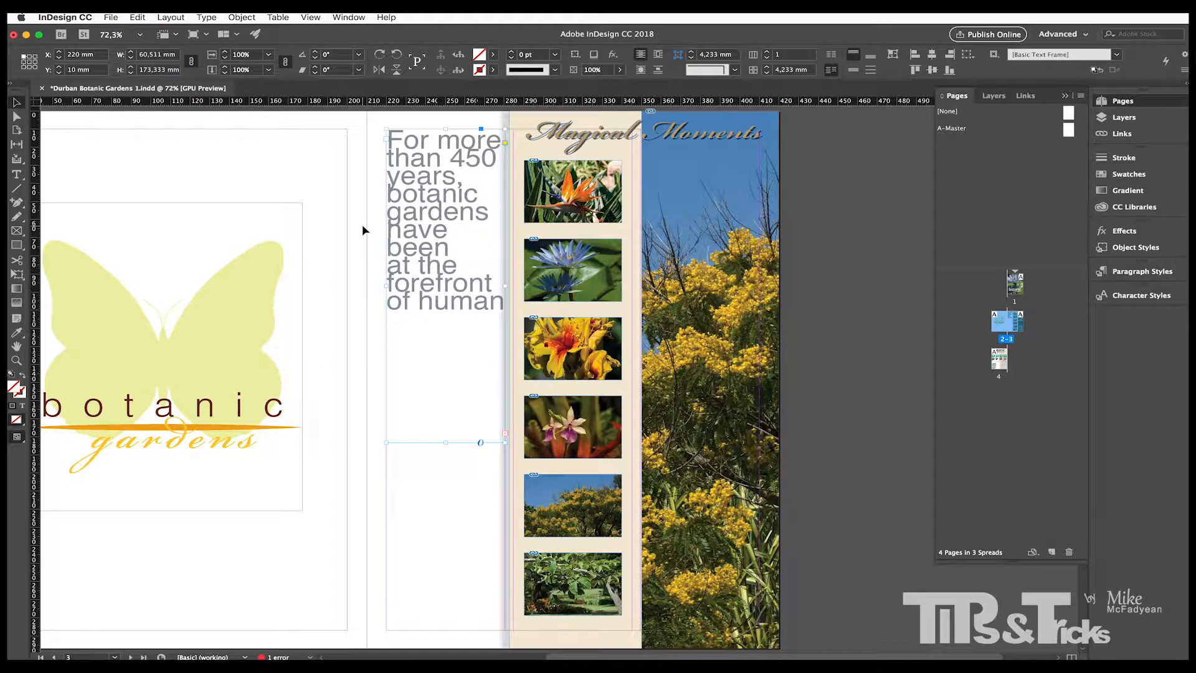
pyautogui.hscroll(-5, 362, 230)
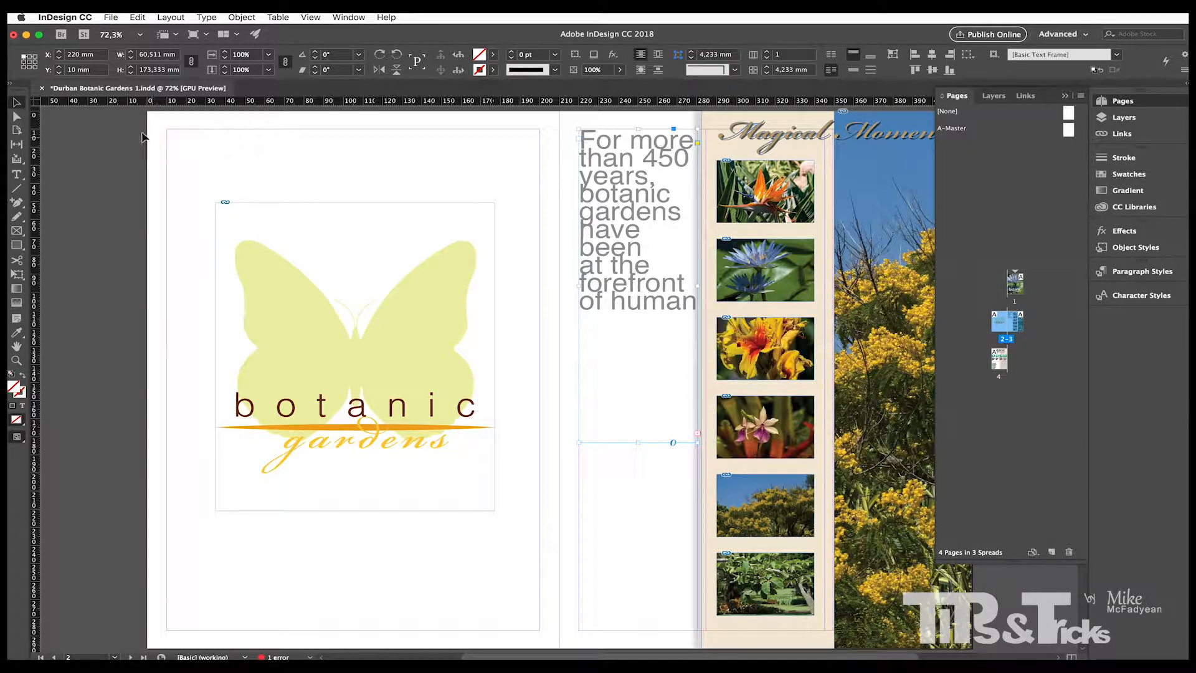
pyautogui.click(111, 18)
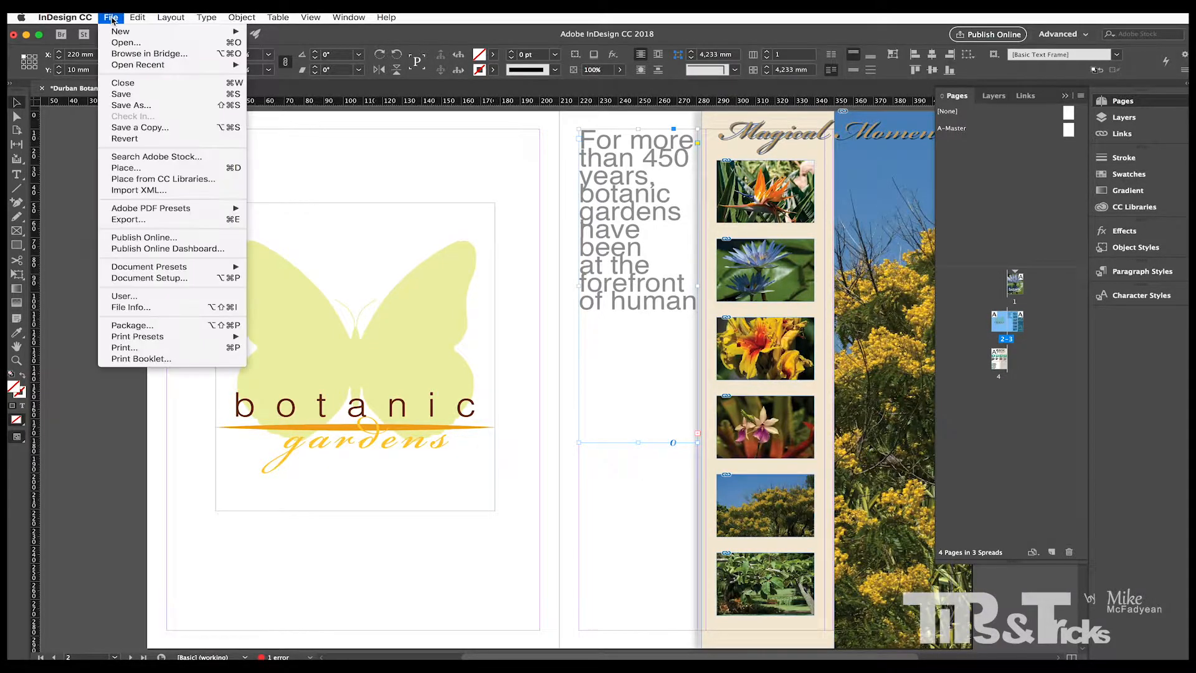
pyautogui.click(166, 327)
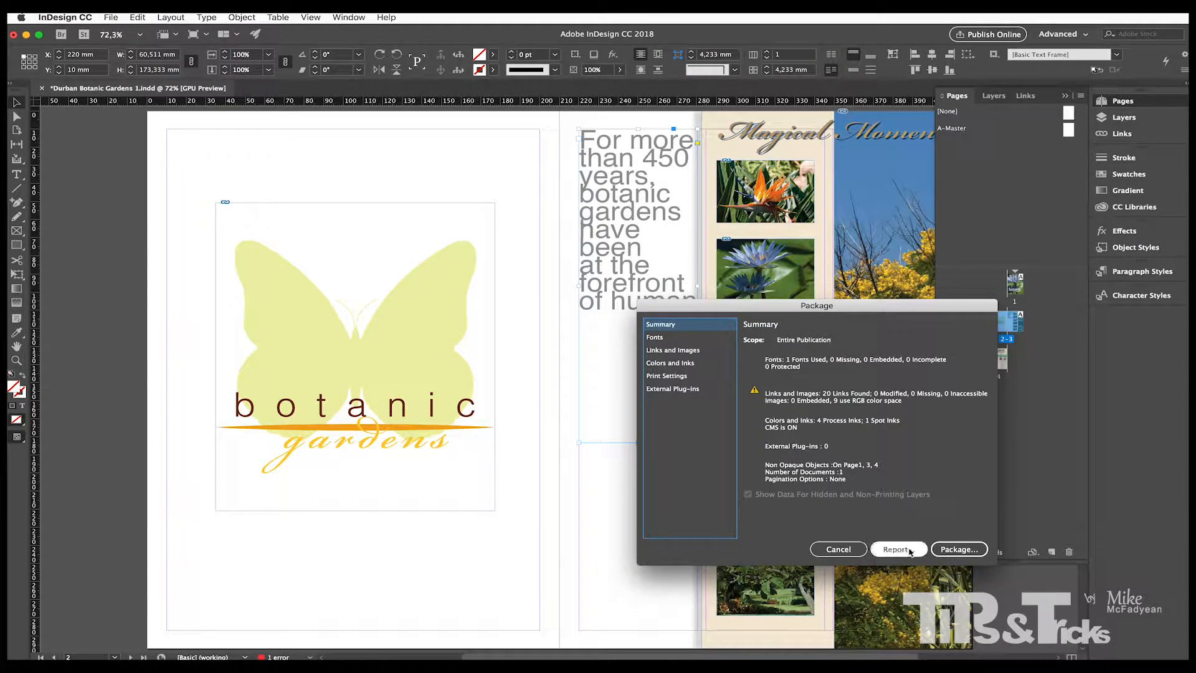
pyautogui.click(949, 553)
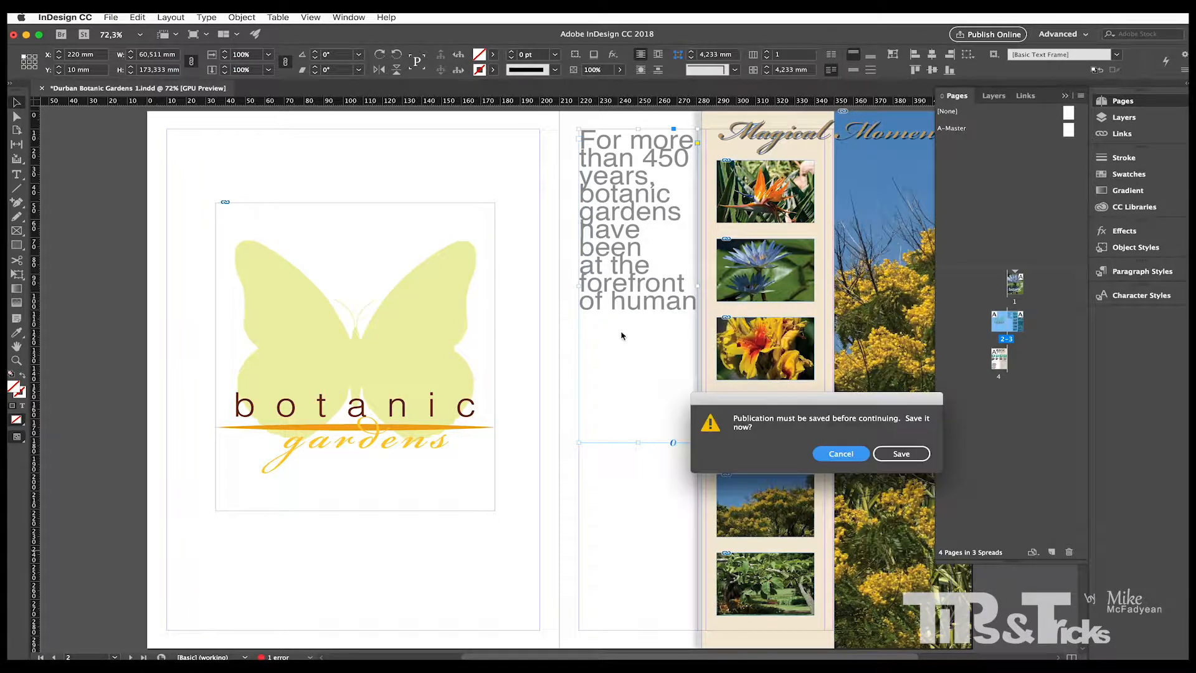
pyautogui.moveTo(799, 403); pyautogui.dragTo(502, 360)
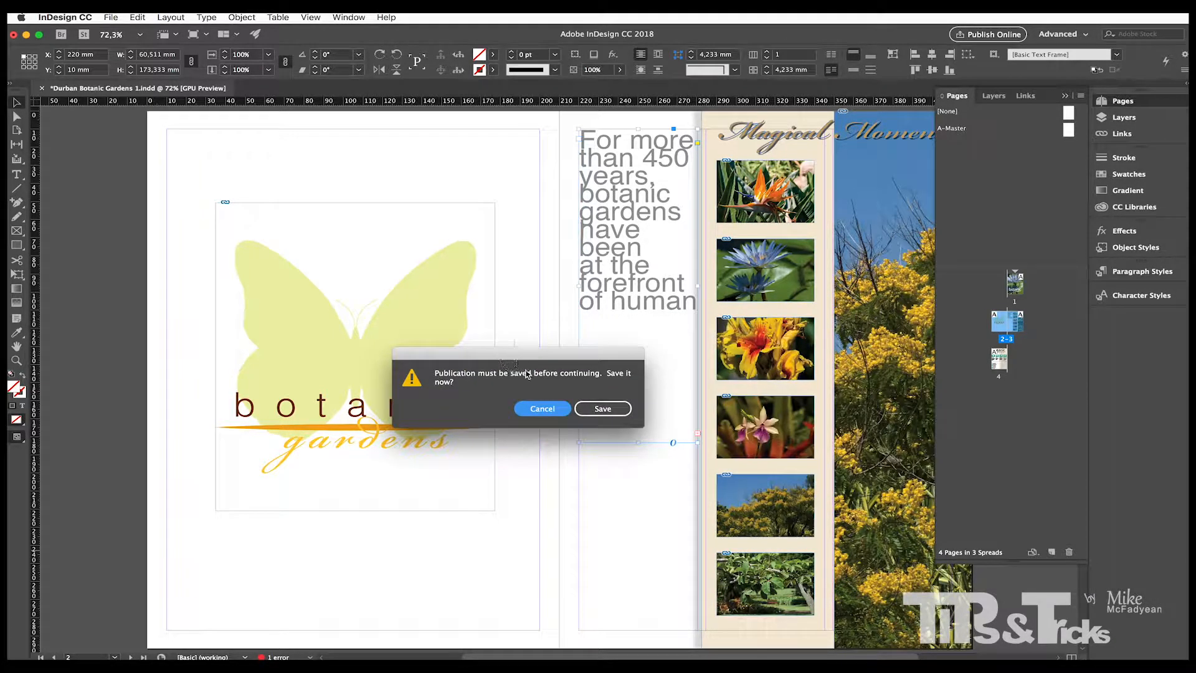
pyautogui.click(591, 408)
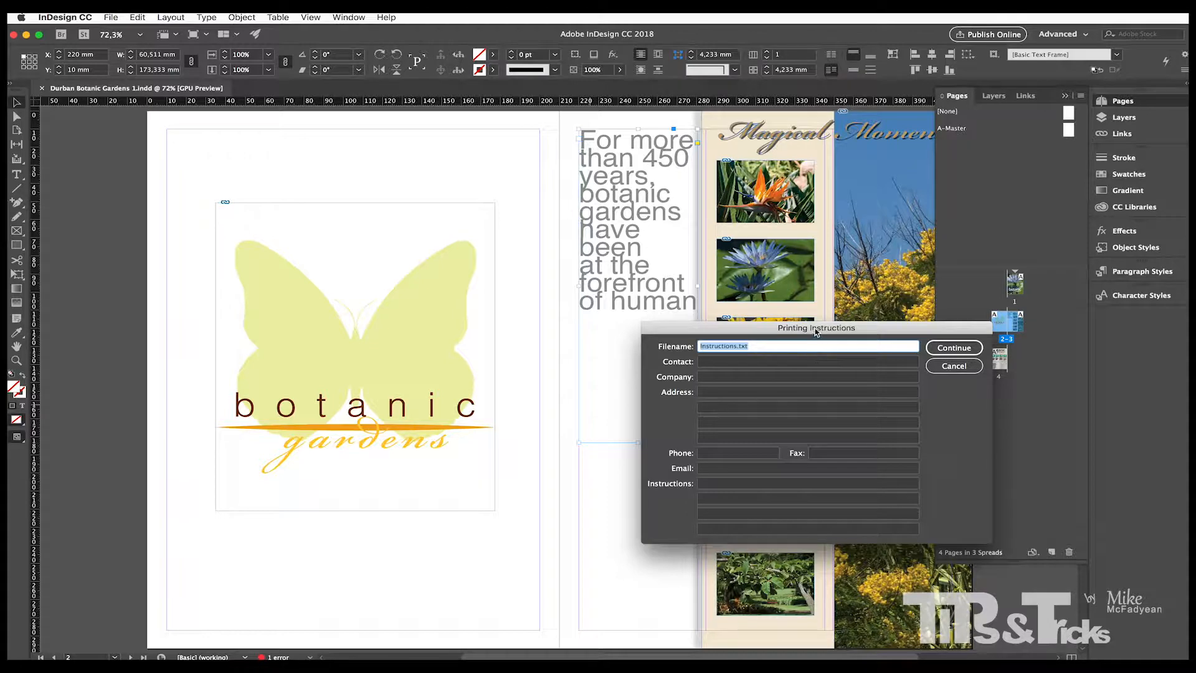
pyautogui.moveTo(817, 334); pyautogui.dragTo(621, 277)
pyautogui.click(769, 290)
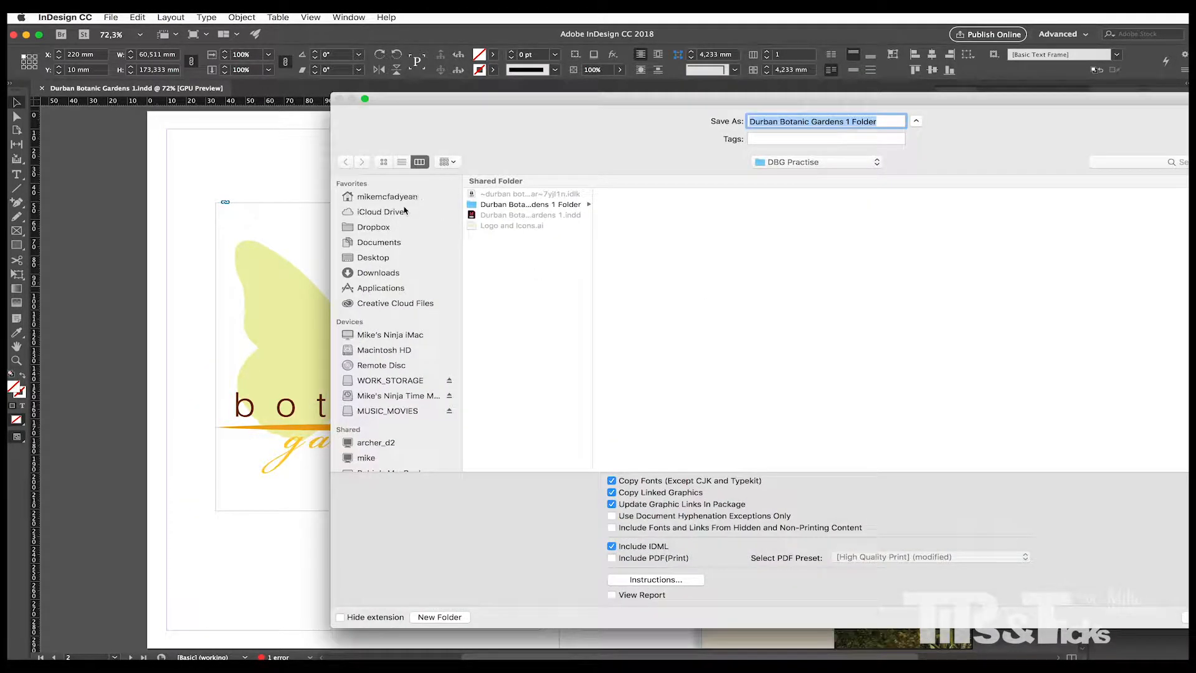
# Create a folder named Before Preflight BG on the Desktop as the package destination
pyautogui.click(387, 227)
pyautogui.click(393, 256)
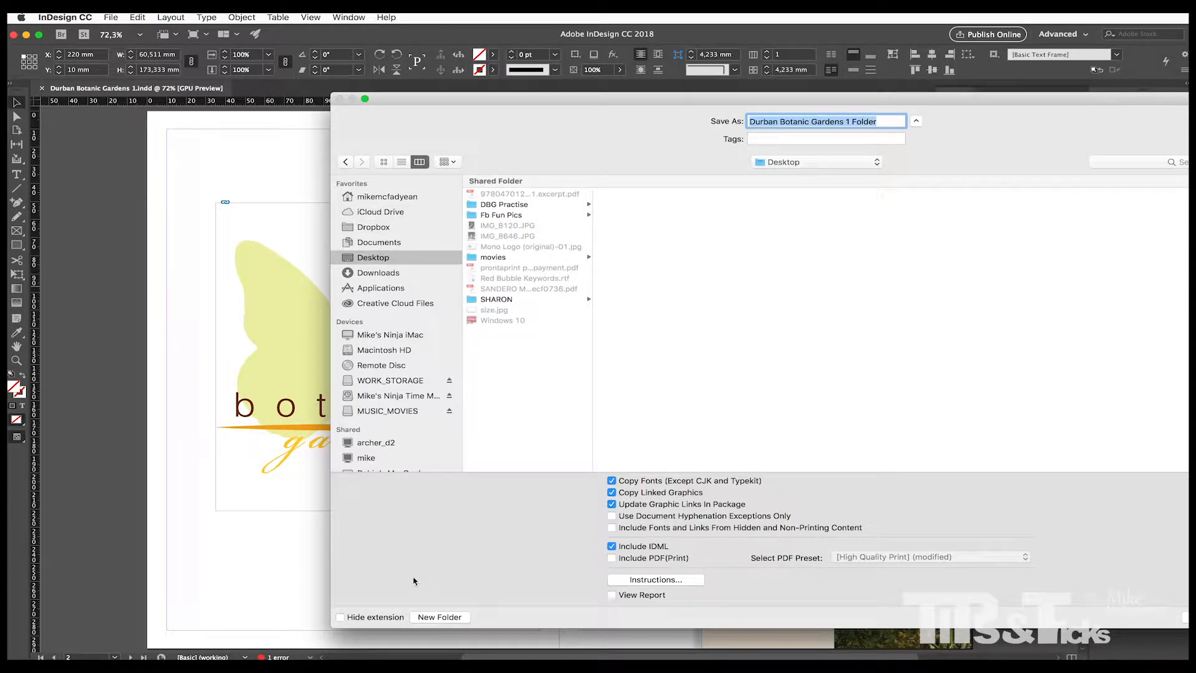
pyautogui.click(430, 617)
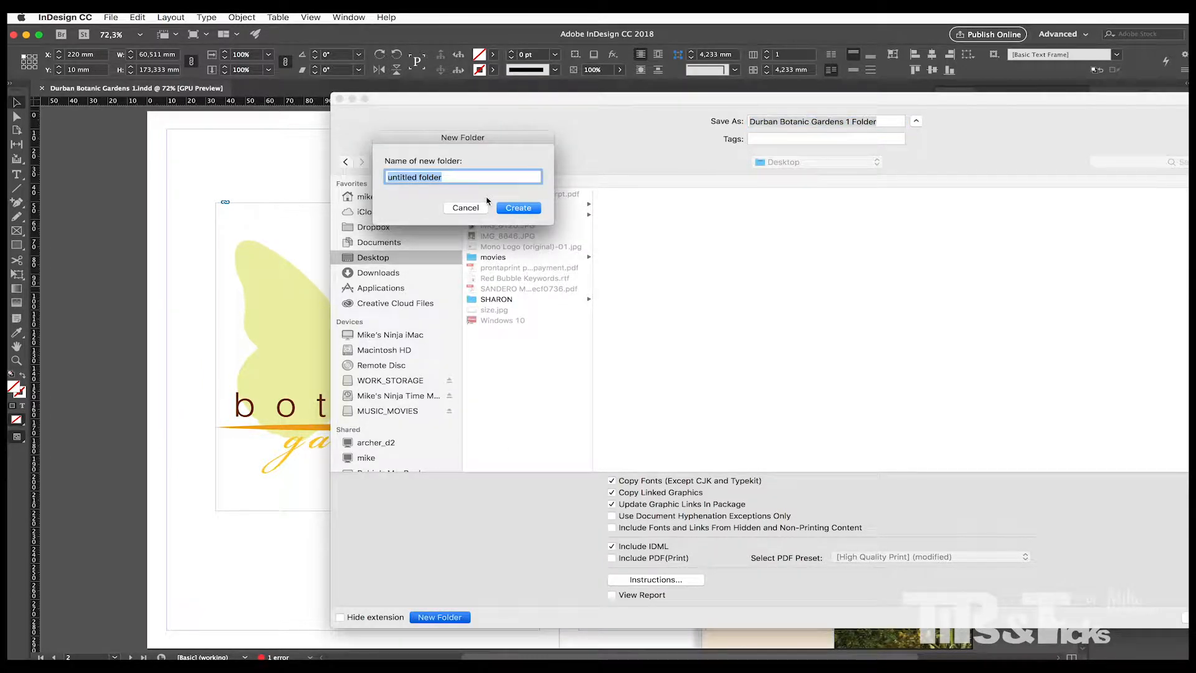
pyautogui.write('Before Preflight BG')
pyautogui.click(519, 208)
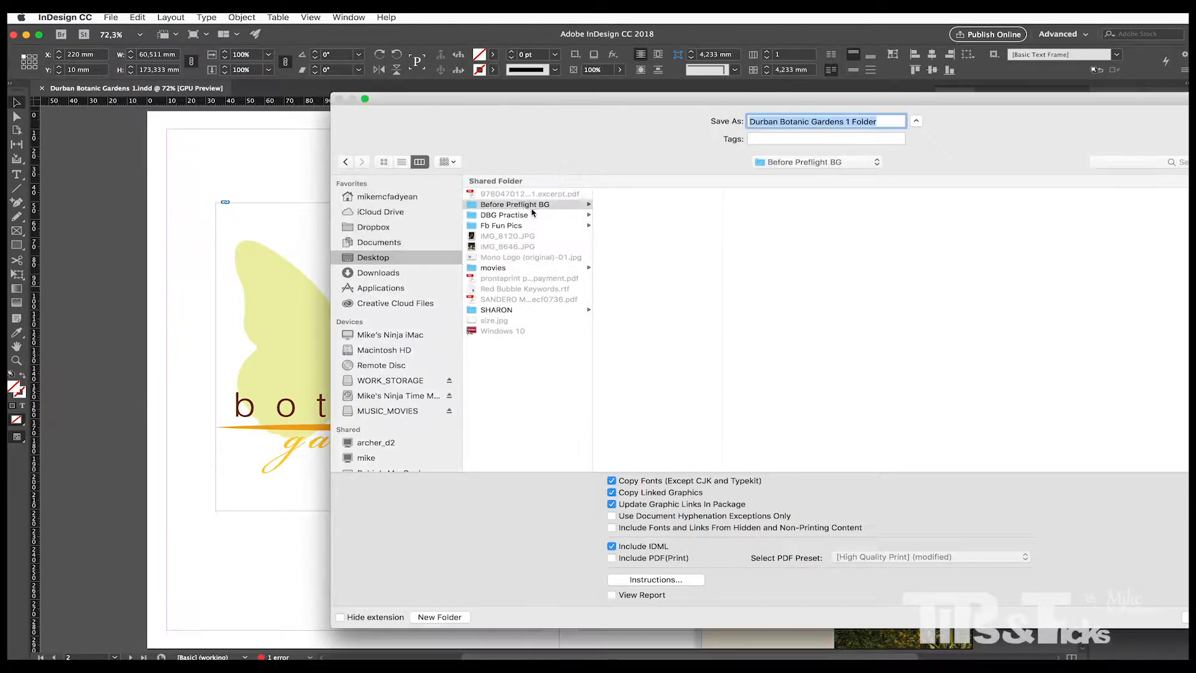
# Change the package folder name to Before Preflight Botanic Gardens
pyautogui.click(790, 121)
pyautogui.moveTo(785, 122); pyautogui.dragTo(732, 120)
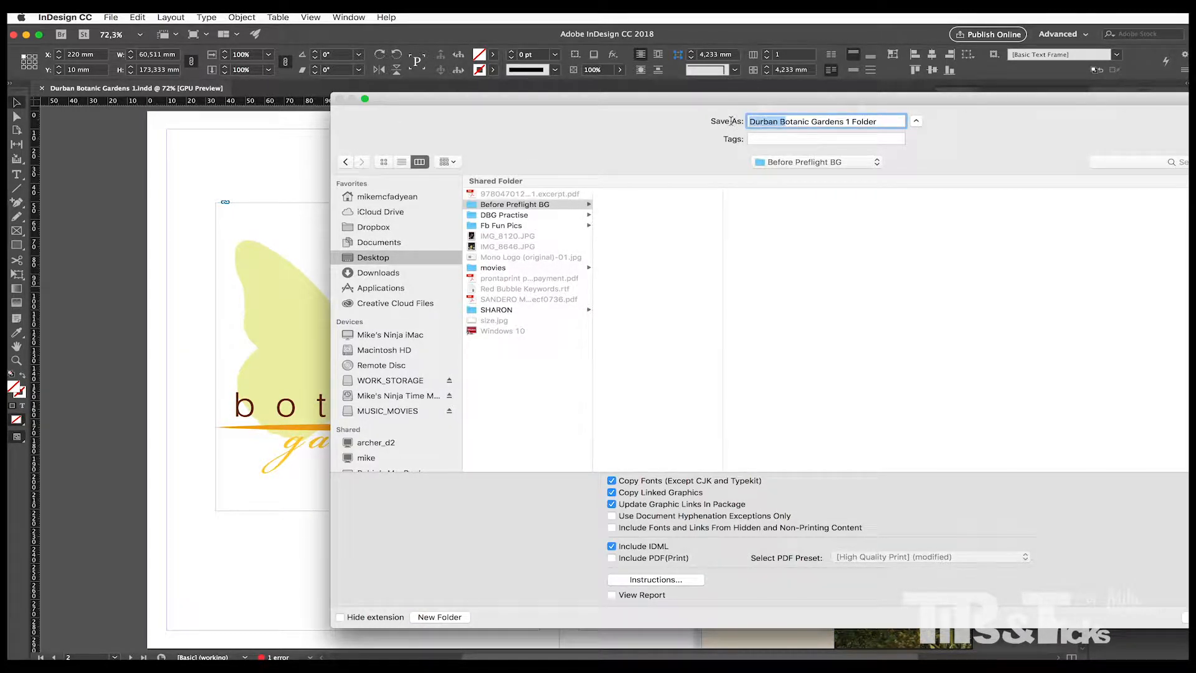
pyautogui.press('BackSpace')
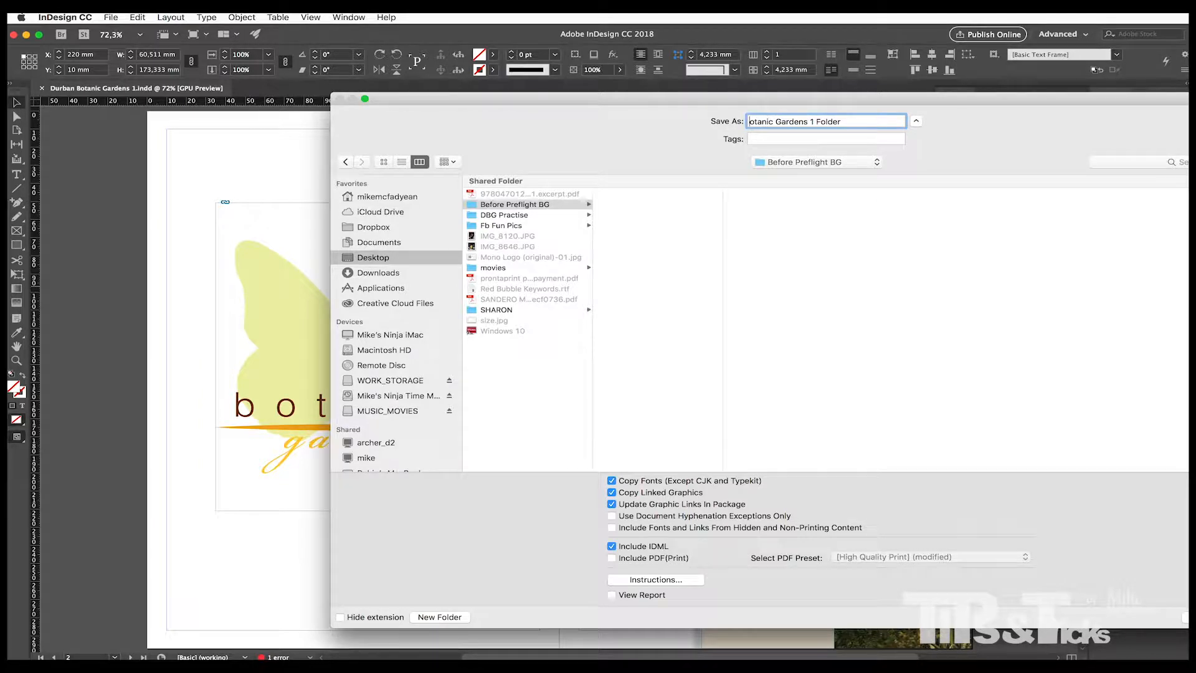
pyautogui.write('Before Preflight B')
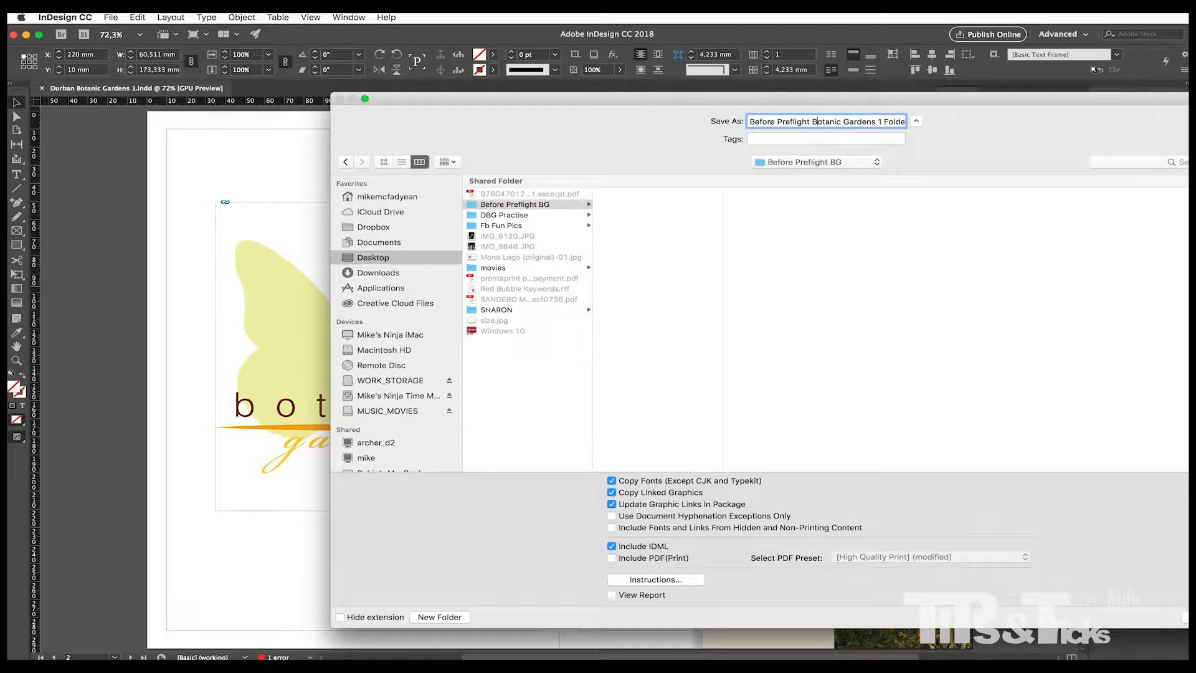
pyautogui.click(876, 122)
pyautogui.press('Delete')
pyautogui.press('Delete')
pyautogui.press('Delete')
pyautogui.press('Delete')
pyautogui.press('Delete')
pyautogui.press('Delete')
pyautogui.press('Delete')
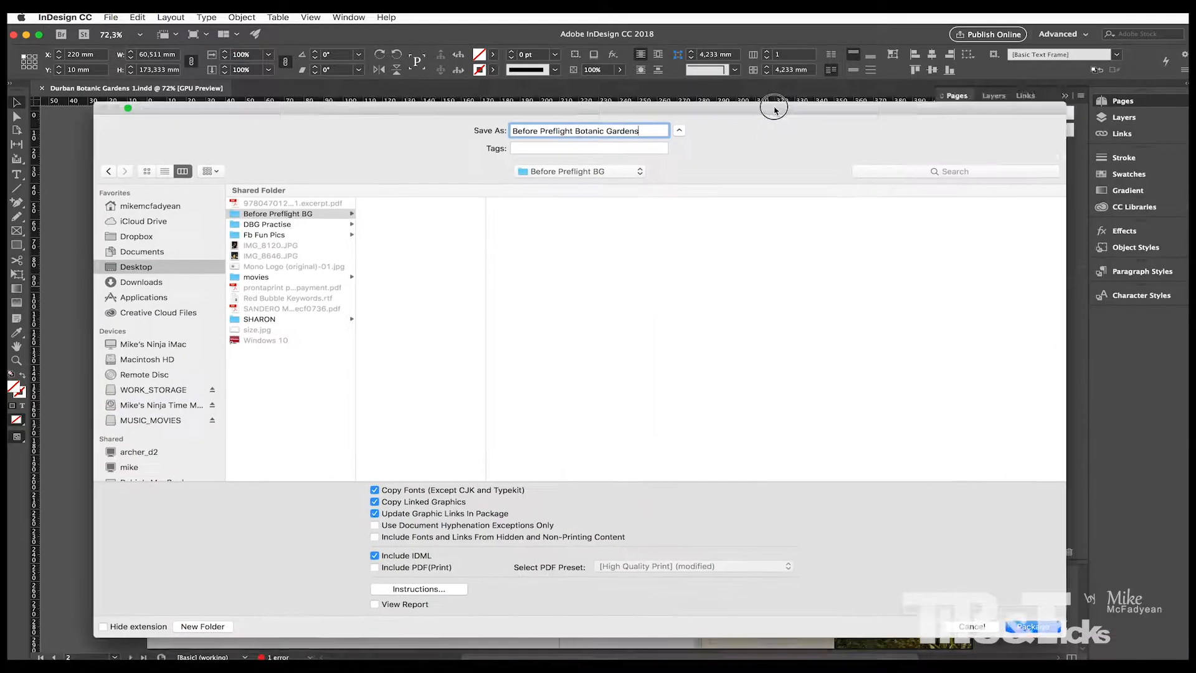
# Package the document with the current options and accept the font licensing warning
pyautogui.click(1039, 593)
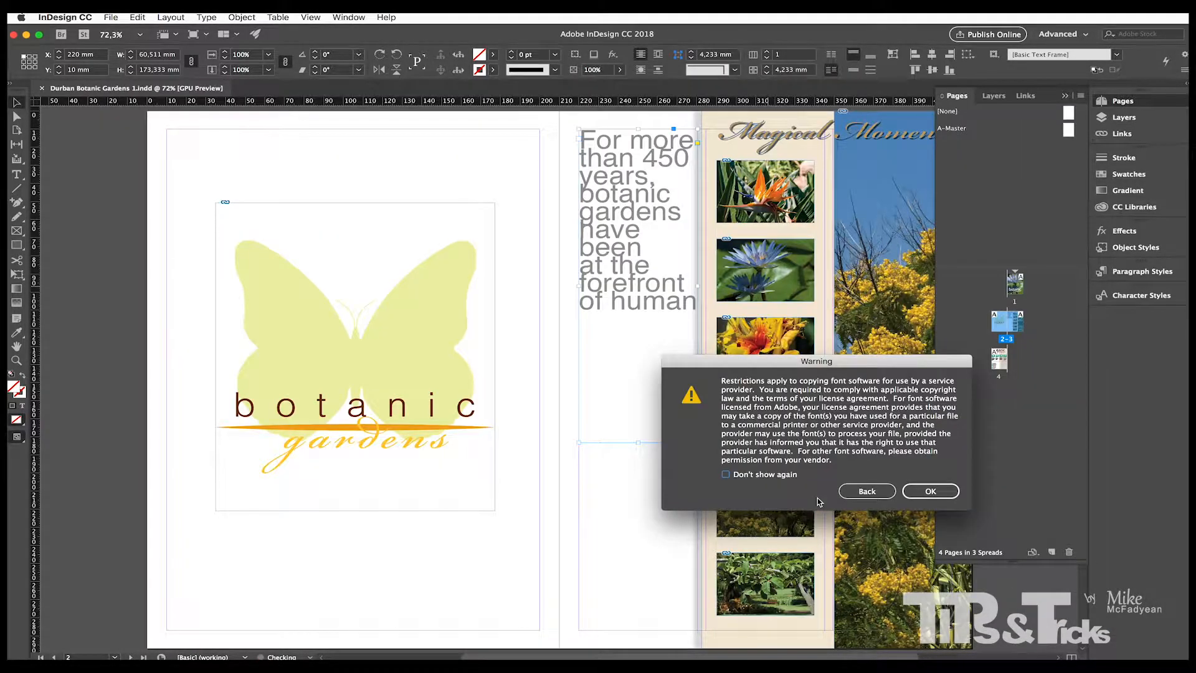
pyautogui.moveTo(797, 364); pyautogui.dragTo(646, 290)
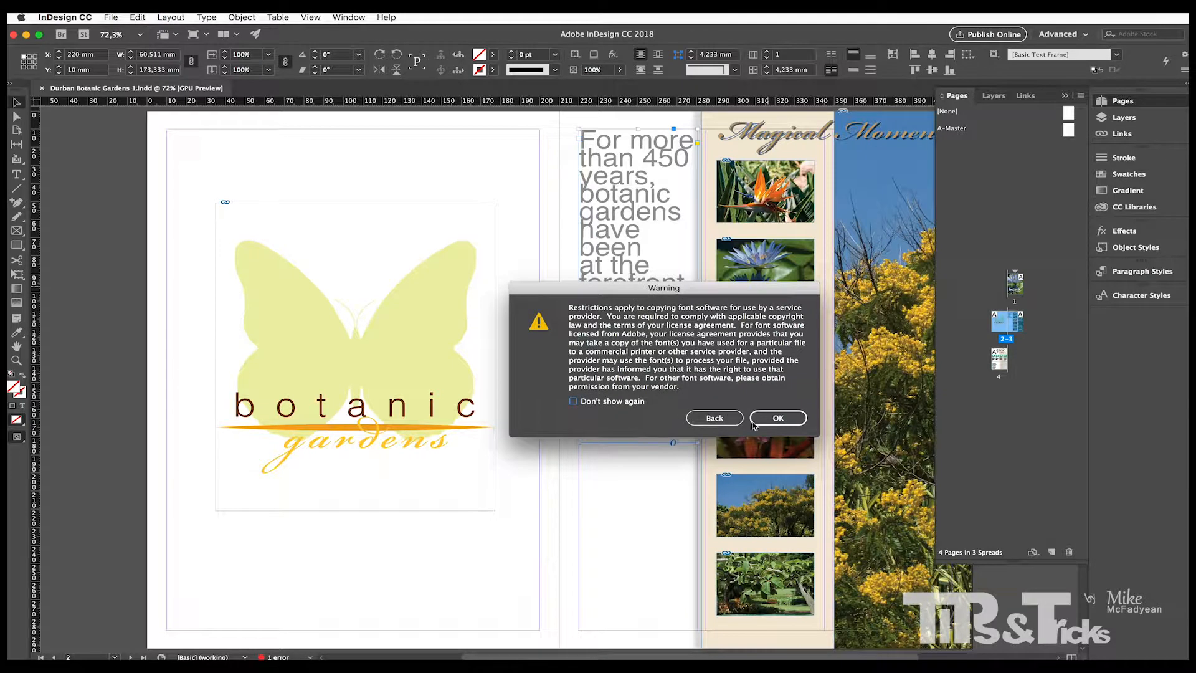
pyautogui.click(780, 421)
pyautogui.click(780, 420)
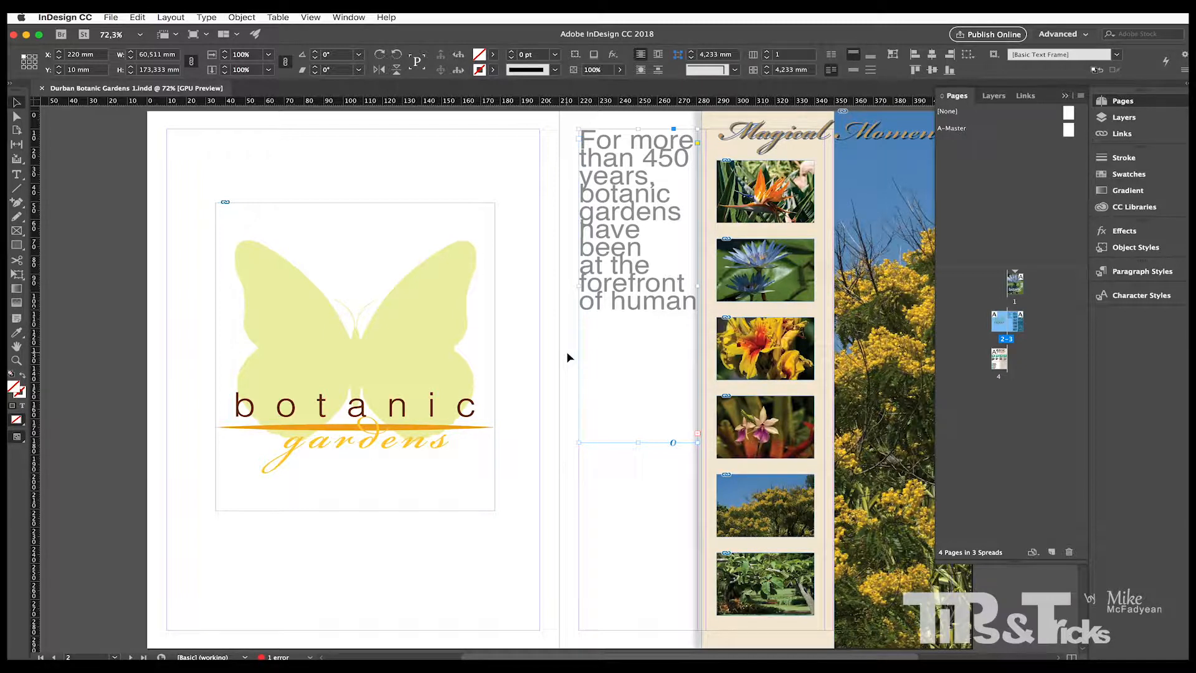
# Switch the display performance to Typical Display for comparison and return it to High Quality Display
pyautogui.click(301, 17)
pyautogui.moveTo(404, 214)
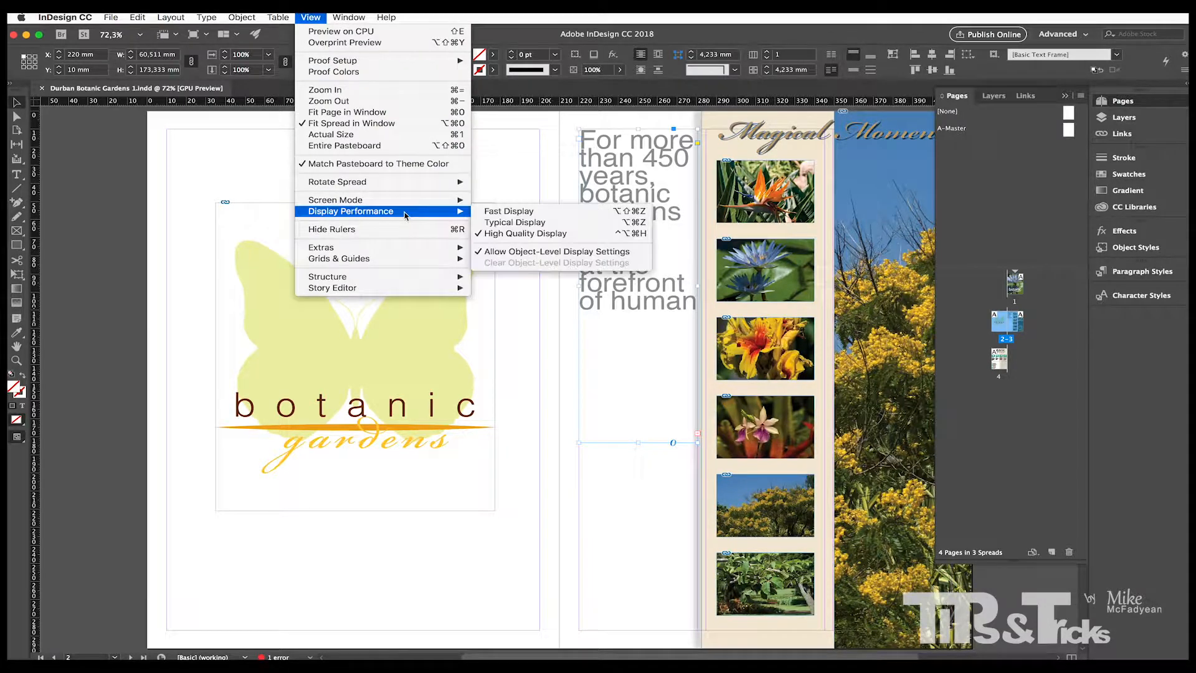
pyautogui.click(497, 223)
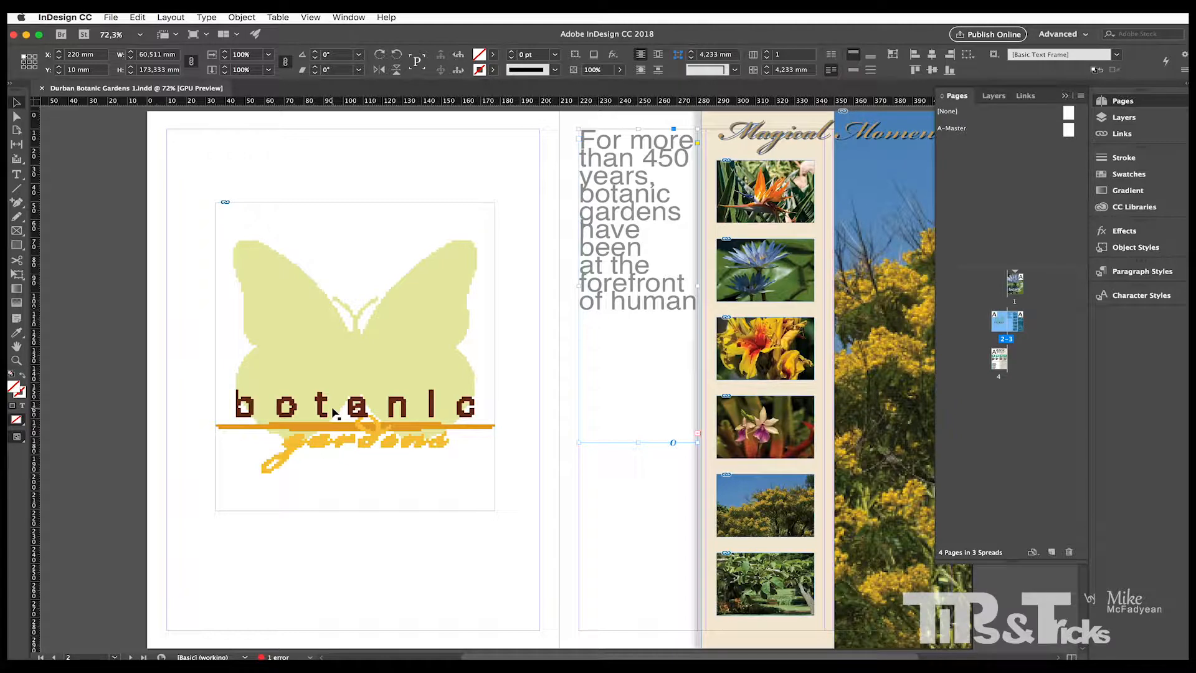
pyautogui.click(313, 17)
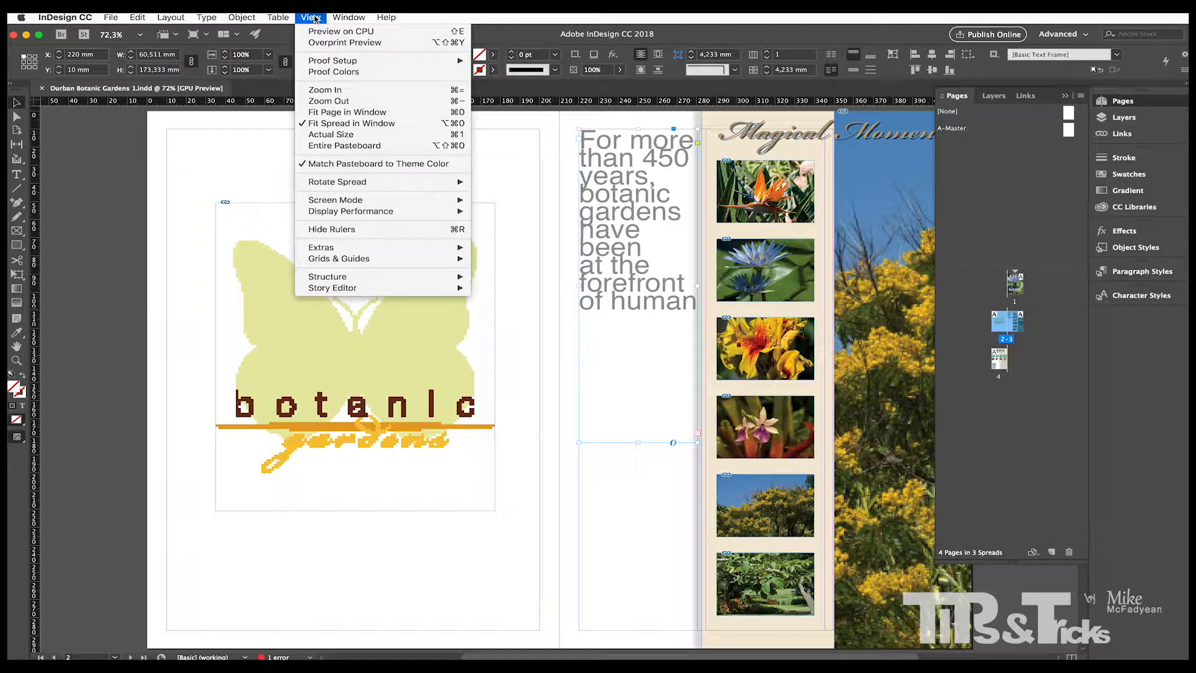
pyautogui.moveTo(455, 211)
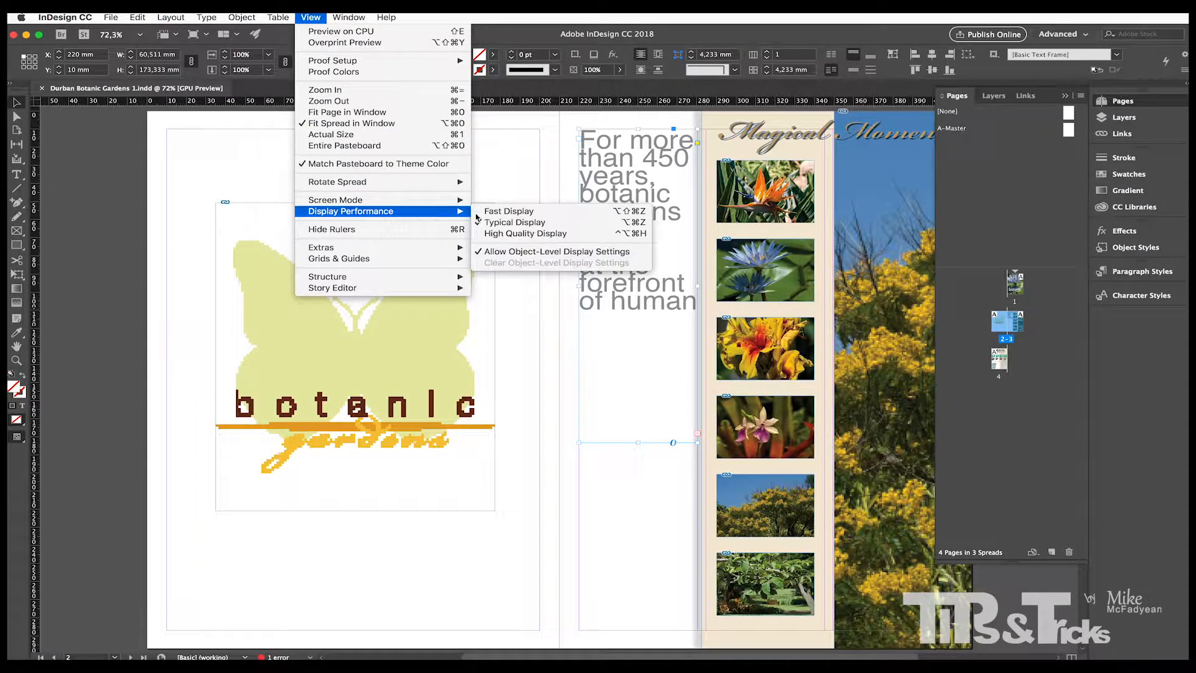
pyautogui.click(516, 234)
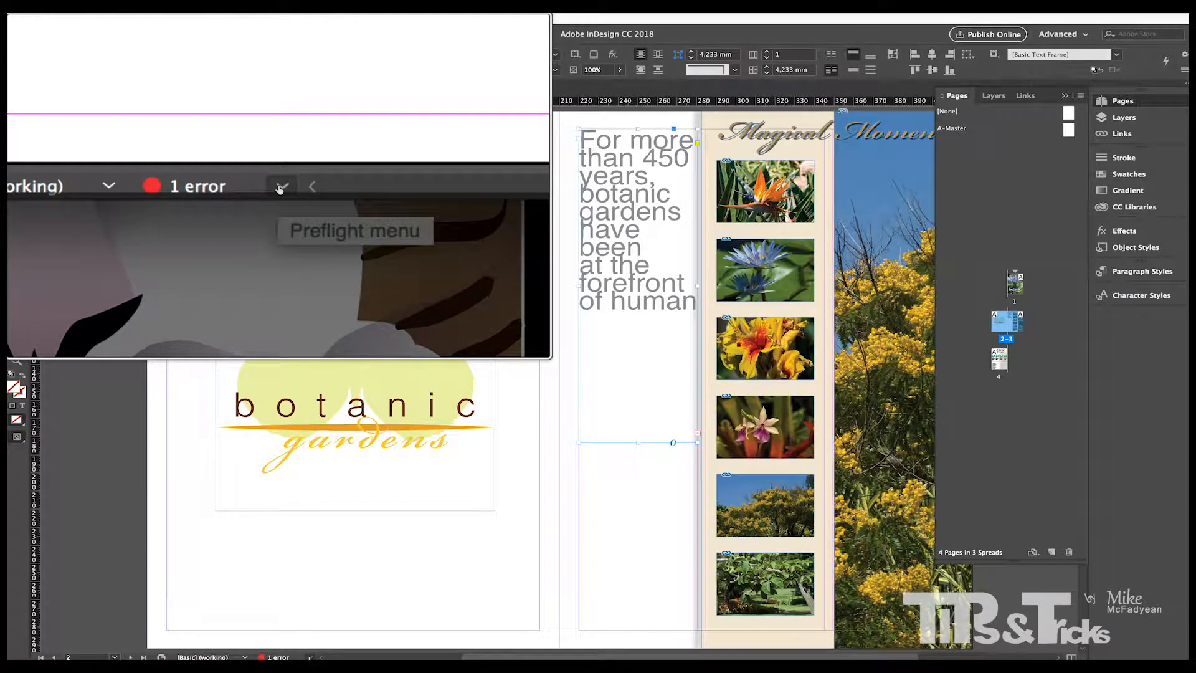
# Add a new preflight profile, naming it with the owner's first name followed by Preflight
pyautogui.click(310, 656)
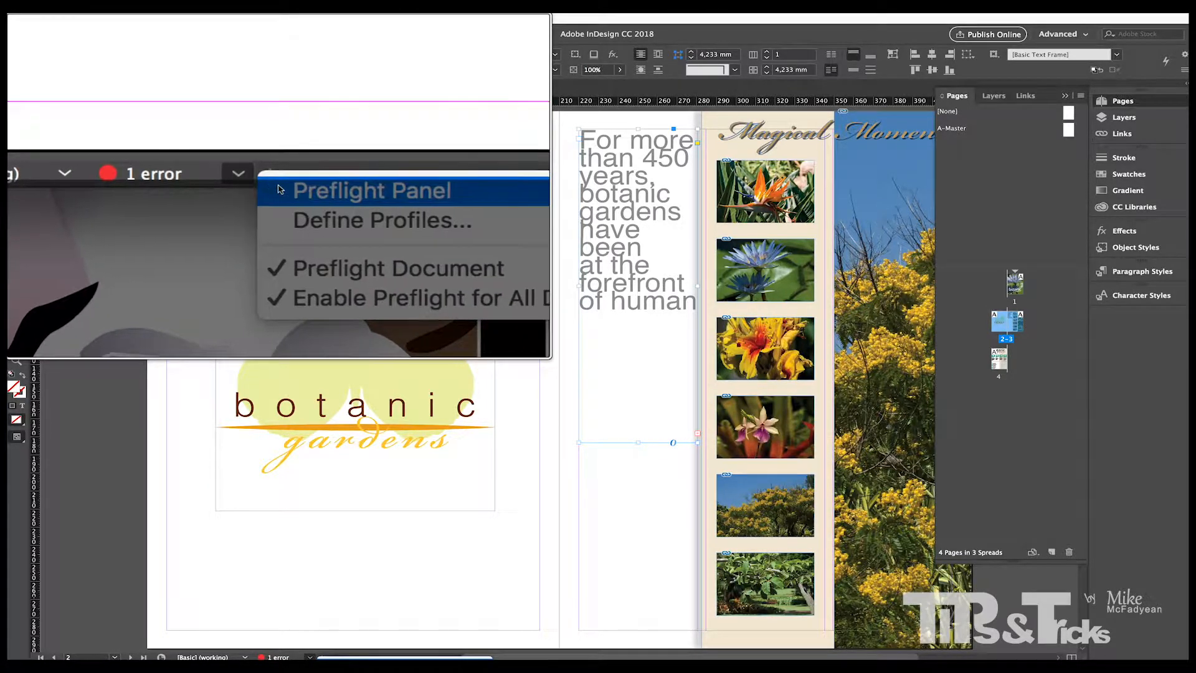
pyautogui.click(325, 660)
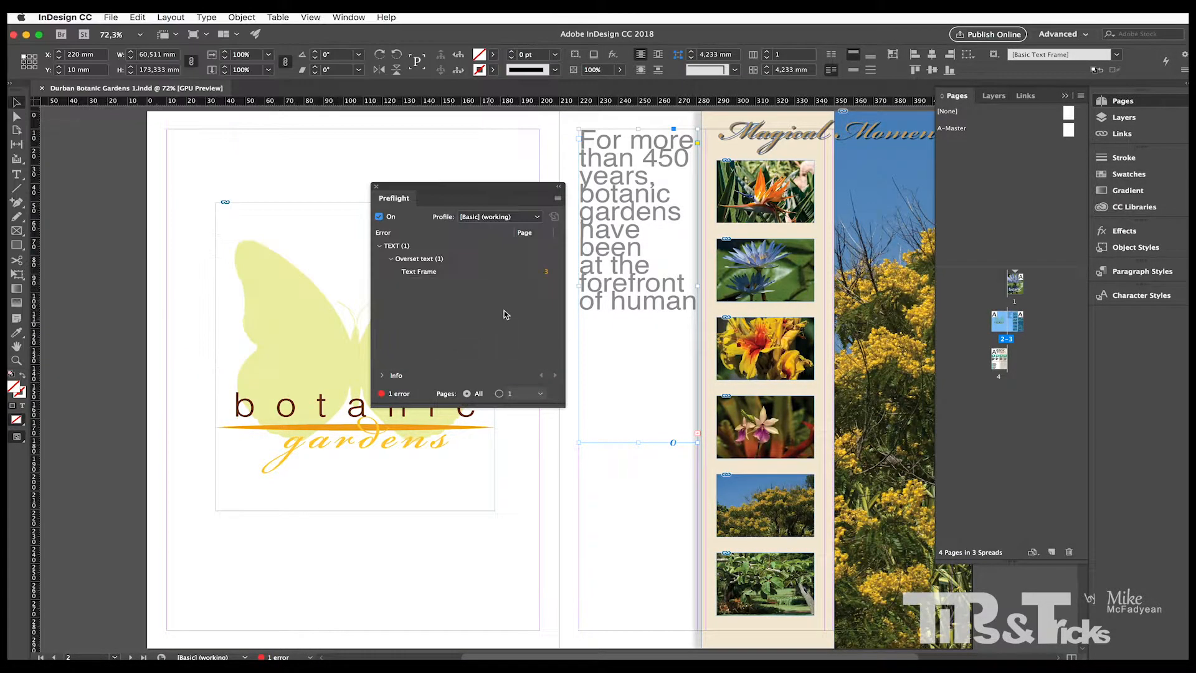
pyautogui.moveTo(443, 185); pyautogui.dragTo(556, 182)
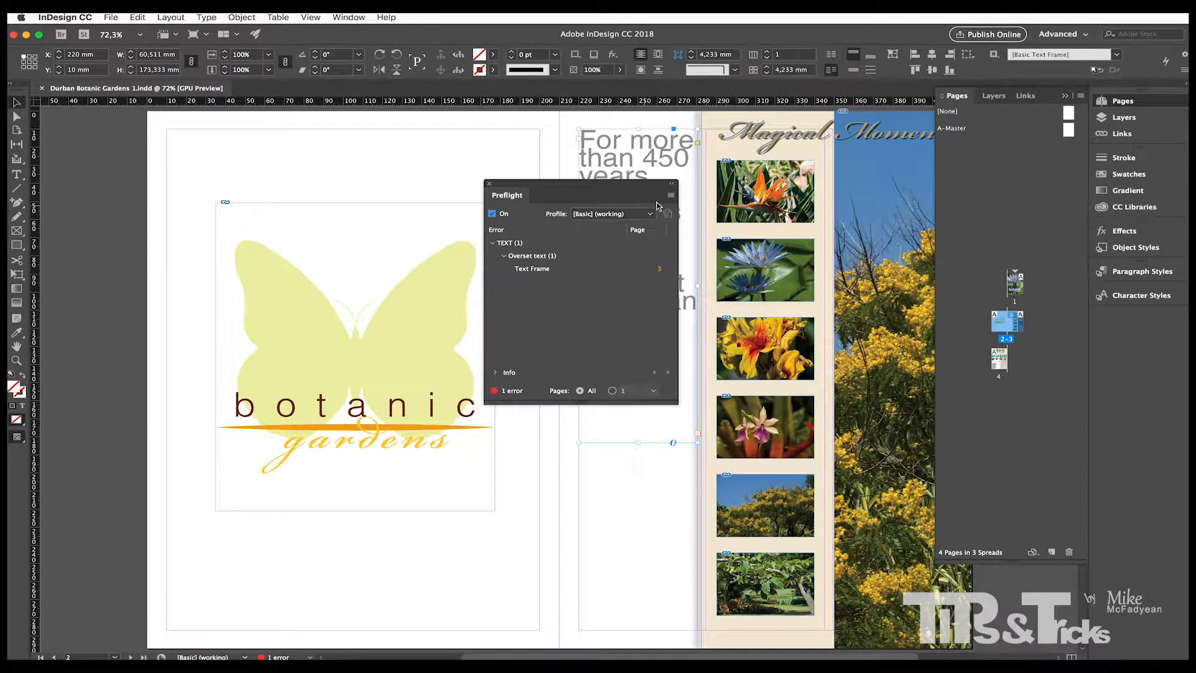
pyautogui.click(672, 196)
pyautogui.click(700, 202)
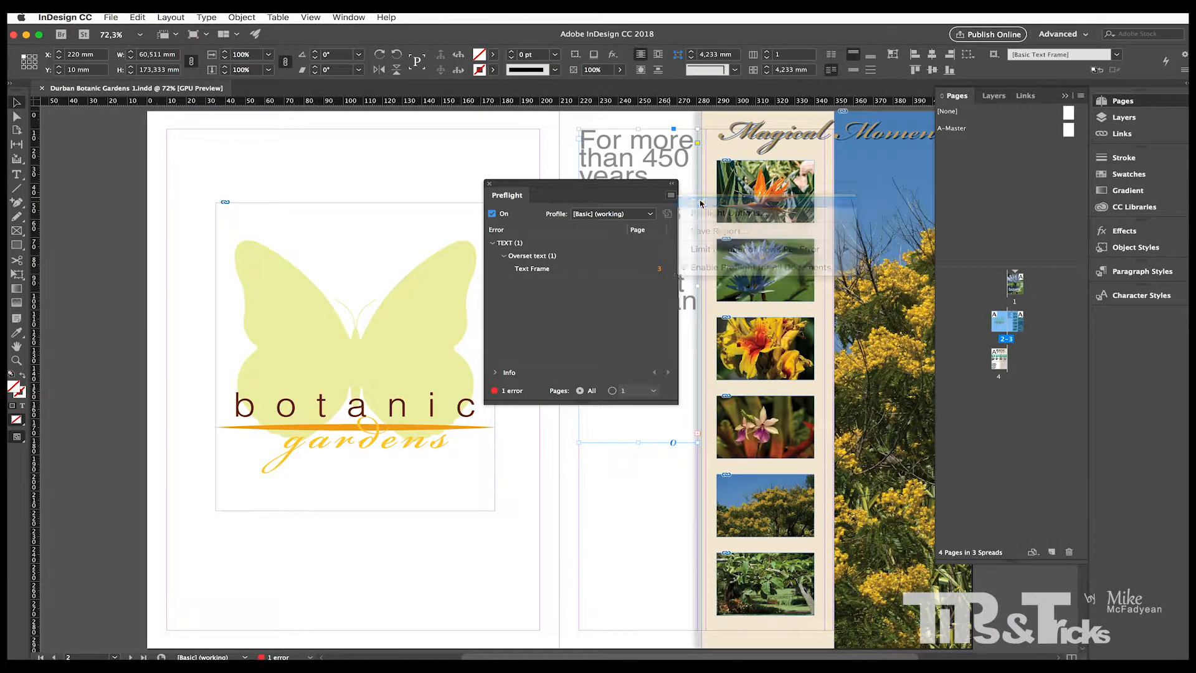
pyautogui.click(661, 499)
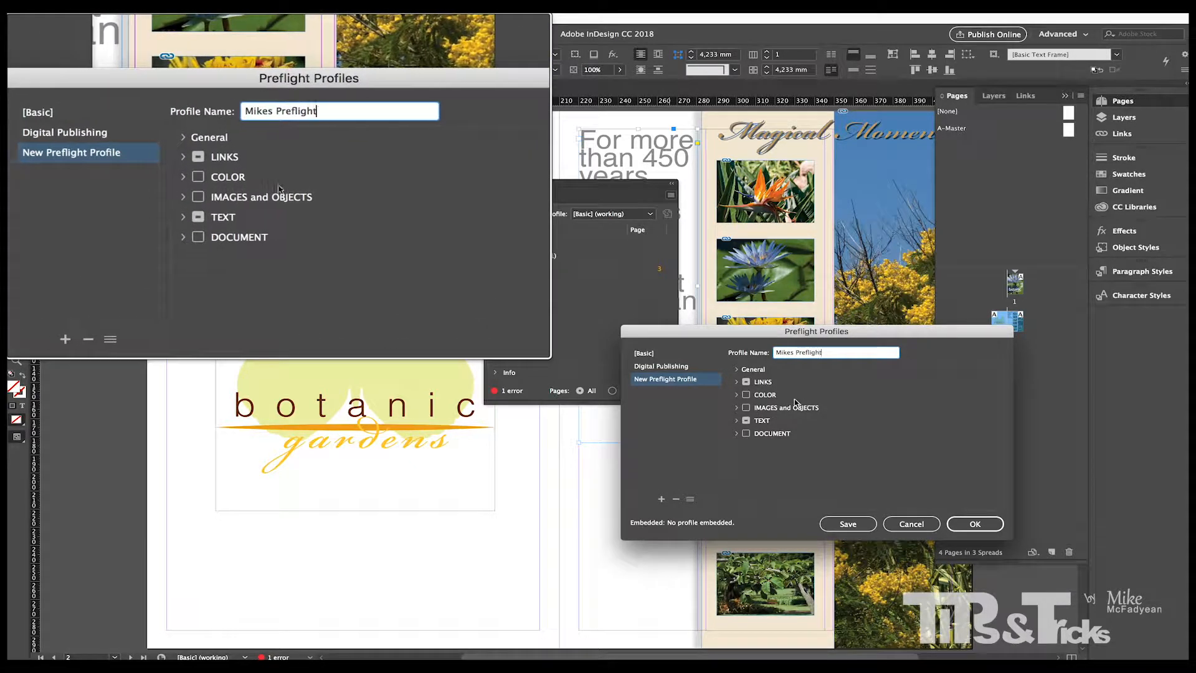
# Review the General description and the Links rules of the new preflight profile
pyautogui.click(738, 370)
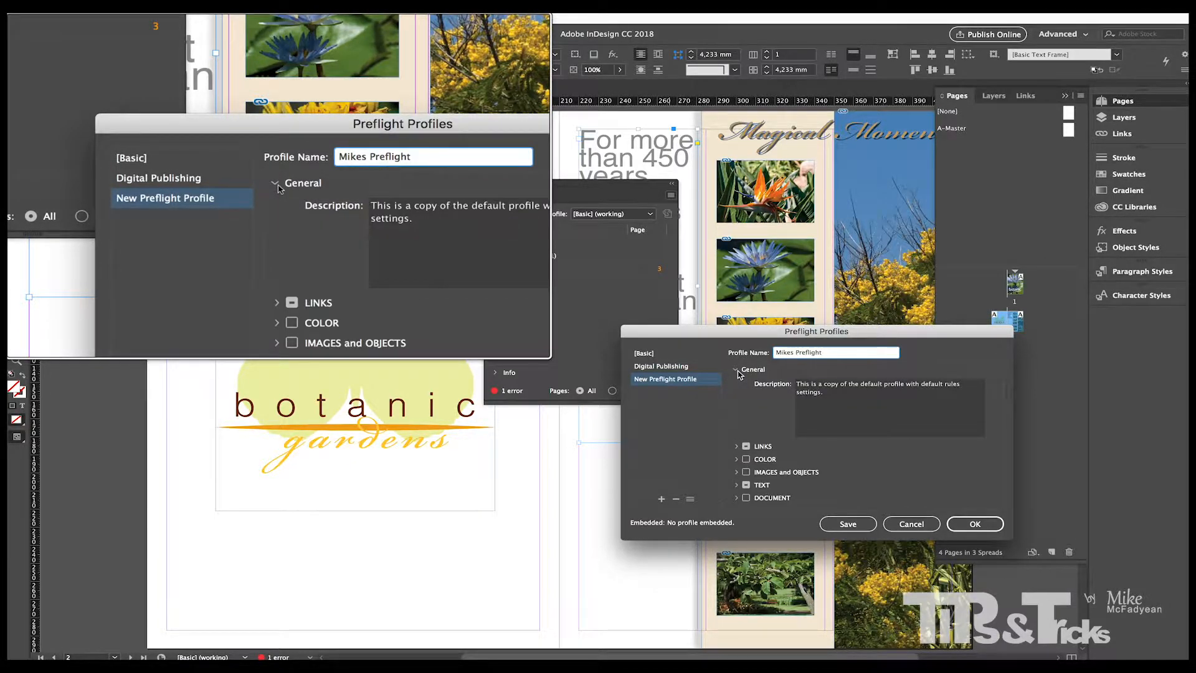
pyautogui.click(737, 370)
pyautogui.click(736, 382)
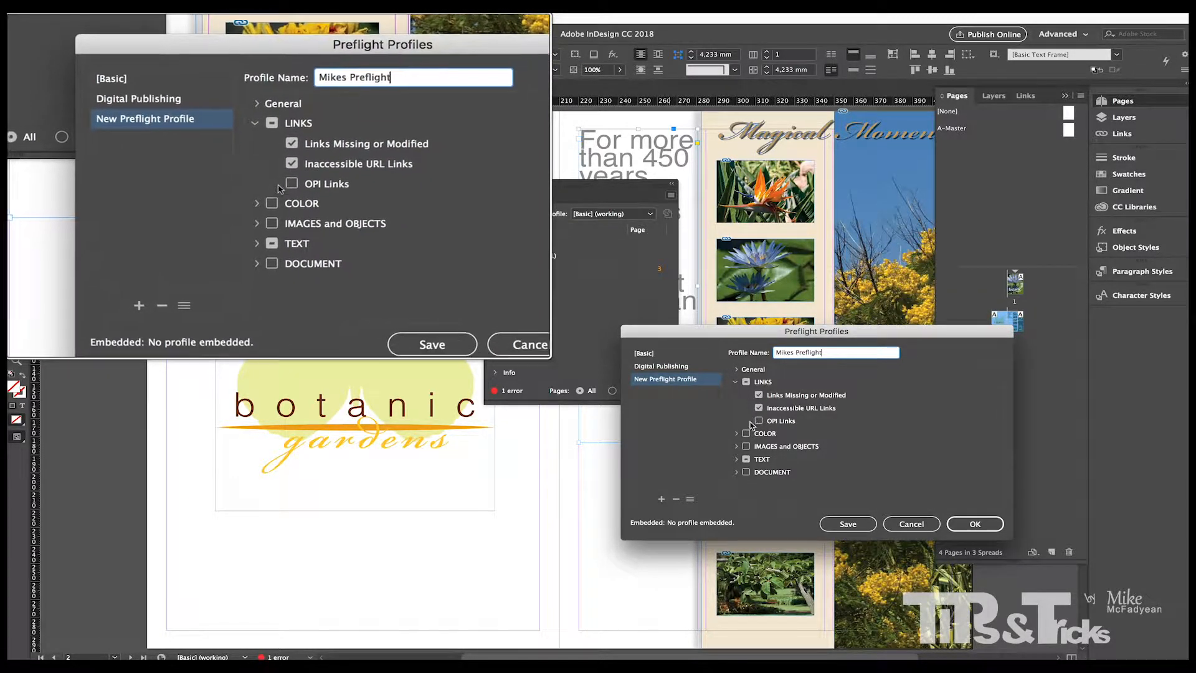
pyautogui.click(736, 382)
# In the profile's Color rules, disallow the RGB and Spot Color modes and enable the [Registration] Applied check
pyautogui.click(737, 395)
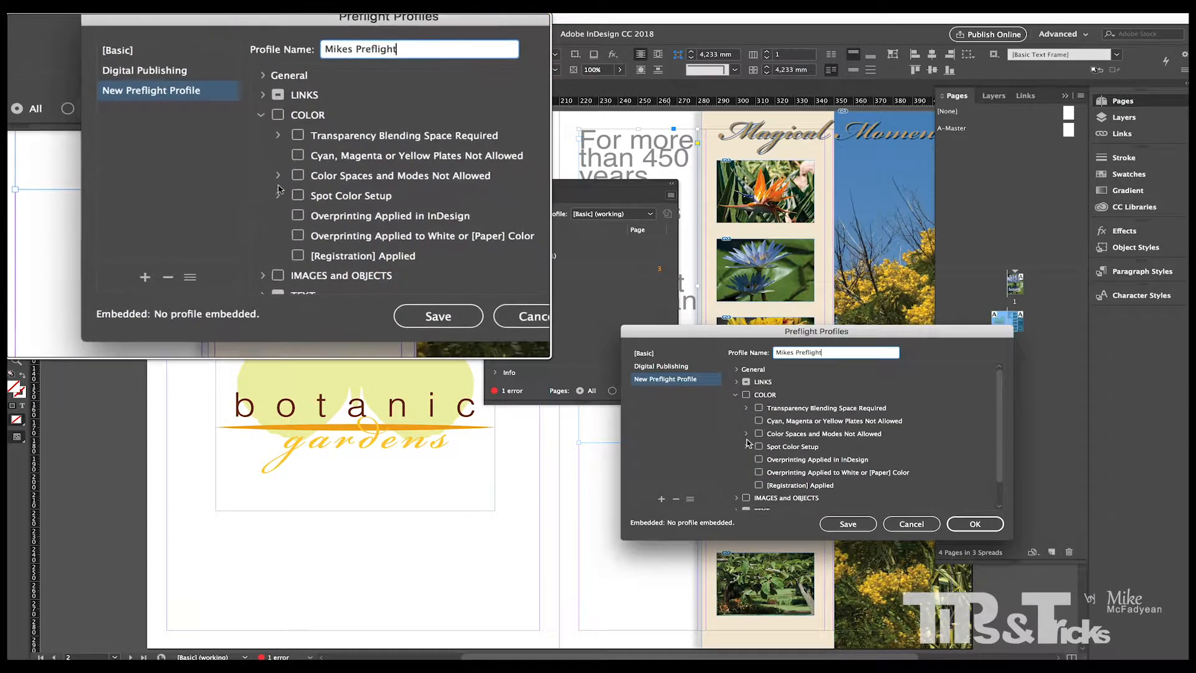
pyautogui.click(746, 409)
pyautogui.click(746, 409)
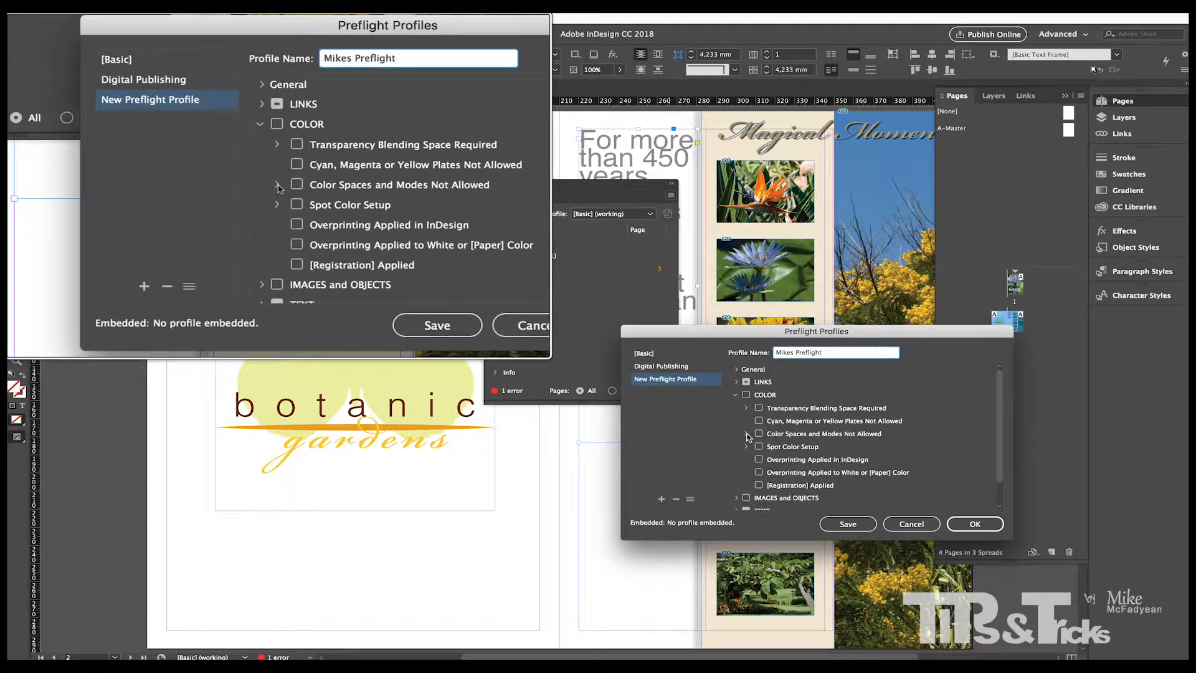
pyautogui.click(747, 434)
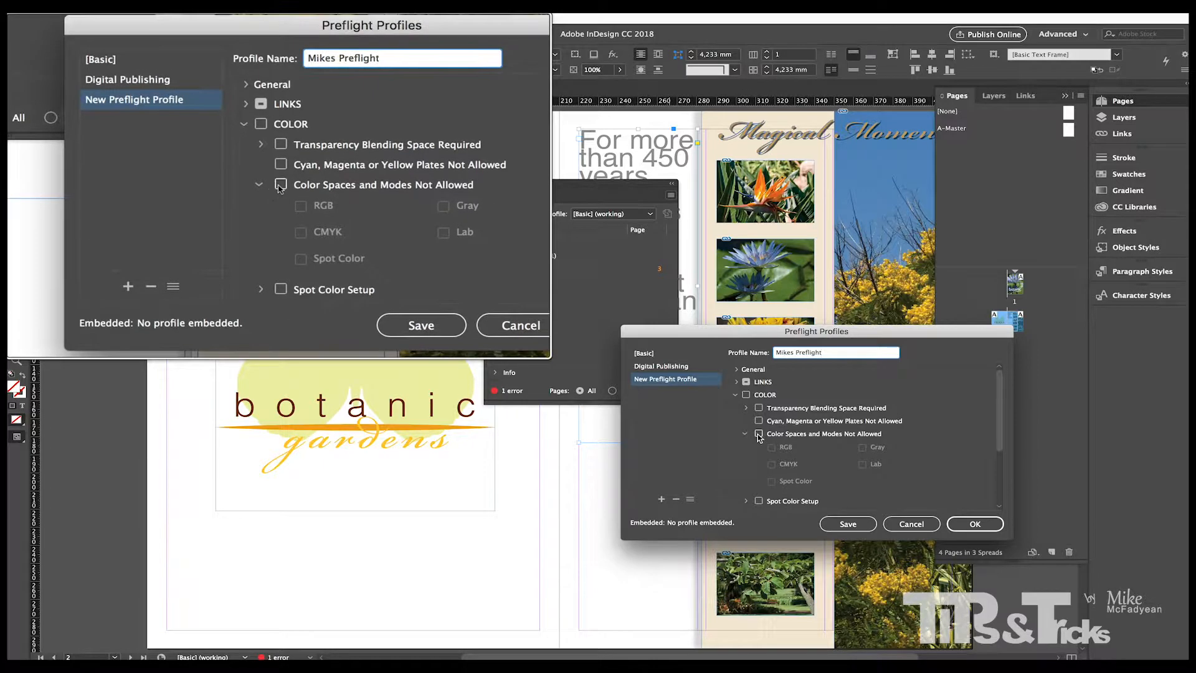
pyautogui.click(759, 433)
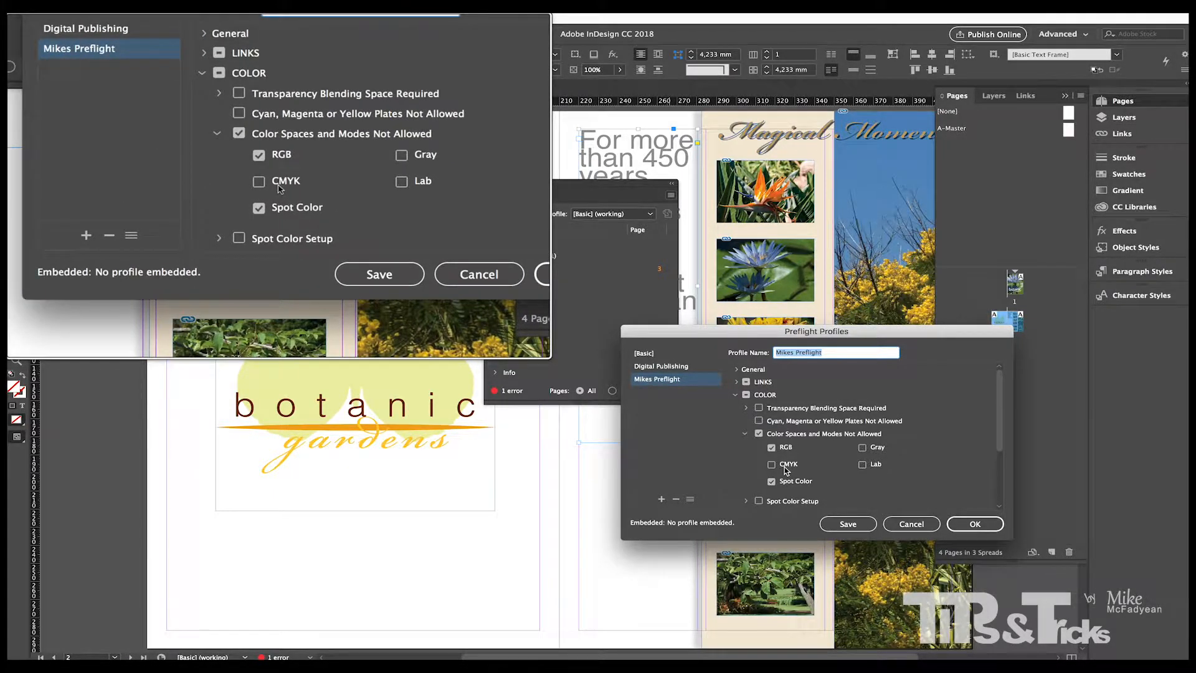
pyautogui.click(745, 433)
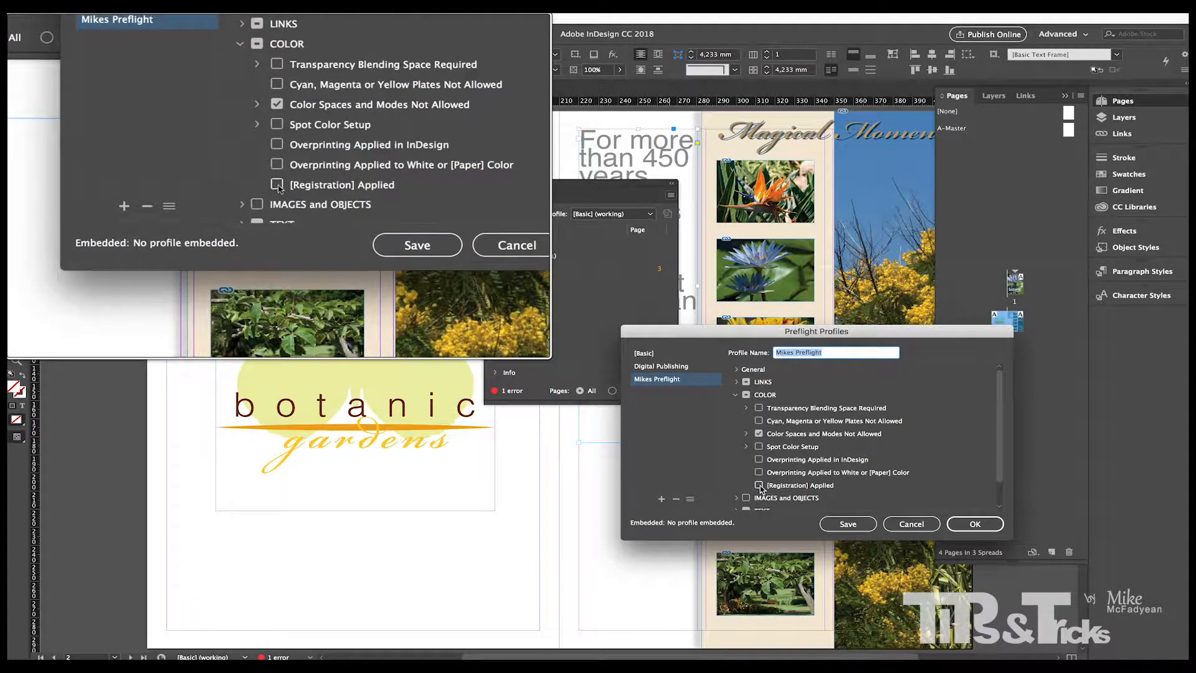
pyautogui.click(759, 485)
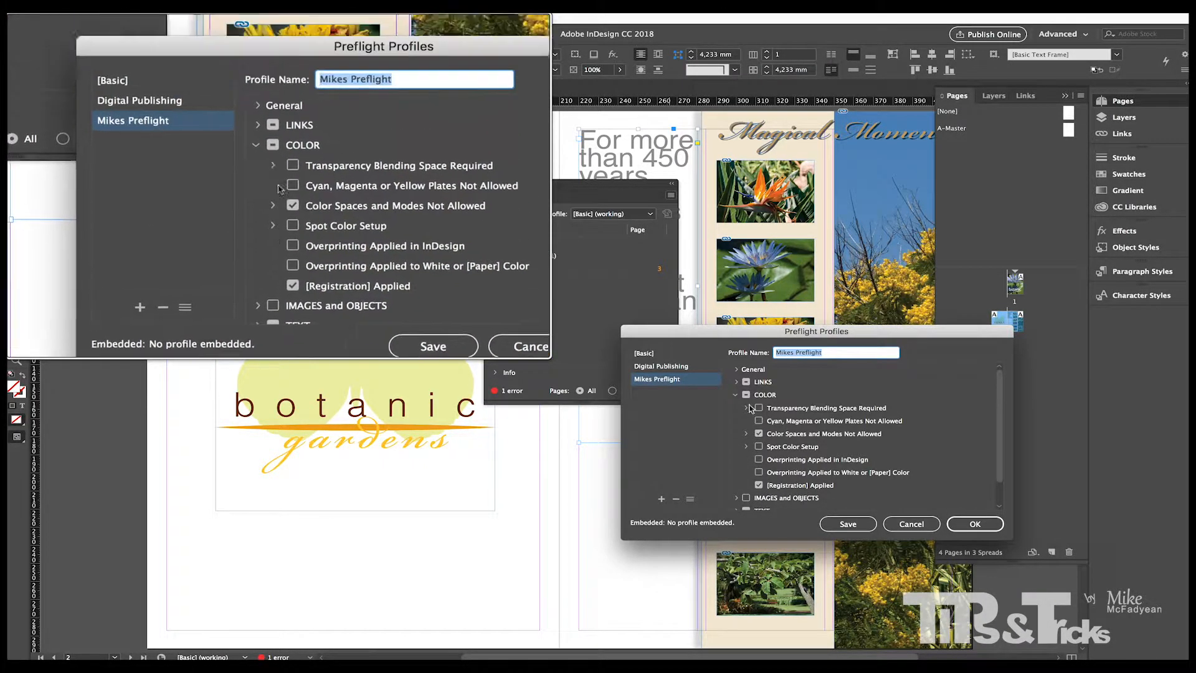
pyautogui.click(736, 394)
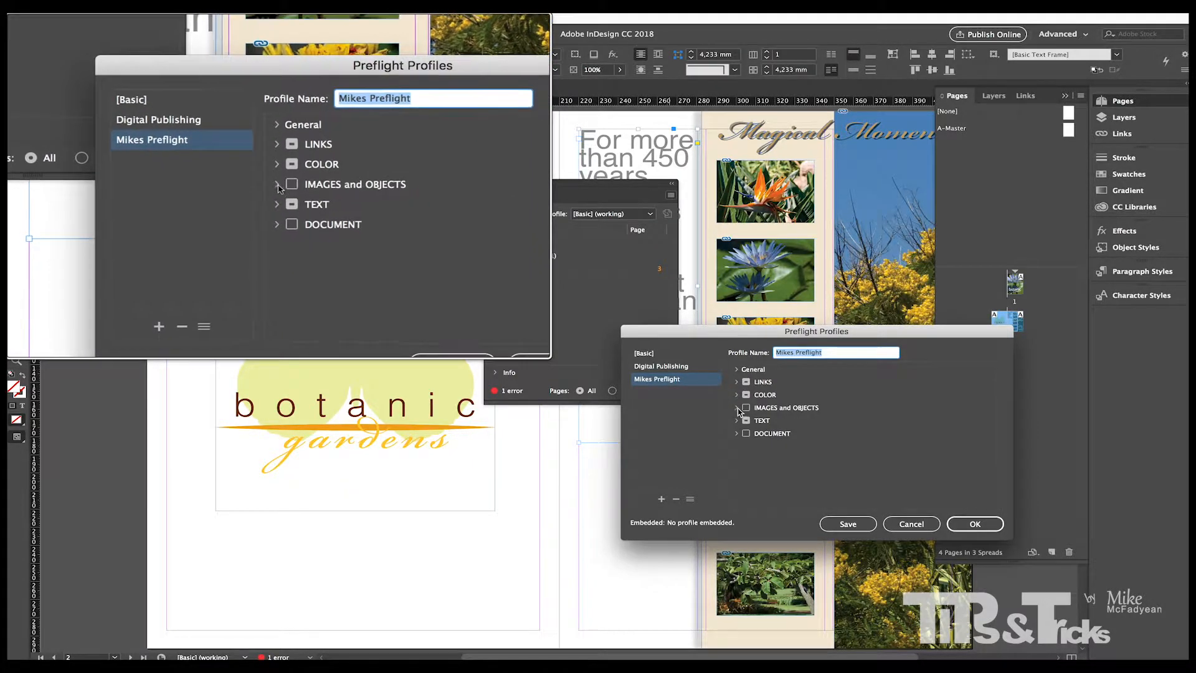
# Enable the profile's Image Resolution check with color and grayscale minimums of 300, and turn on the color image maximum resolution limit
pyautogui.click(737, 408)
pyautogui.click(746, 421)
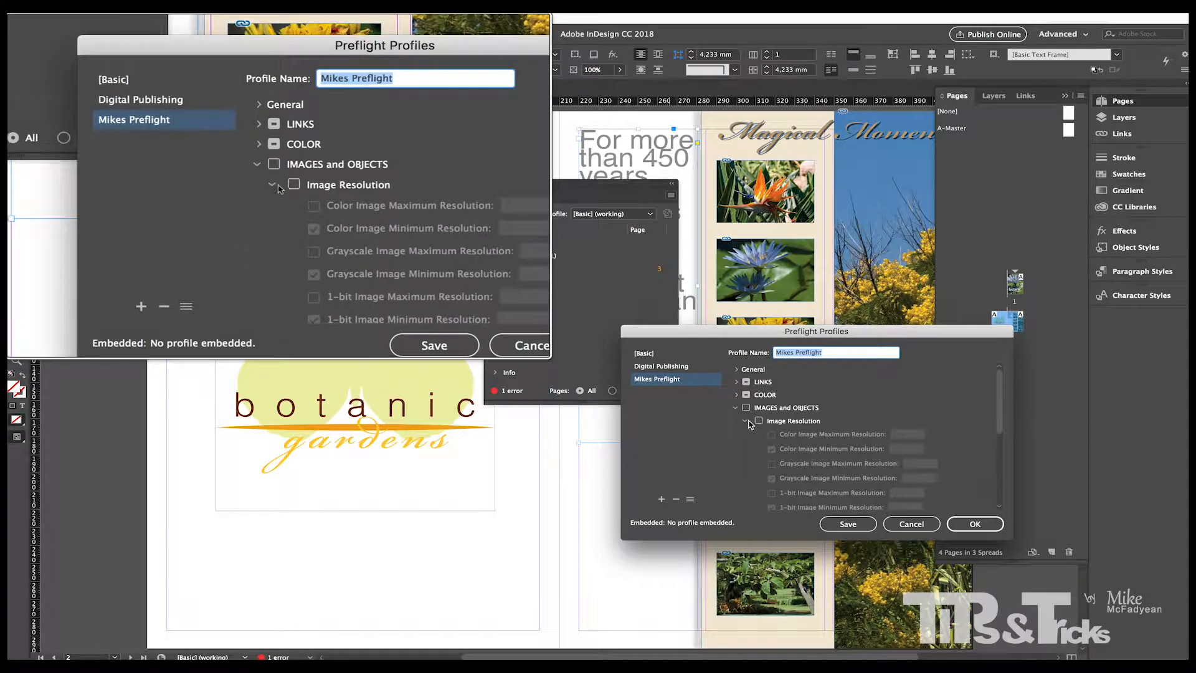
pyautogui.click(759, 421)
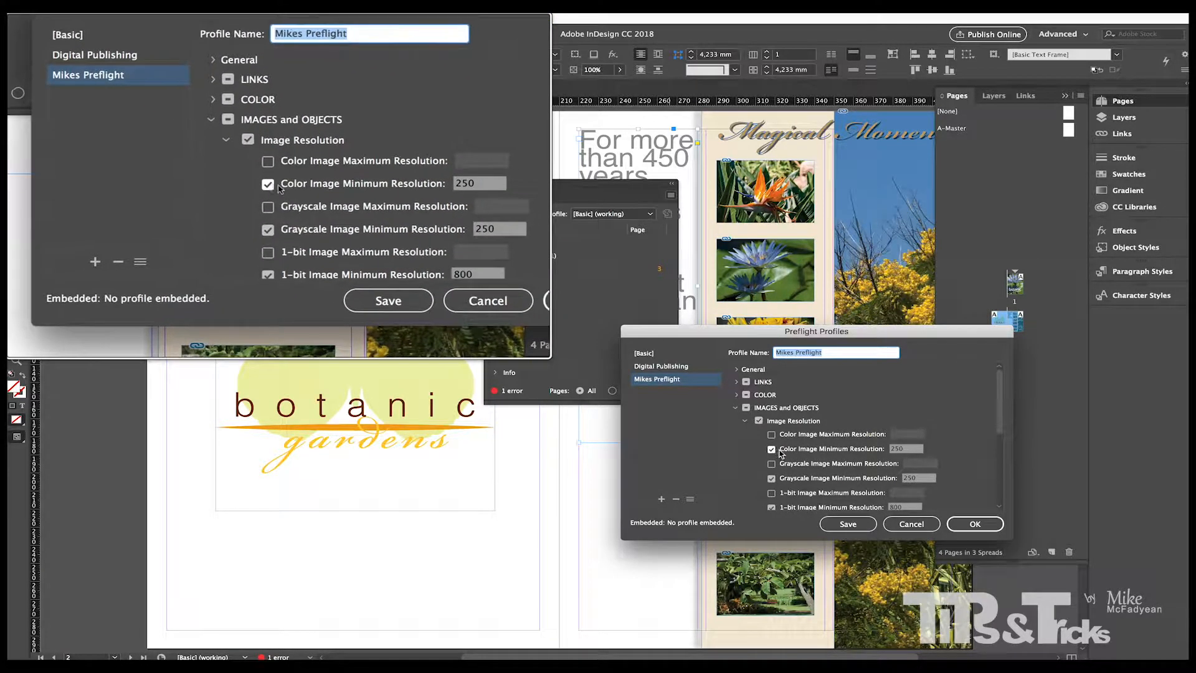
pyautogui.doubleClick(908, 448)
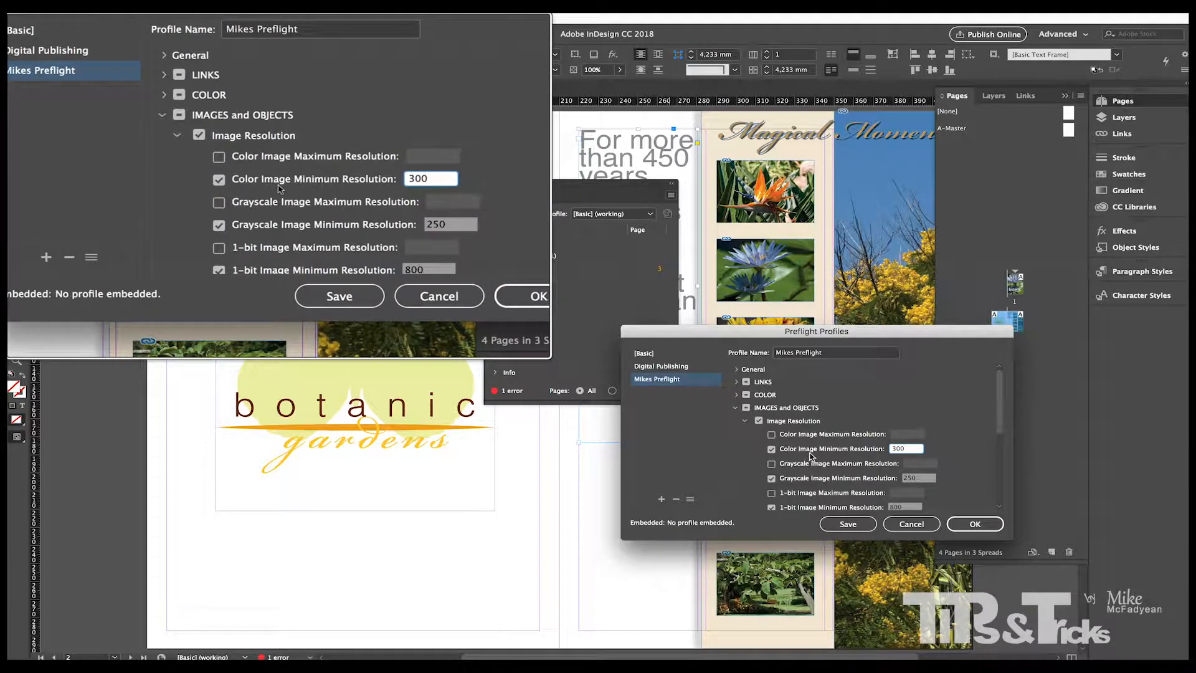
pyautogui.doubleClick(914, 478)
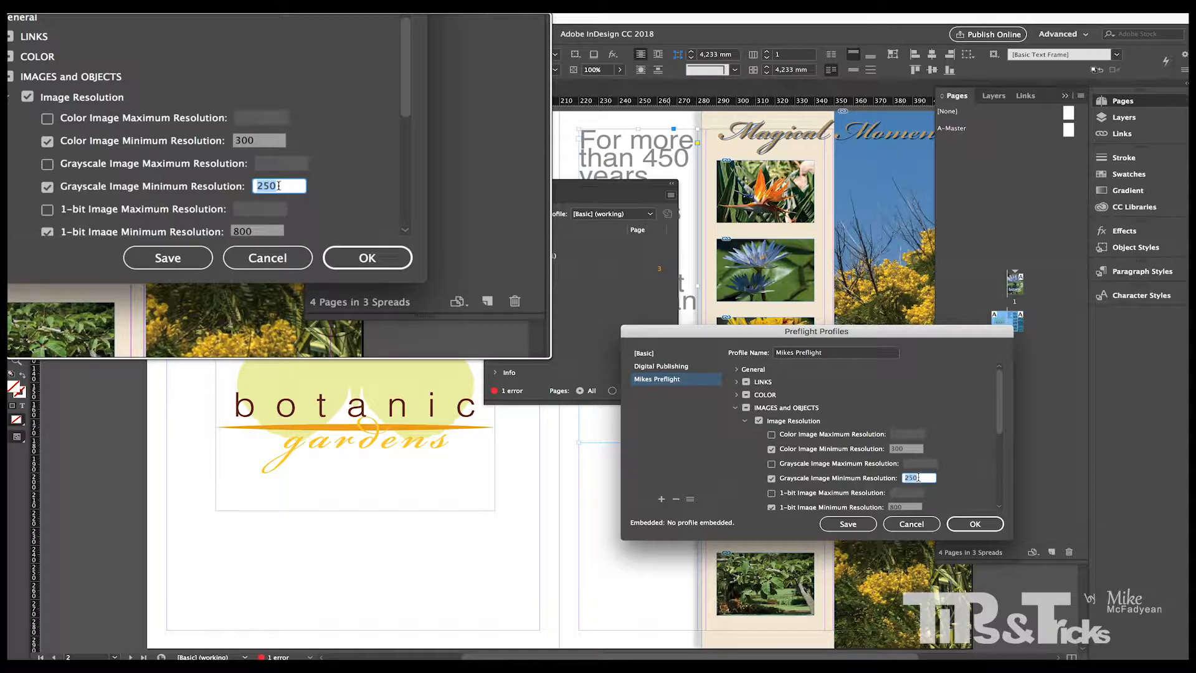
pyautogui.scroll(-3, 913, 495)
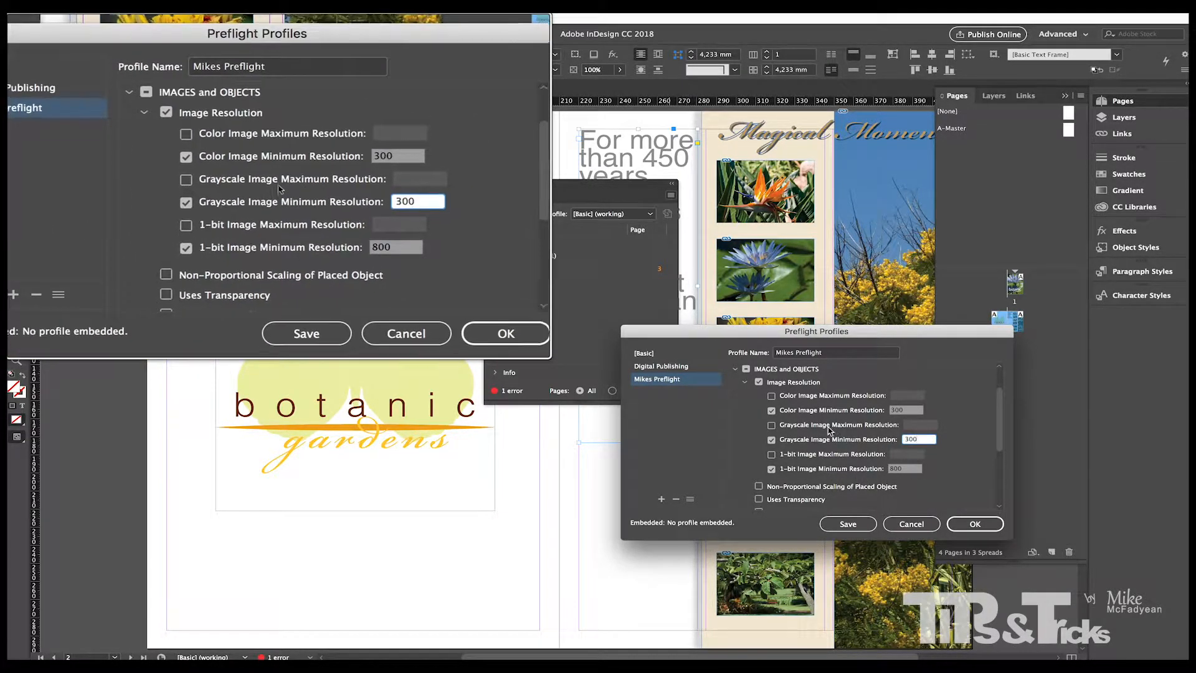
pyautogui.click(772, 396)
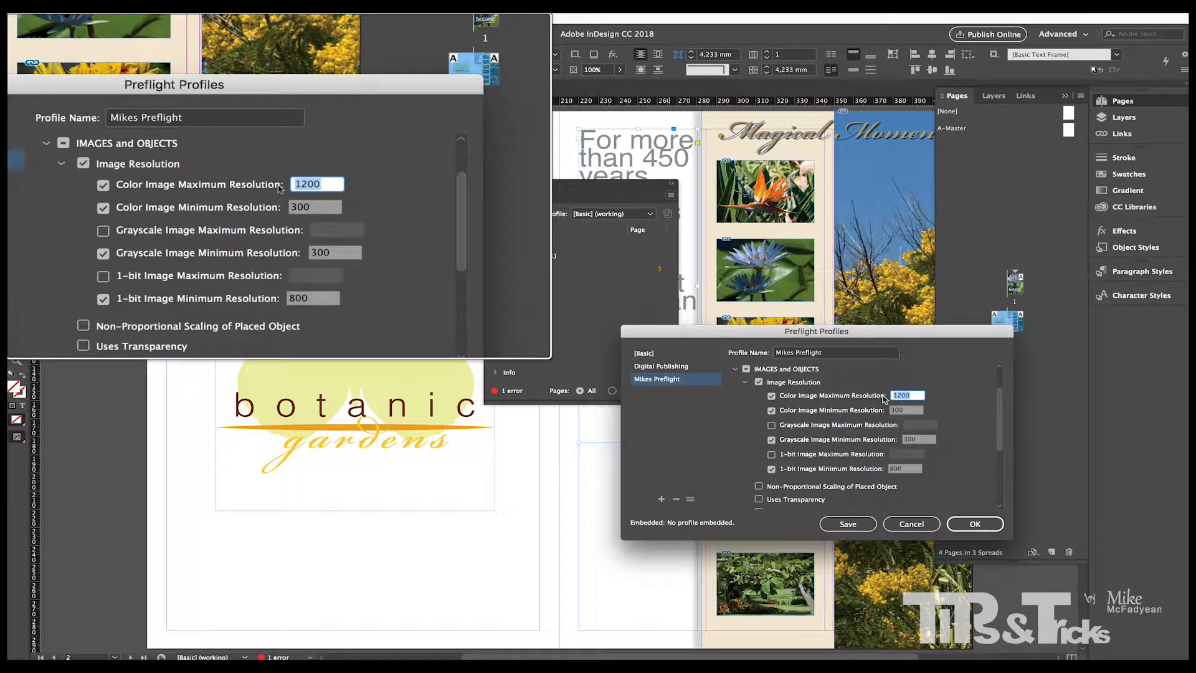
# Set the color image maximum resolution to 360, and enable the grayscale image maximum resolution limit at 360
pyautogui.click(772, 425)
pyautogui.moveTo(927, 423); pyautogui.dragTo(871, 420)
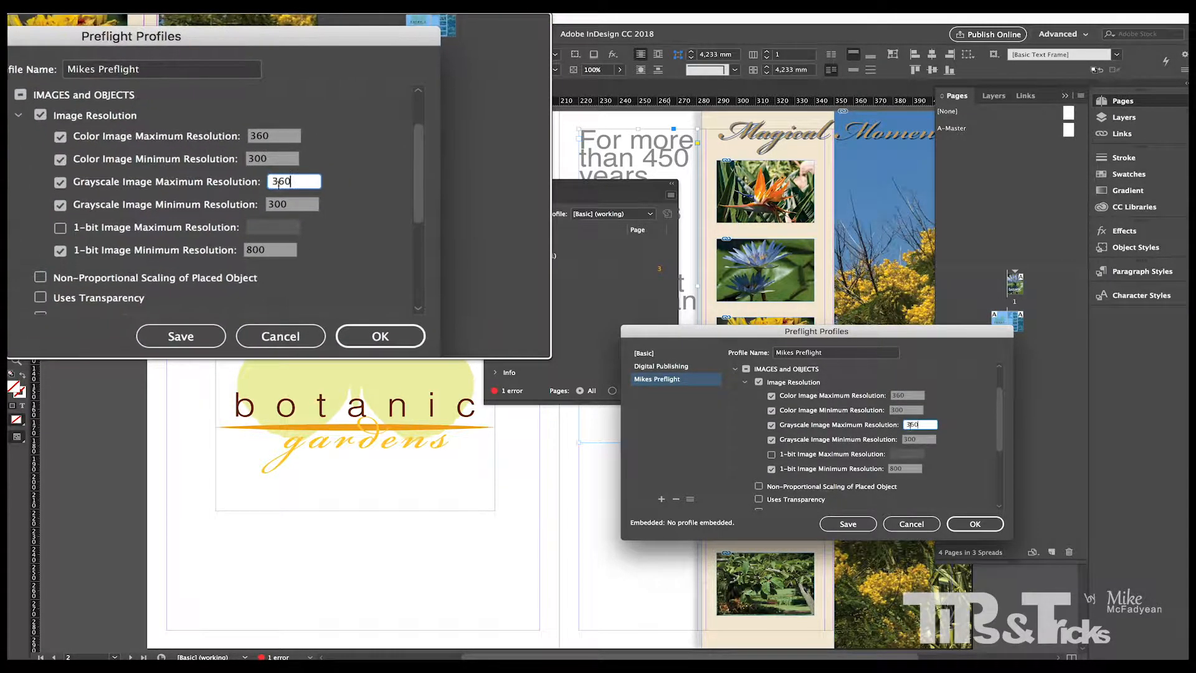
pyautogui.click(944, 450)
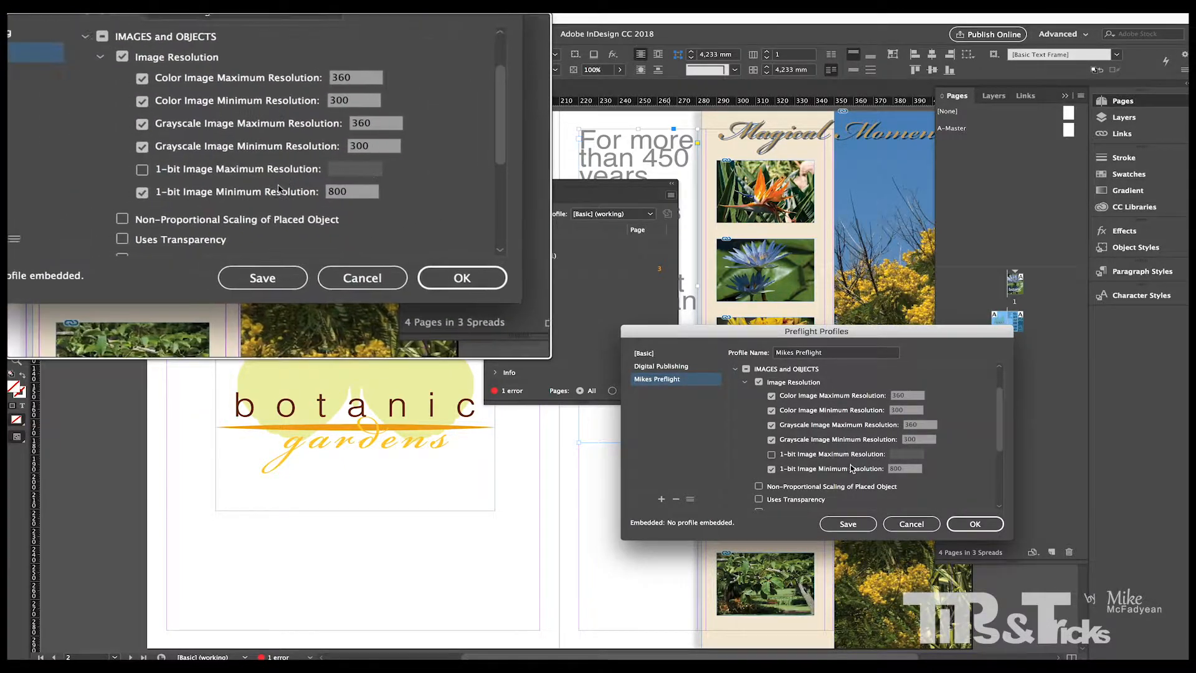
# Enable the Non-Proportional Scaling of Placed Object check and a Minimum Stroke Weight check of 0,25 pt
pyautogui.scroll(-2, 843, 467)
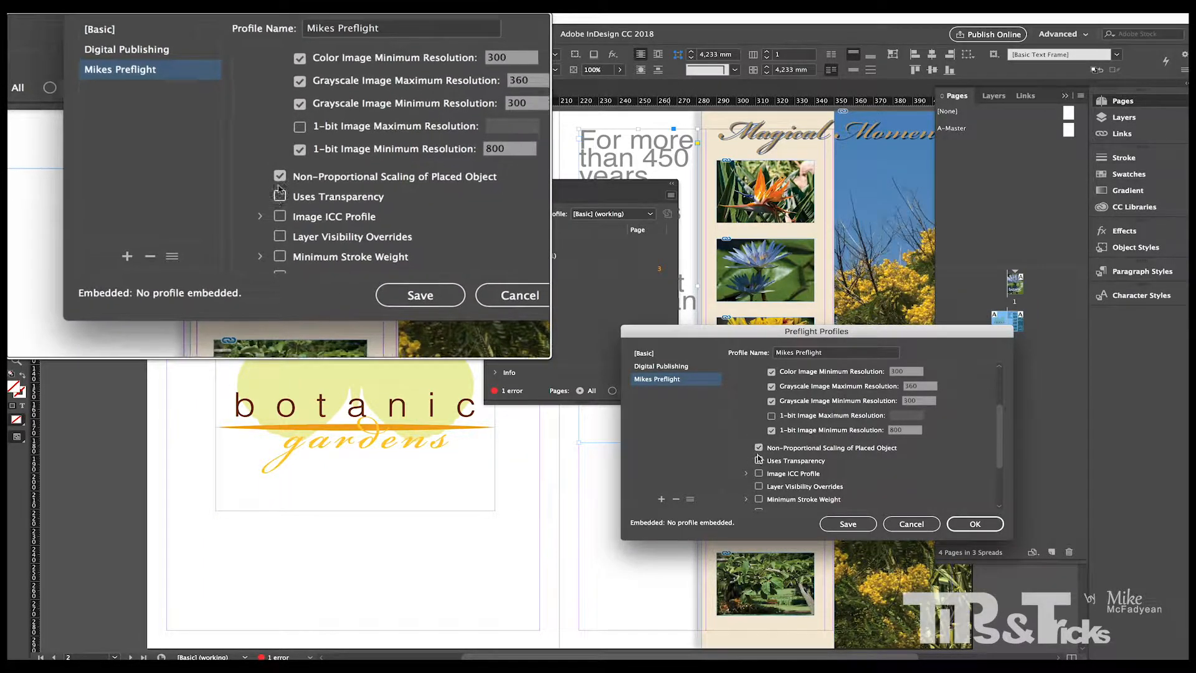
pyautogui.scroll(-2, 843, 464)
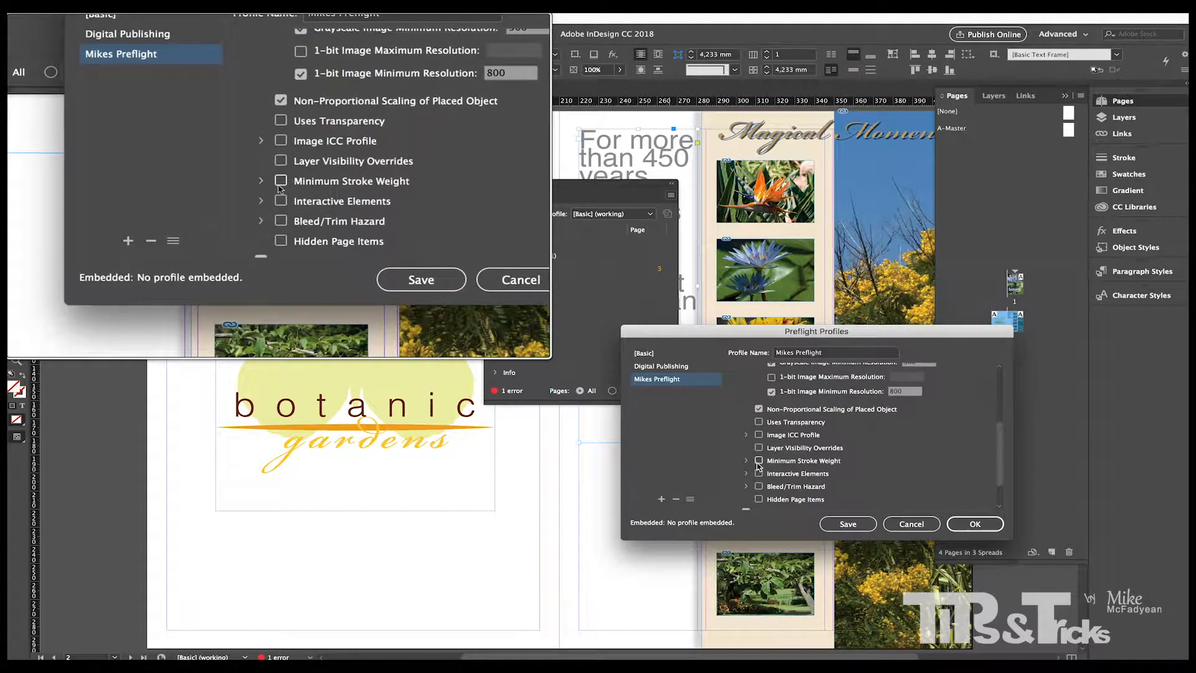
pyautogui.click(764, 463)
pyautogui.click(765, 461)
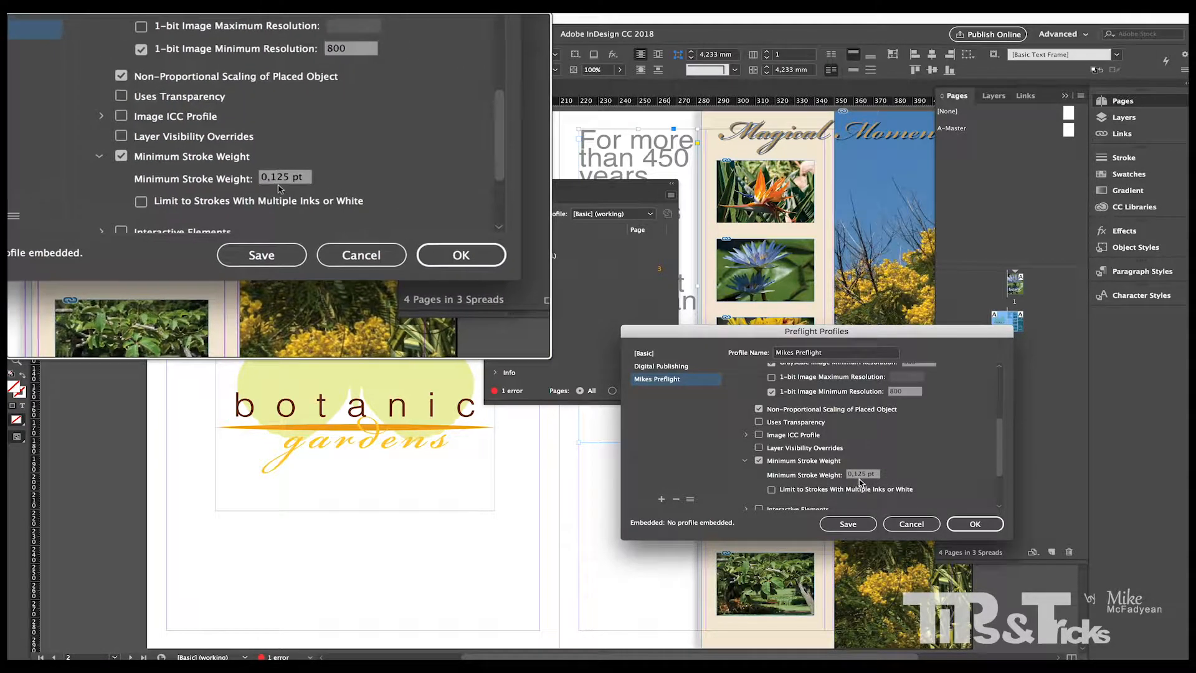
pyautogui.click(866, 474)
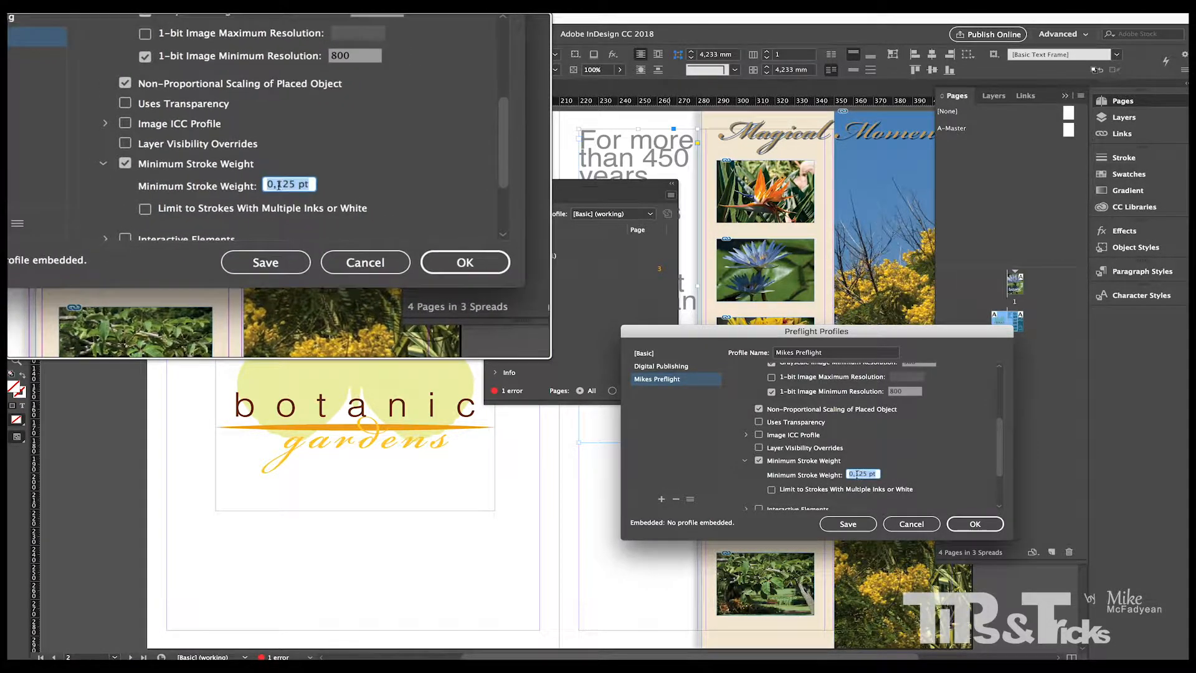
pyautogui.click(857, 474)
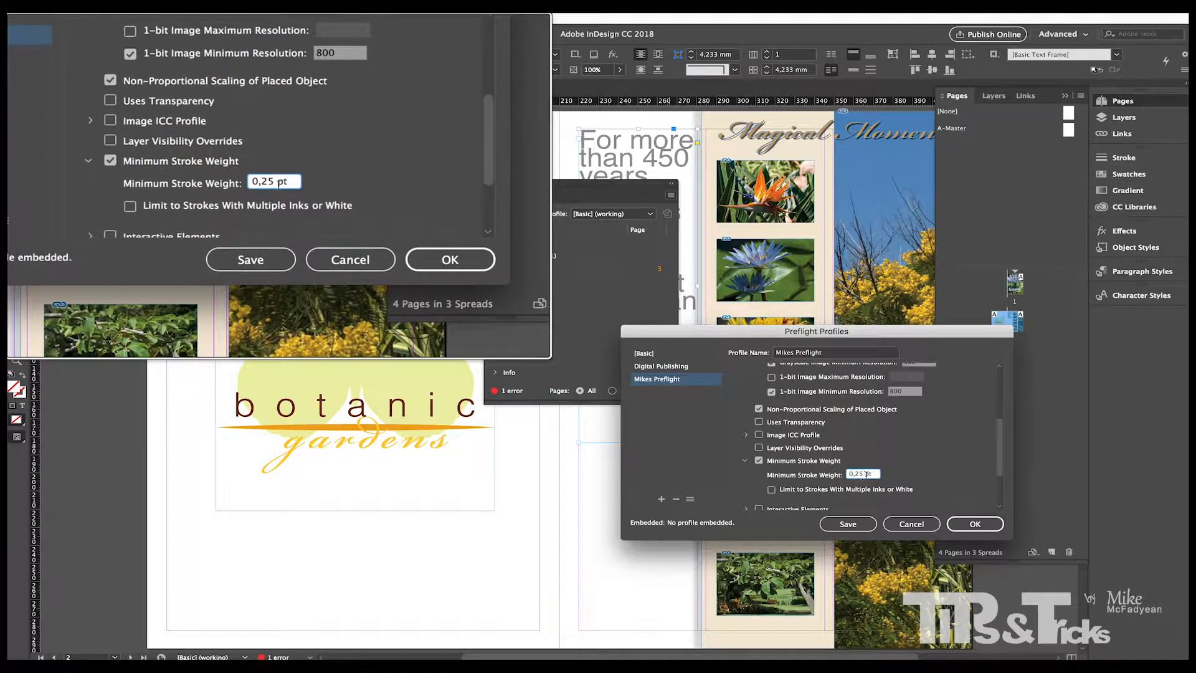
# Review the remaining Images and Objects rules, including Bleed/Trim Hazard, and the Text rules, ending with the Document rules expanded
pyautogui.scroll(-2, 897, 475)
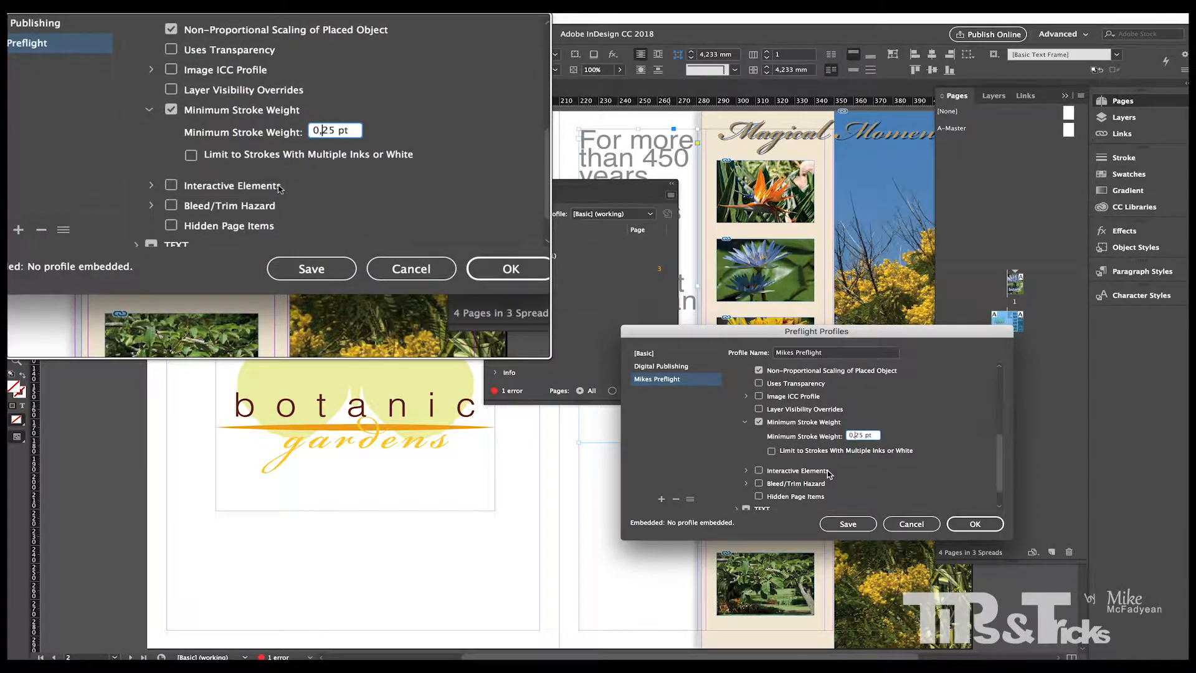
pyautogui.scroll(-3, 831, 482)
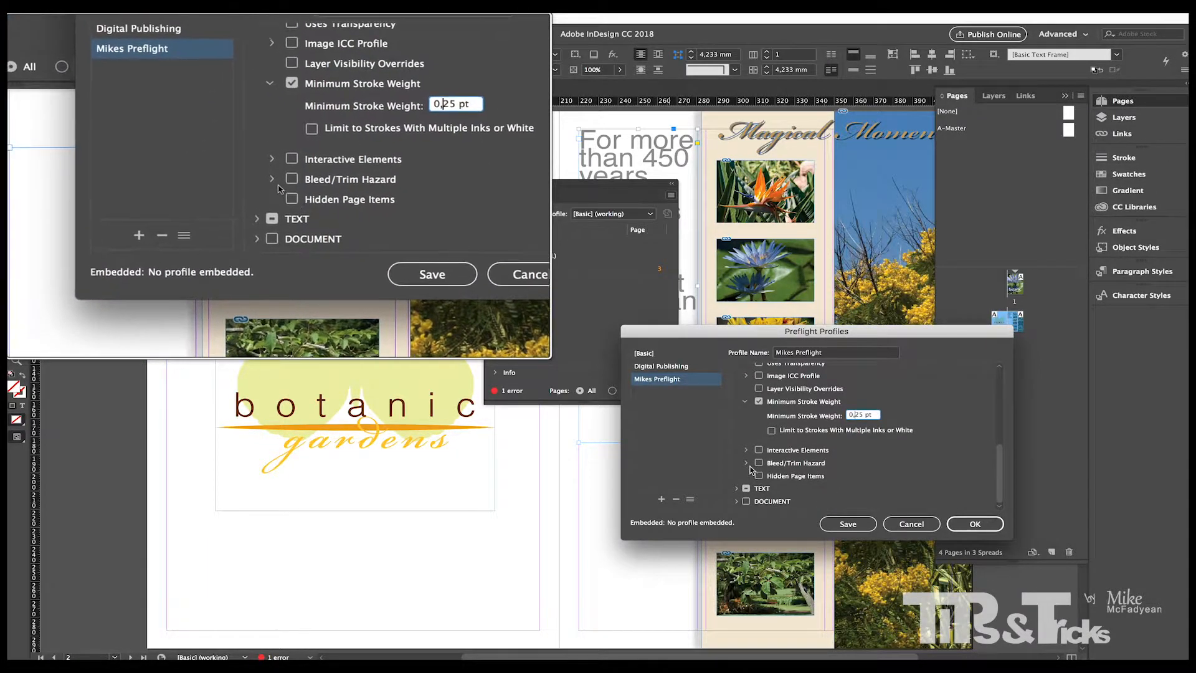
pyautogui.click(746, 464)
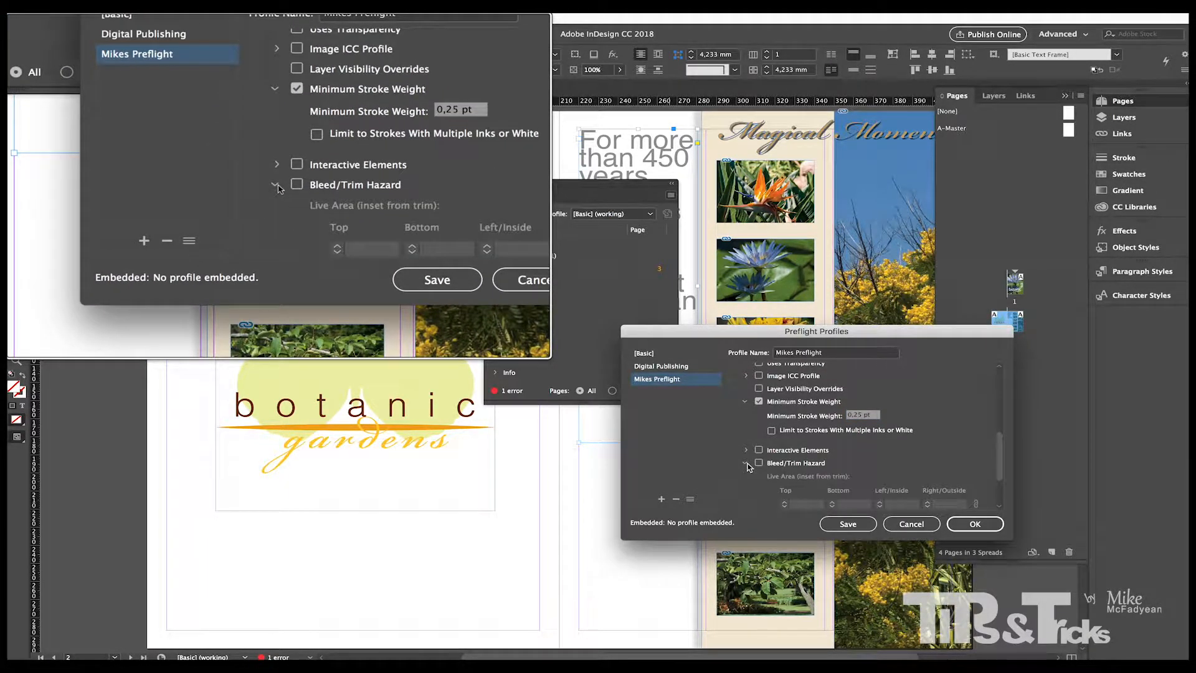
pyautogui.click(747, 463)
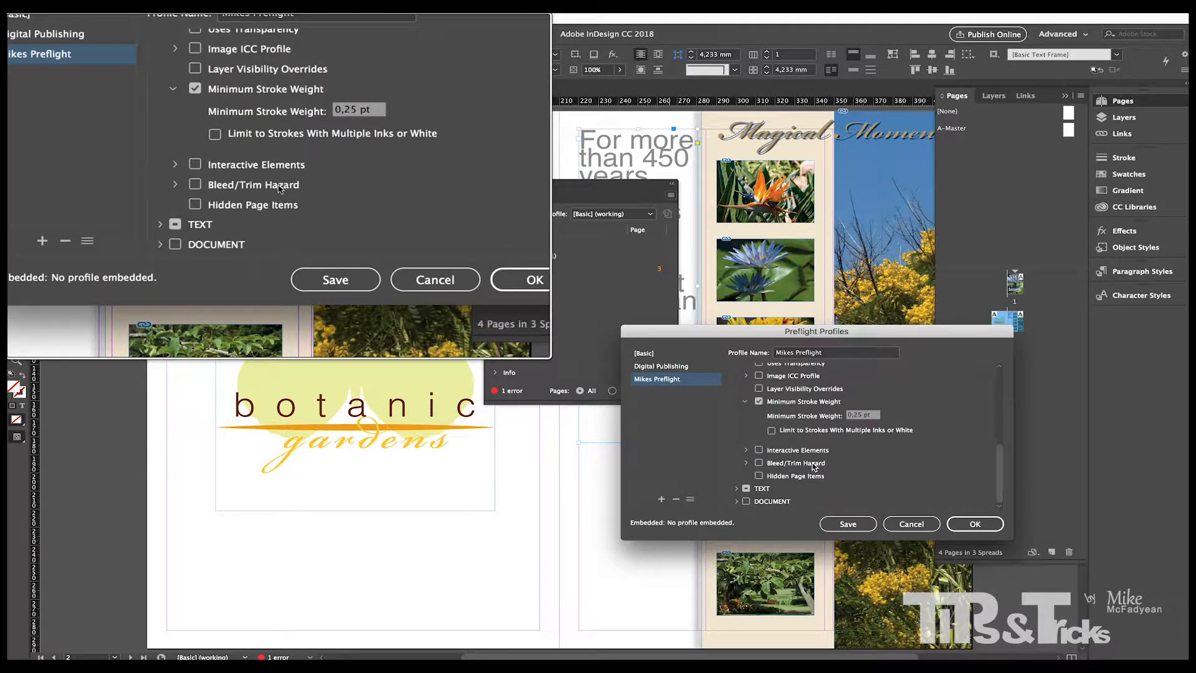
pyautogui.scroll(5, 796, 451)
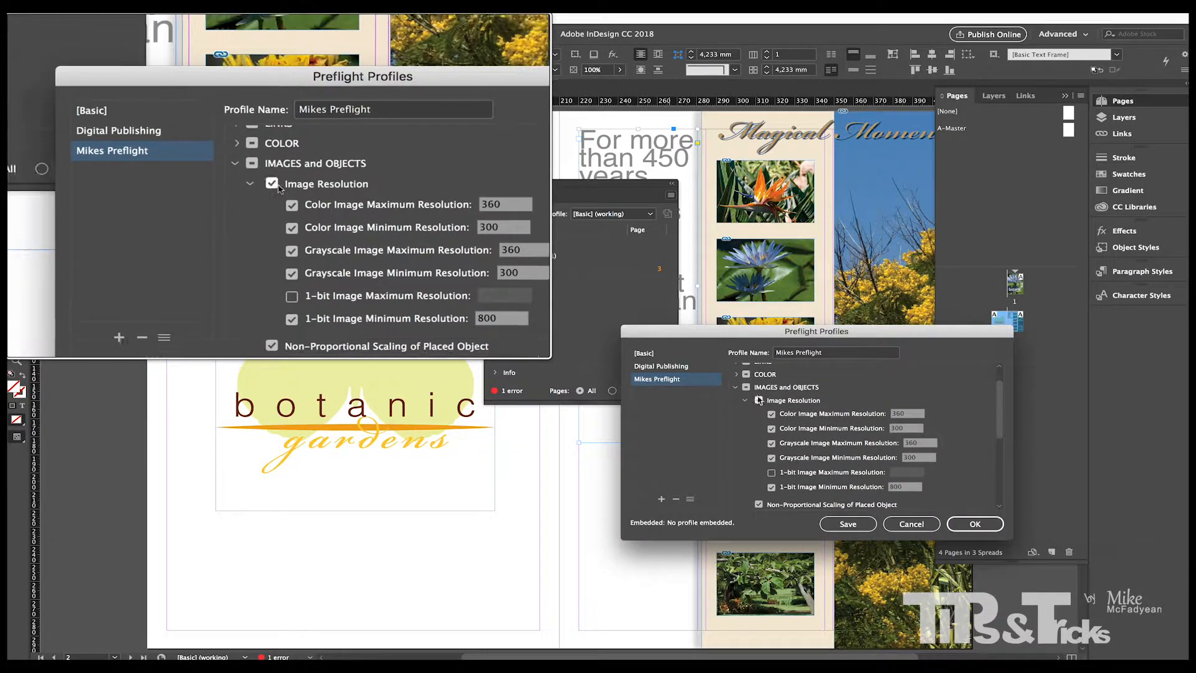
pyautogui.click(736, 387)
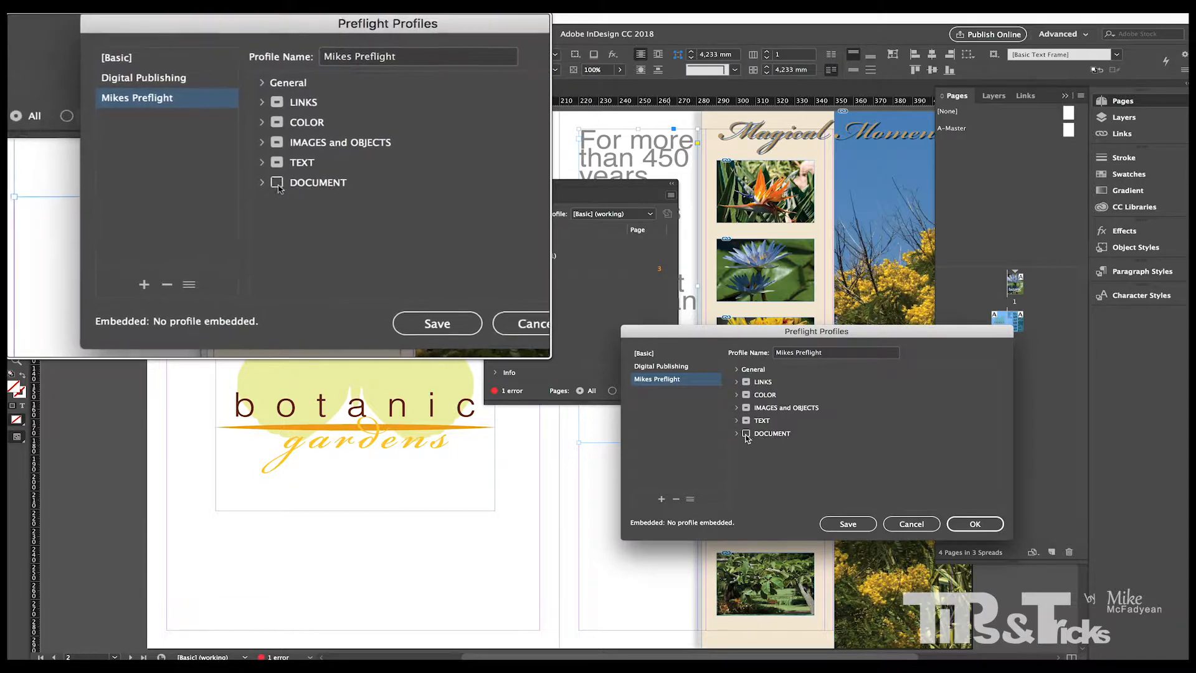
pyautogui.click(736, 420)
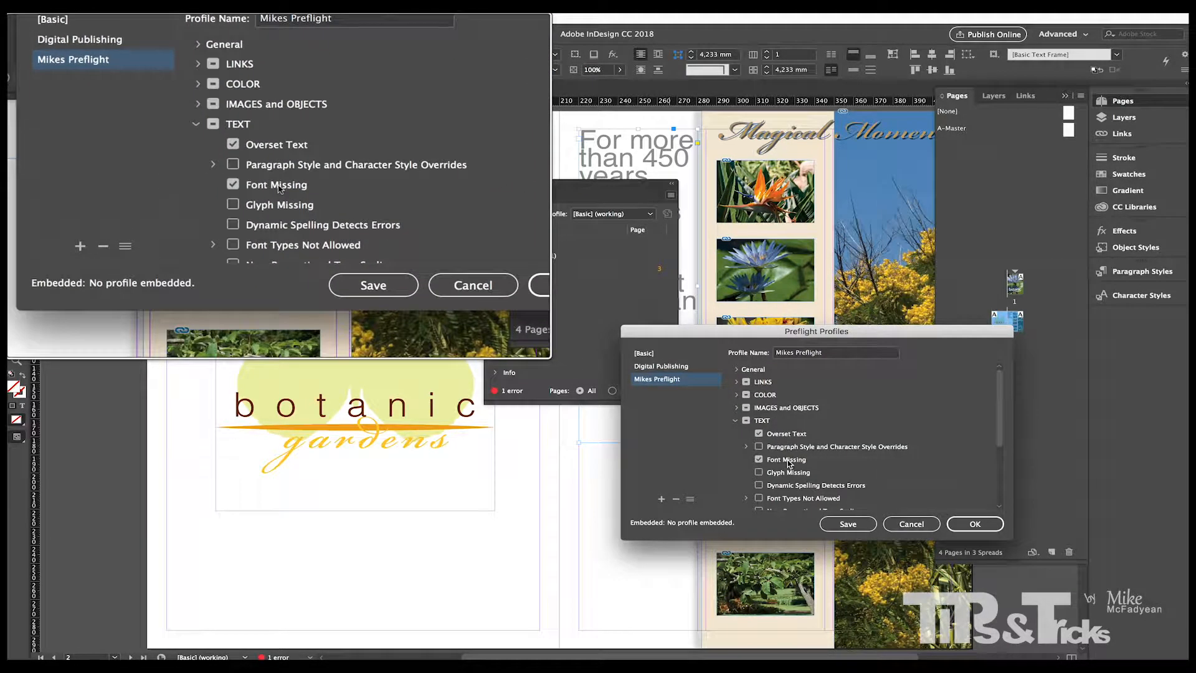
pyautogui.scroll(-5, 787, 462)
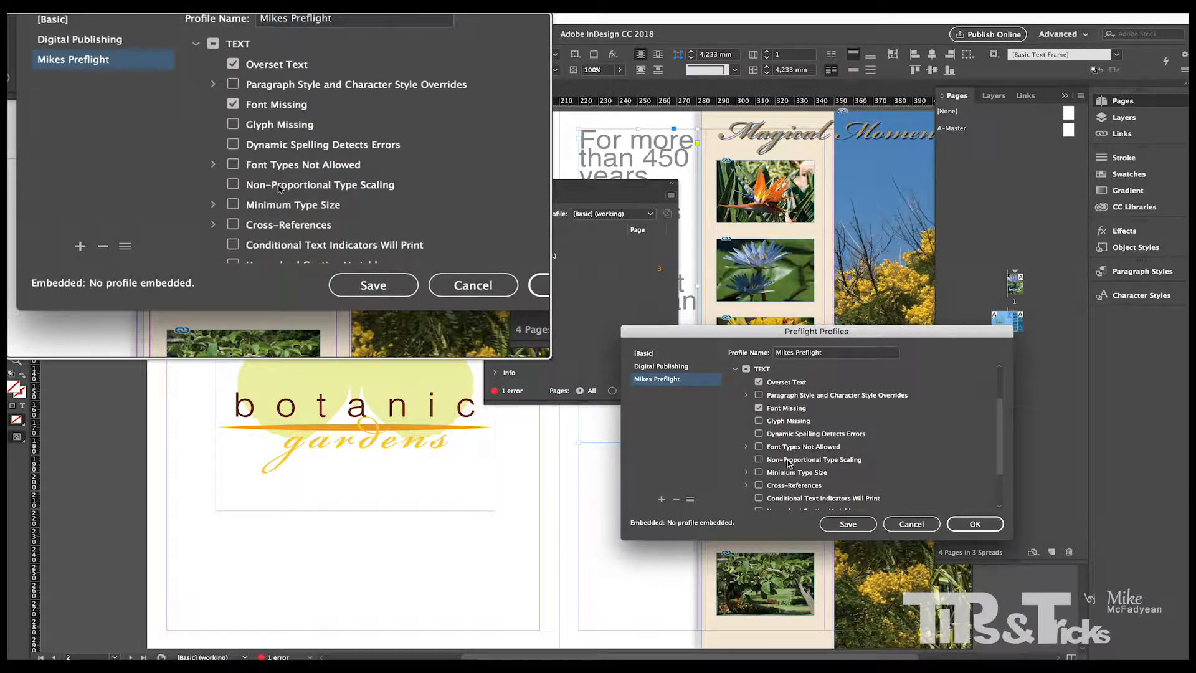
pyautogui.scroll(-3, 787, 460)
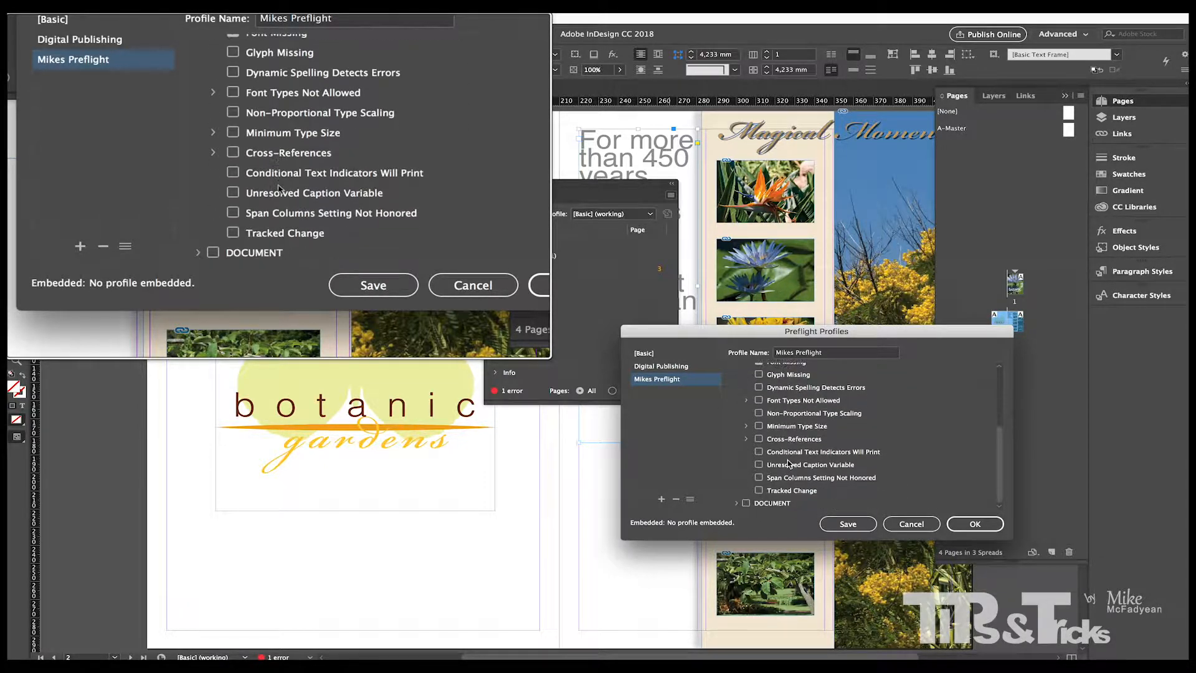
pyautogui.scroll(6, 787, 460)
pyautogui.click(735, 420)
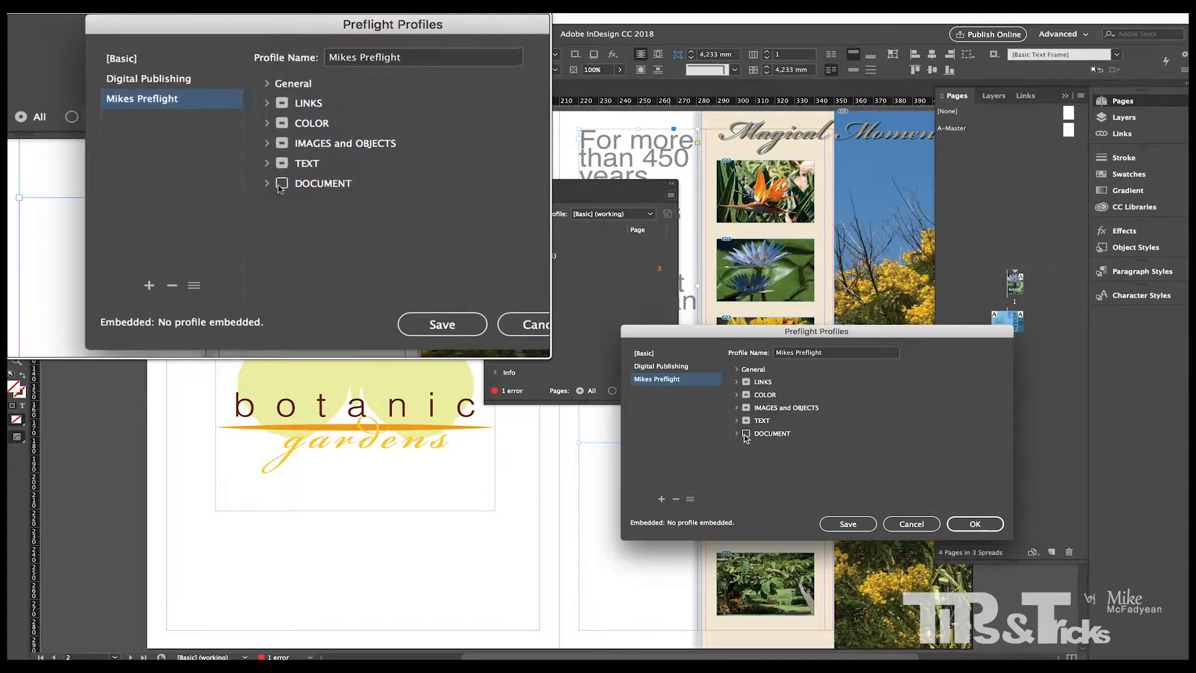
pyautogui.click(736, 433)
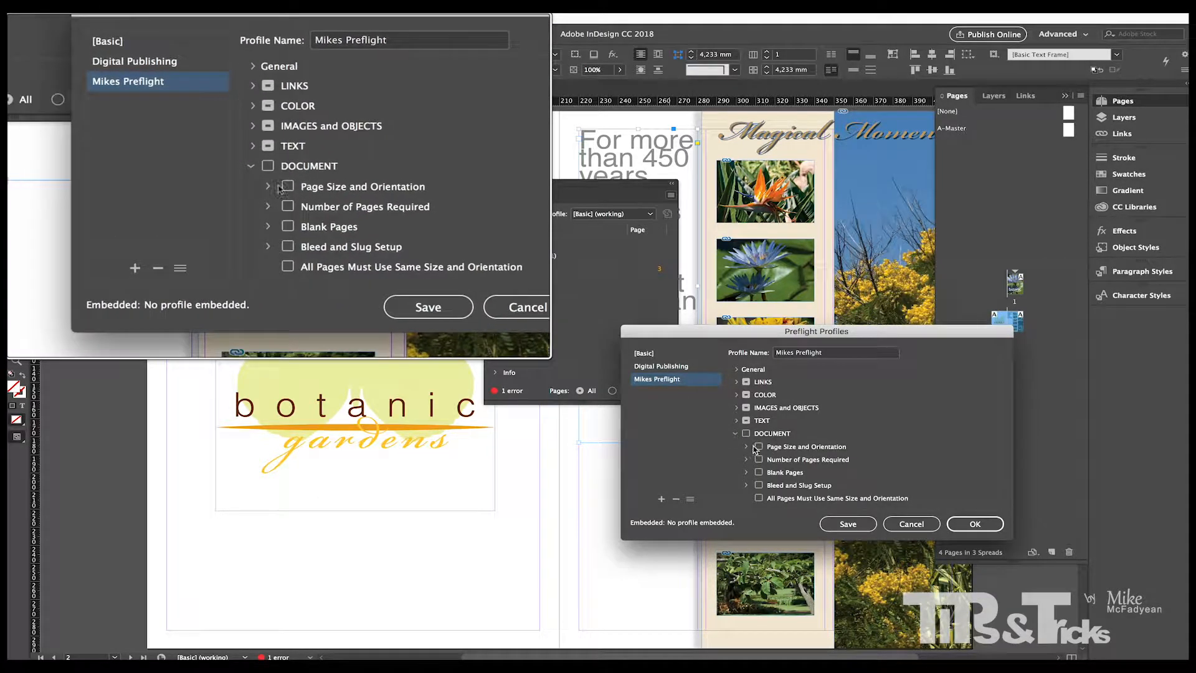
pyautogui.click(747, 446)
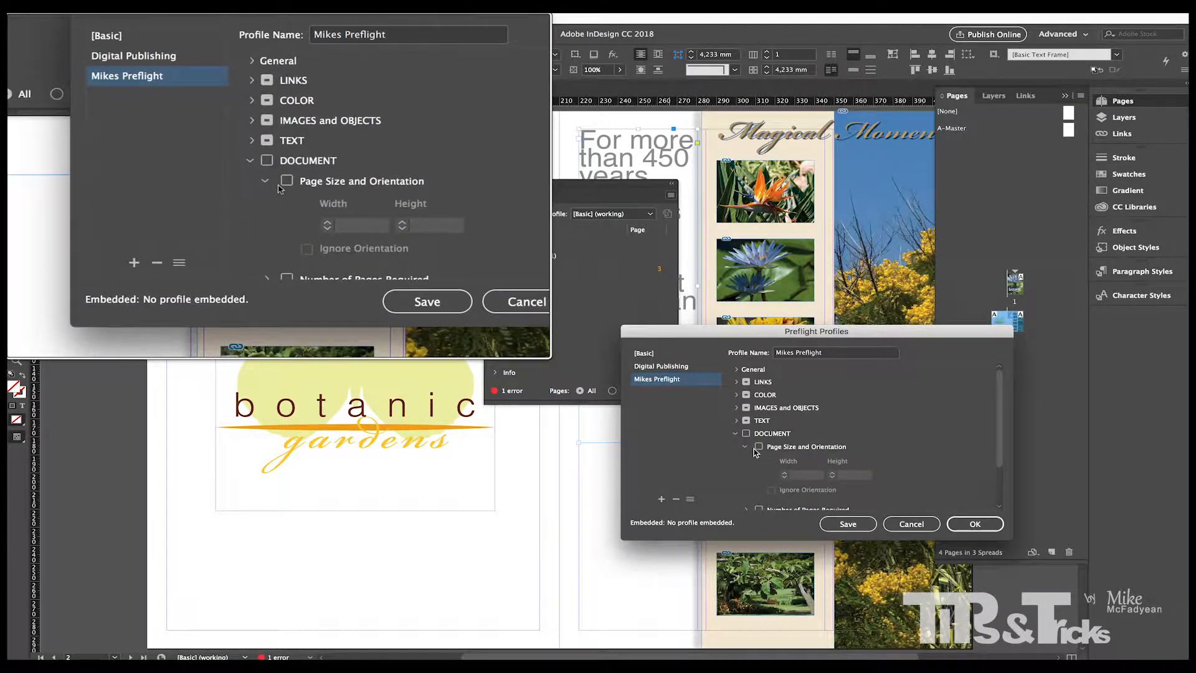
pyautogui.click(759, 448)
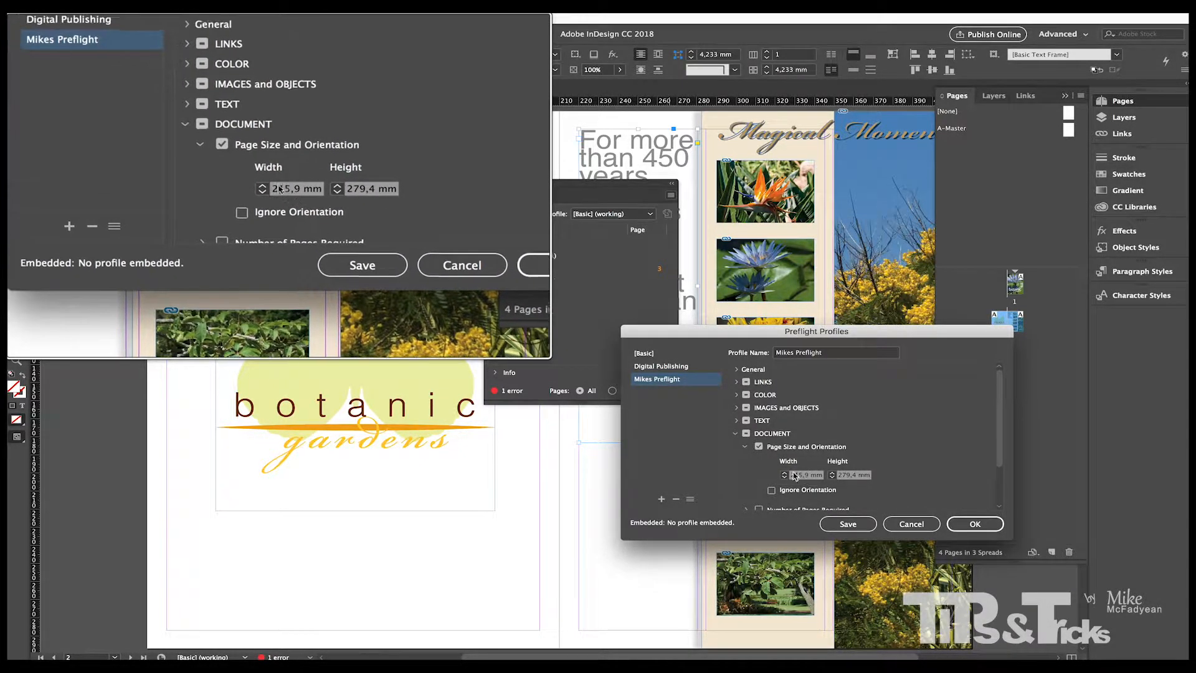
pyautogui.click(758, 447)
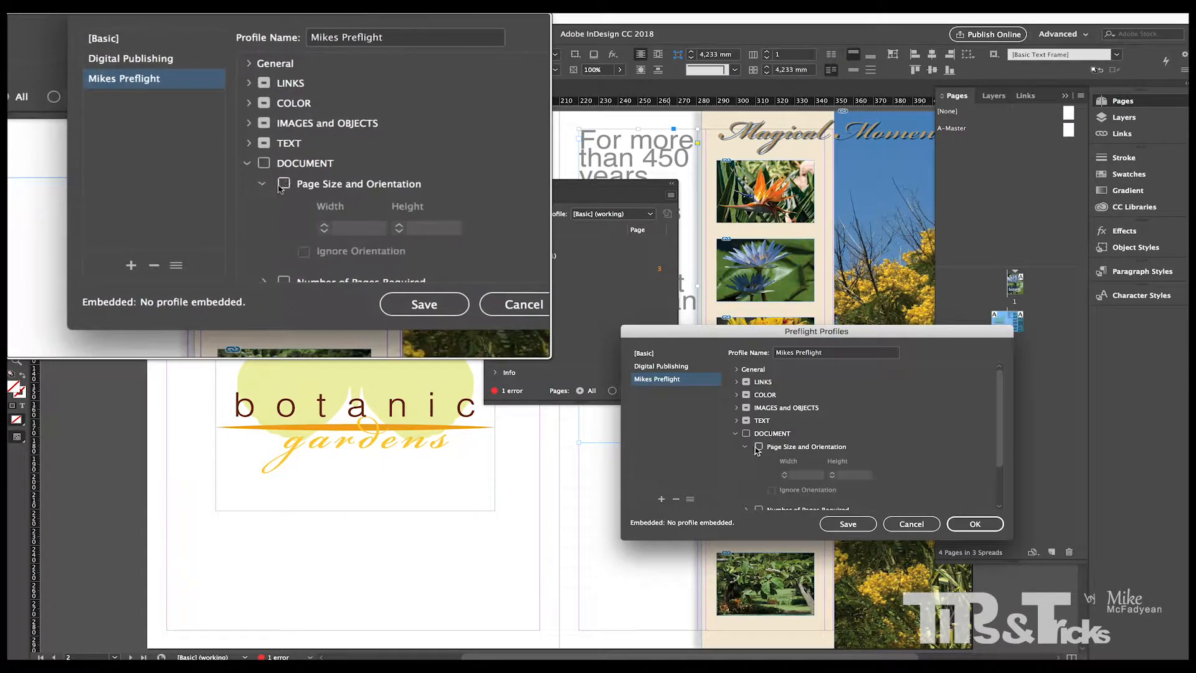
pyautogui.click(745, 447)
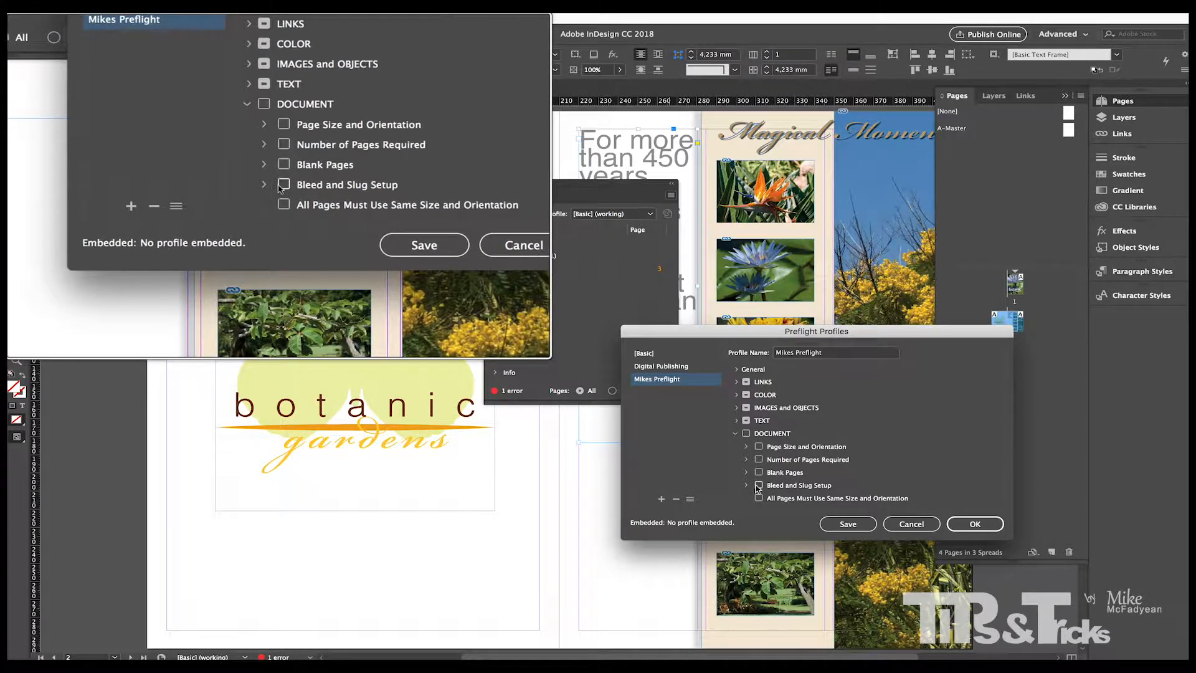
# Enable the Bleed and Slug Setup check in the Document rules, requiring a minimum bleed of 2 mm on all sides
pyautogui.click(760, 485)
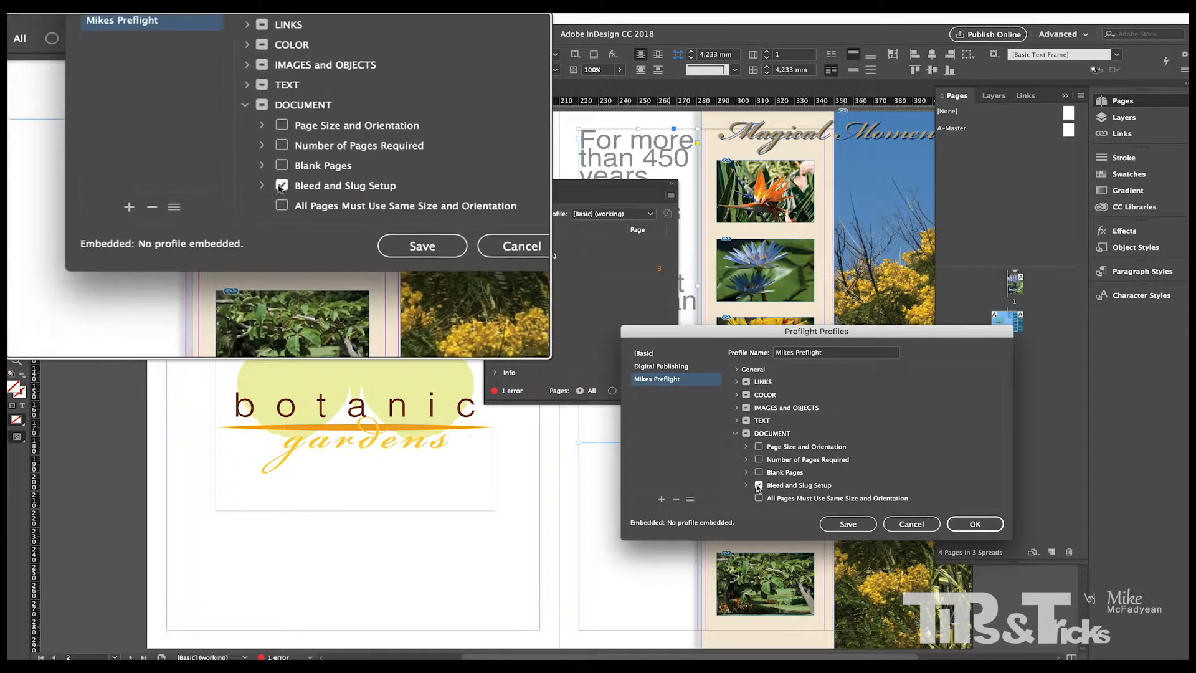
pyautogui.click(746, 485)
pyautogui.scroll(-3, 830, 474)
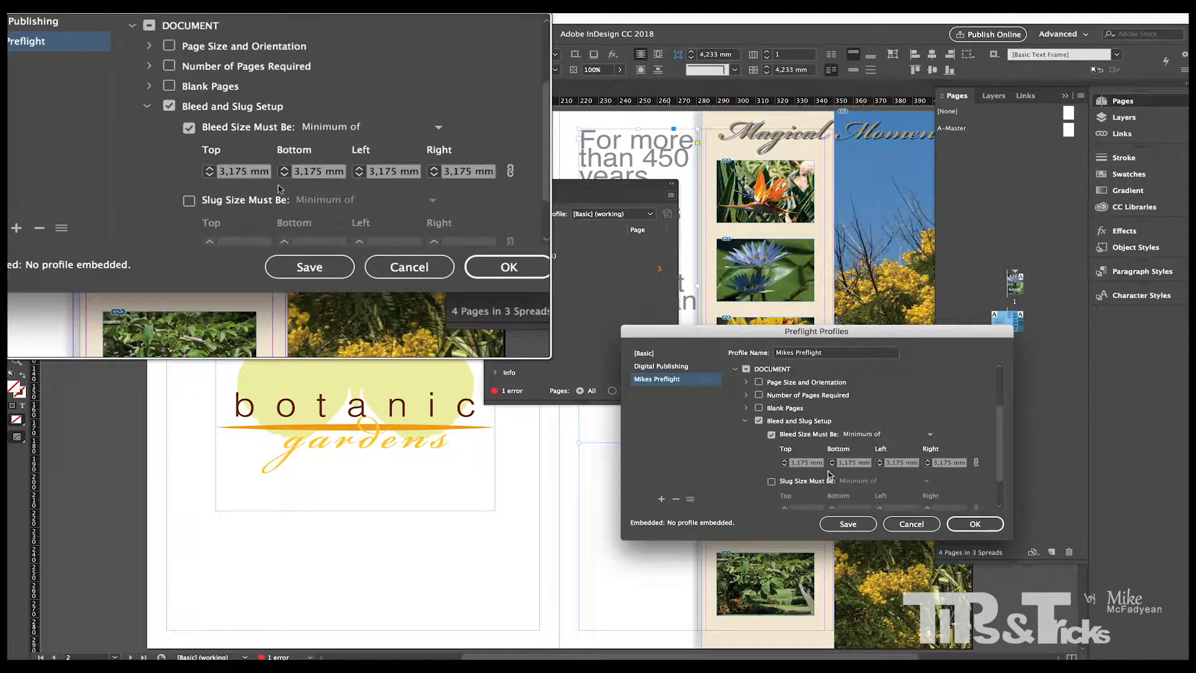
pyautogui.doubleClick(803, 462)
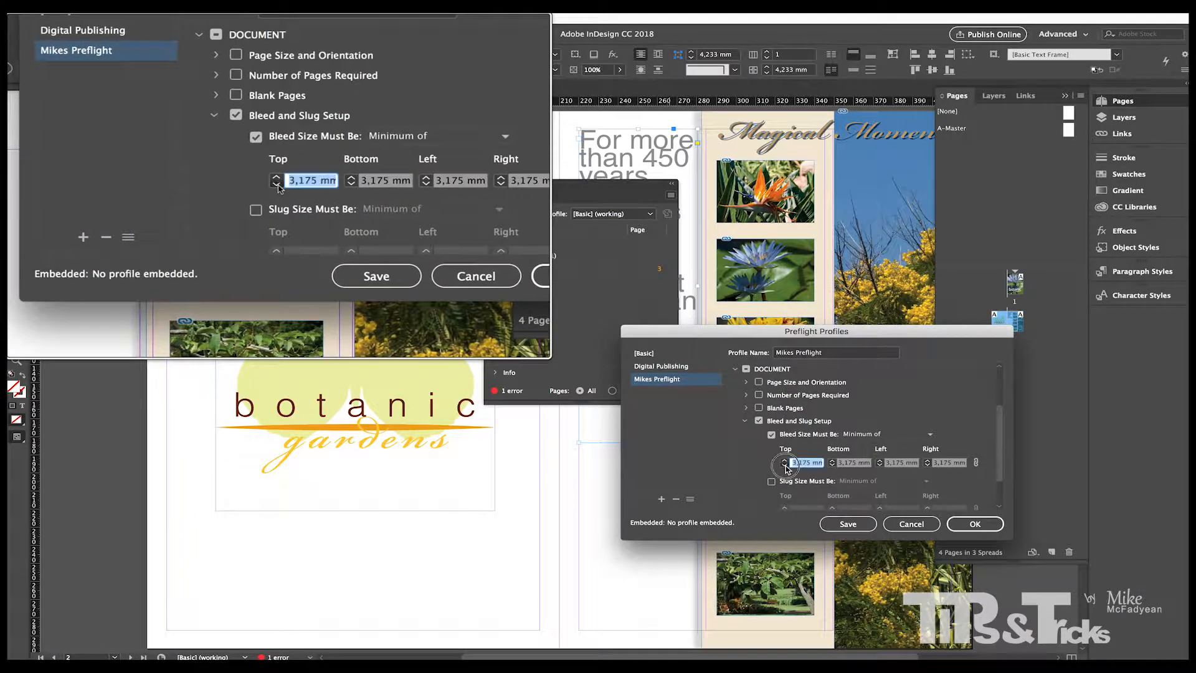
pyautogui.write('2')
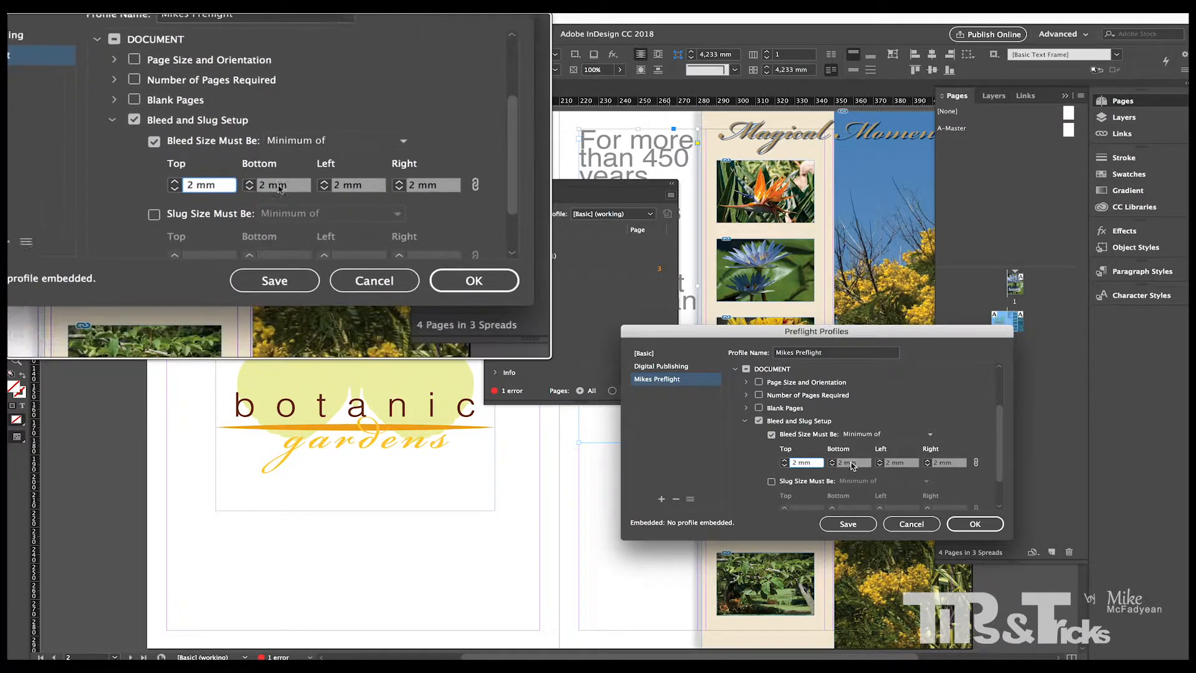
pyautogui.scroll(-2, 878, 464)
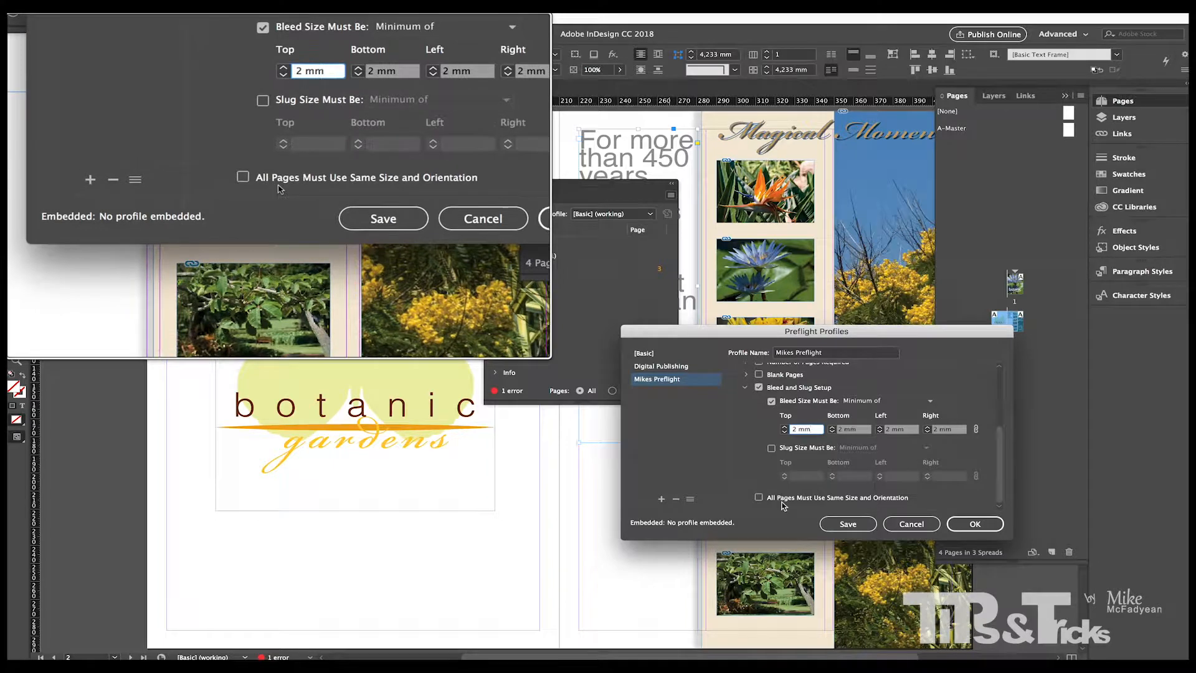
pyautogui.moveTo(1001, 467); pyautogui.dragTo(1010, 406)
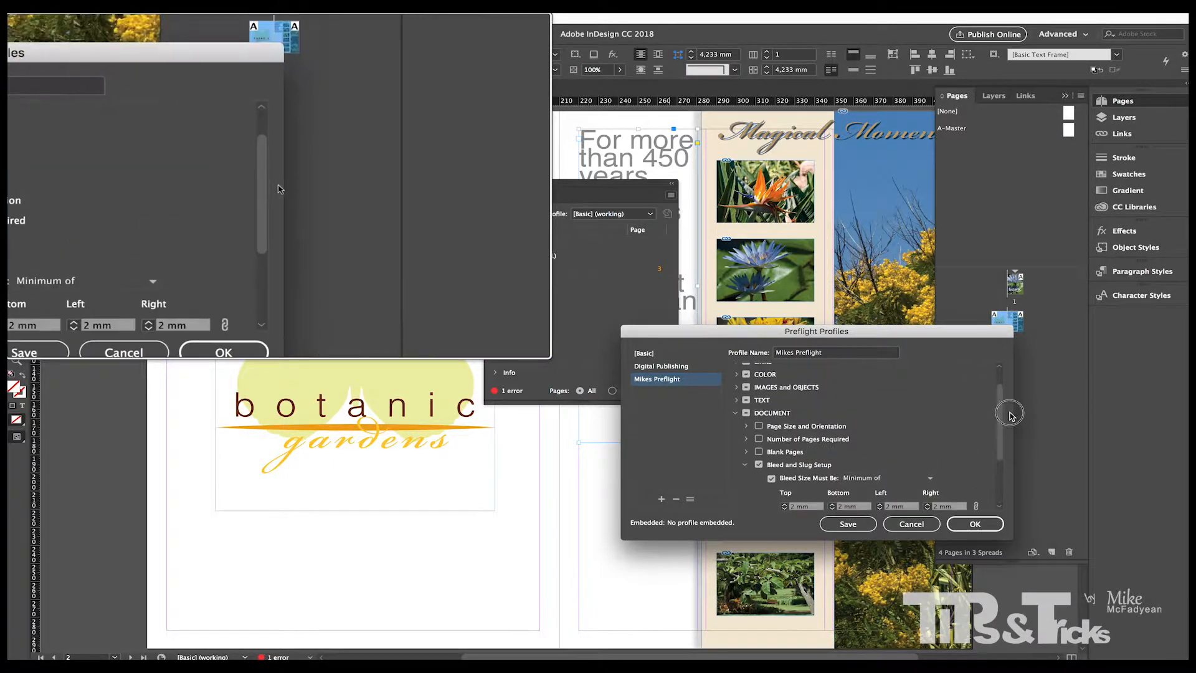
# Save the custom preflight profile and make it the active profile for checking the document
pyautogui.click(848, 524)
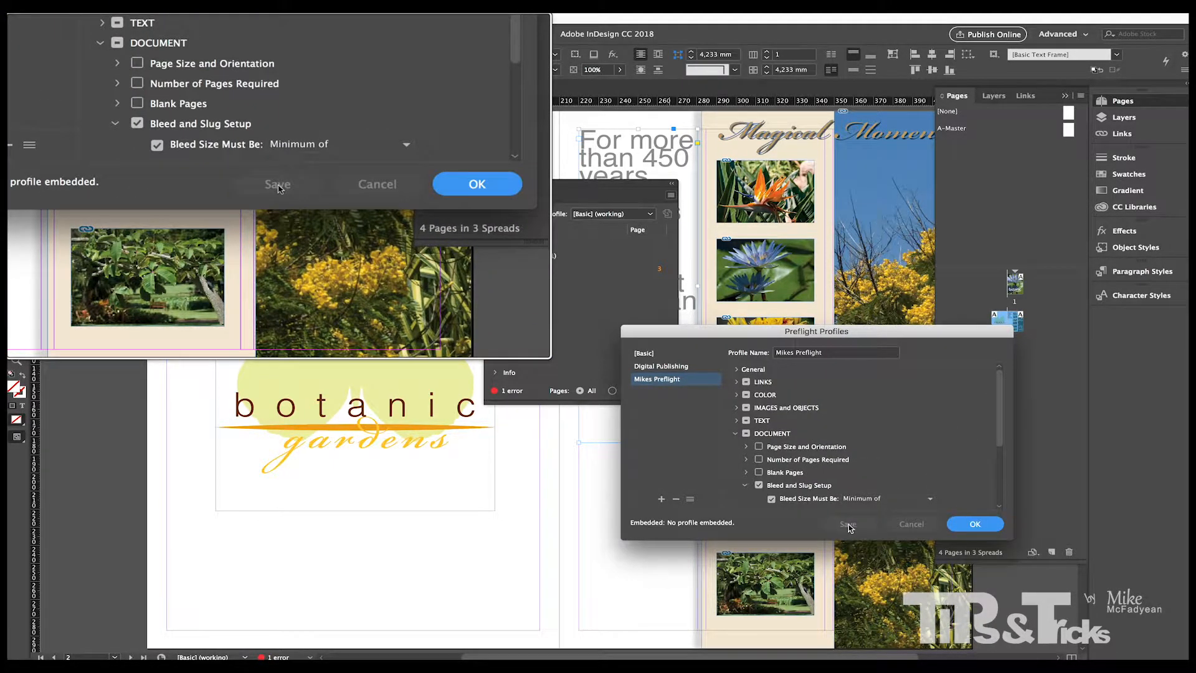
pyautogui.click(975, 525)
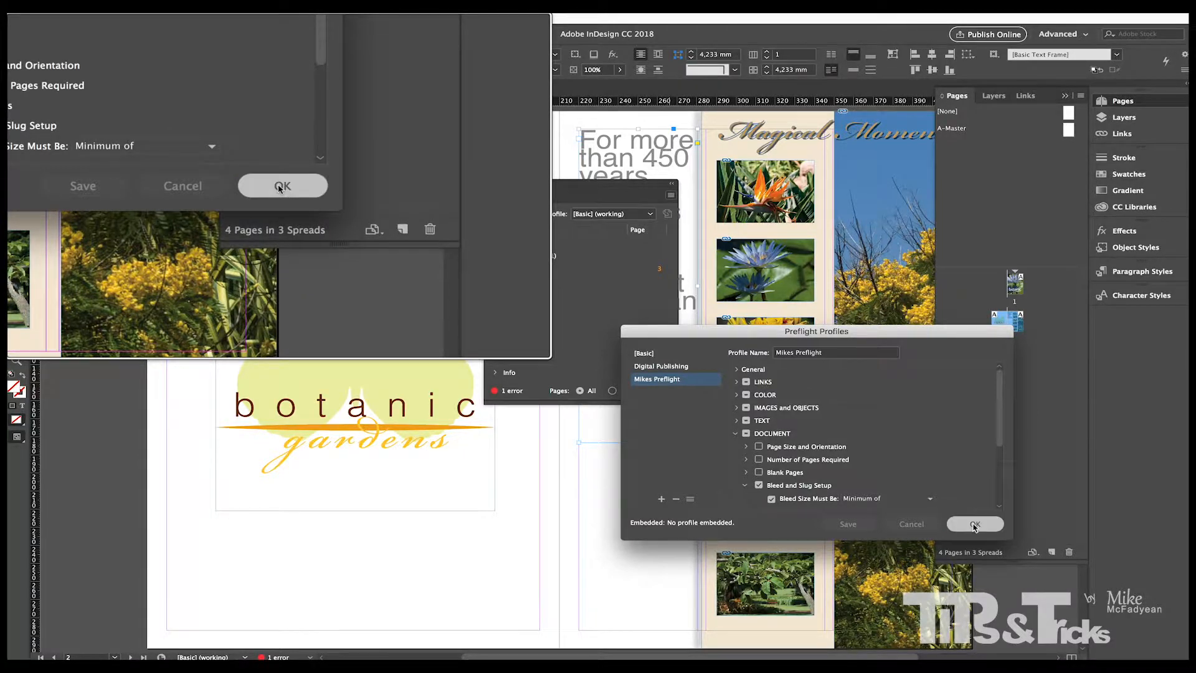
pyautogui.click(623, 214)
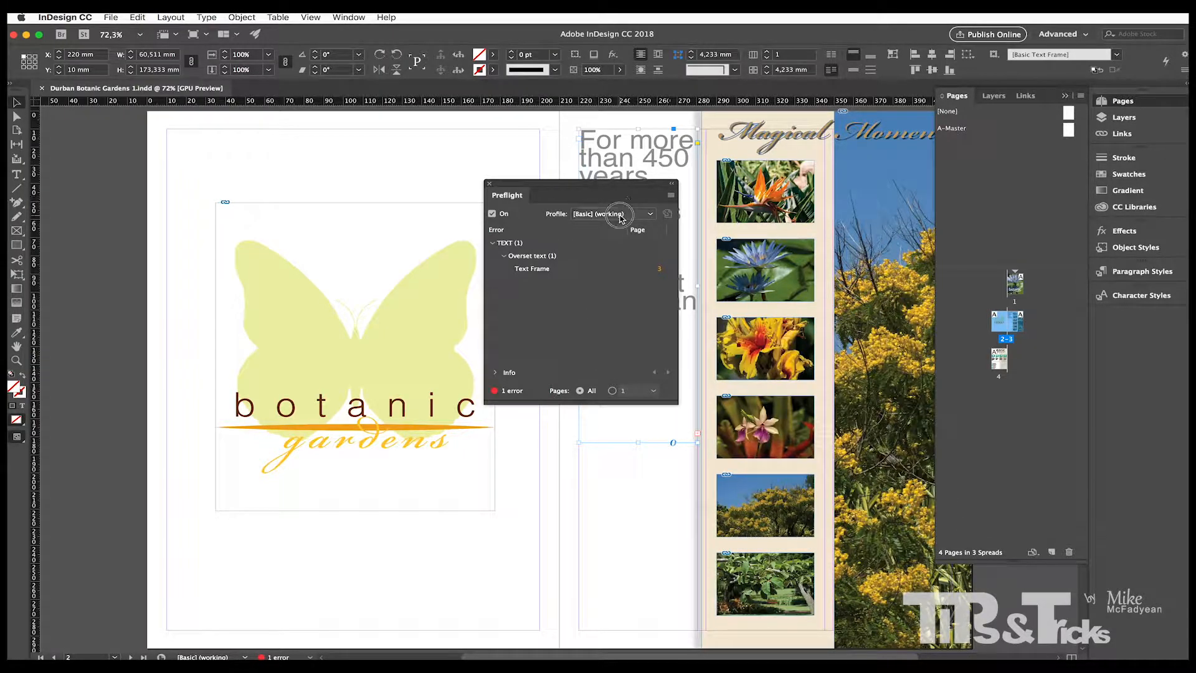
pyautogui.click(615, 255)
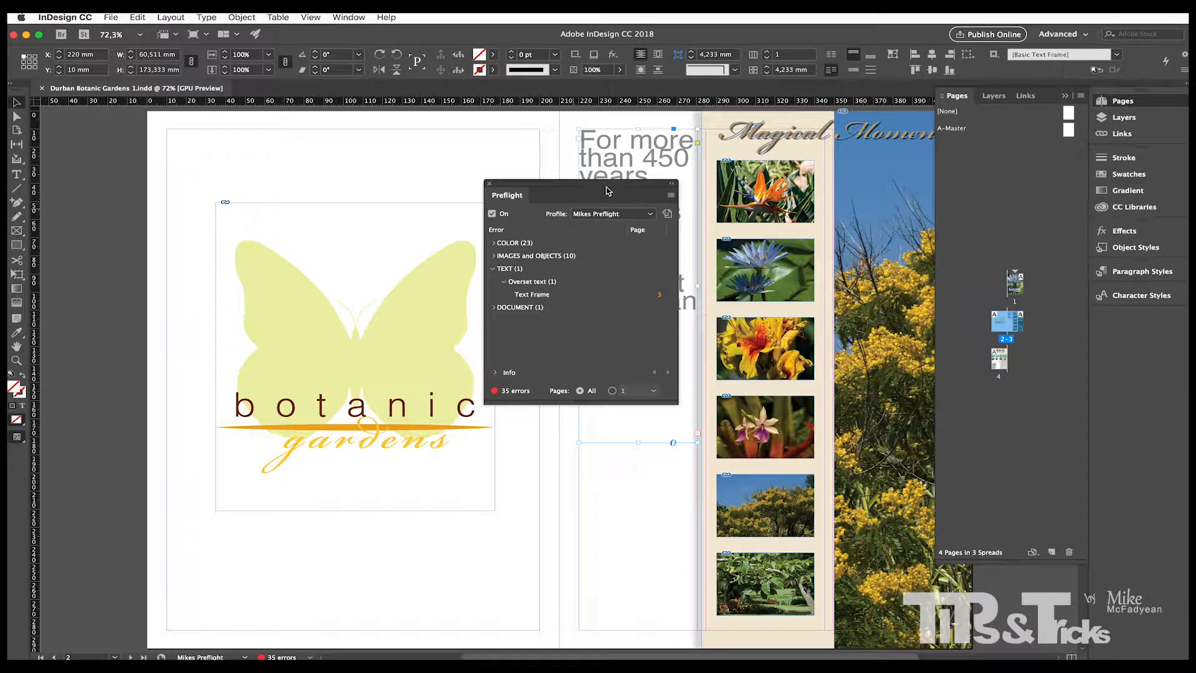
pyautogui.moveTo(610, 187); pyautogui.dragTo(645, 203)
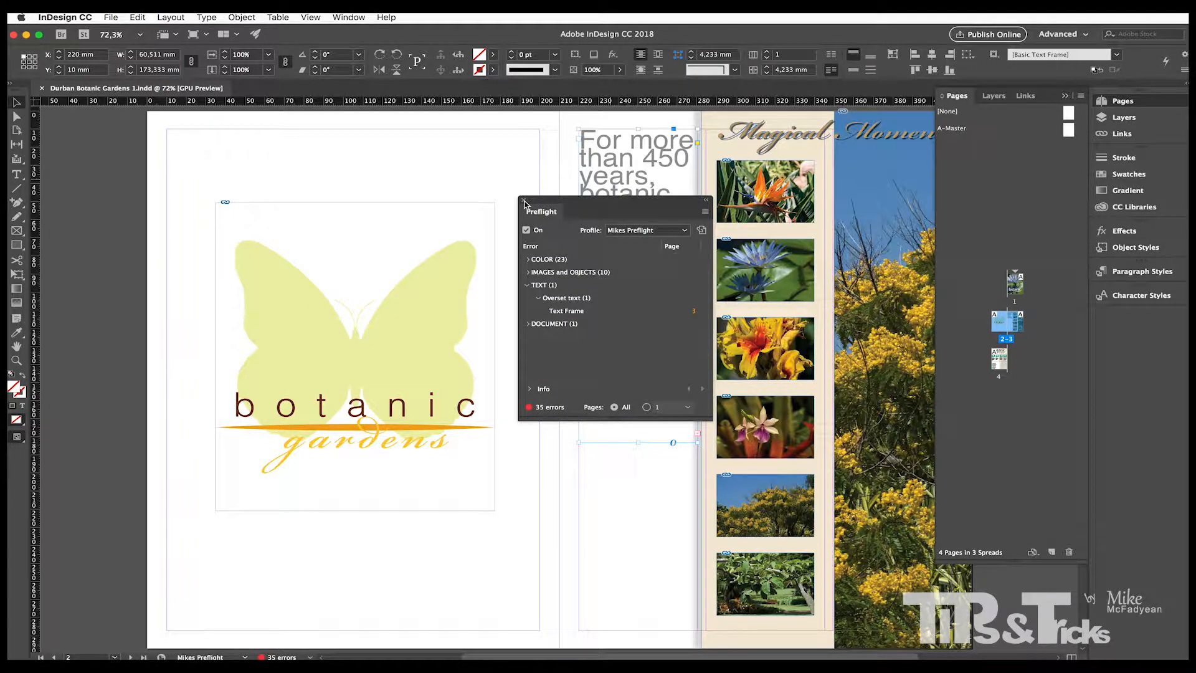
pyautogui.click(524, 201)
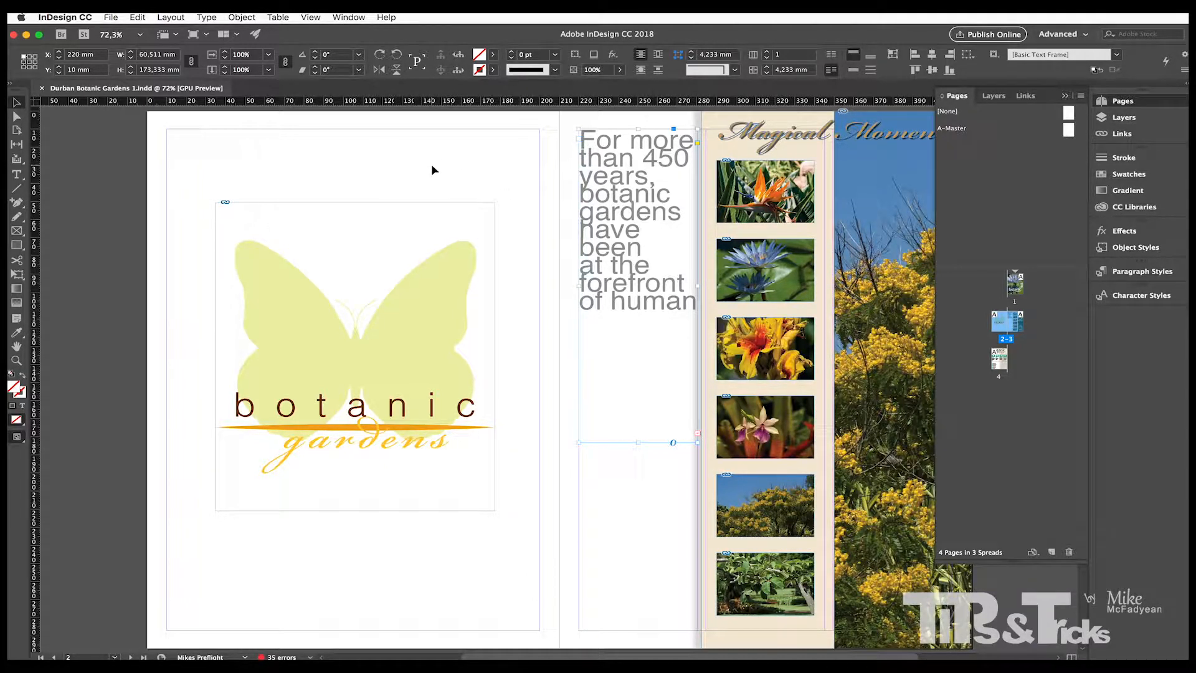
pyautogui.click(139, 17)
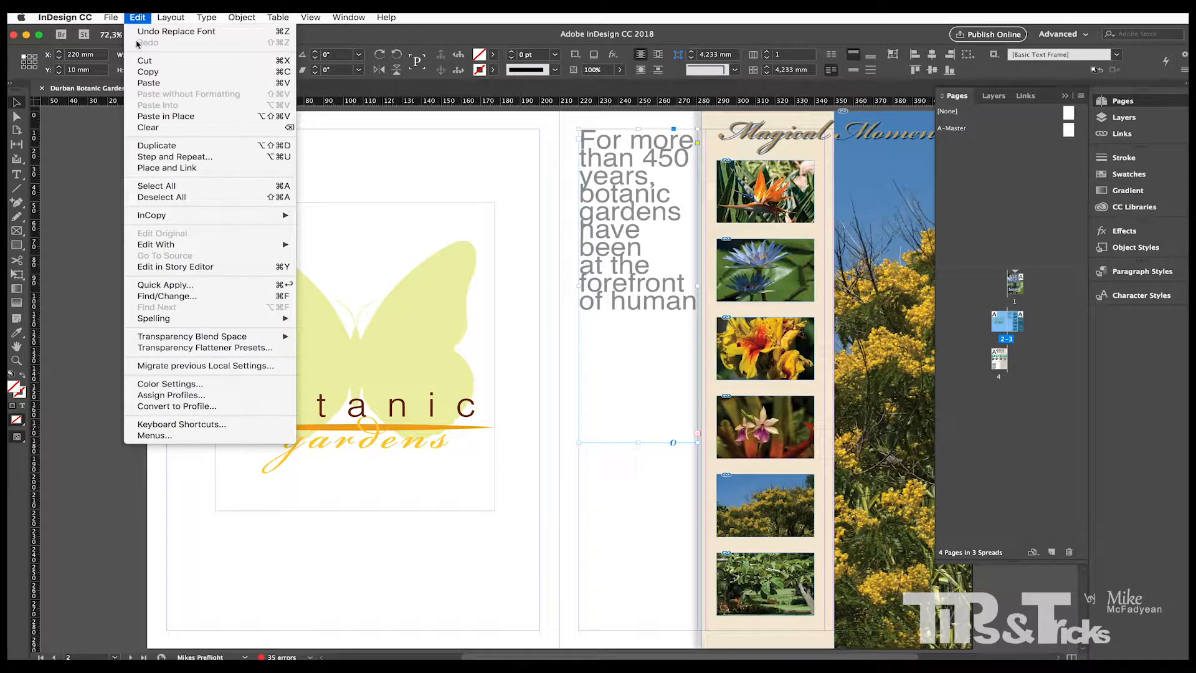
pyautogui.moveTo(224, 337)
pyautogui.moveTo(111, 19)
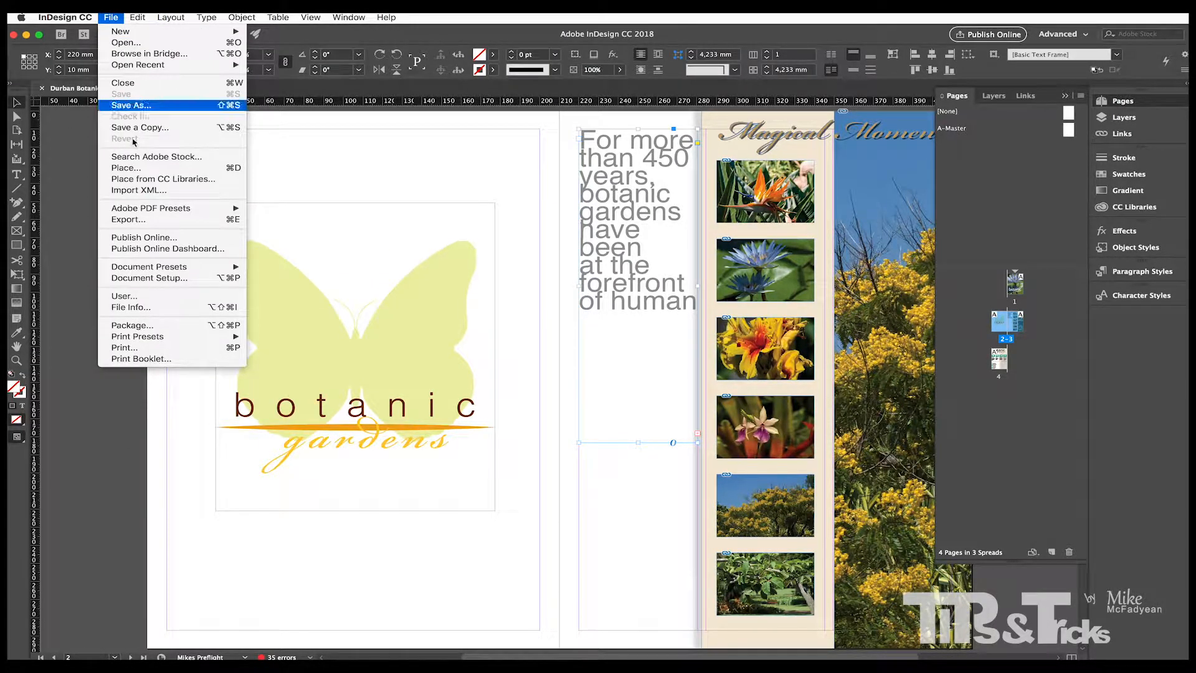
pyautogui.click(149, 278)
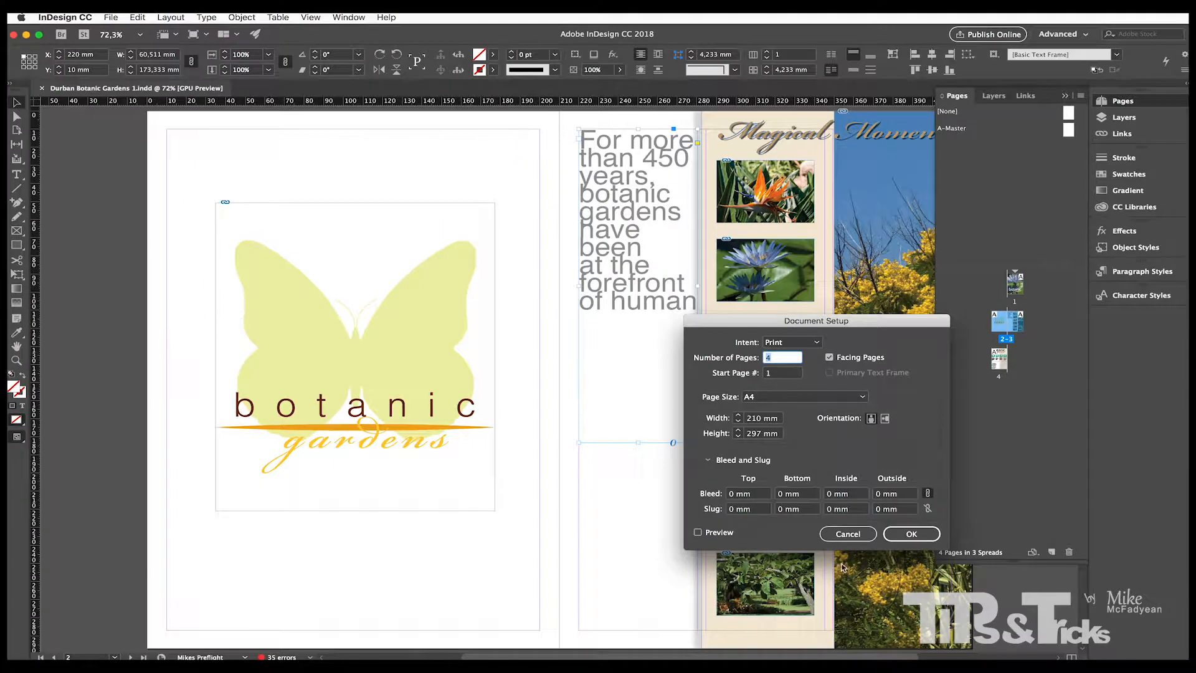
pyautogui.click(858, 537)
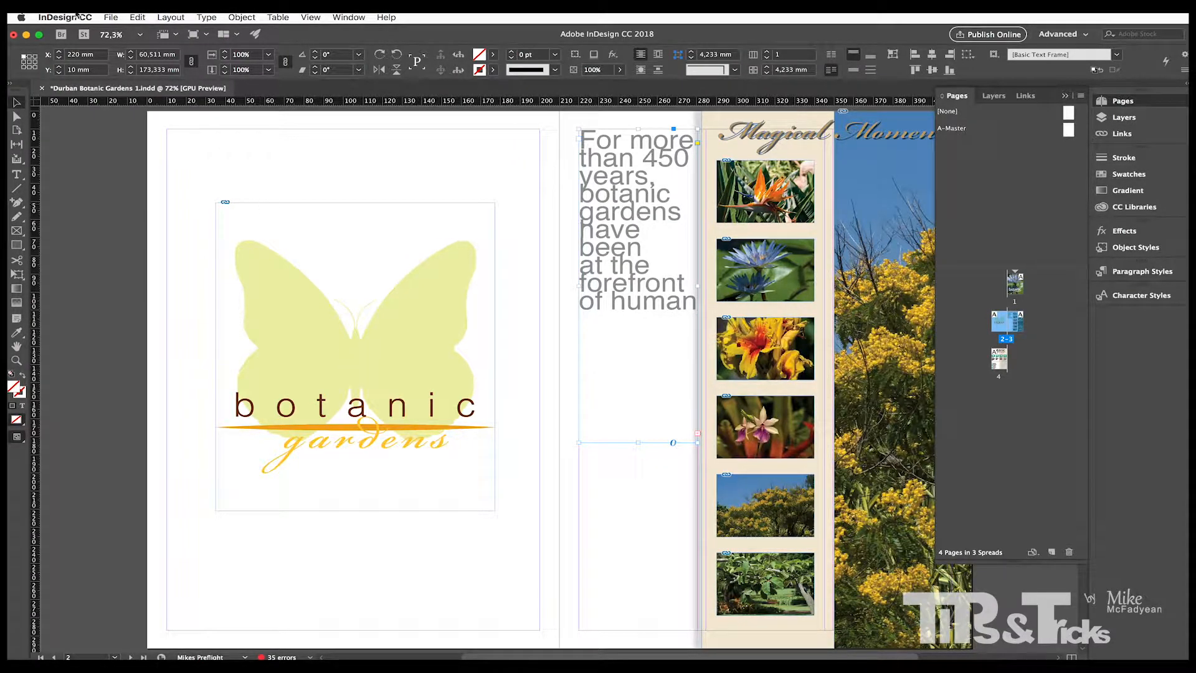
# Add a 2 mm bleed to all sides of the document in Document Setup
pyautogui.click(111, 19)
pyautogui.click(137, 279)
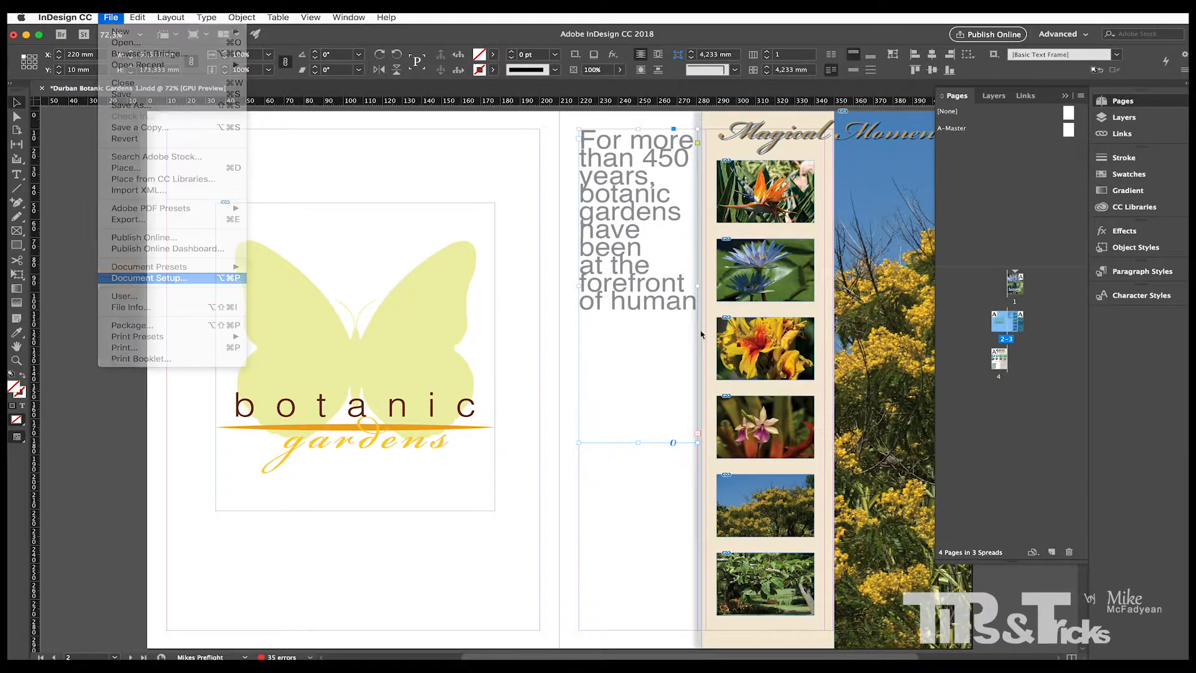
pyautogui.click(750, 496)
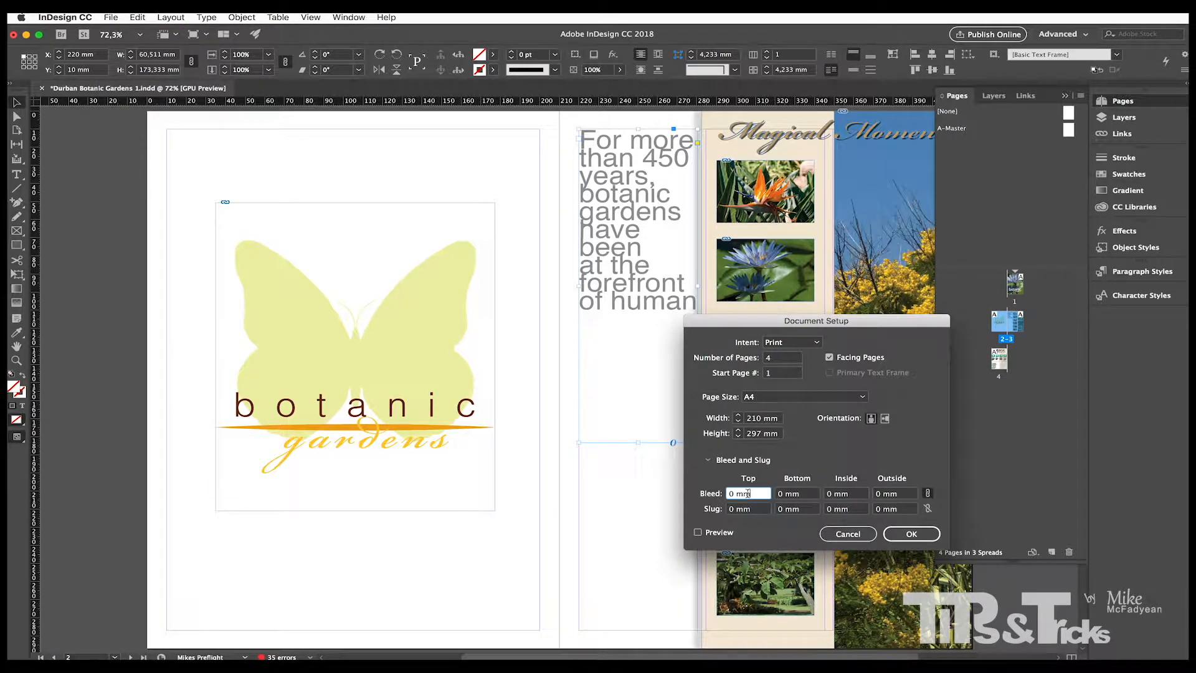
pyautogui.click(912, 534)
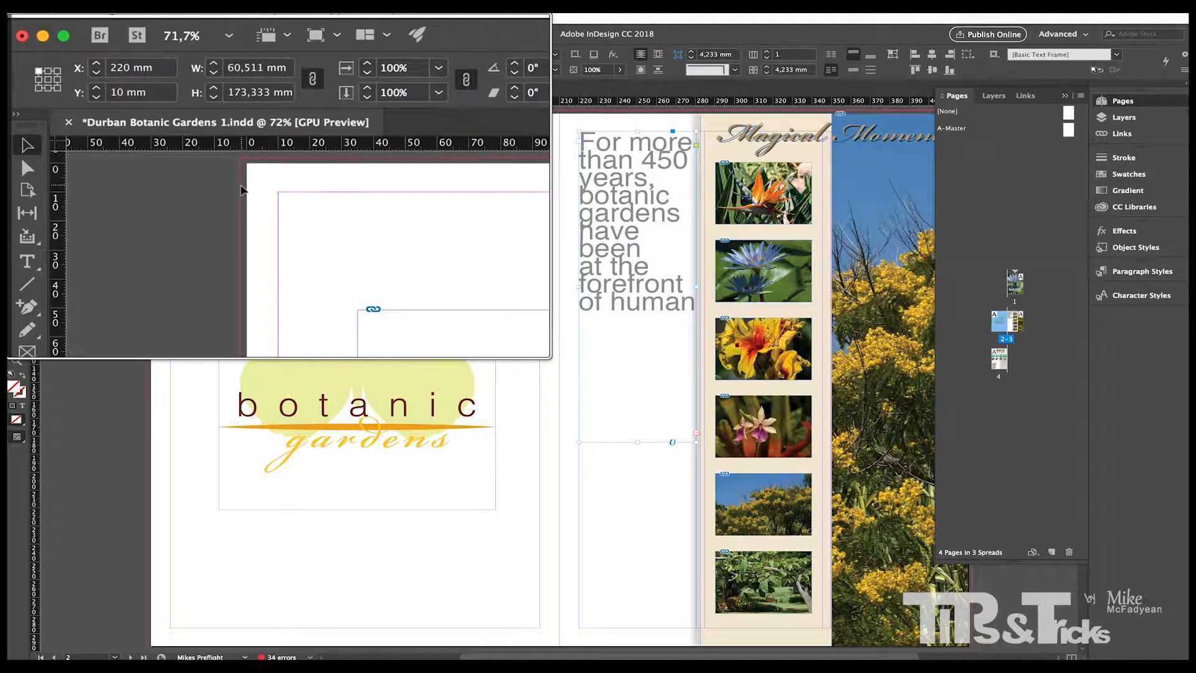
# Extend the cream background frame behind the photo column on the inside spread by 2 mm into the top, right and bottom bleed
pyautogui.click(1065, 96)
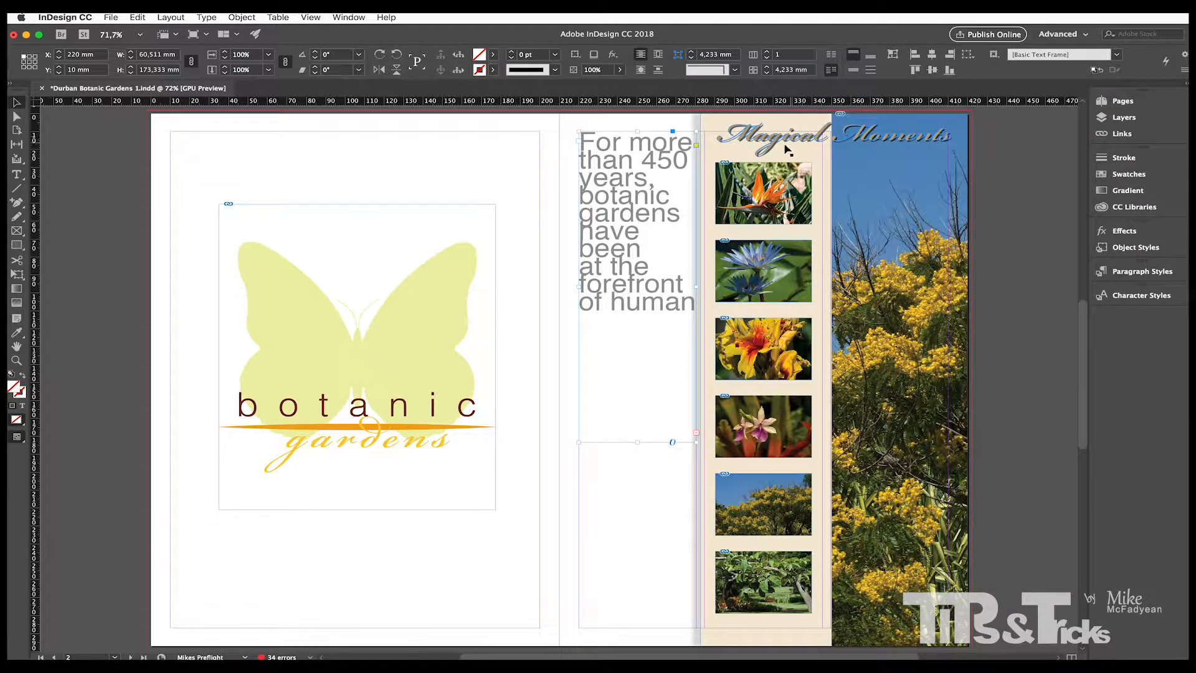
pyautogui.click(710, 151)
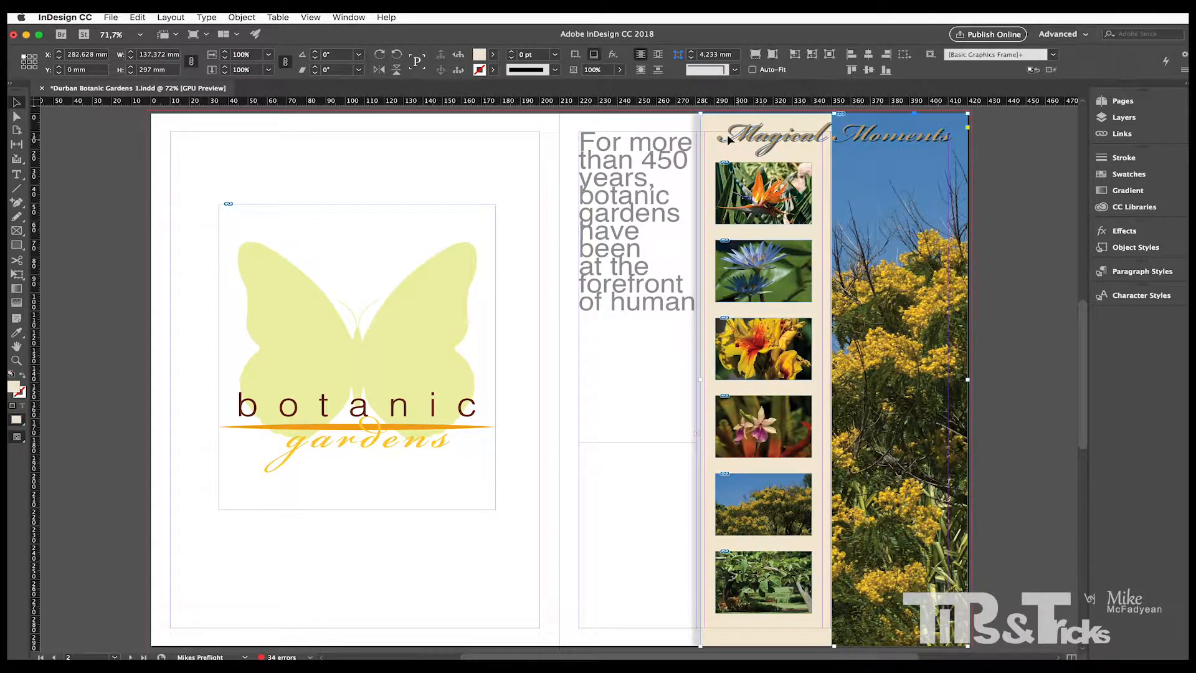
pyautogui.moveTo(835, 114); pyautogui.dragTo(835, 110)
pyautogui.moveTo(968, 377); pyautogui.dragTo(972, 378)
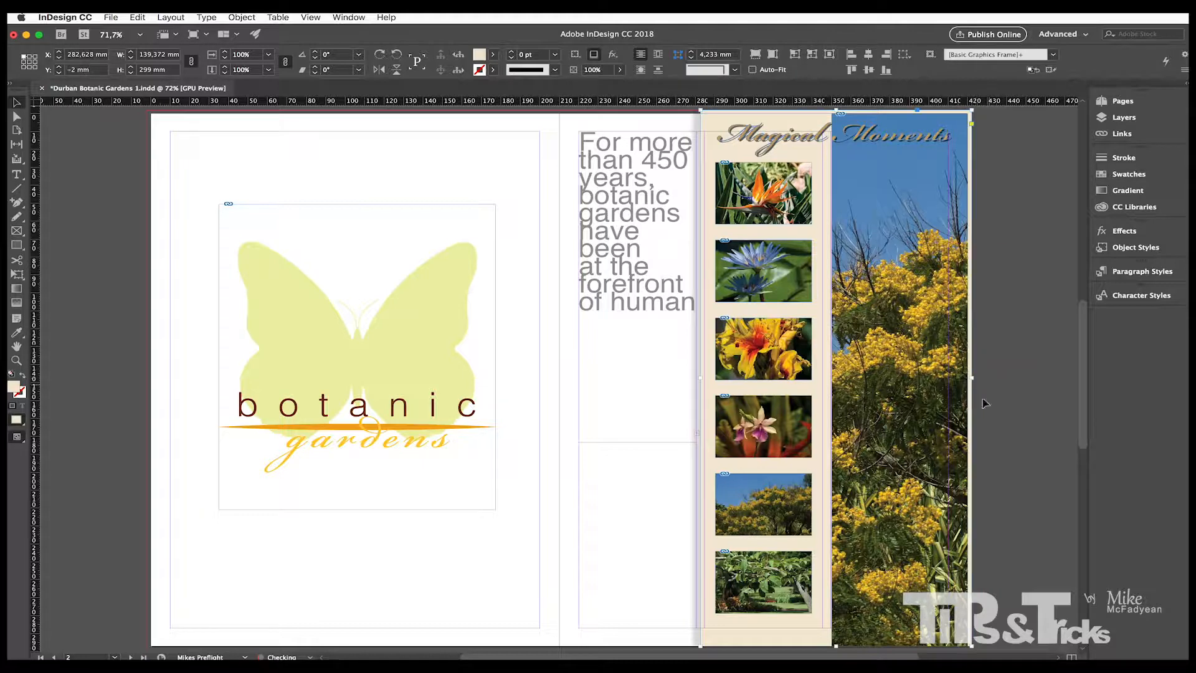
pyautogui.scroll(-5, 934, 374)
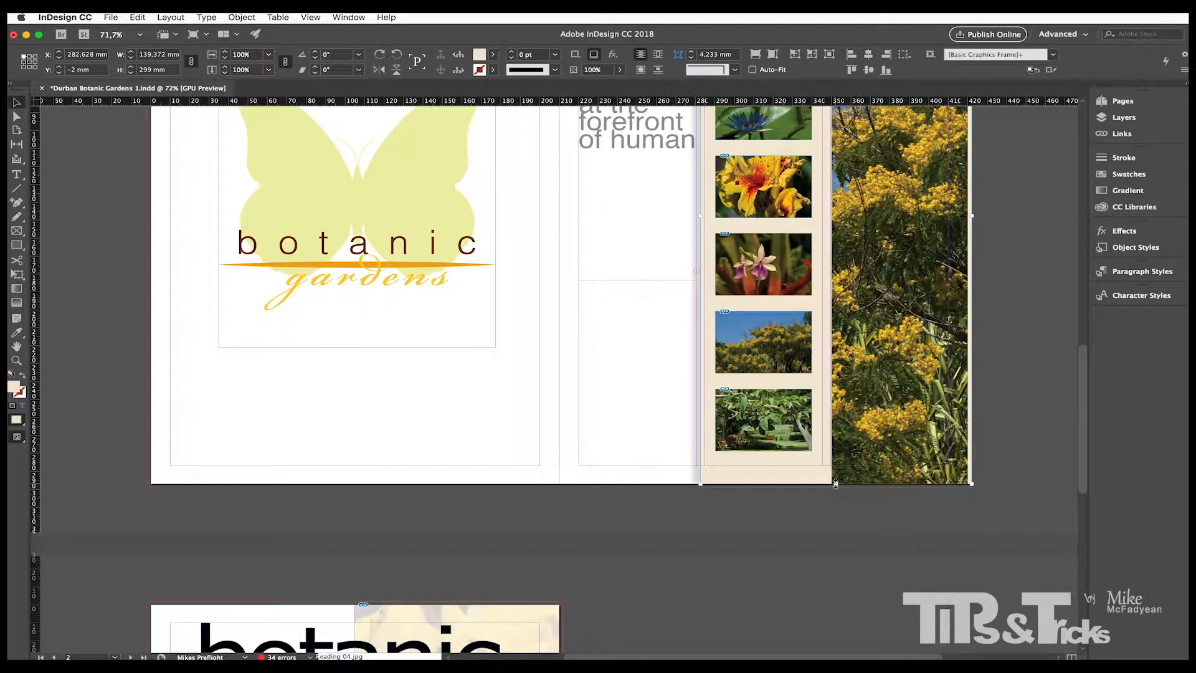
# Extend the tall yellow-blossom photo frame on page 3 by 2 mm into the bottom, right and top bleed
pyautogui.click(882, 424)
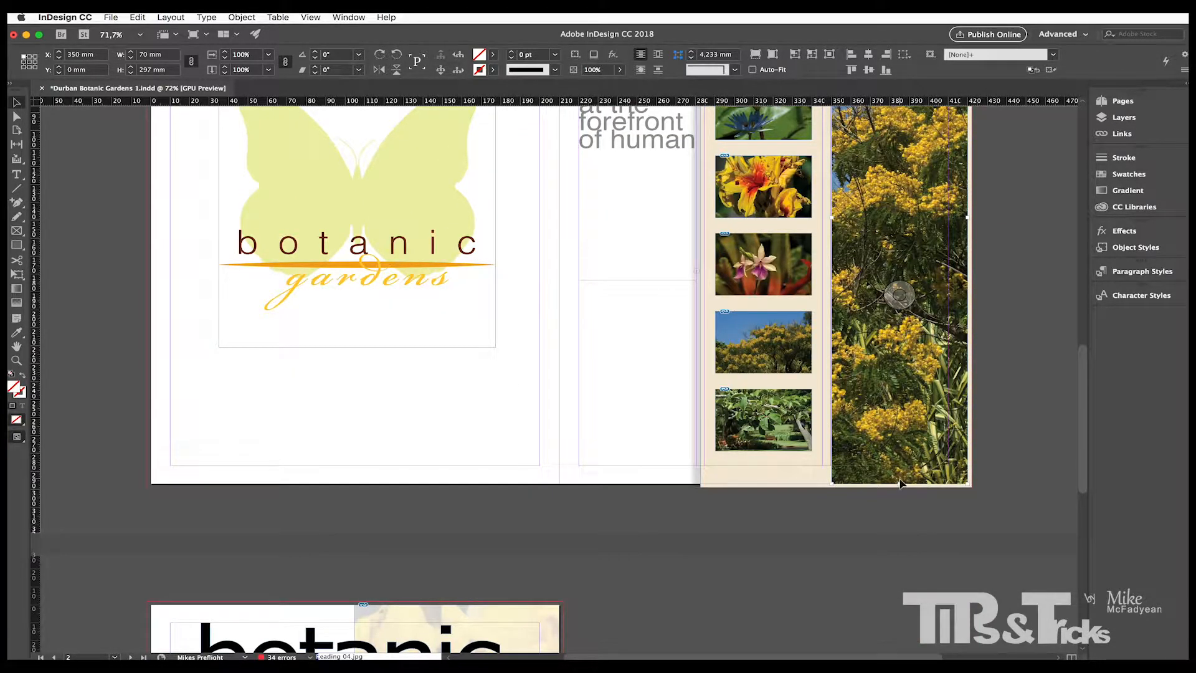
pyautogui.moveTo(900, 482); pyautogui.dragTo(901, 487)
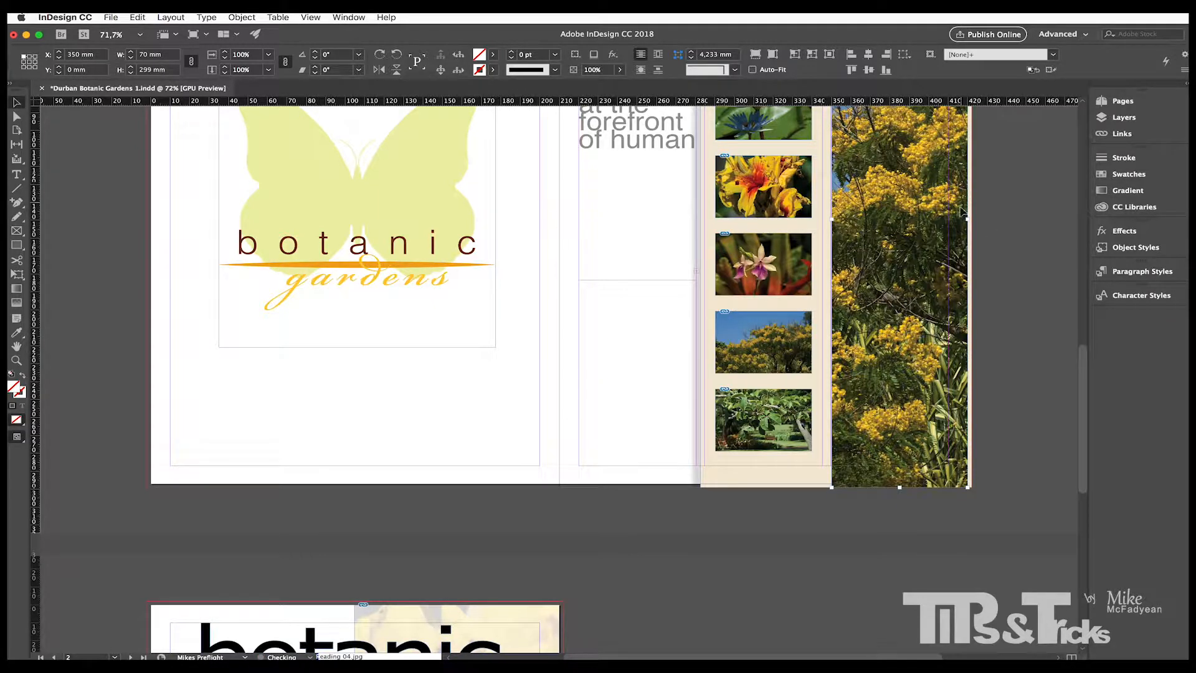
pyautogui.moveTo(967, 217); pyautogui.dragTo(972, 214)
pyautogui.scroll(3, 978, 215)
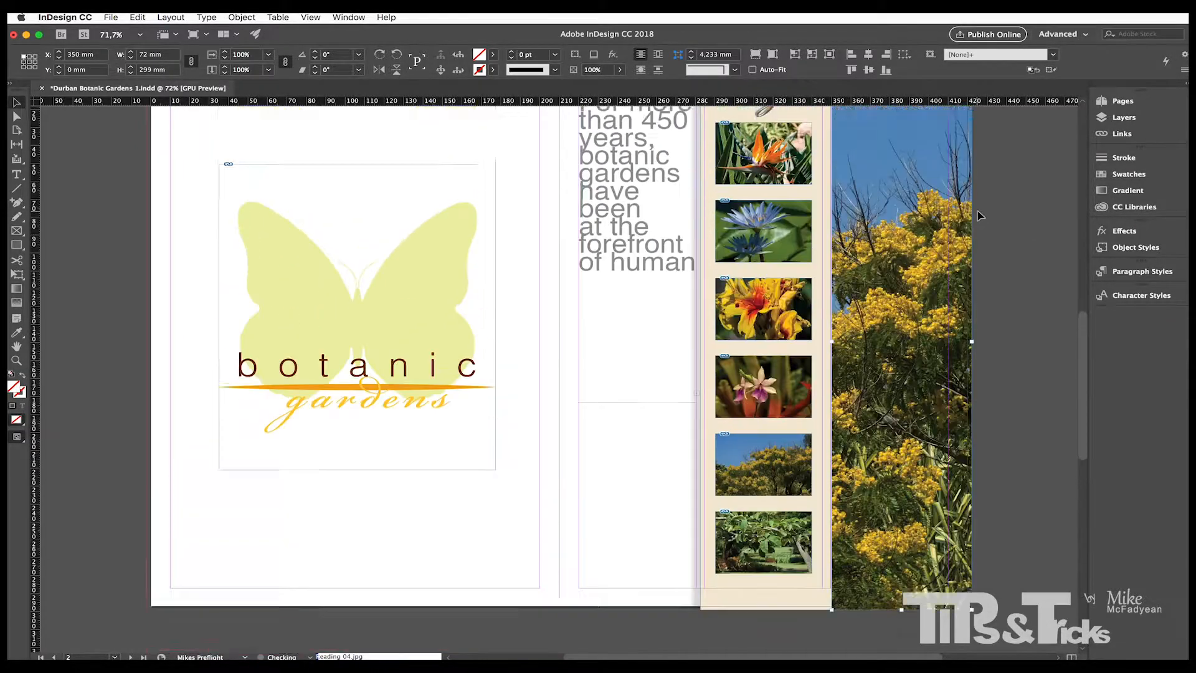
pyautogui.scroll(4, 978, 215)
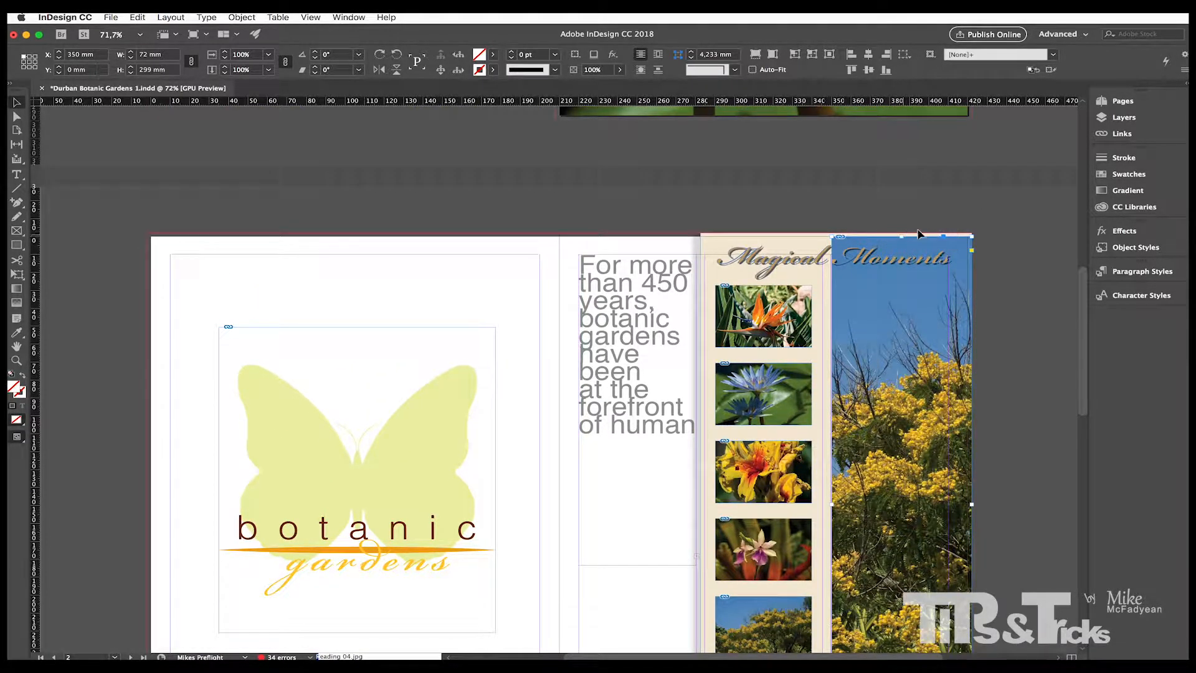
pyautogui.moveTo(914, 235); pyautogui.dragTo(914, 231)
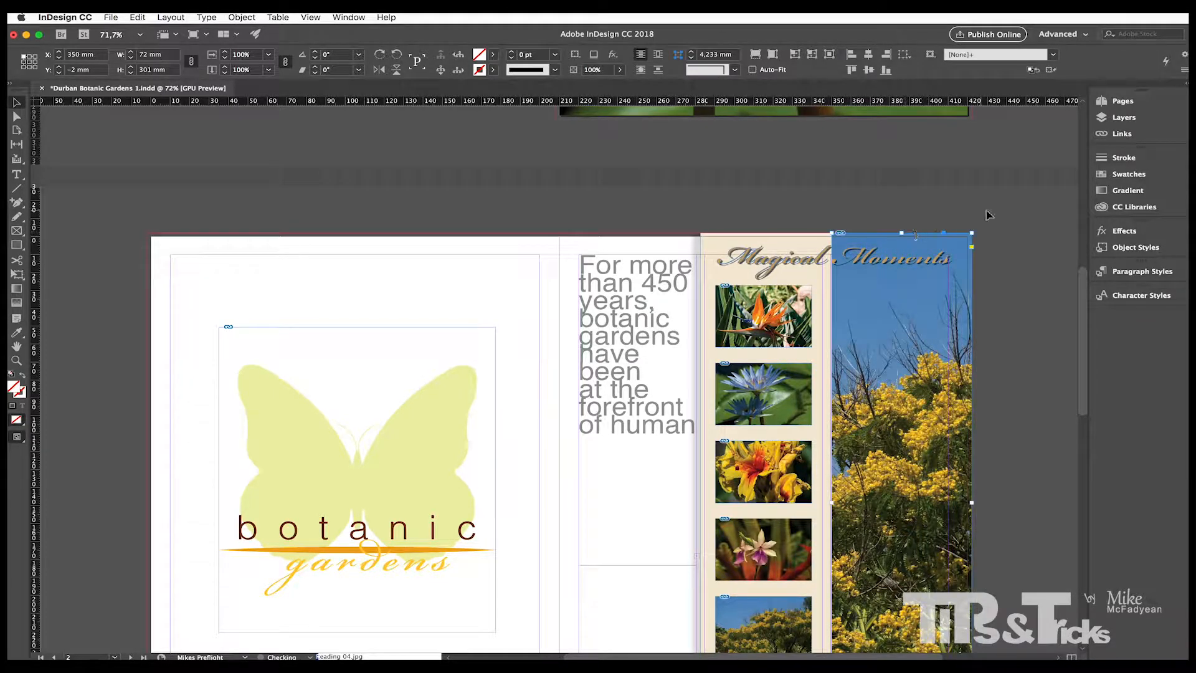
# Extend the water lily cover photo on page 1 by 2 mm into the bleed on all four sides
pyautogui.scroll(-3, 995, 213)
pyautogui.hscroll(-5, 994, 213)
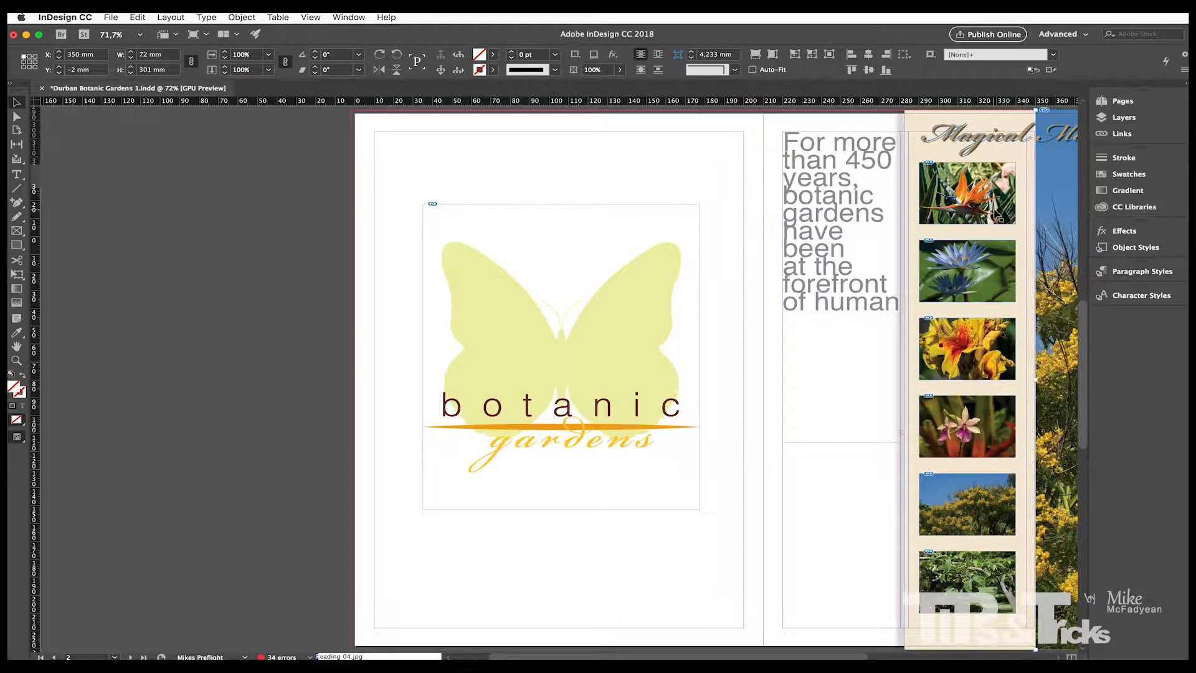
pyautogui.hotkey('shift', 'pageup')
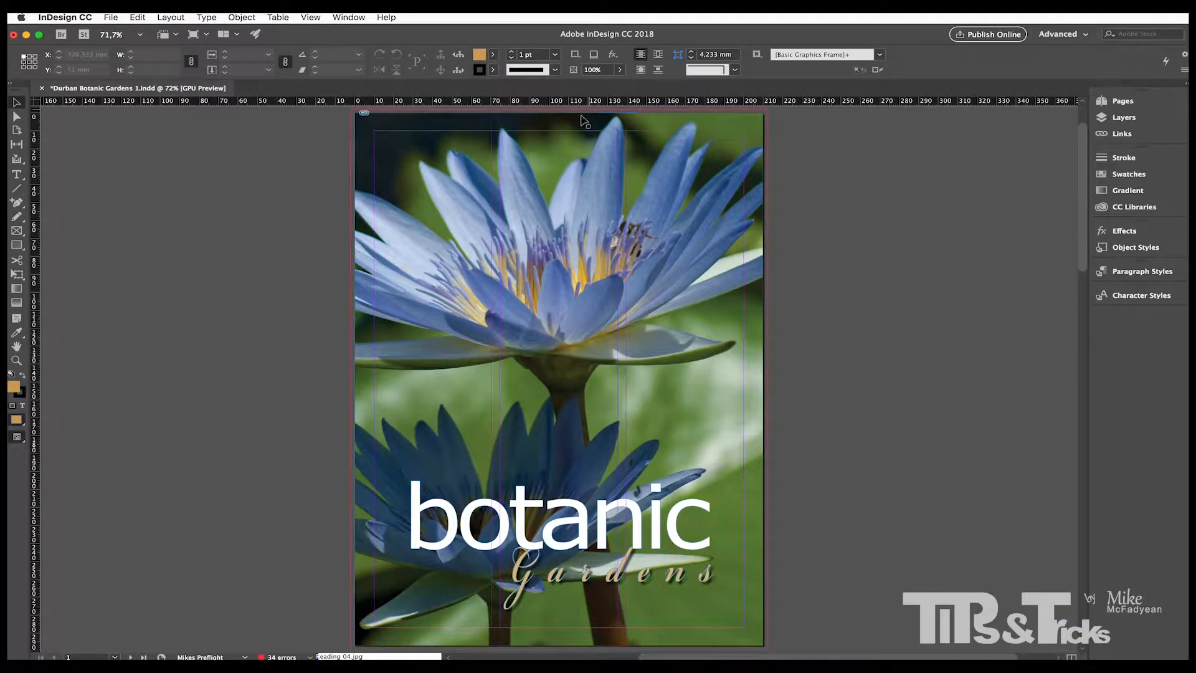
pyautogui.click(557, 119)
pyautogui.moveTo(558, 114); pyautogui.dragTo(559, 109)
pyautogui.moveTo(763, 379); pyautogui.dragTo(766, 379)
pyautogui.scroll(-2, 561, 374)
pyautogui.moveTo(563, 580); pyautogui.dragTo(561, 583)
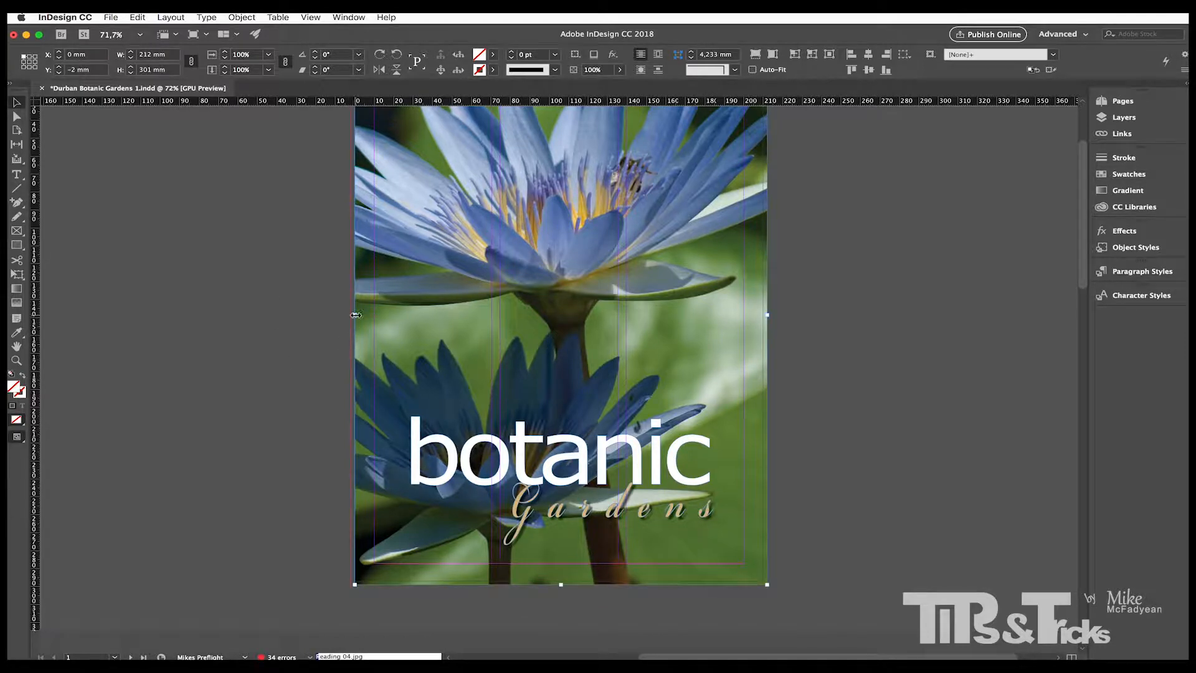
pyautogui.moveTo(350, 320); pyautogui.dragTo(350, 315)
pyautogui.press('super+0')
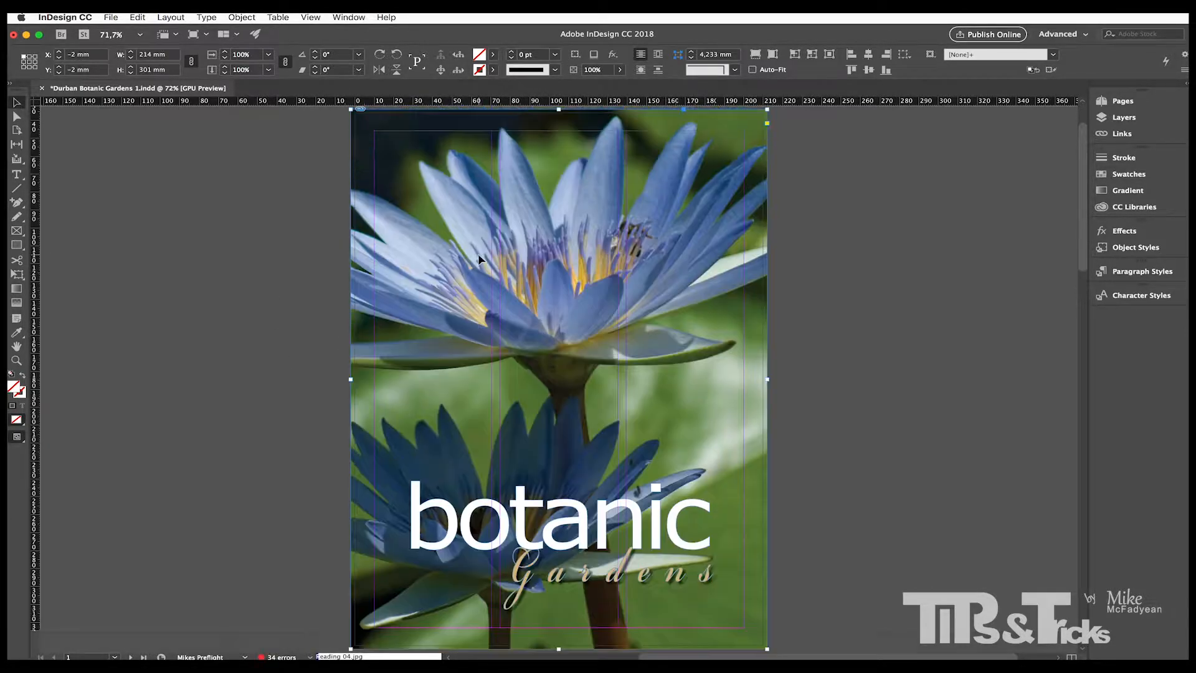
# Extend the faded flower photo on page 4 by 2 mm into the top, right and bottom bleed, and deselect it
pyautogui.hotkey('shift', 'pagedown')
pyautogui.hotkey('shift', 'pagedown')
pyautogui.hotkey('shift', 'pagedown')
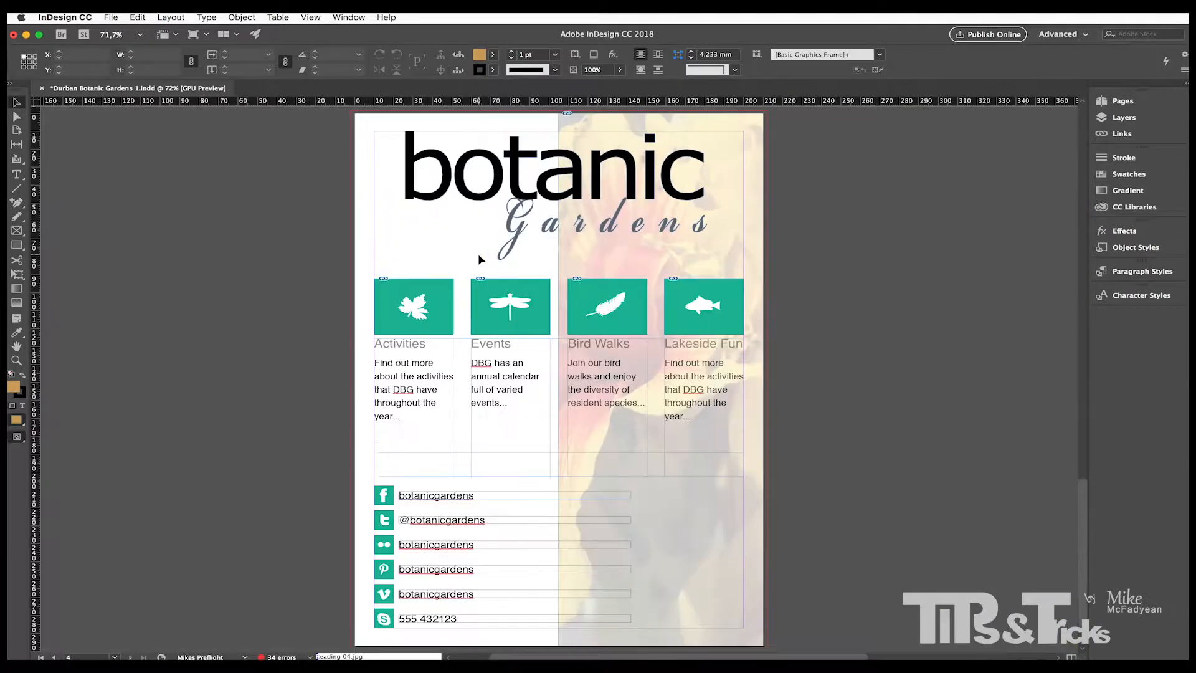
pyautogui.click(698, 137)
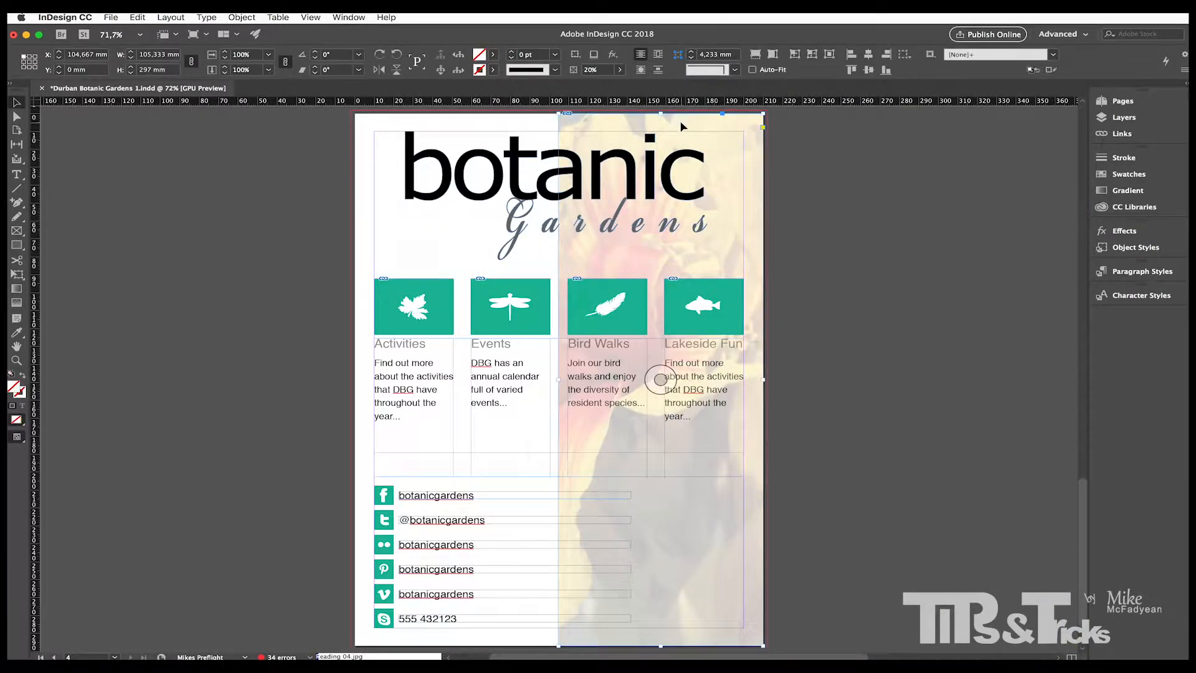
pyautogui.moveTo(661, 112); pyautogui.dragTo(663, 110)
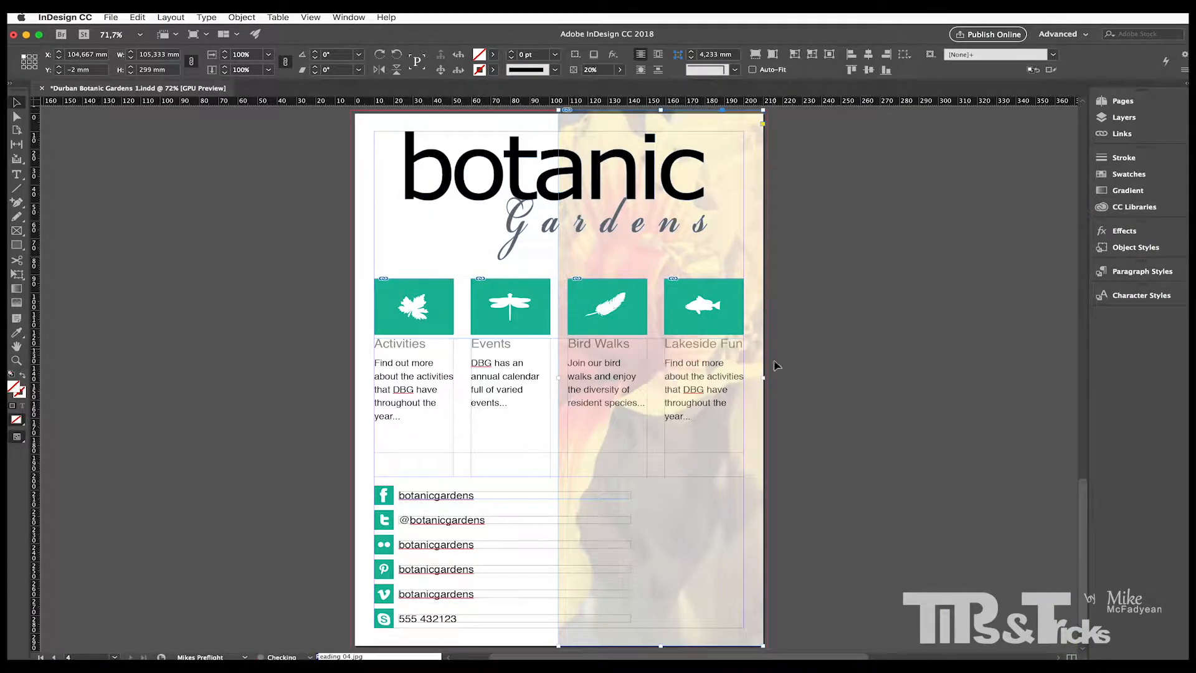
pyautogui.moveTo(764, 377); pyautogui.dragTo(767, 378)
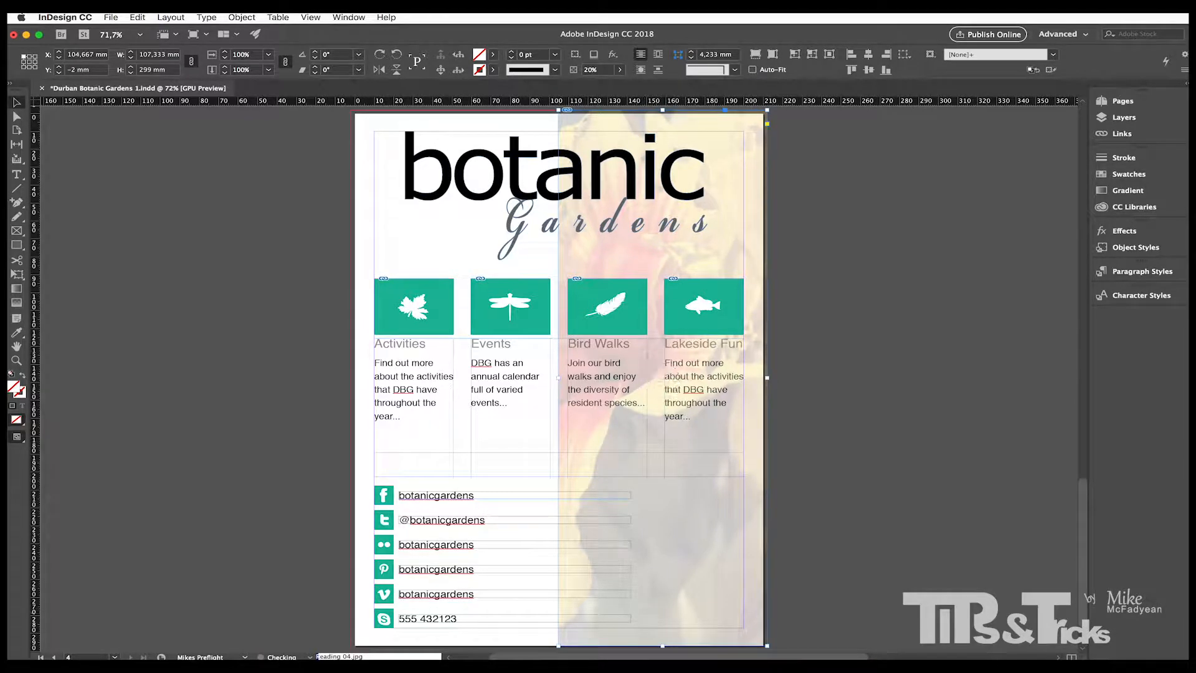
pyautogui.moveTo(662, 646); pyautogui.dragTo(662, 650)
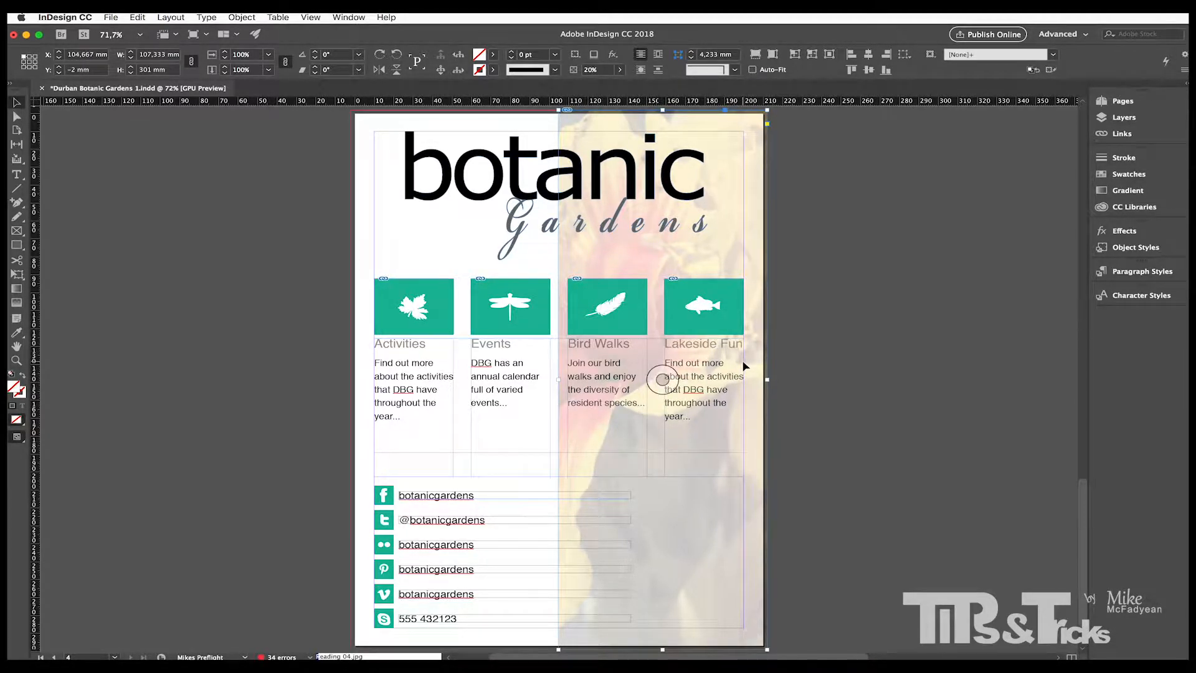
pyautogui.click(887, 287)
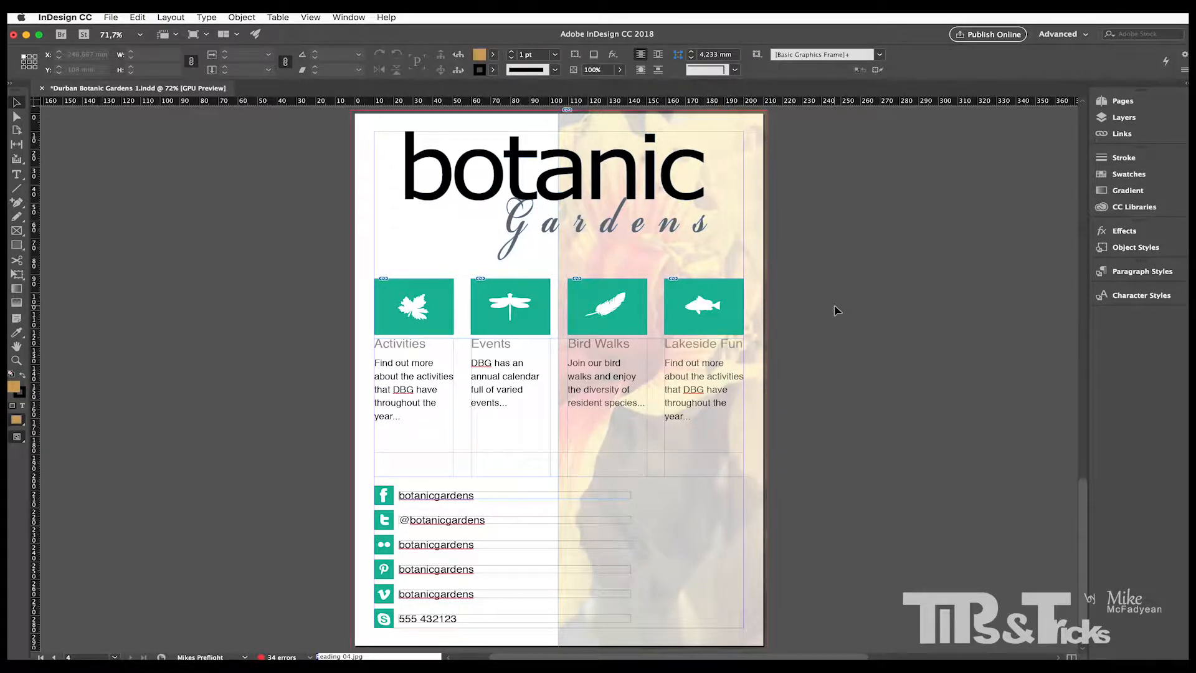
# Open Separations Preview, enlarge it, and set its view to Separations
pyautogui.click(364, 20)
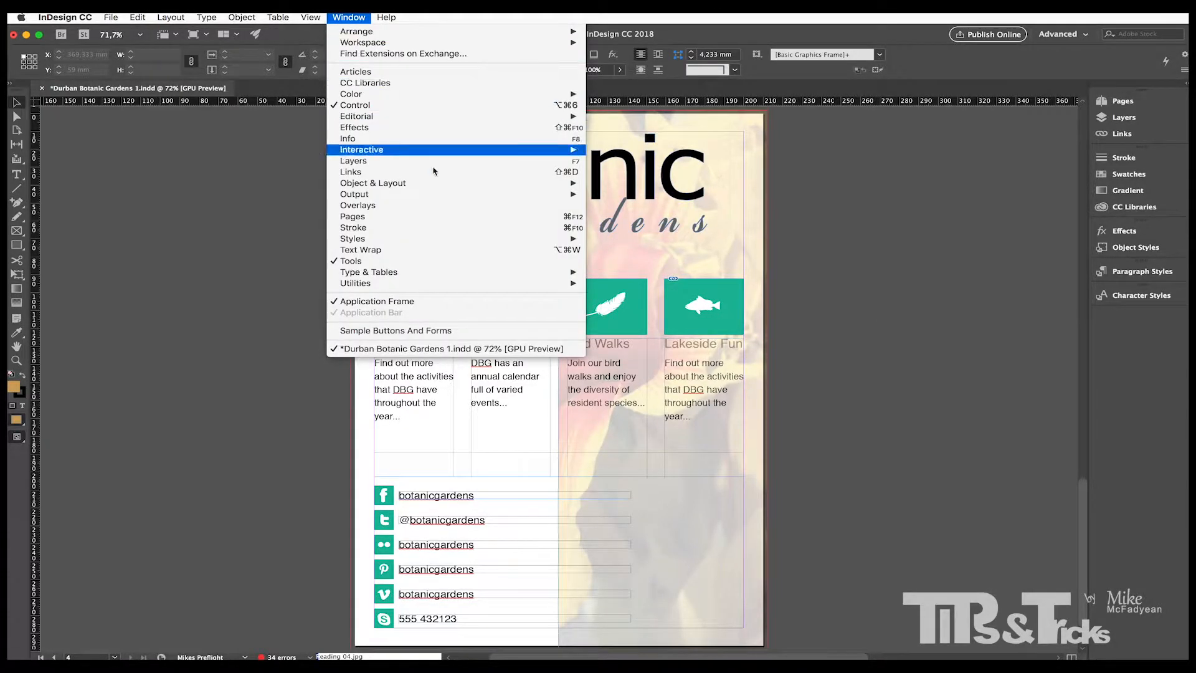
pyautogui.moveTo(526, 196)
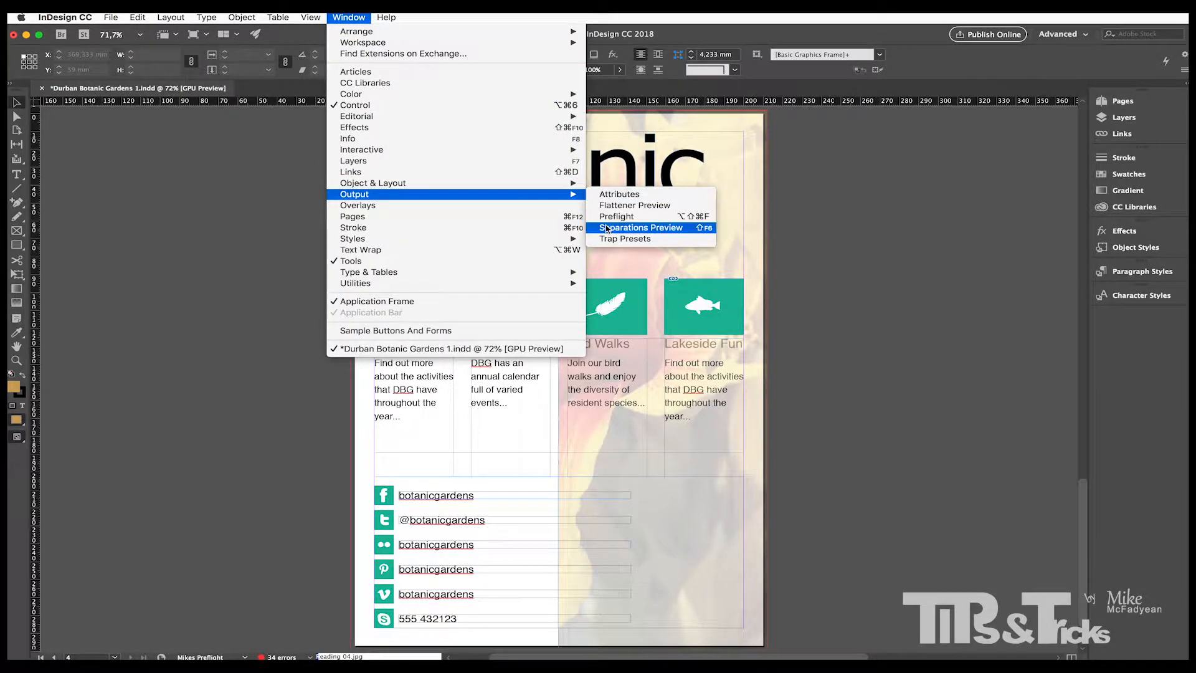
pyautogui.click(626, 228)
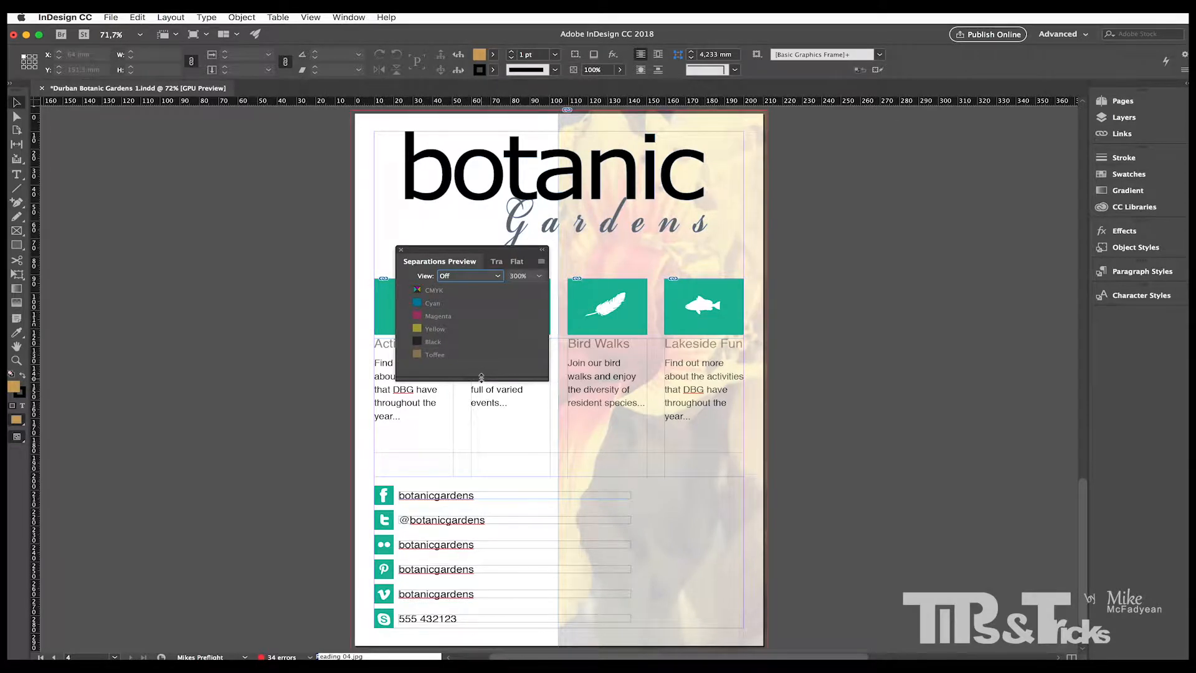
pyautogui.moveTo(481, 378); pyautogui.dragTo(470, 445)
pyautogui.click(474, 275)
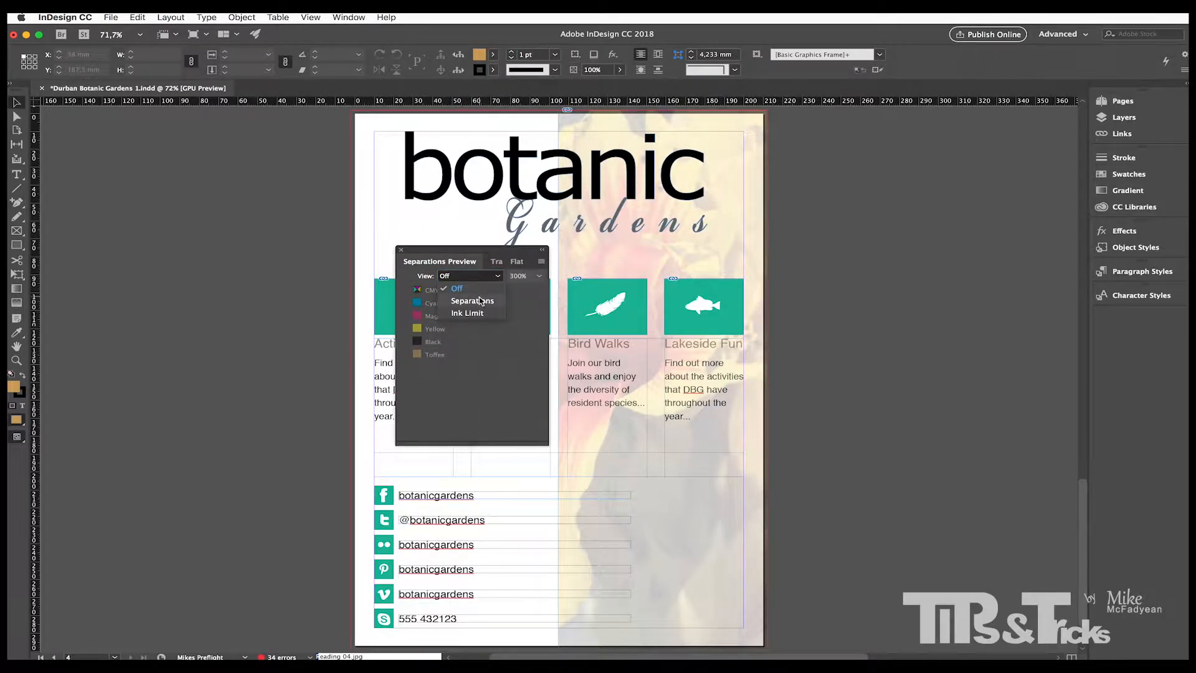
pyautogui.click(480, 301)
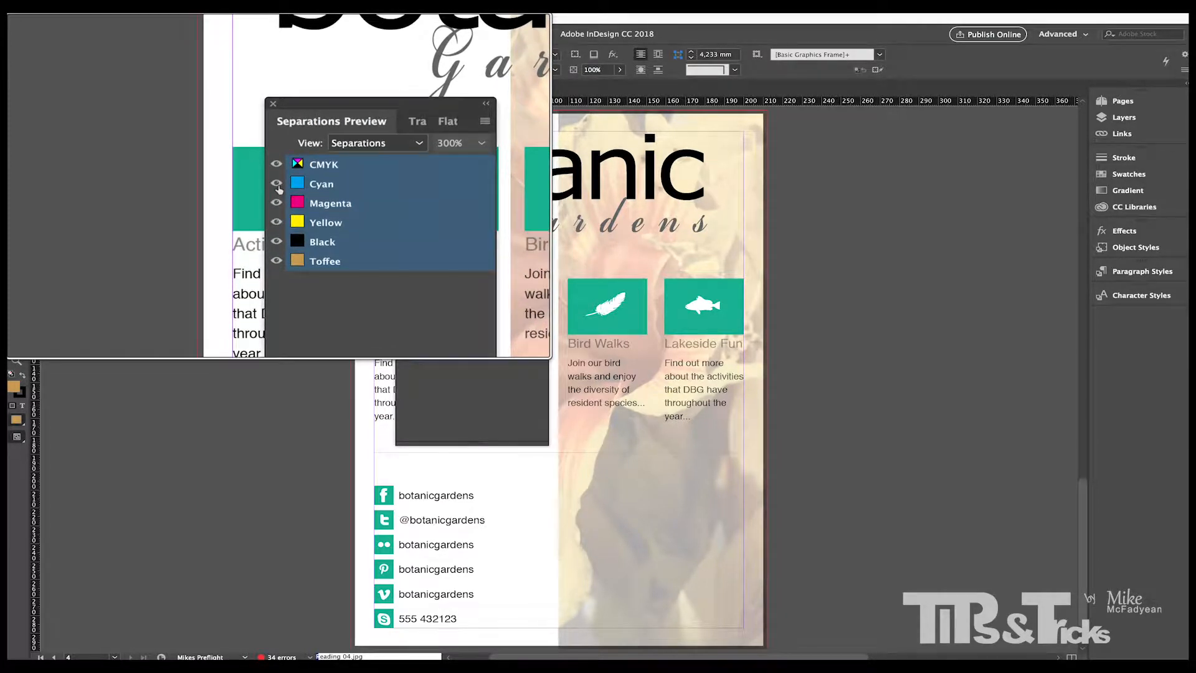
# Hide the Cyan, Magenta, Yellow and Black plates to examine where the Toffee spot color is used on page 4 and the preceding spread
pyautogui.click(277, 185)
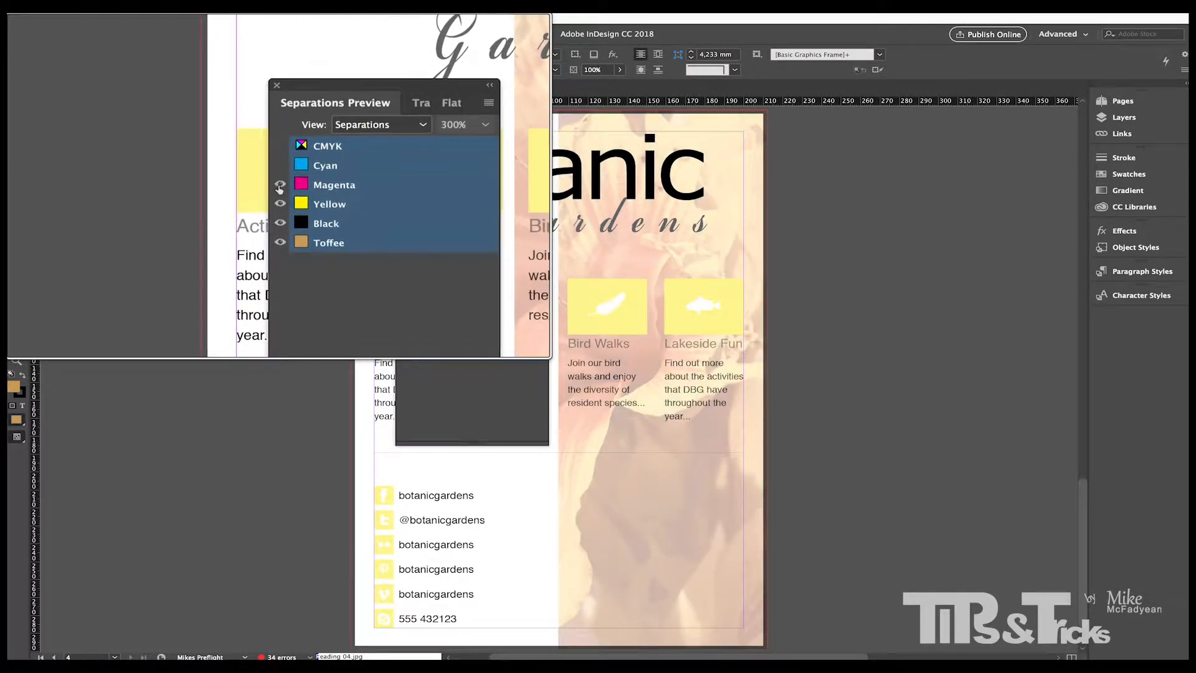
pyautogui.click(279, 187)
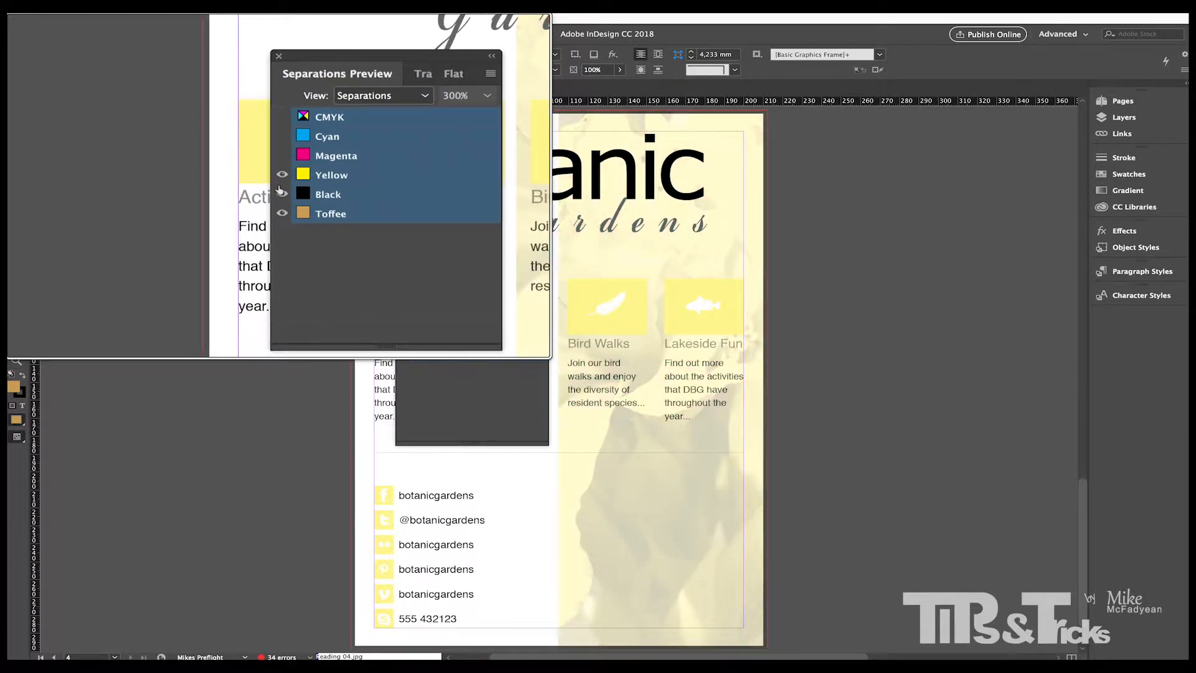
pyautogui.click(281, 171)
pyautogui.click(404, 341)
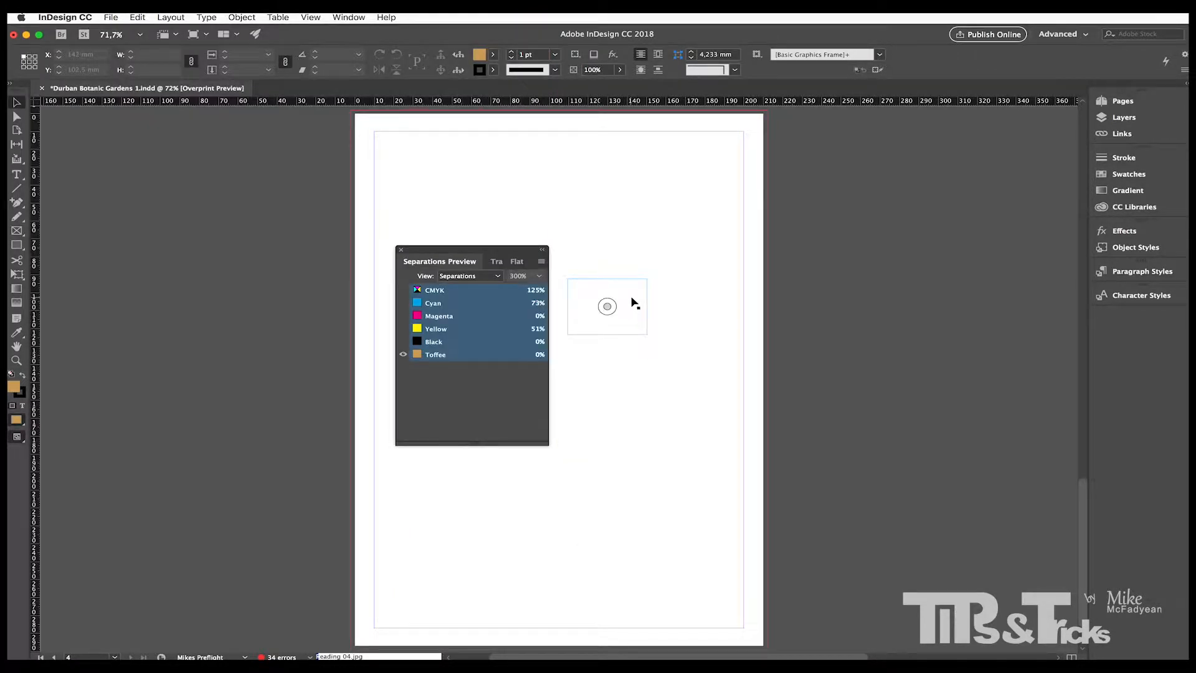
pyautogui.hotkey('shift', 'pageup')
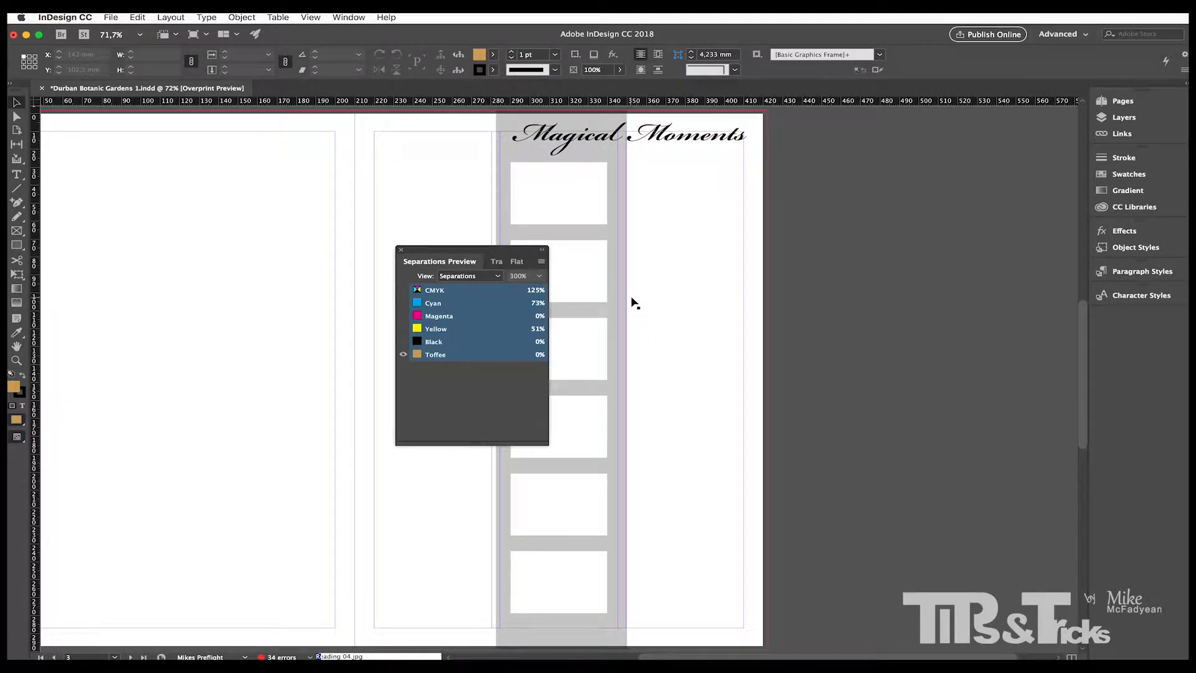
# Examine pages 2 and 1 for the Toffee spot color, restore all the CMYK plates, and move Separations Preview off the cover
pyautogui.hotkey('shift', 'pageup')
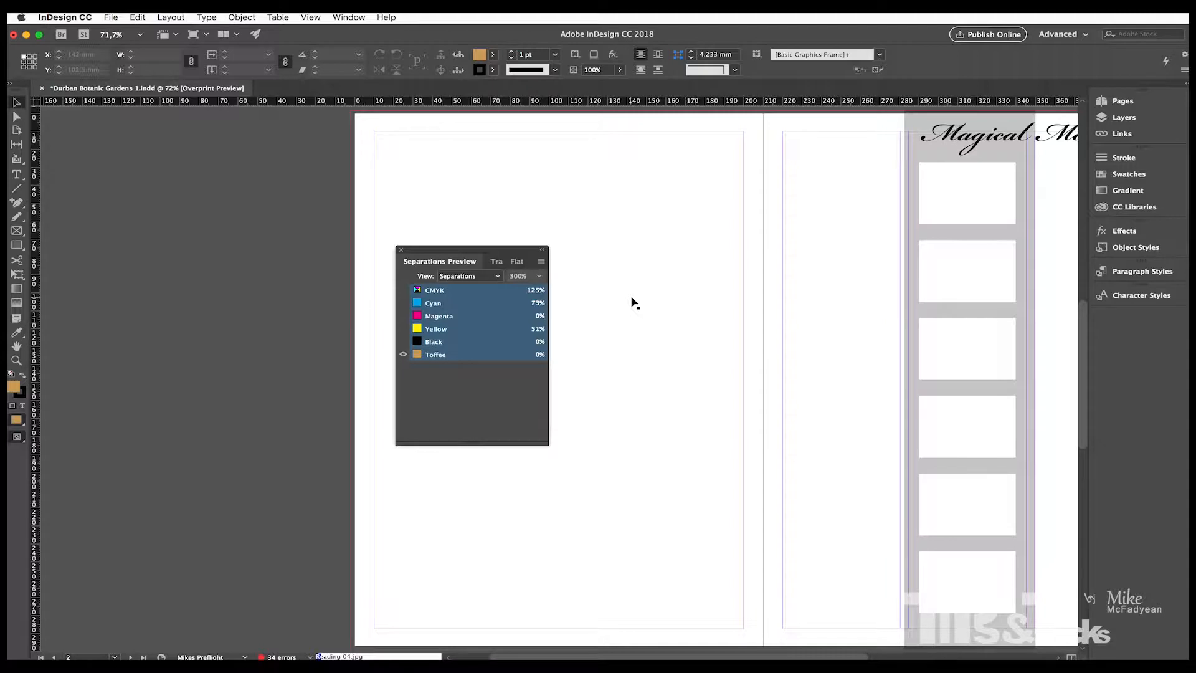
pyautogui.hotkey('shift', 'pageup')
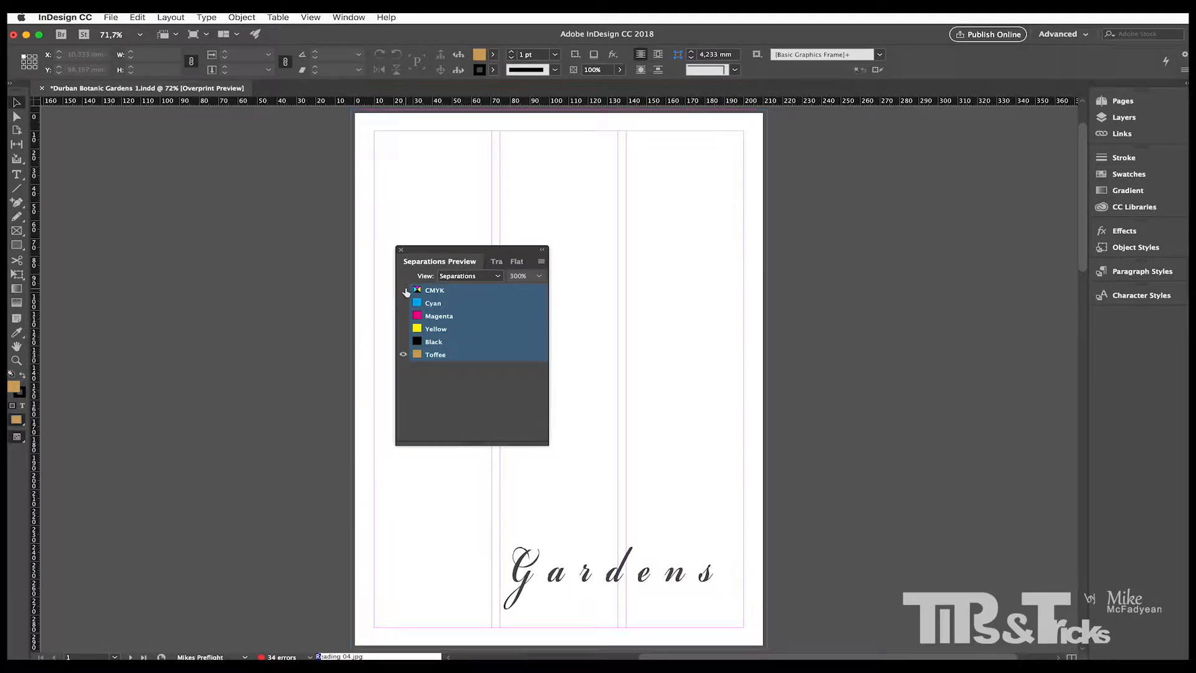
pyautogui.click(401, 291)
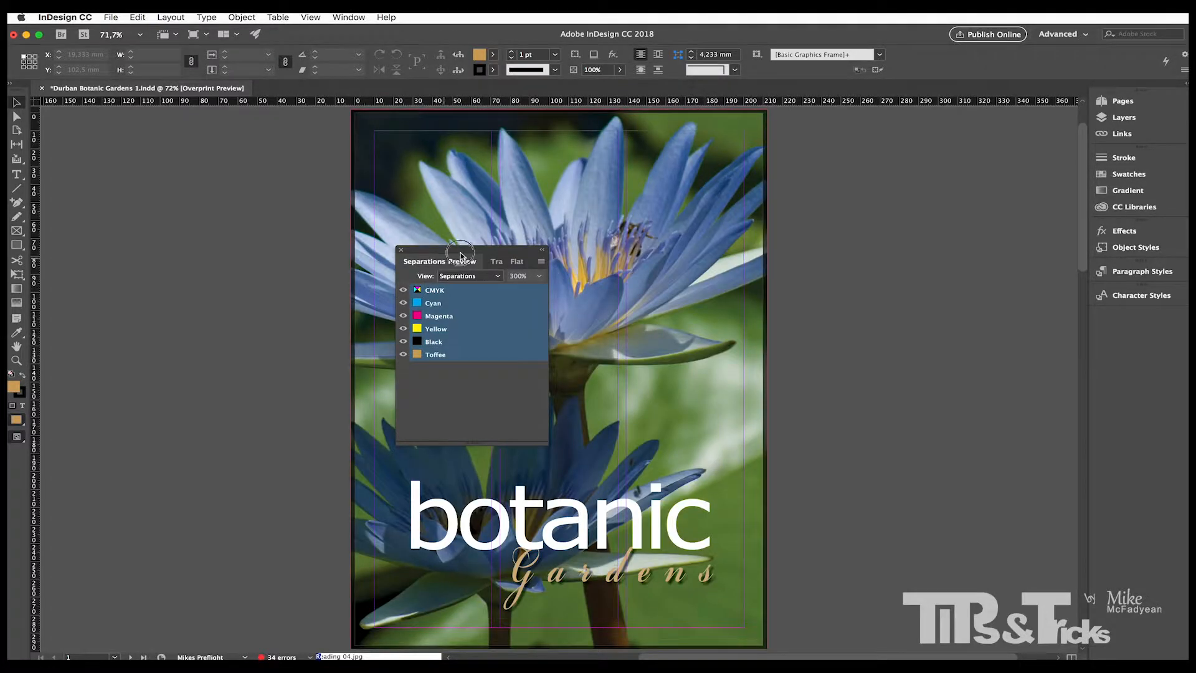
pyautogui.moveTo(462, 251); pyautogui.dragTo(237, 274)
# Change the Toffee swatch's color type from Spot to Process, keeping CMYK mode, and close Separations Preview
pyautogui.click(1112, 176)
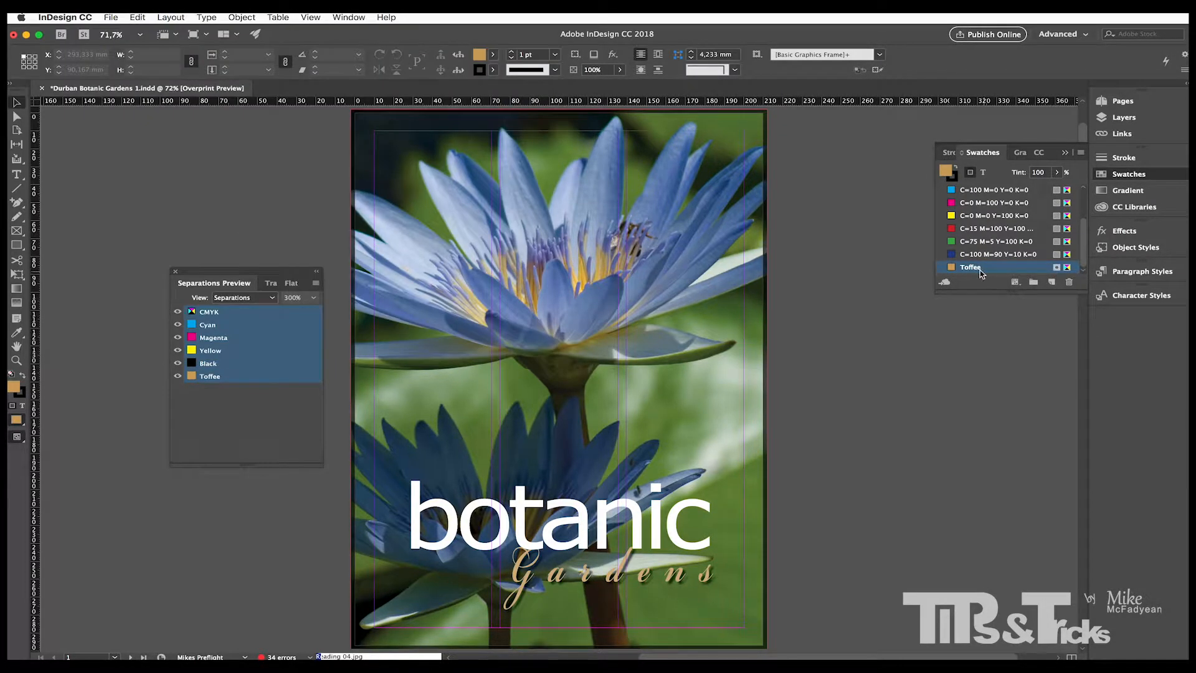
pyautogui.doubleClick(953, 267)
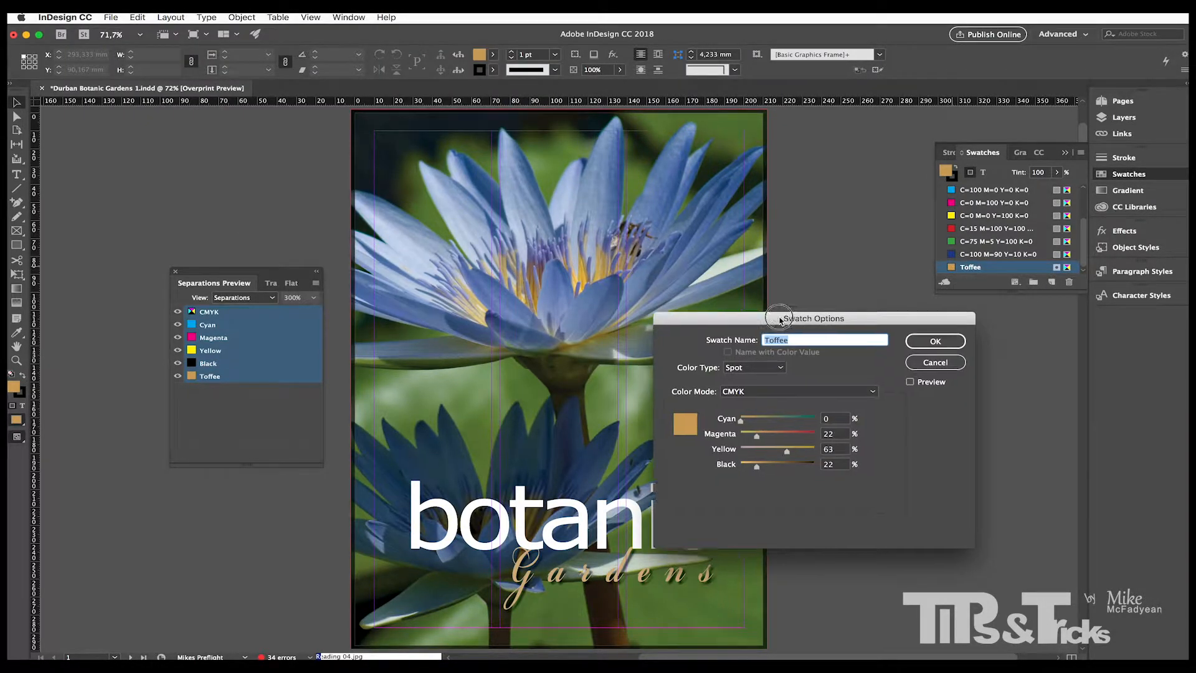
pyautogui.moveTo(803, 315); pyautogui.dragTo(690, 246)
pyautogui.click(631, 297)
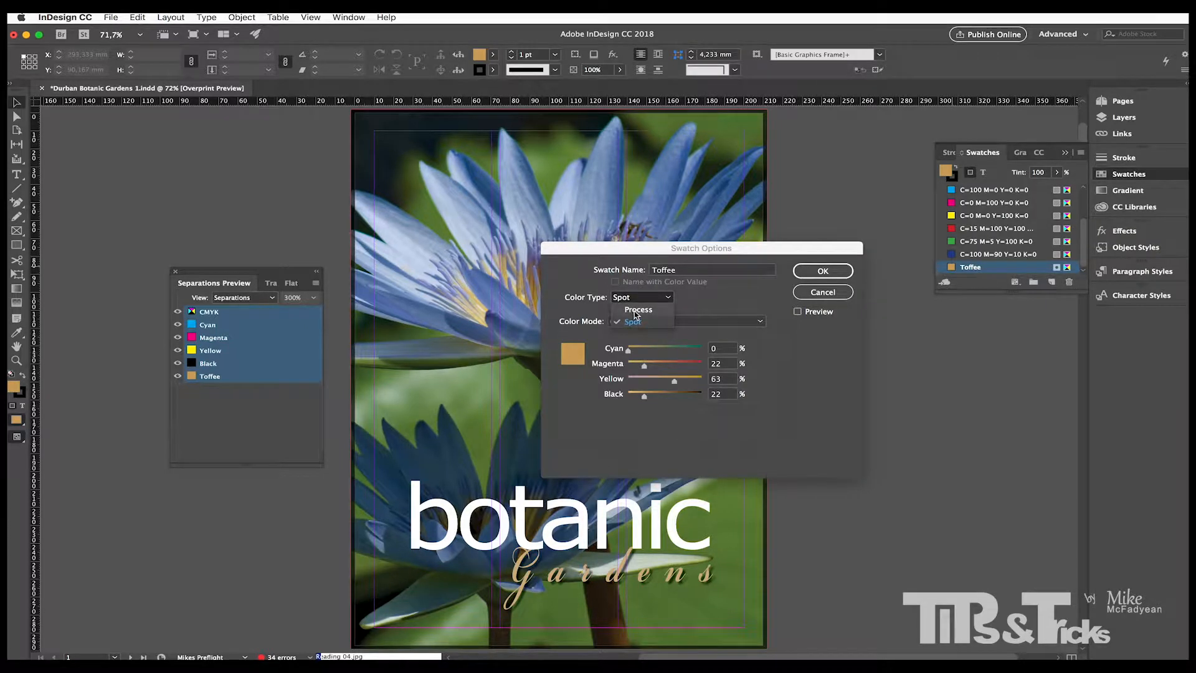
pyautogui.click(634, 311)
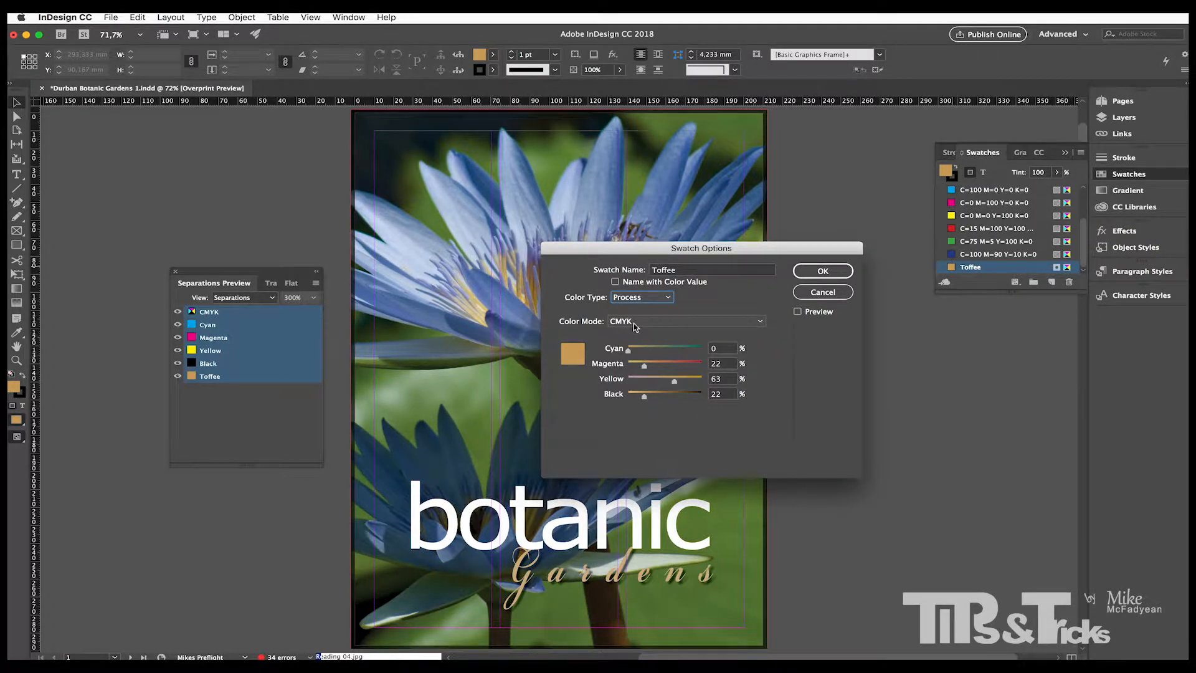
pyautogui.click(829, 276)
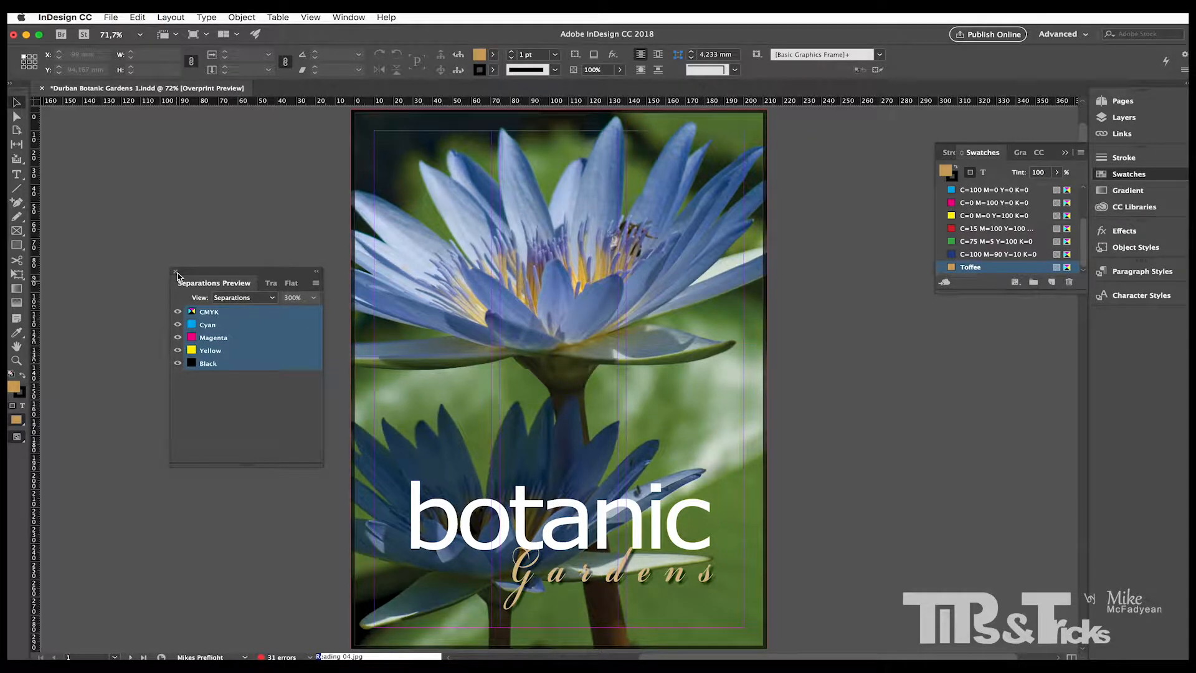
pyautogui.click(176, 273)
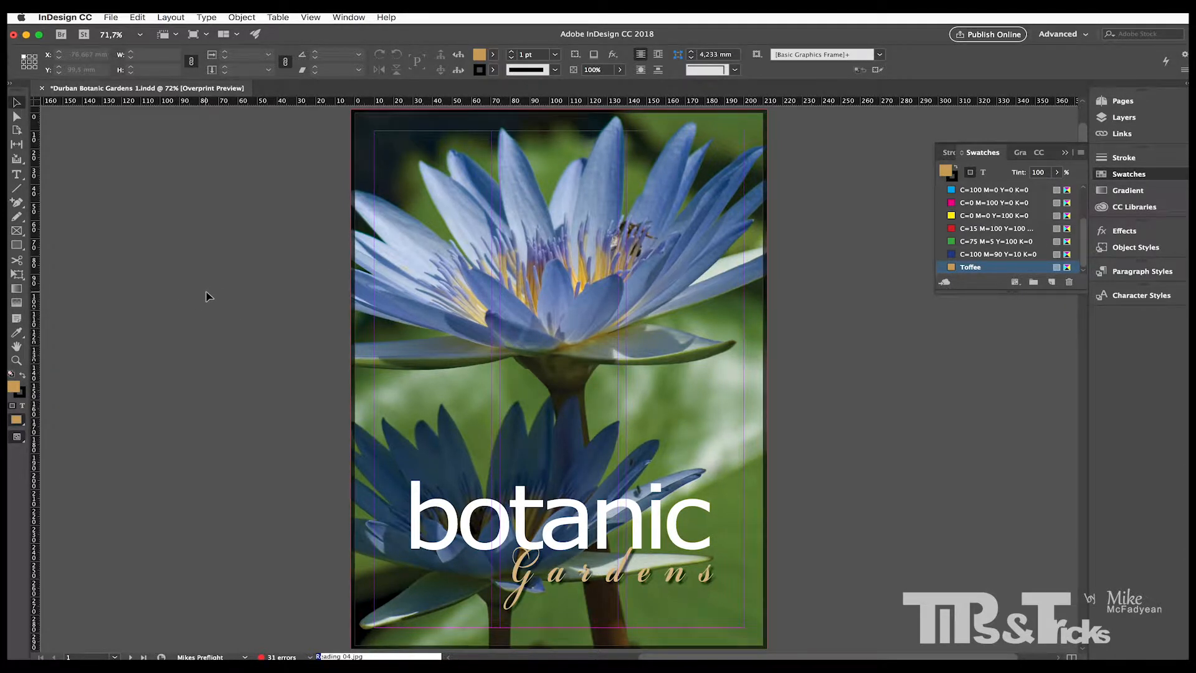
# Open Flattener Preview clear of the cover and highlight Transparent Objects, followed by All Affected Objects, on page 1
pyautogui.click(349, 19)
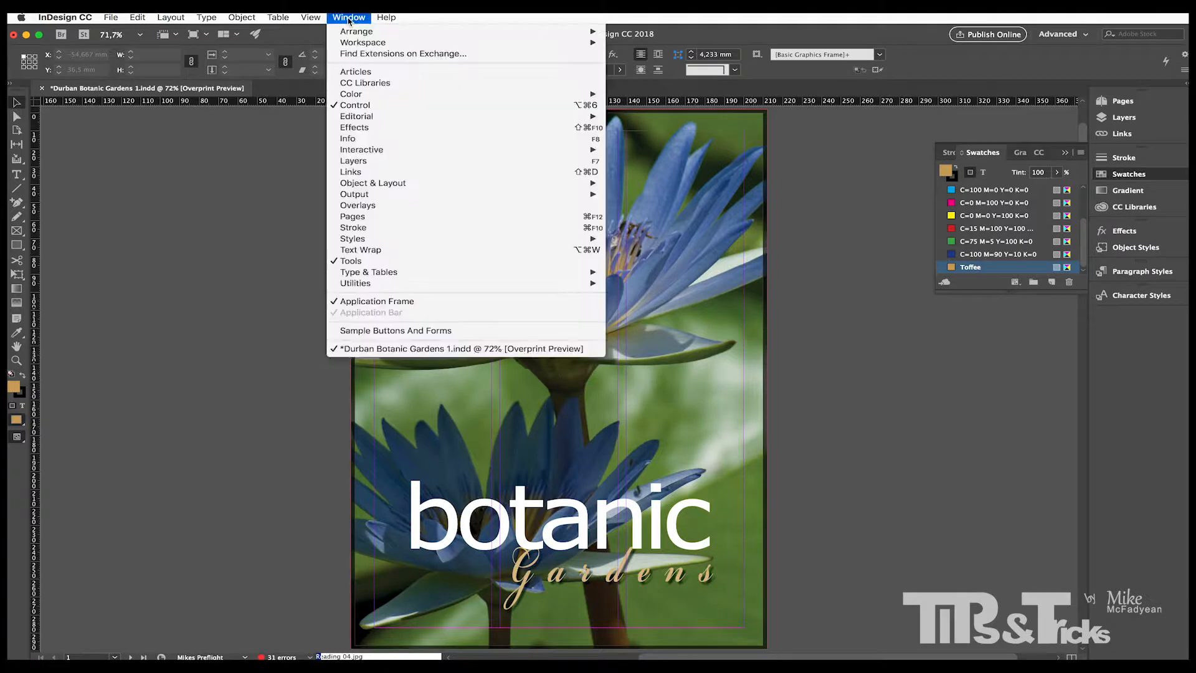
pyautogui.moveTo(580, 193)
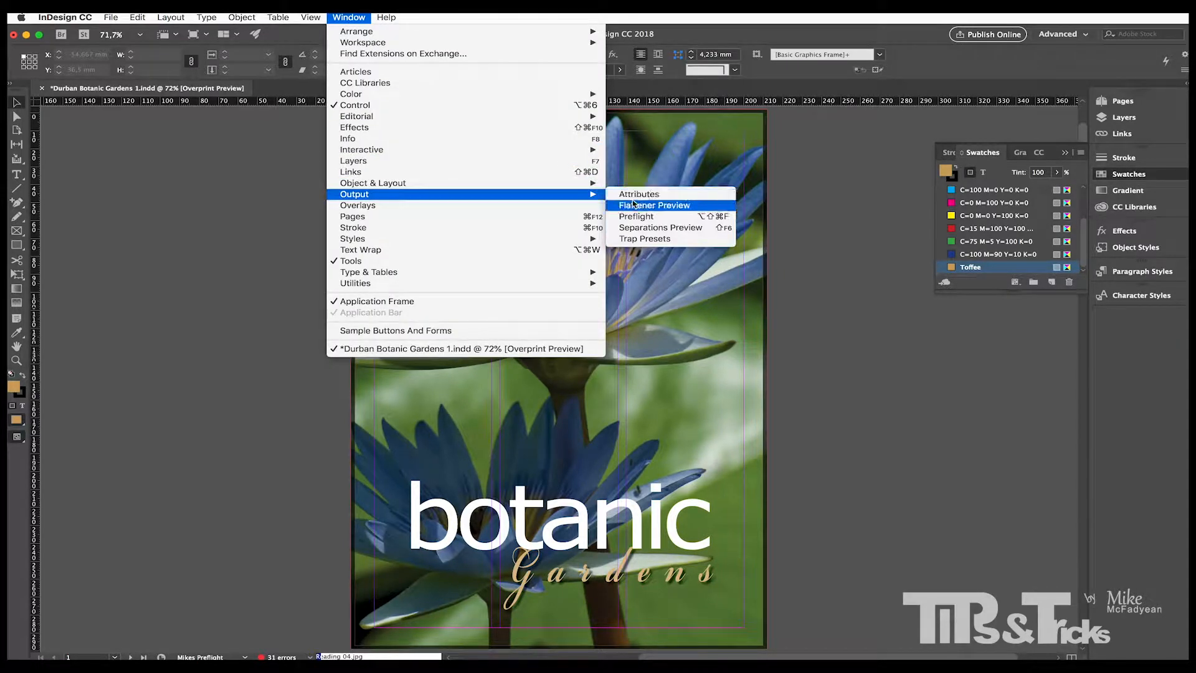
pyautogui.click(624, 207)
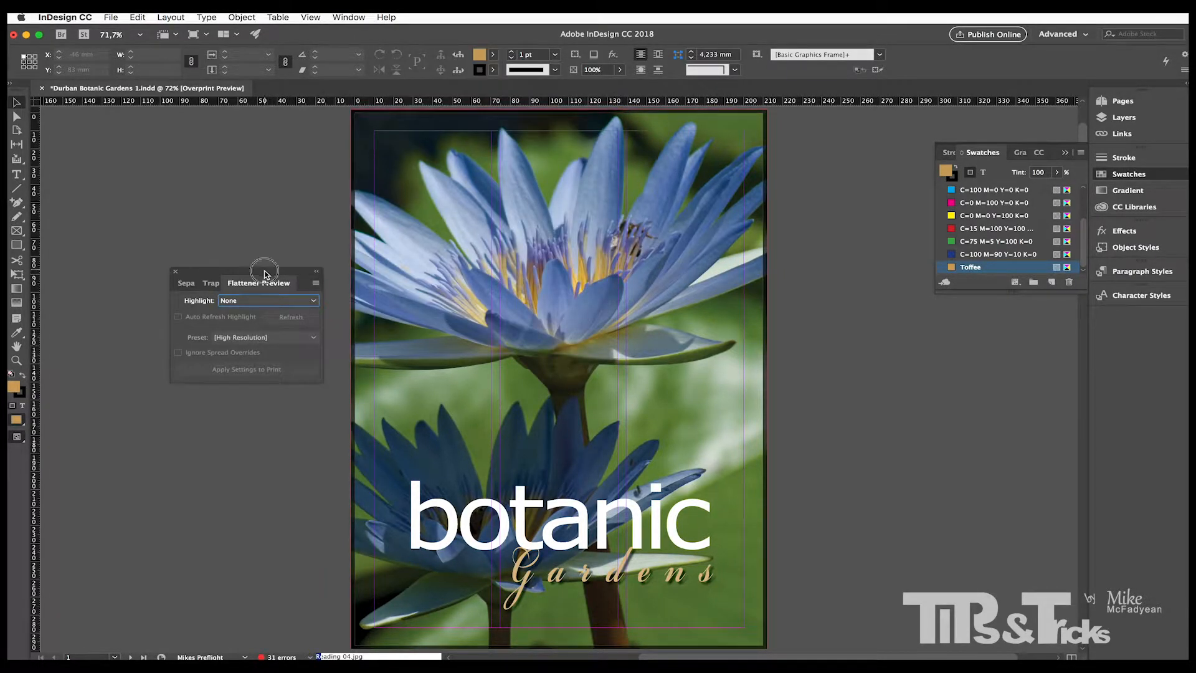
pyautogui.moveTo(265, 271); pyautogui.dragTo(193, 150)
pyautogui.click(165, 180)
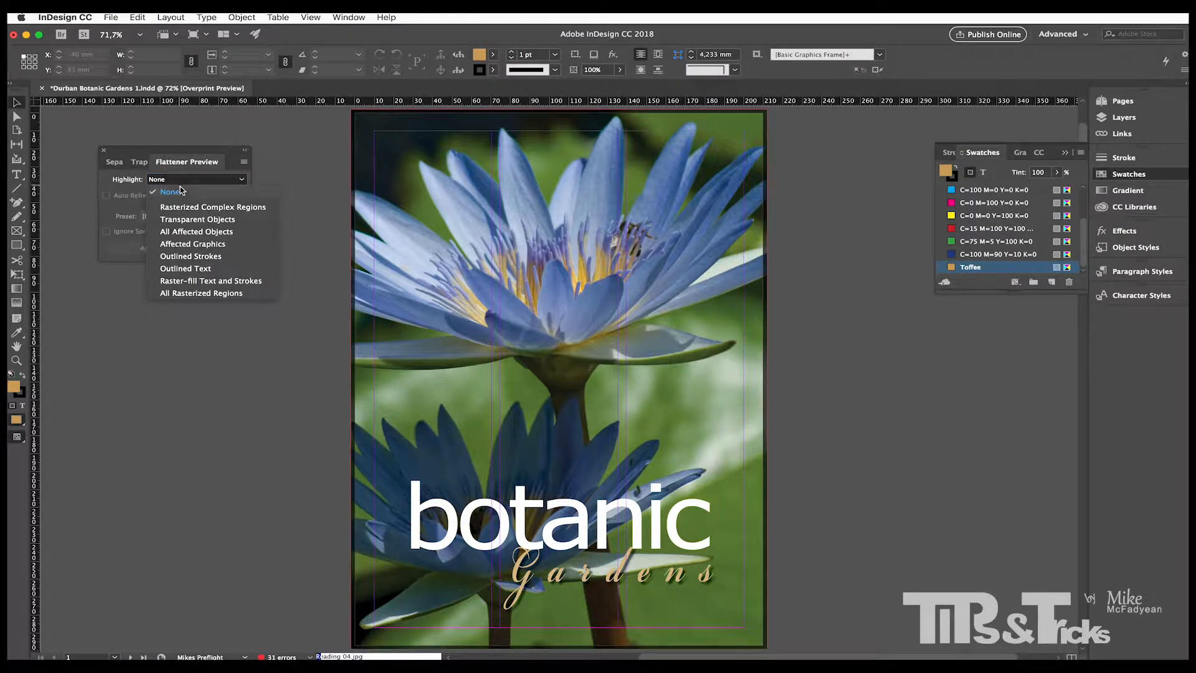
pyautogui.click(185, 220)
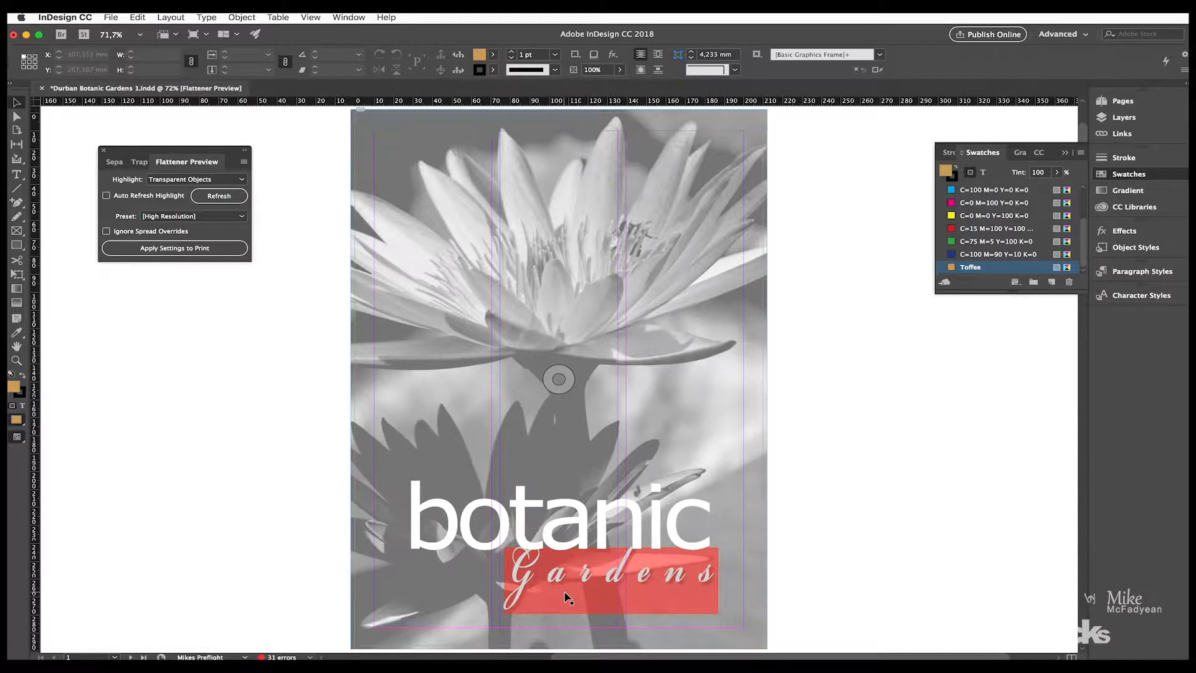
pyautogui.click(213, 179)
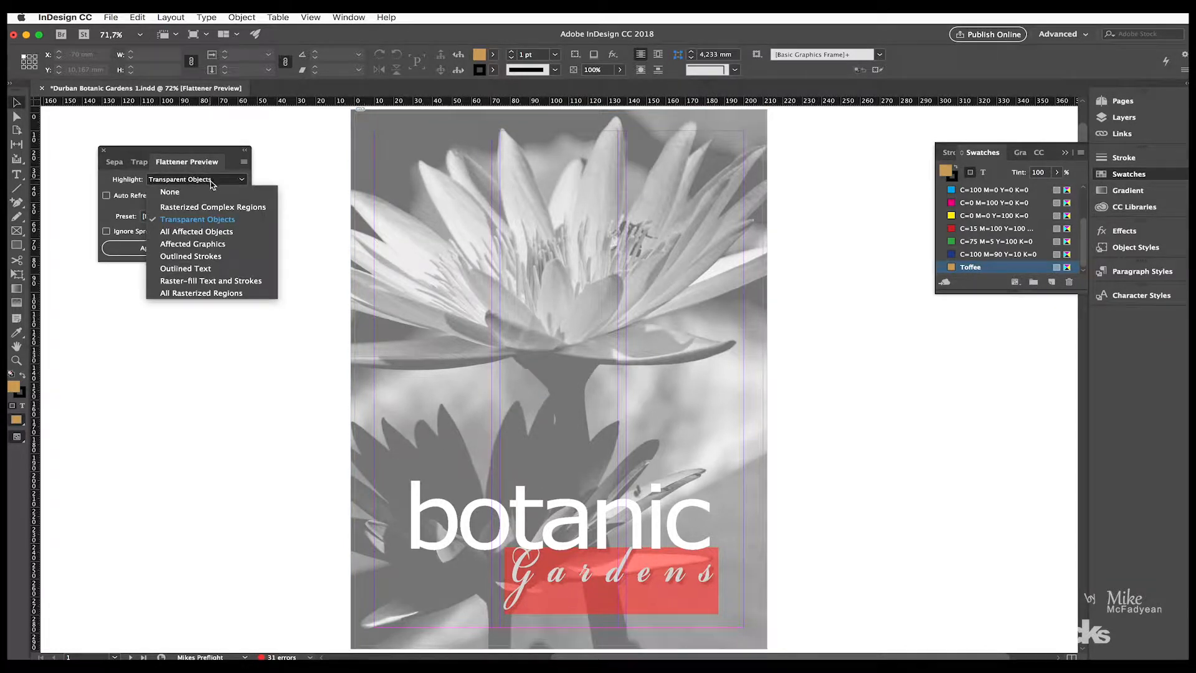
pyautogui.click(208, 233)
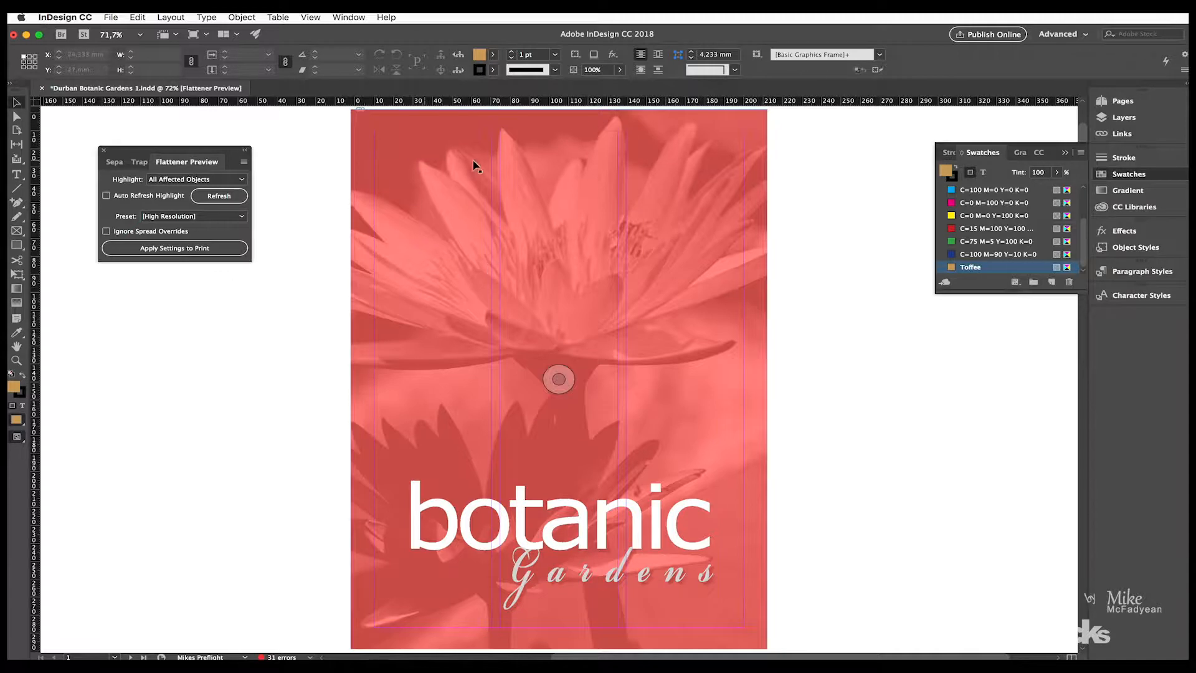
pyautogui.click(558, 379)
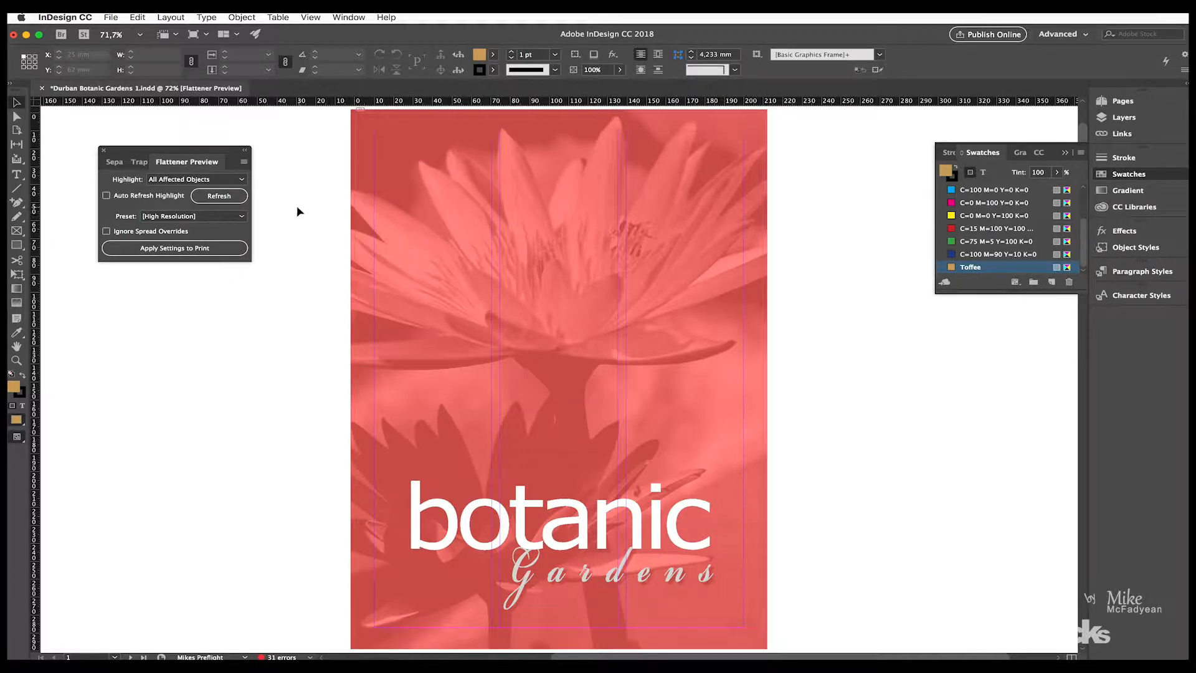
# Highlight Transparent Objects, followed by All Affected Objects, on the page 2–3 spread, collapsing Swatches to clear the view
pyautogui.hotkey('shift', 'pagedown')
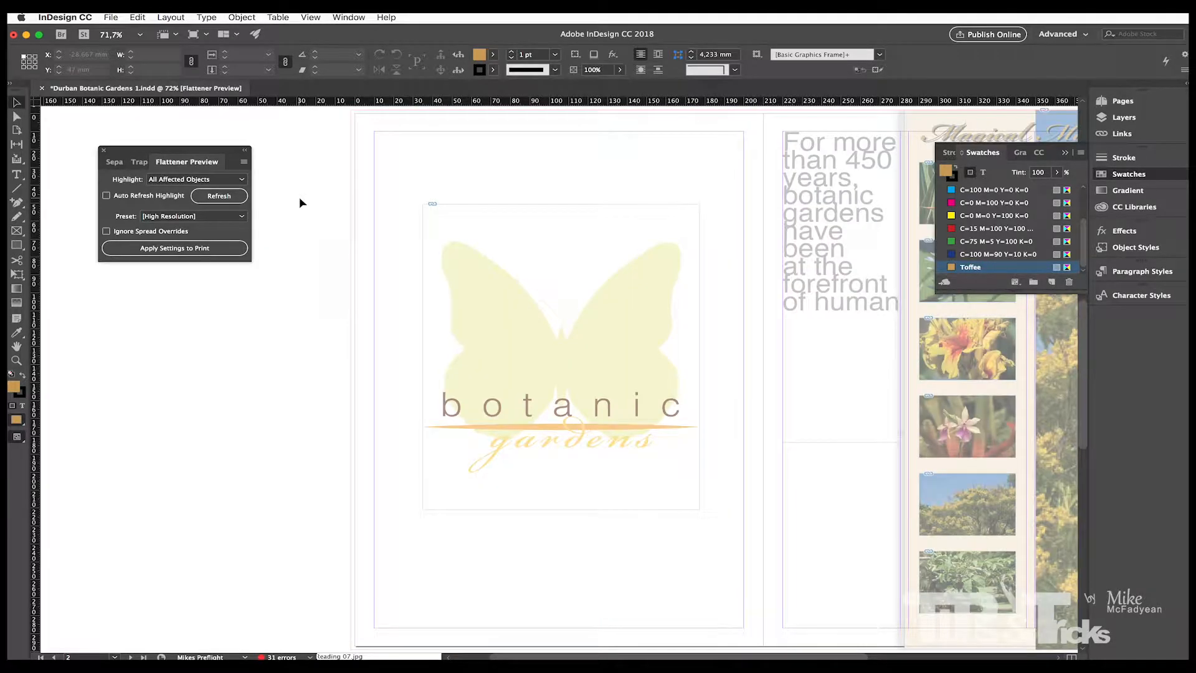
pyautogui.hscroll(5, 299, 197)
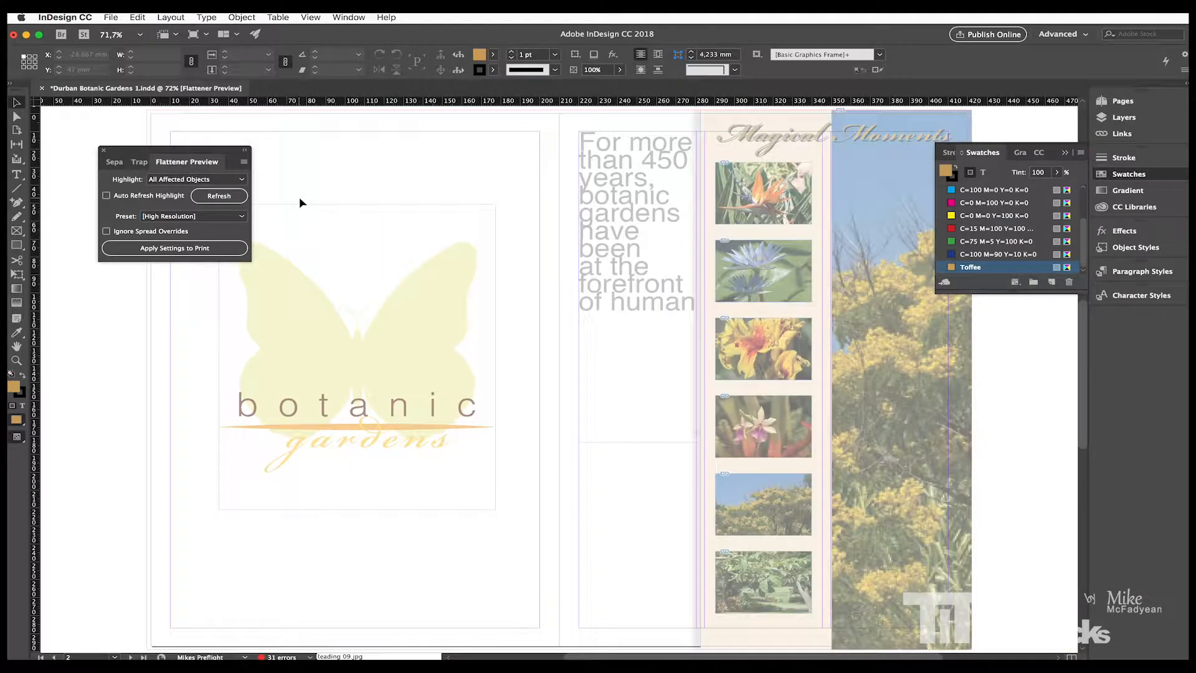
pyautogui.click(228, 180)
pyautogui.click(226, 216)
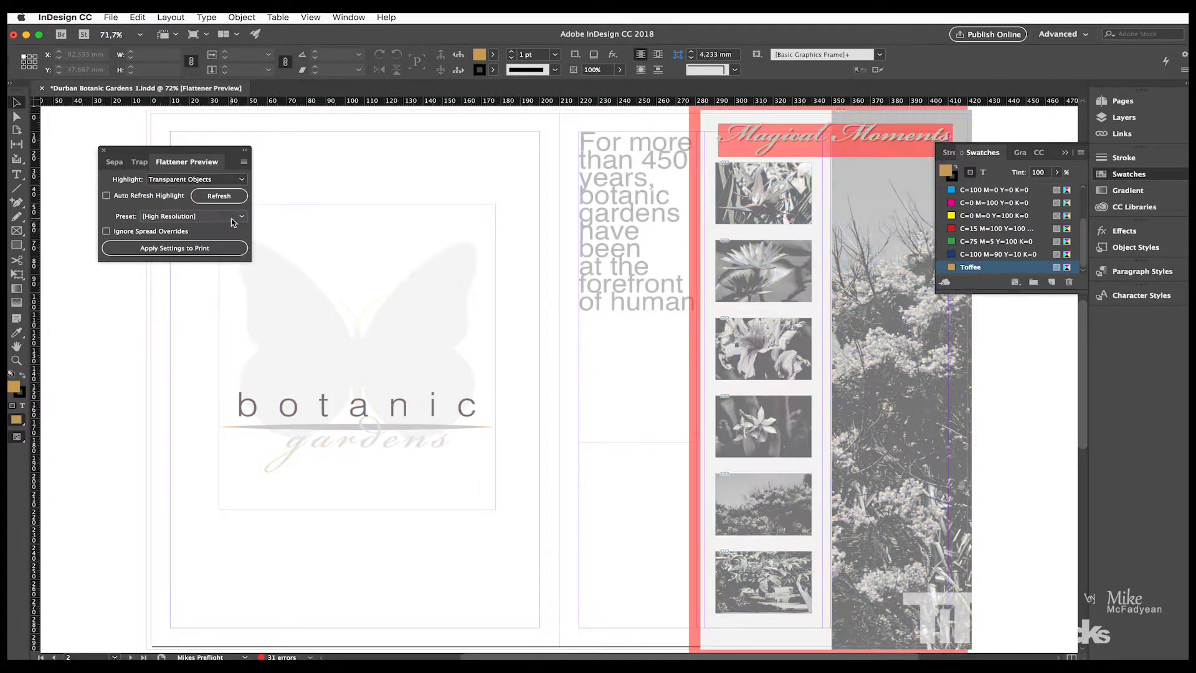
pyautogui.click(1064, 152)
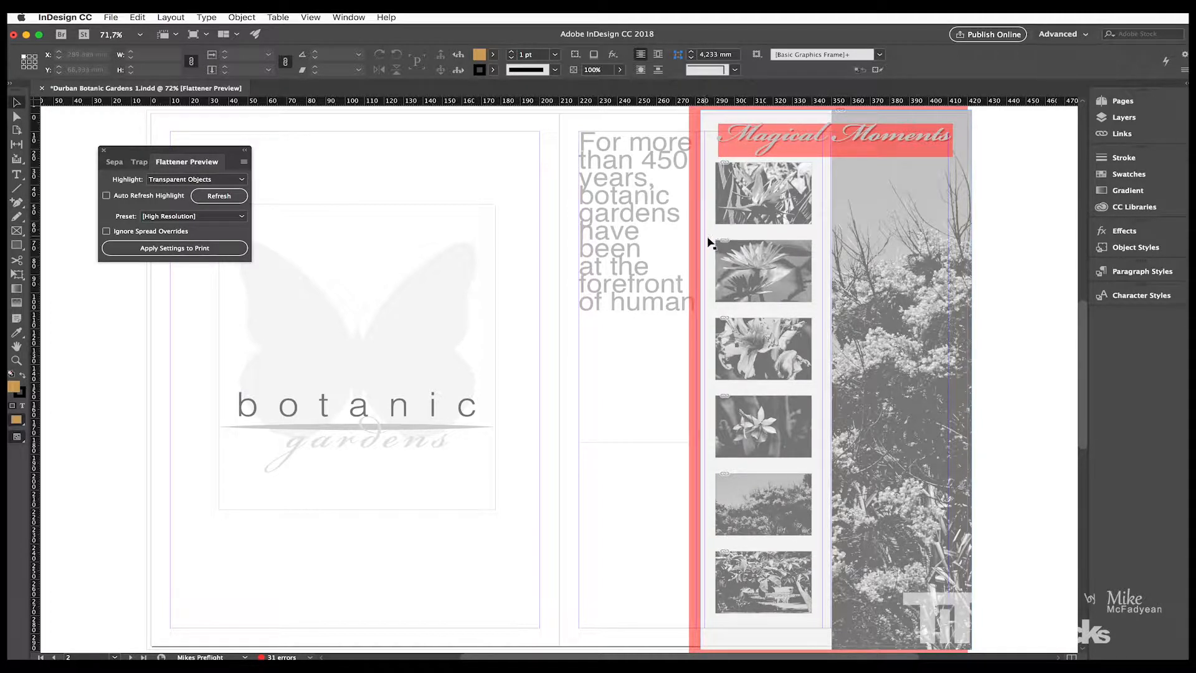
pyautogui.click(205, 182)
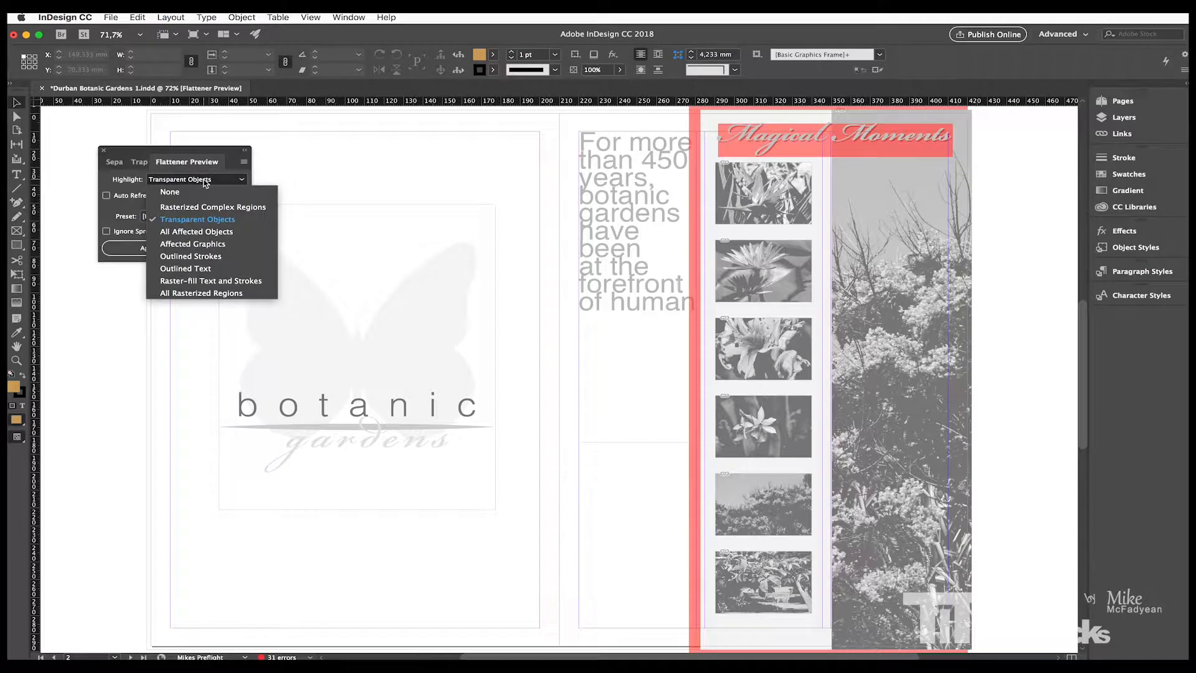
pyautogui.click(205, 232)
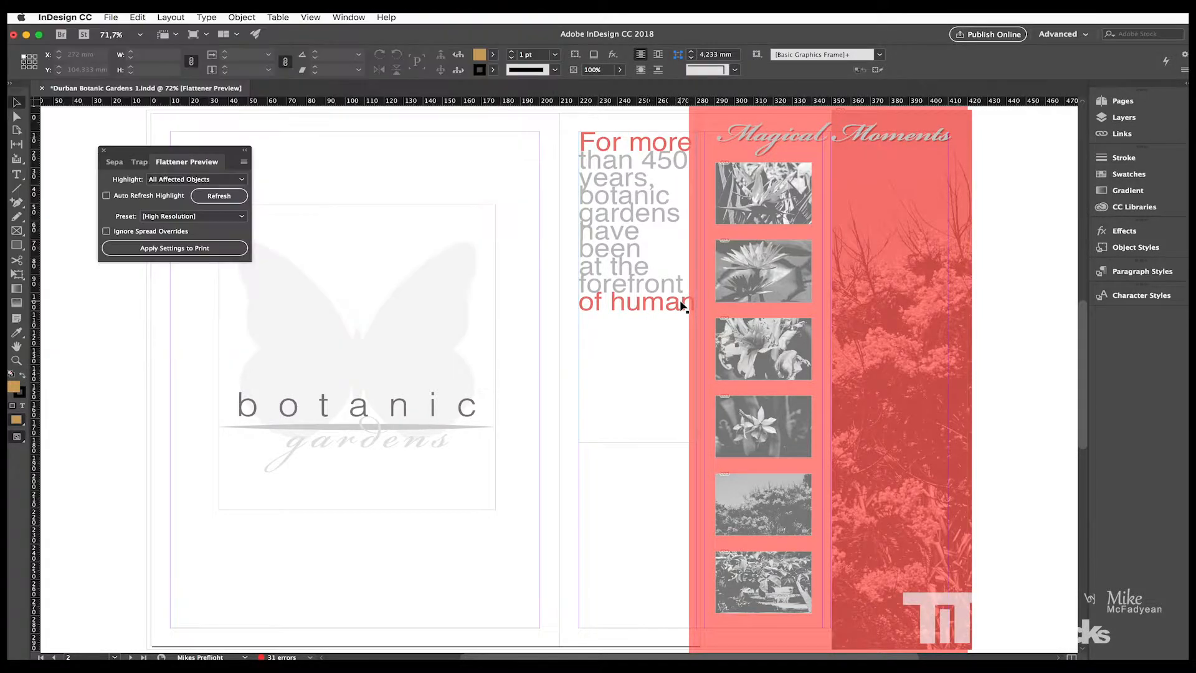
pyautogui.hscroll(5, 471, 305)
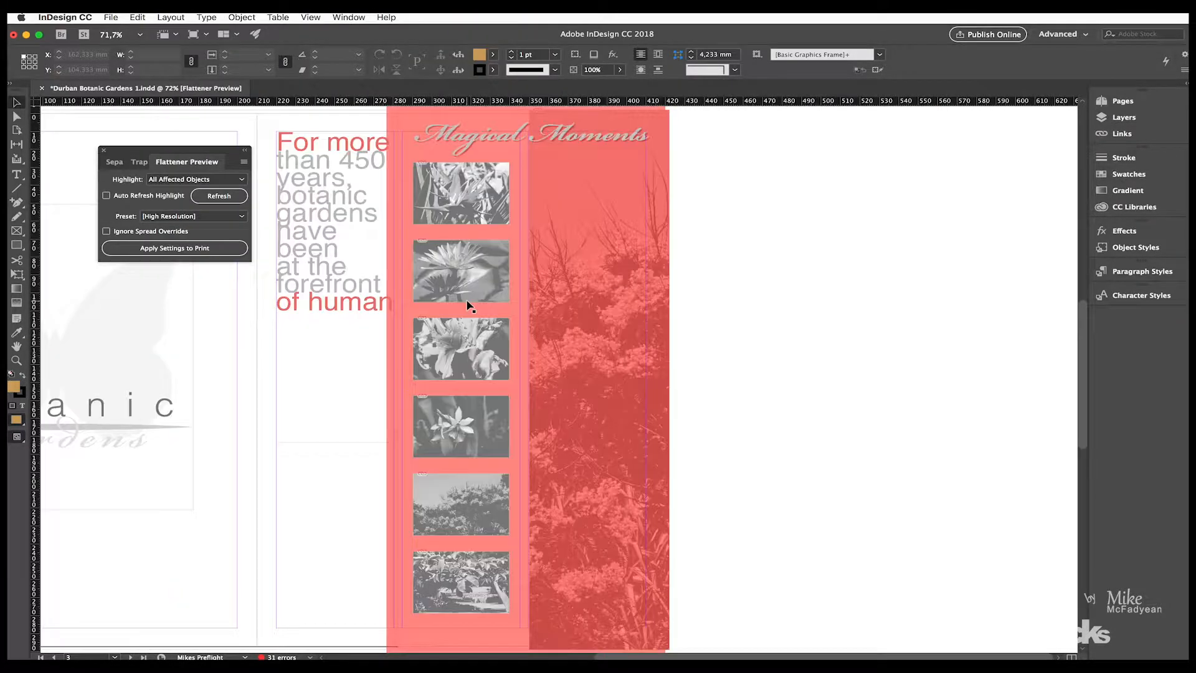
# Examine page 4 in Flattener Preview with Transparent Objects highlighted, followed by All Affected Objects, and refresh the highlight
pyautogui.hotkey('shift', 'pagedown')
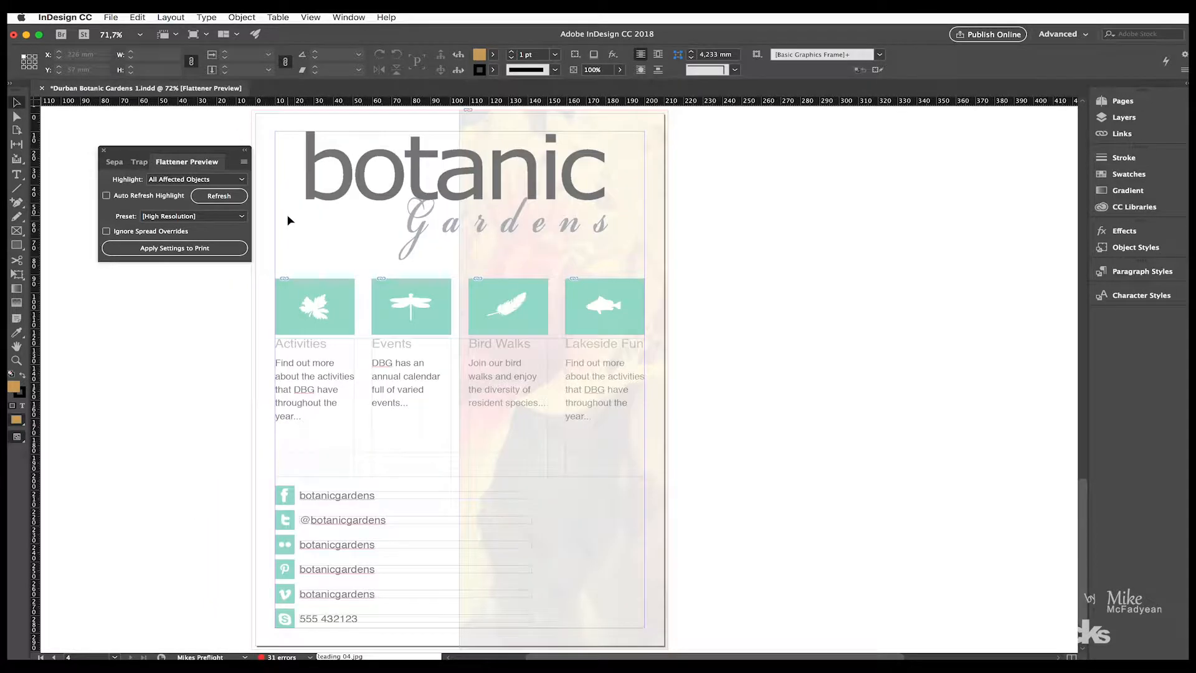
pyautogui.click(221, 198)
pyautogui.click(218, 187)
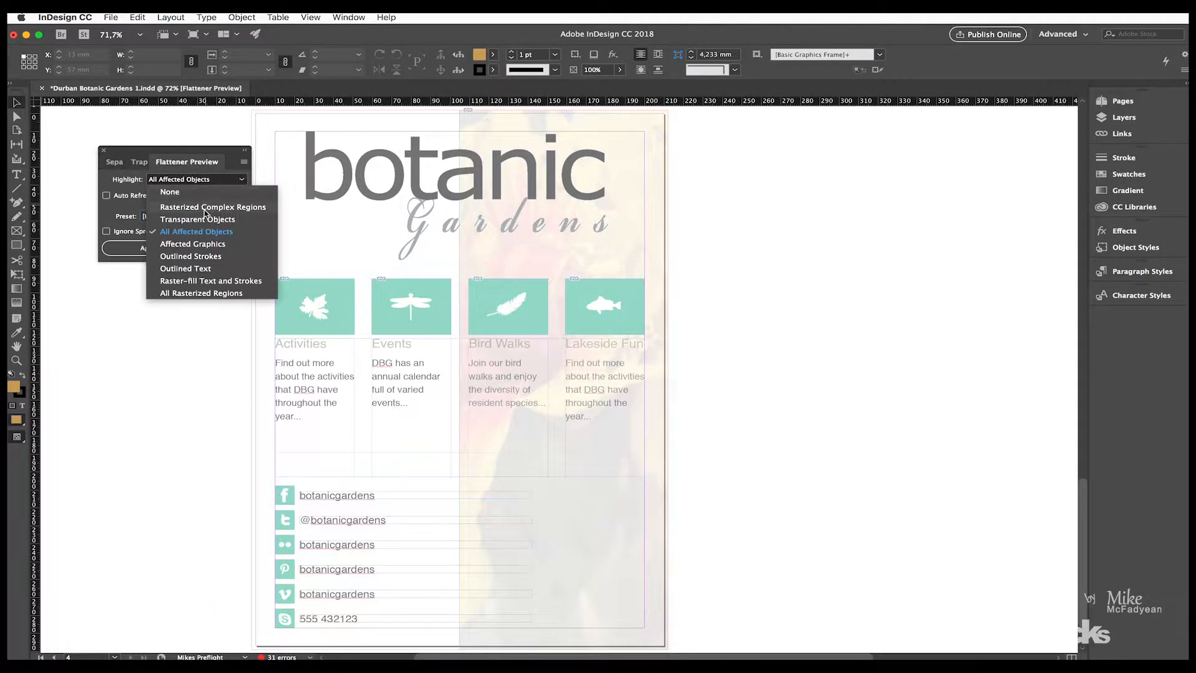
pyautogui.click(206, 220)
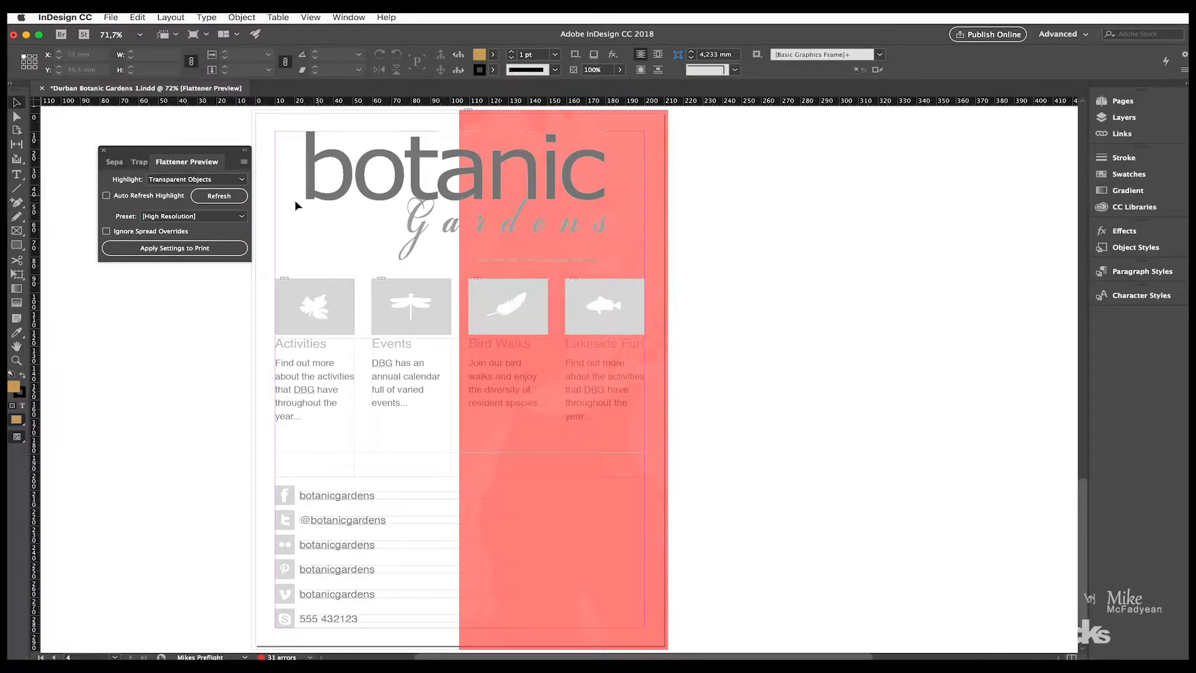
pyautogui.click(232, 181)
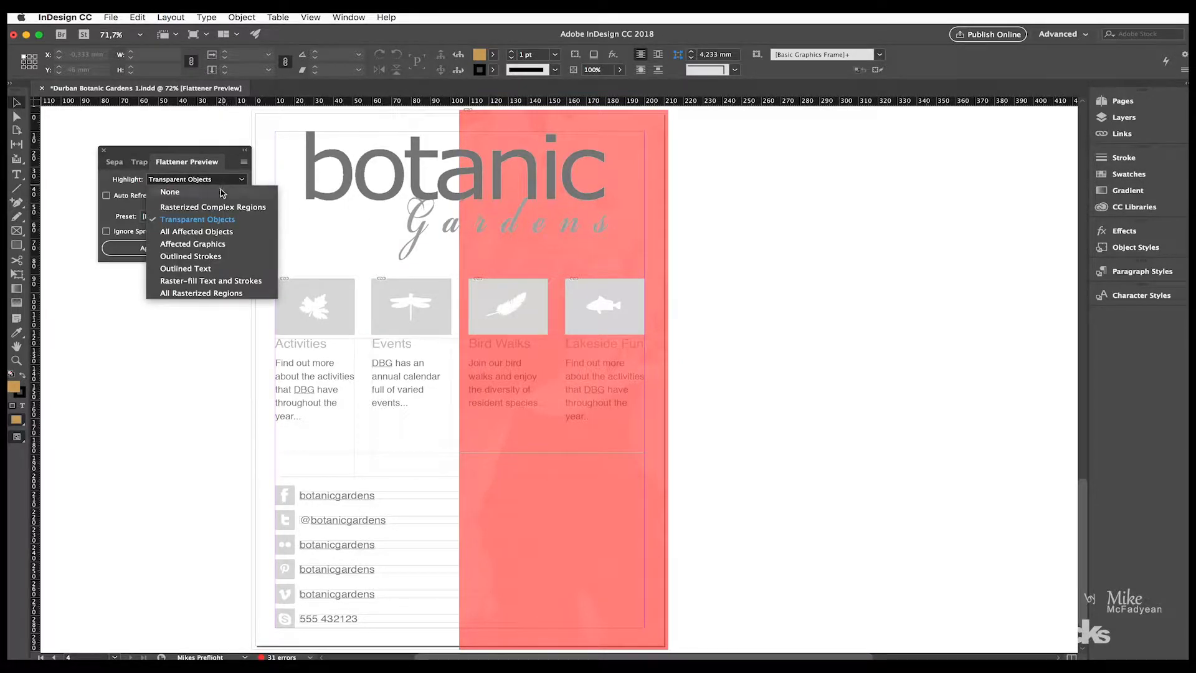
pyautogui.click(209, 233)
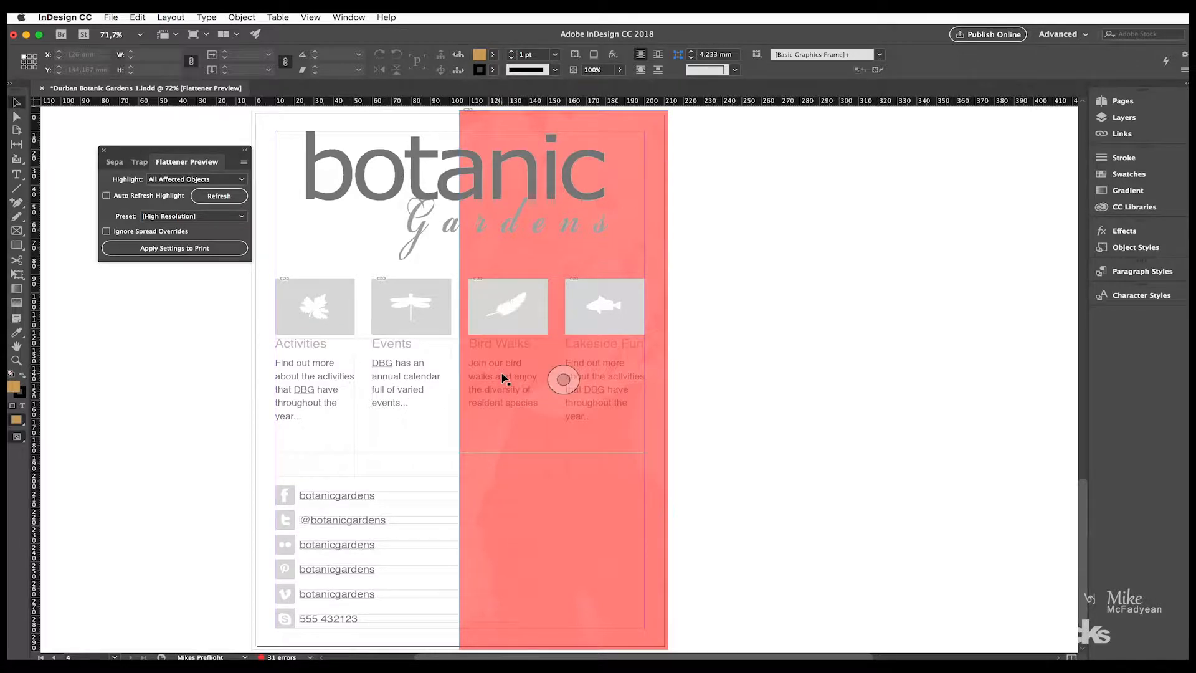
pyautogui.click(238, 196)
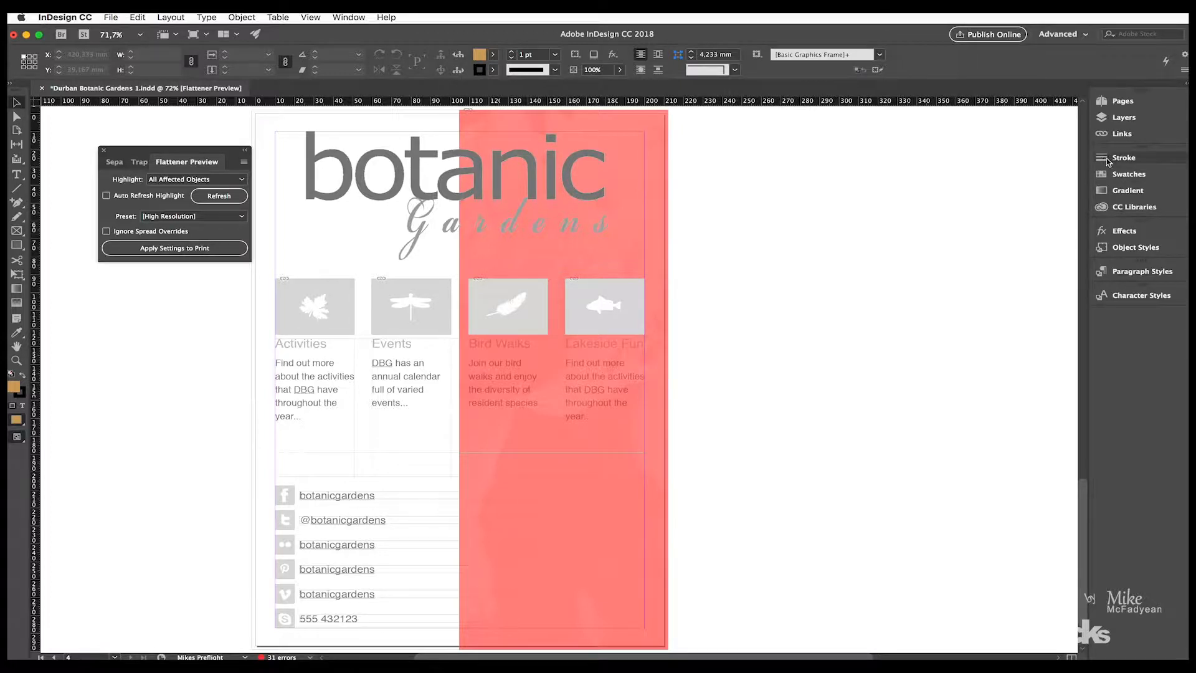
# Create a new layer above Layer 1 and name it Text
pyautogui.click(1106, 120)
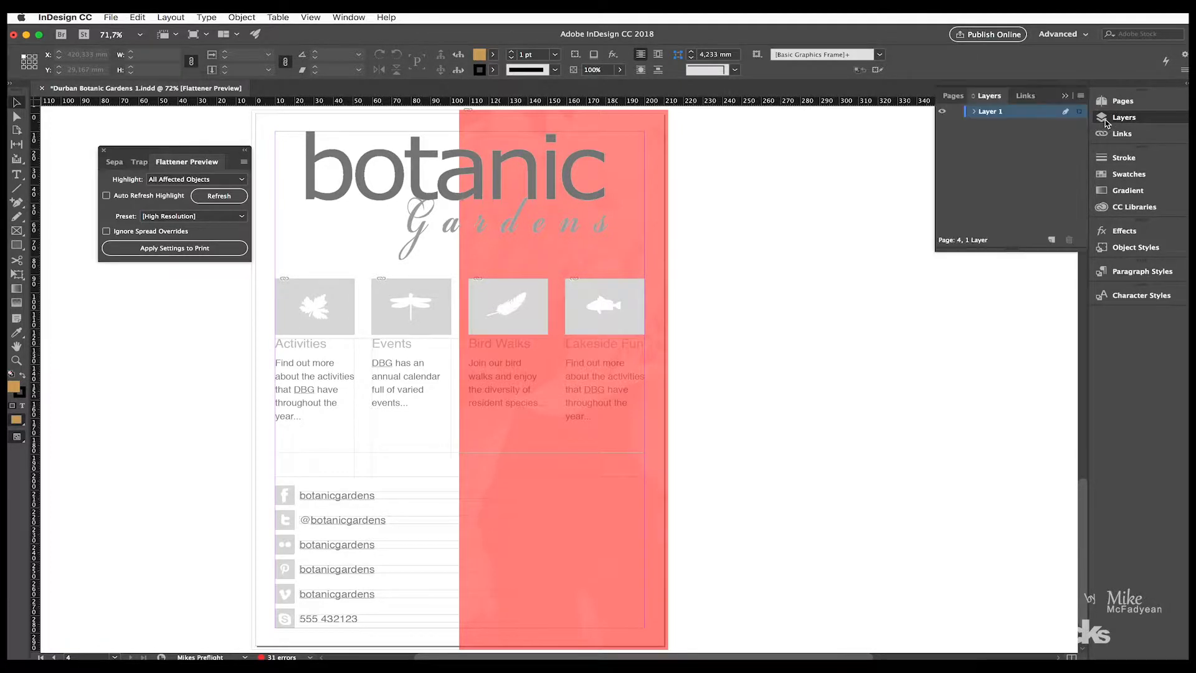
pyautogui.click(1051, 240)
pyautogui.doubleClick(990, 112)
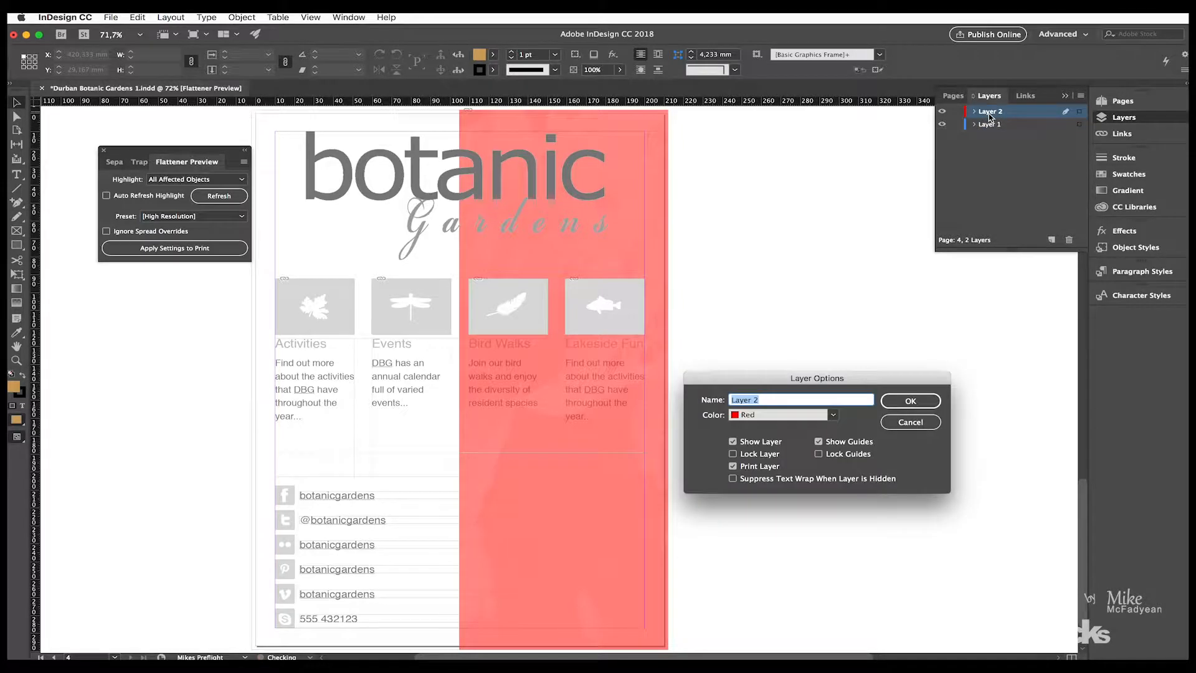
pyautogui.write('Text')
pyautogui.press('Return')
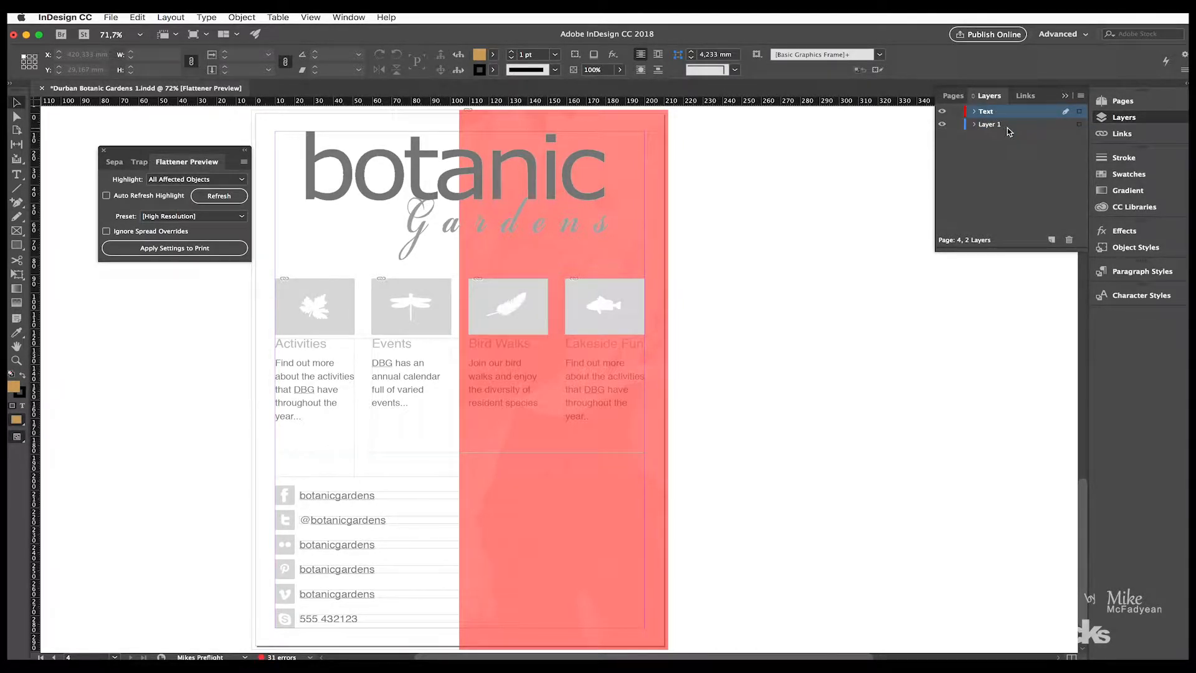
# Move page 4's four-column text frame and the first five social media text frames to the Text layer, and refresh the flattener highlight
pyautogui.click(1005, 126)
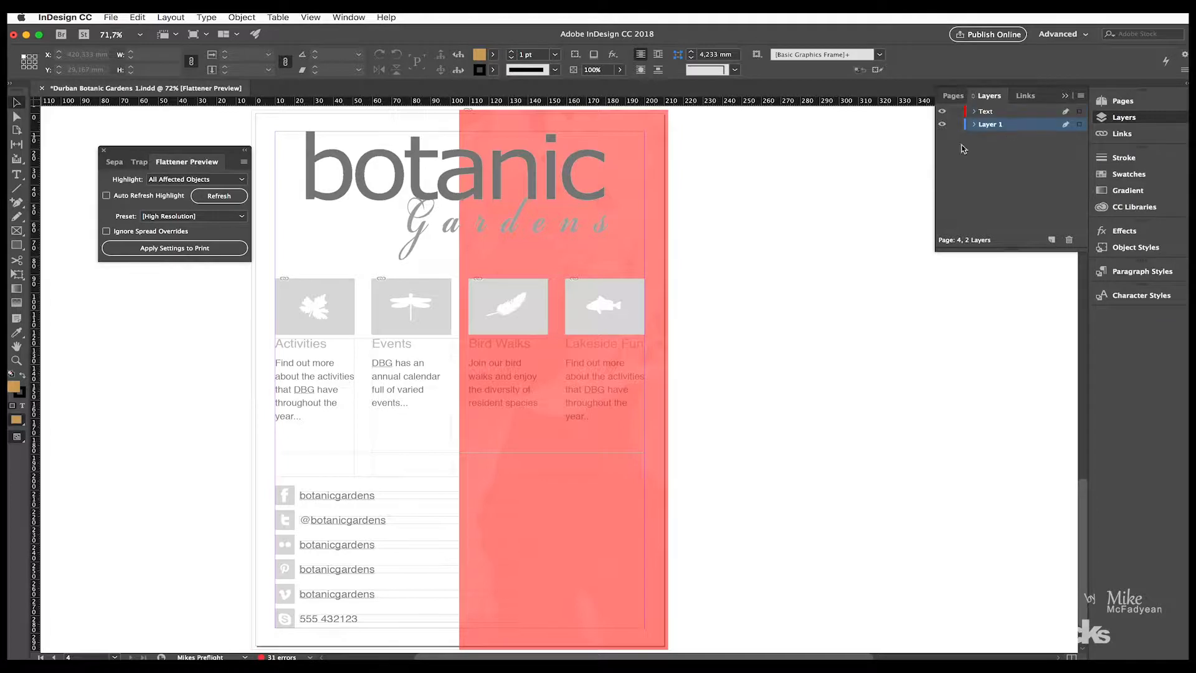
pyautogui.click(392, 369)
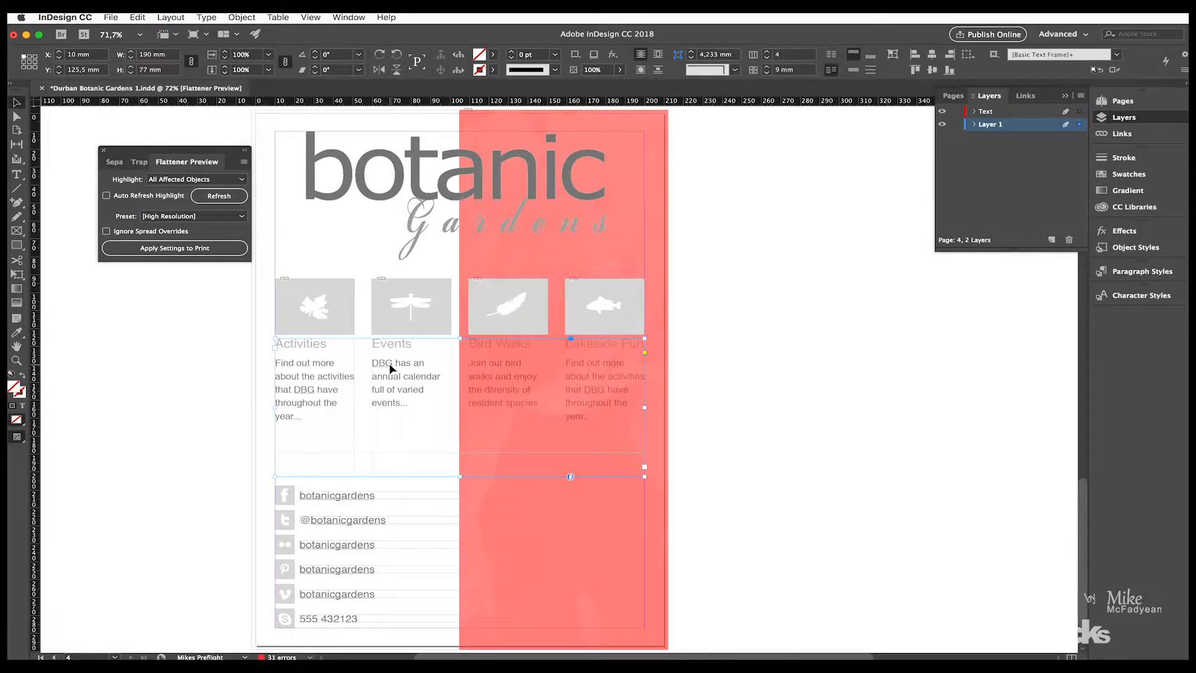
pyautogui.click(342, 495)
pyautogui.keyDown('shift'); pyautogui.click(347, 523); pyautogui.keyUp('shift')
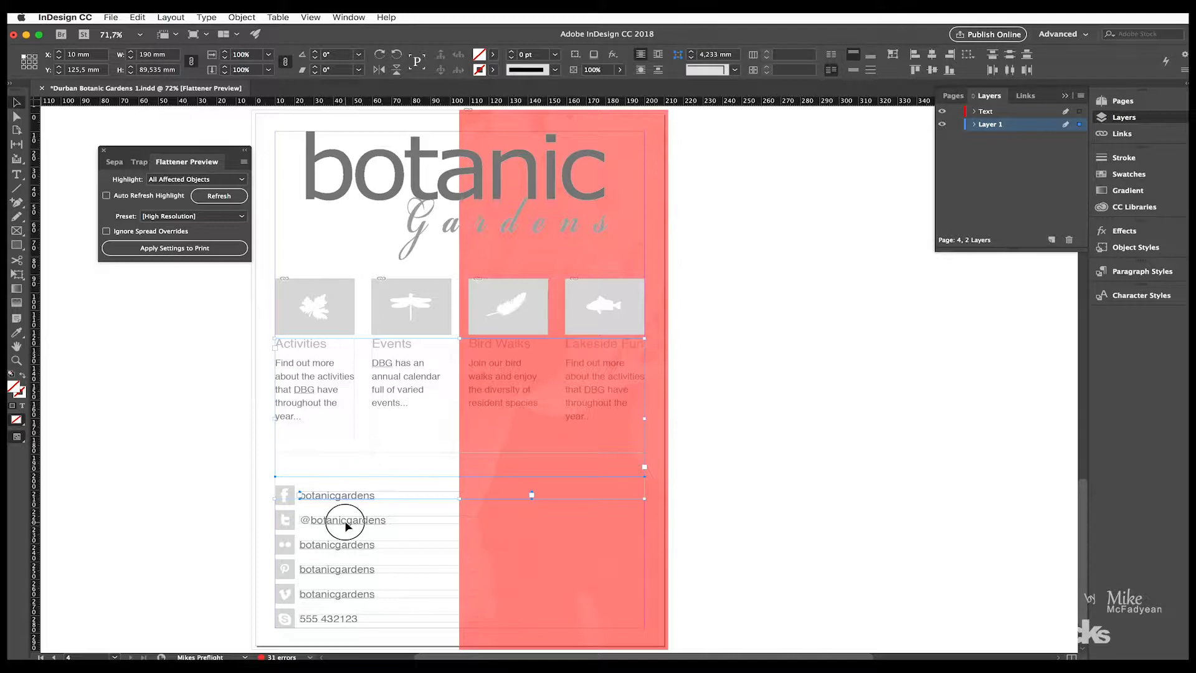
pyautogui.keyDown('shift'); pyautogui.click(353, 547); pyautogui.keyUp('shift')
pyautogui.keyDown('shift'); pyautogui.click(355, 572); pyautogui.keyUp('shift')
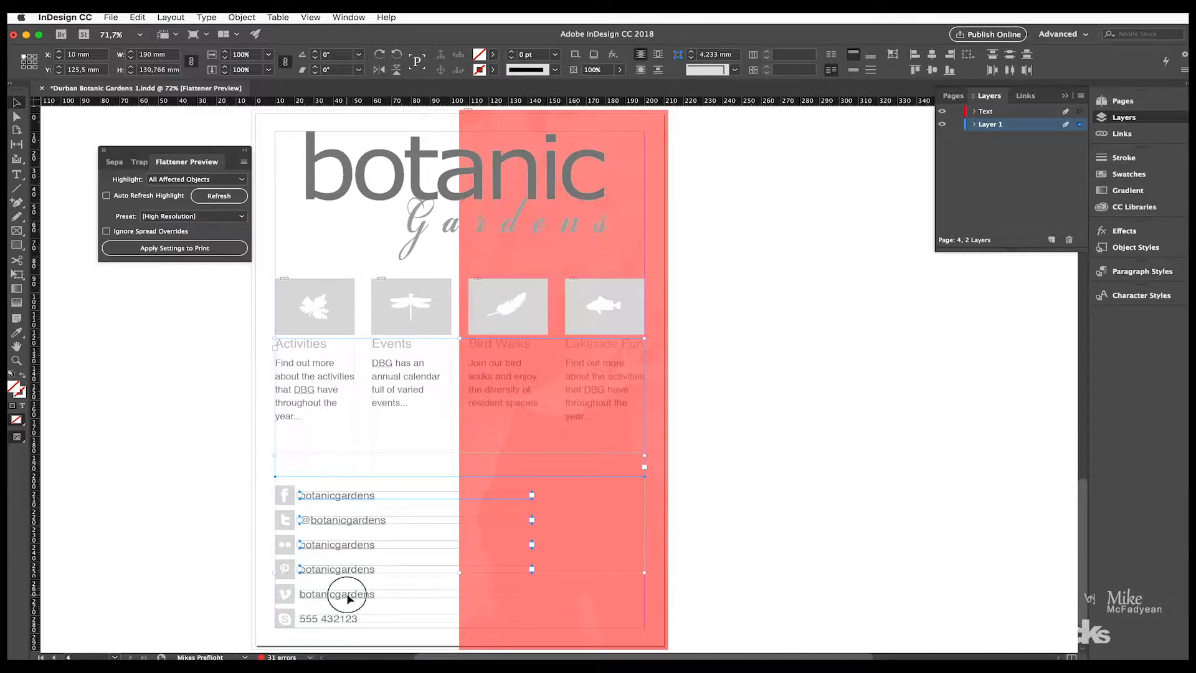
pyautogui.keyDown('shift'); pyautogui.click(350, 595); pyautogui.keyUp('shift')
pyautogui.moveTo(1078, 127); pyautogui.dragTo(1079, 111)
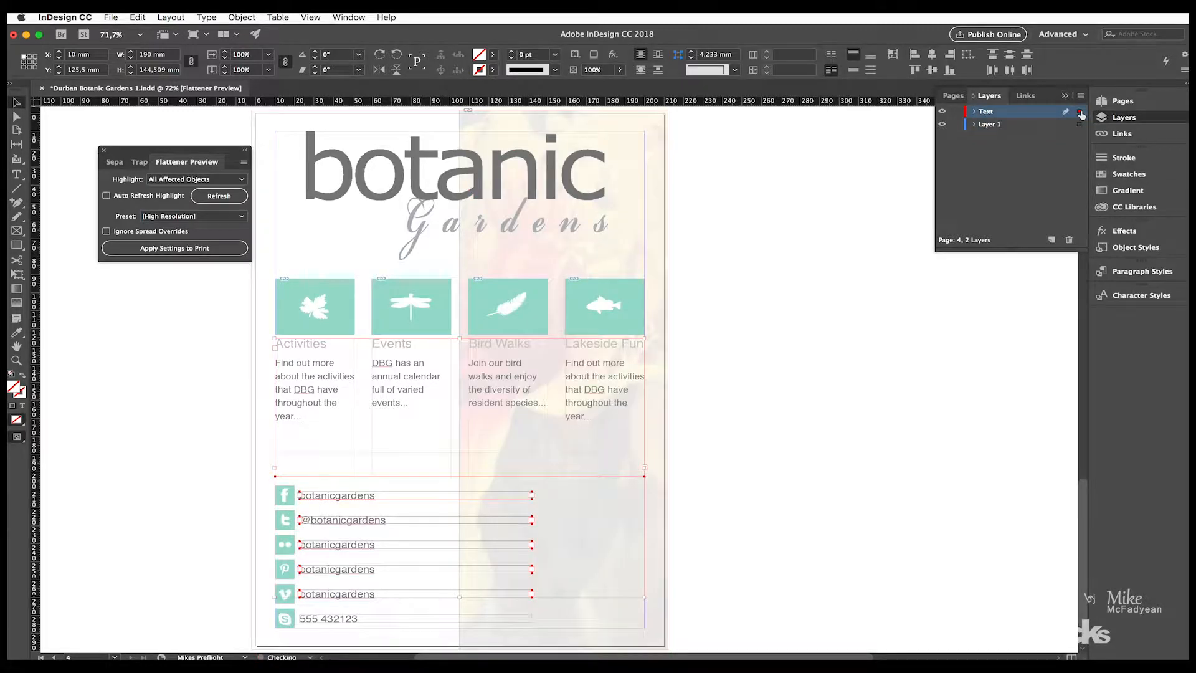
pyautogui.click(220, 198)
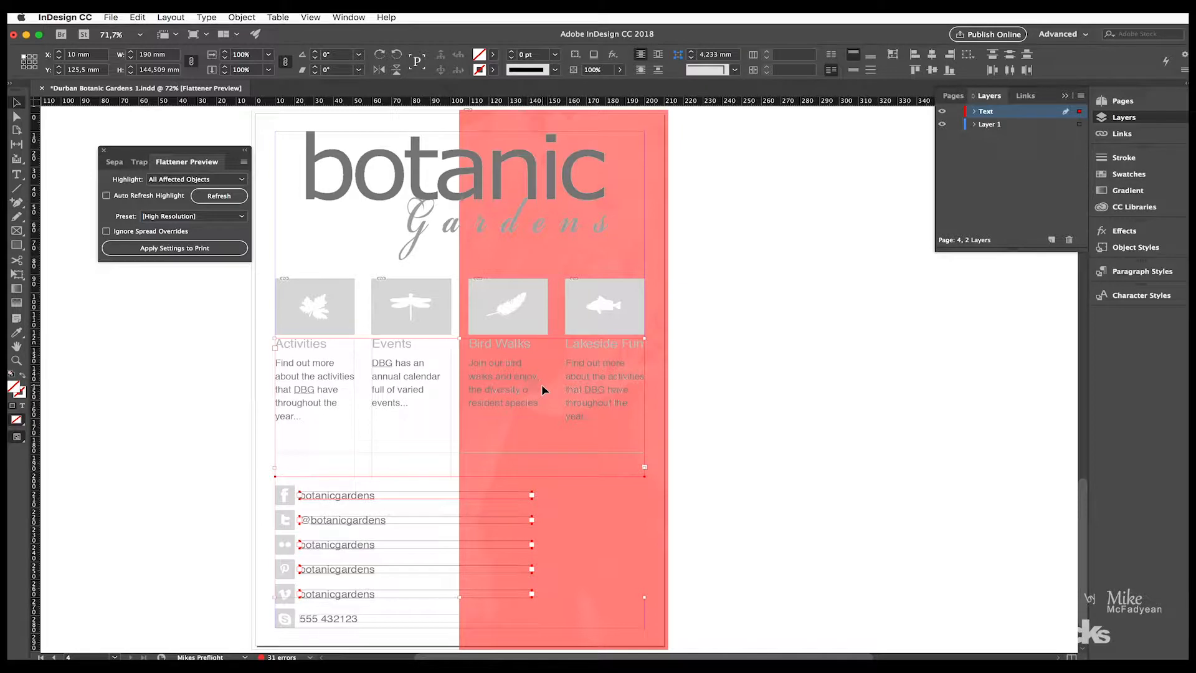
# Rename Layer 1 as Graphics and Images
pyautogui.doubleClick(984, 127)
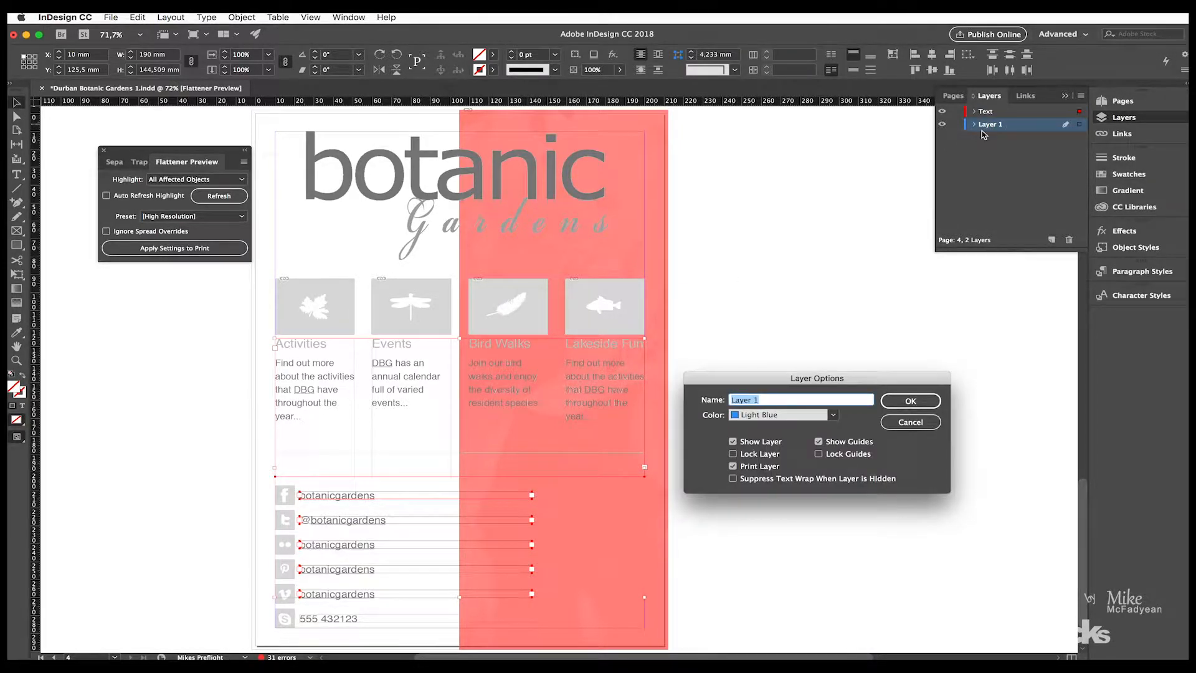
pyautogui.write('Graphics and Images')
pyautogui.press('Return')
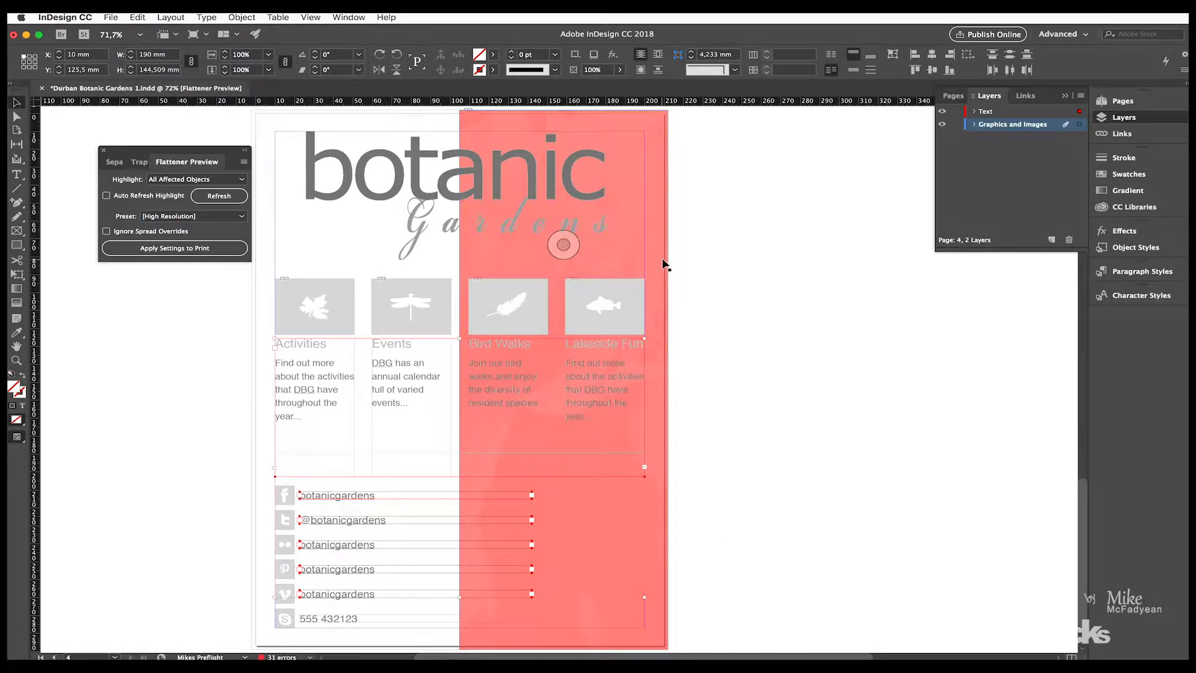
# Move the text frame beginning "For more than 450 years" on page 3 to the Text layer
pyautogui.hotkey('shift', 'pageup')
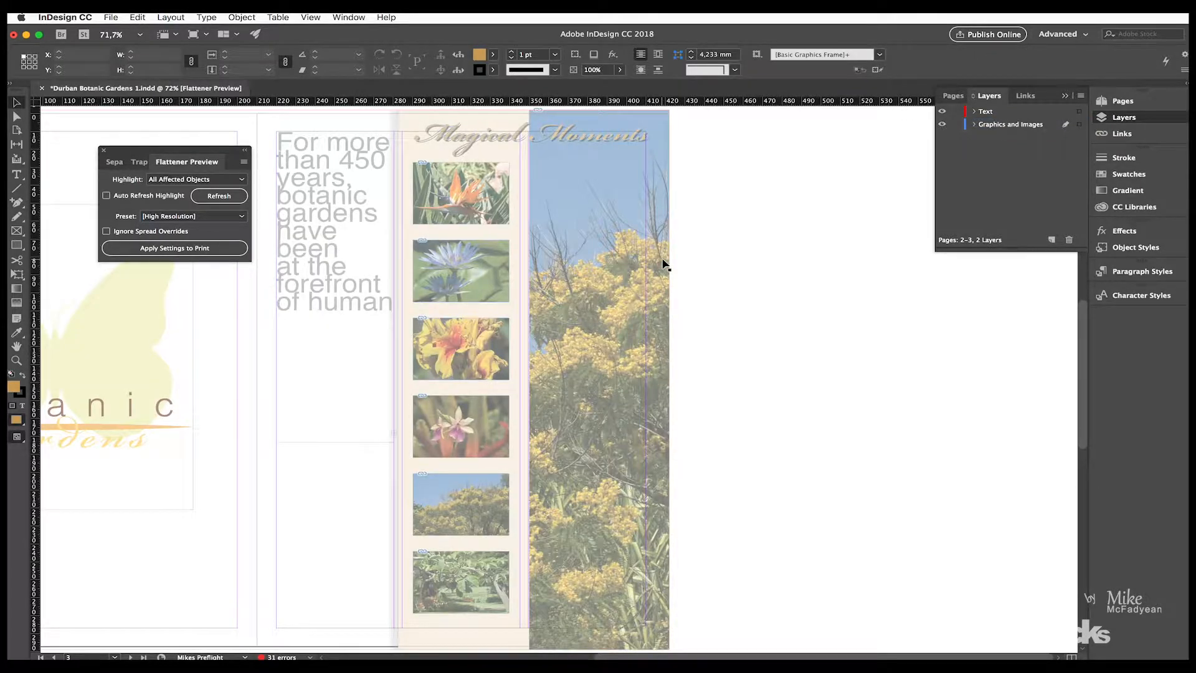
pyautogui.hotkey('shift', 'pageup')
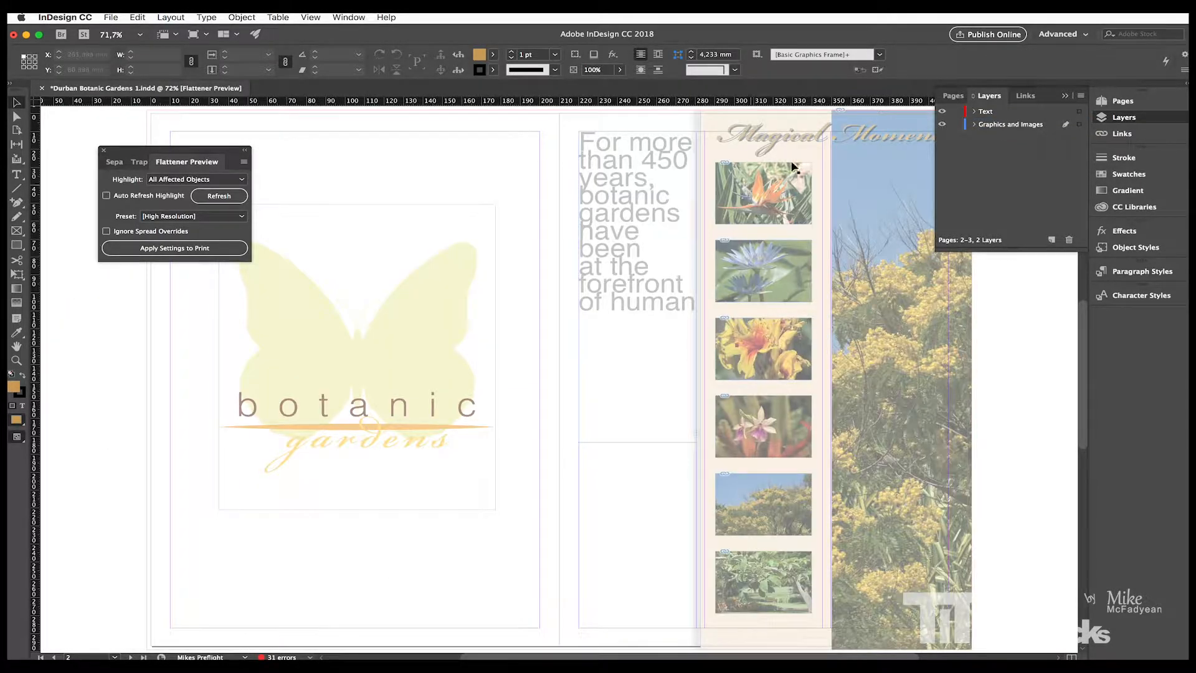
pyautogui.click(621, 185)
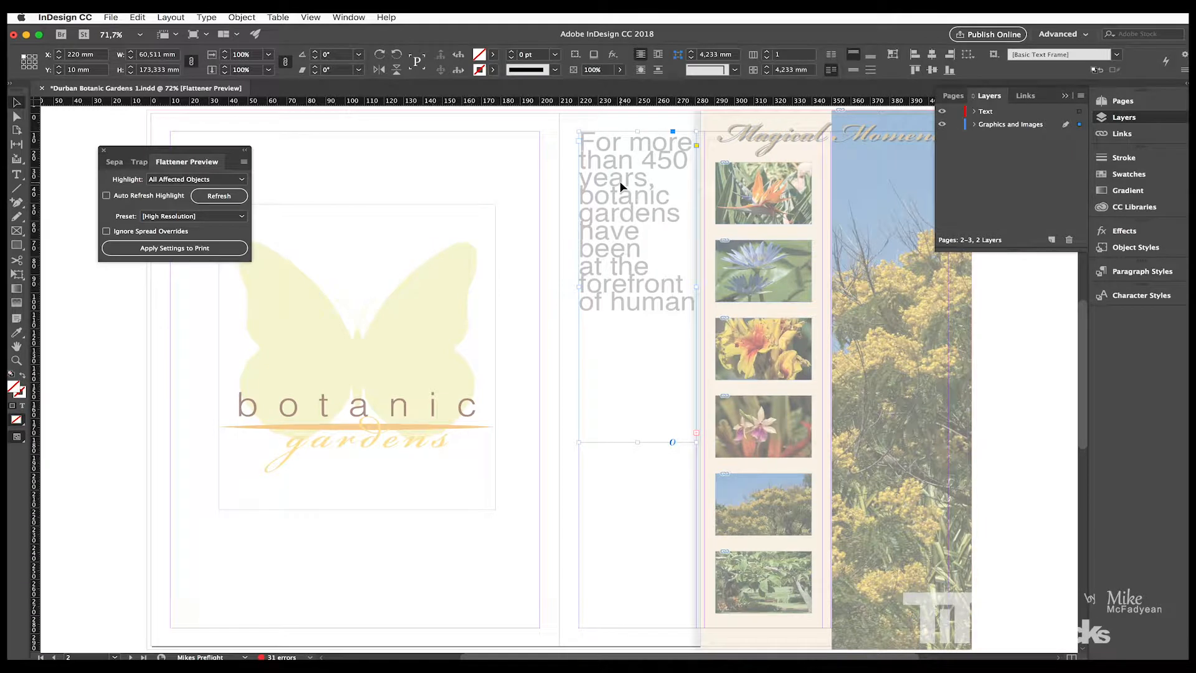
pyautogui.click(1080, 126)
pyautogui.moveTo(1080, 126); pyautogui.dragTo(1080, 112)
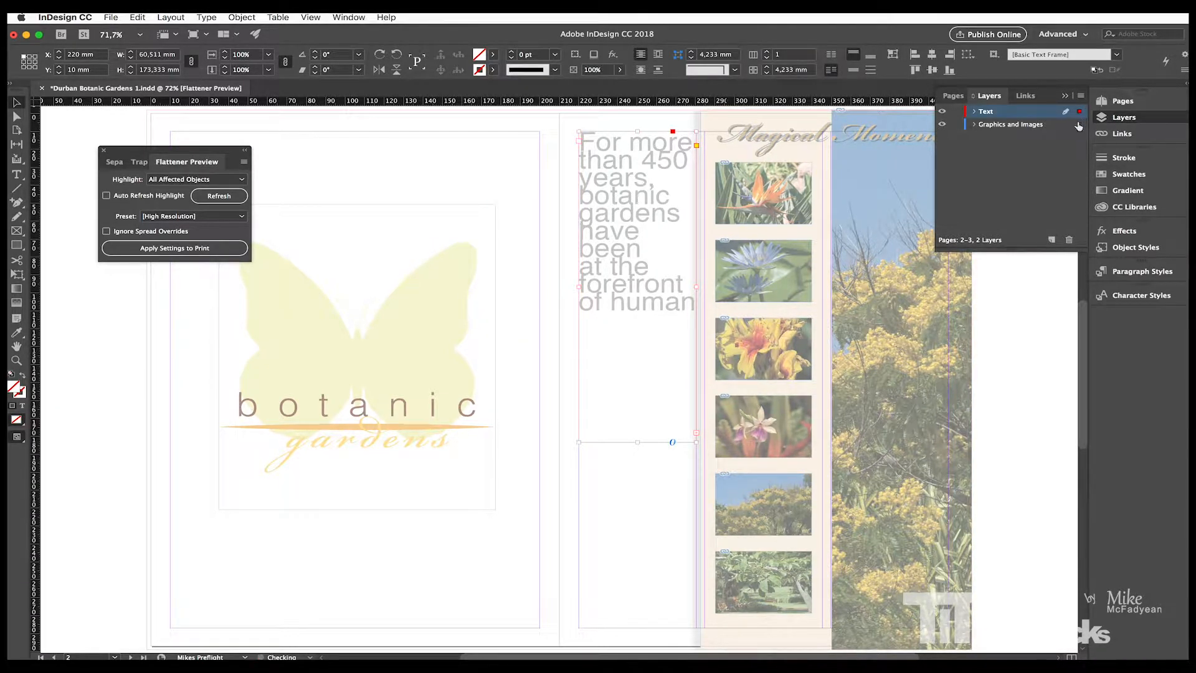
# Refresh the flattener highlight on the page 2–3 spread and close Flattener Preview
pyautogui.click(215, 196)
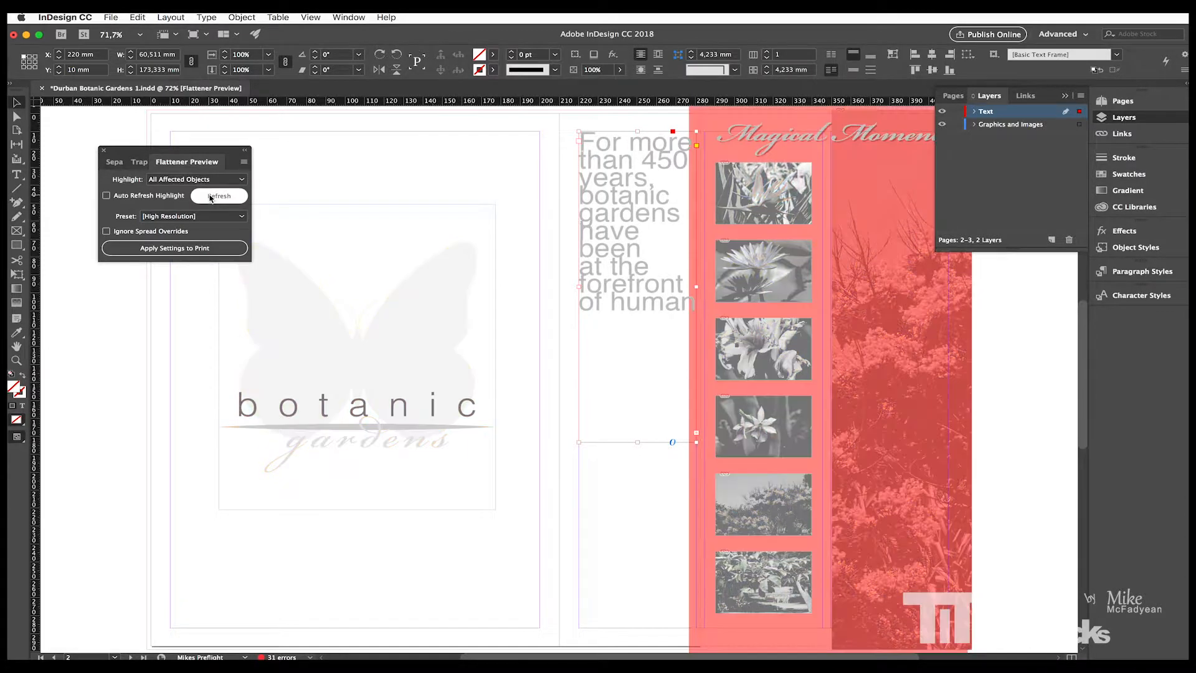
pyautogui.click(357, 357)
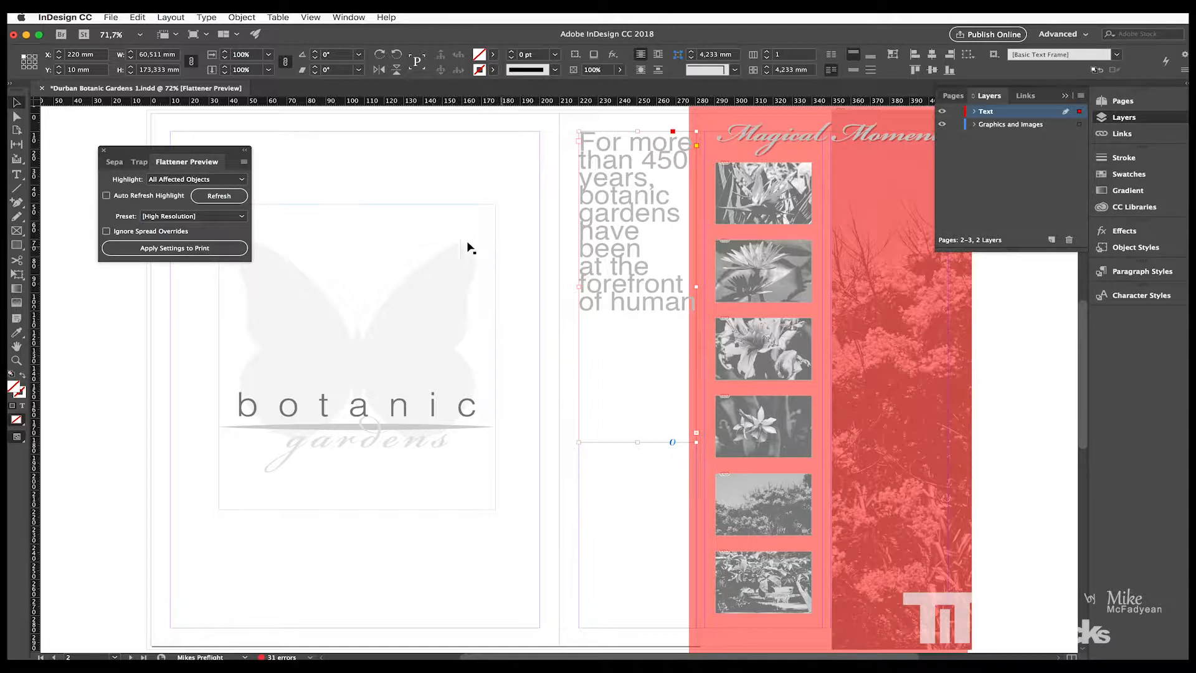
pyautogui.click(220, 198)
pyautogui.click(104, 151)
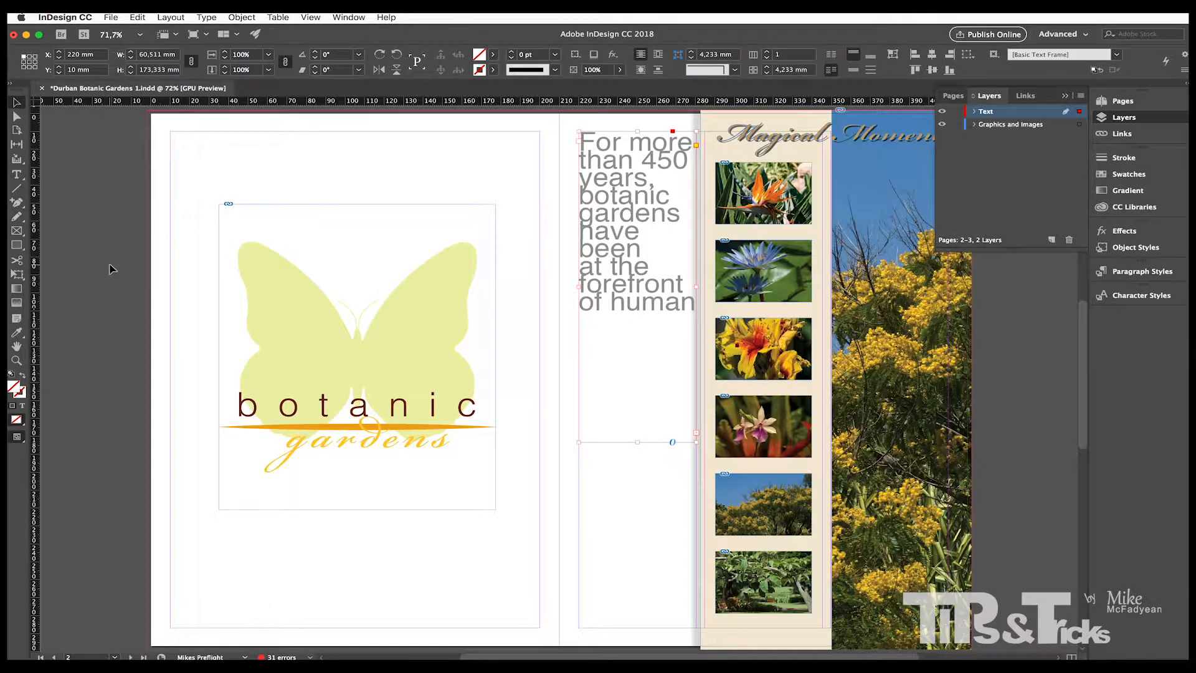
# Extend the page 3 text frame down to the lower margin, giving it a height of 277 mm
pyautogui.click(111, 268)
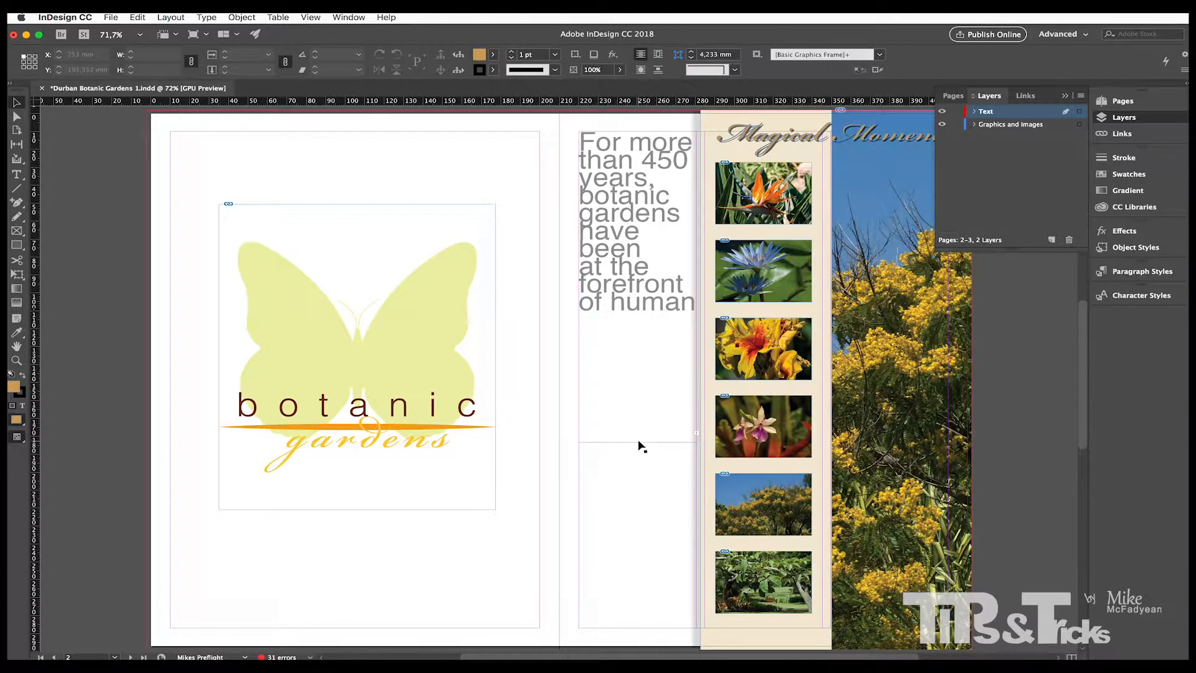
pyautogui.click(635, 308)
pyautogui.moveTo(637, 442); pyautogui.dragTo(635, 627)
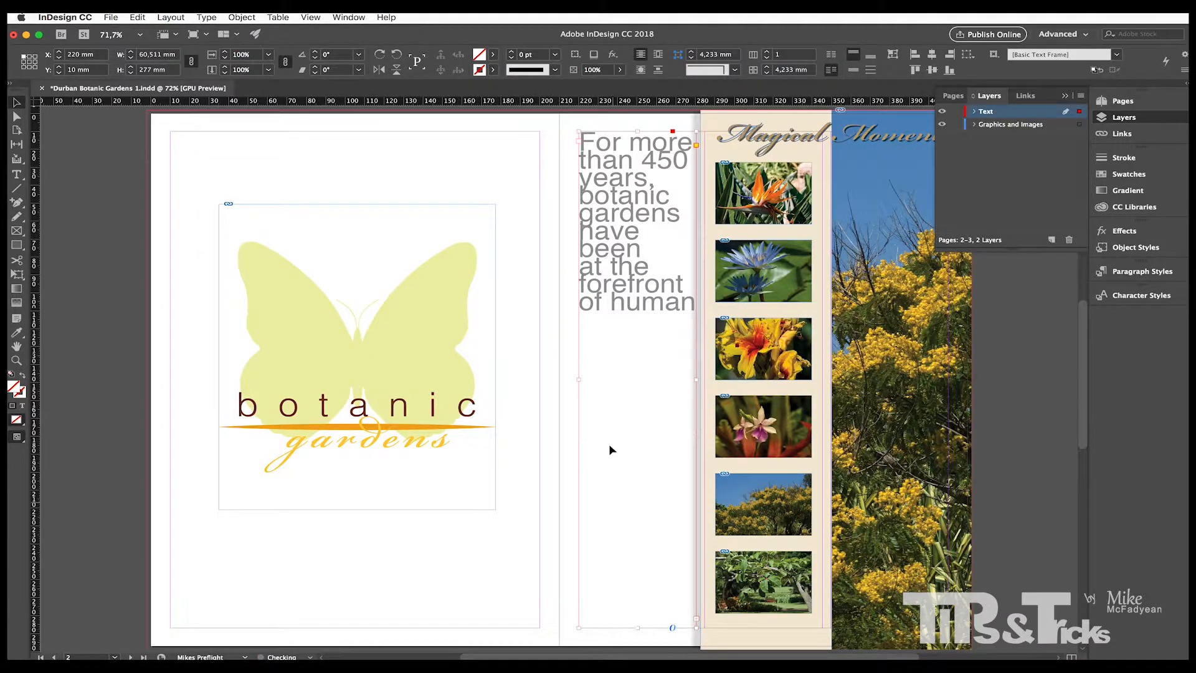
# Set the font size of the opening paragraph in the page 3 text frame to 21 pt
pyautogui.doubleClick(635, 307)
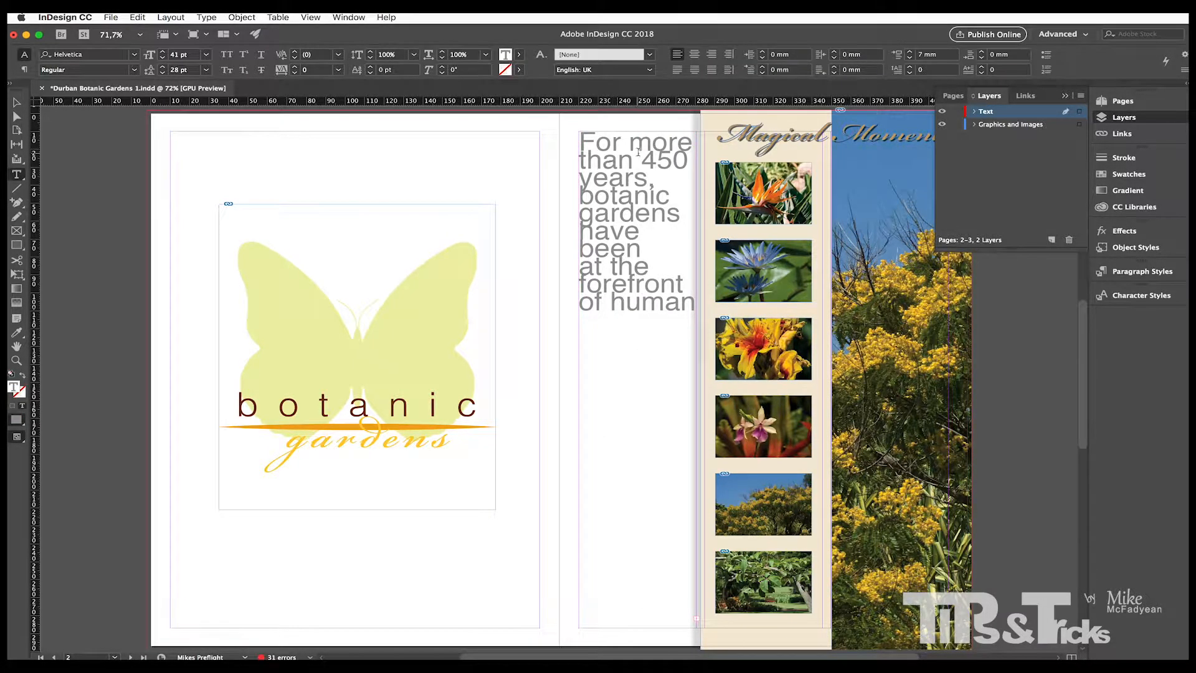
pyautogui.click(584, 142)
pyautogui.scroll(-1, 645, 430)
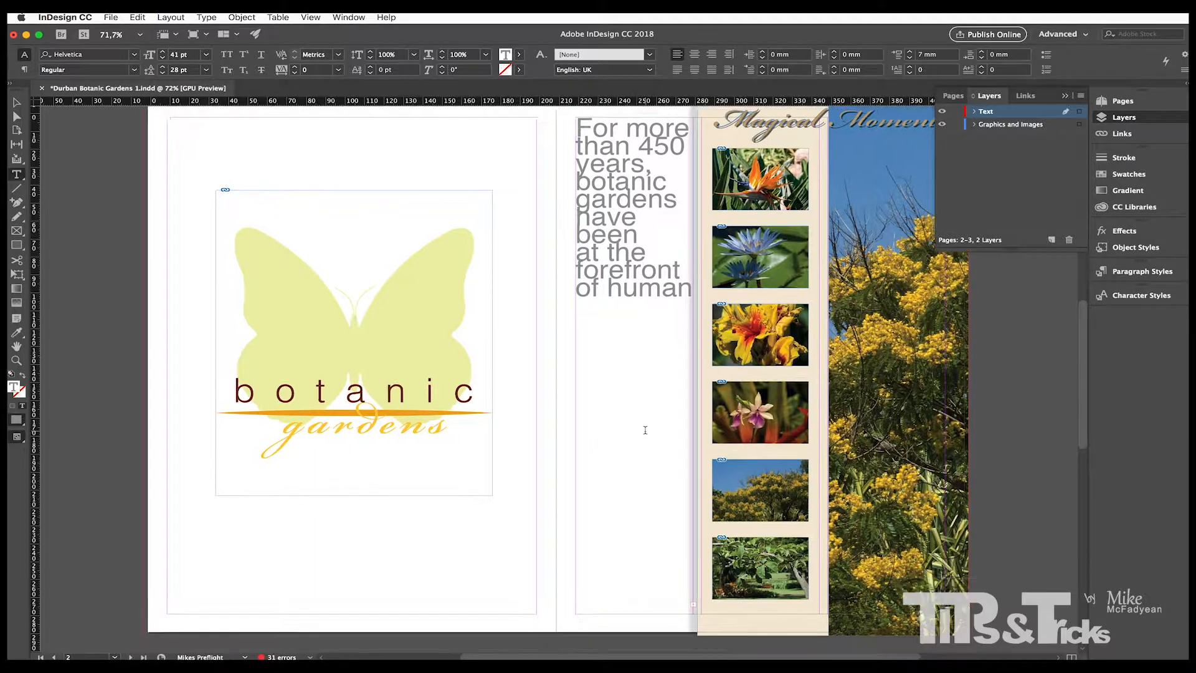
pyautogui.scroll(-4, 646, 430)
pyautogui.scroll(5, 646, 430)
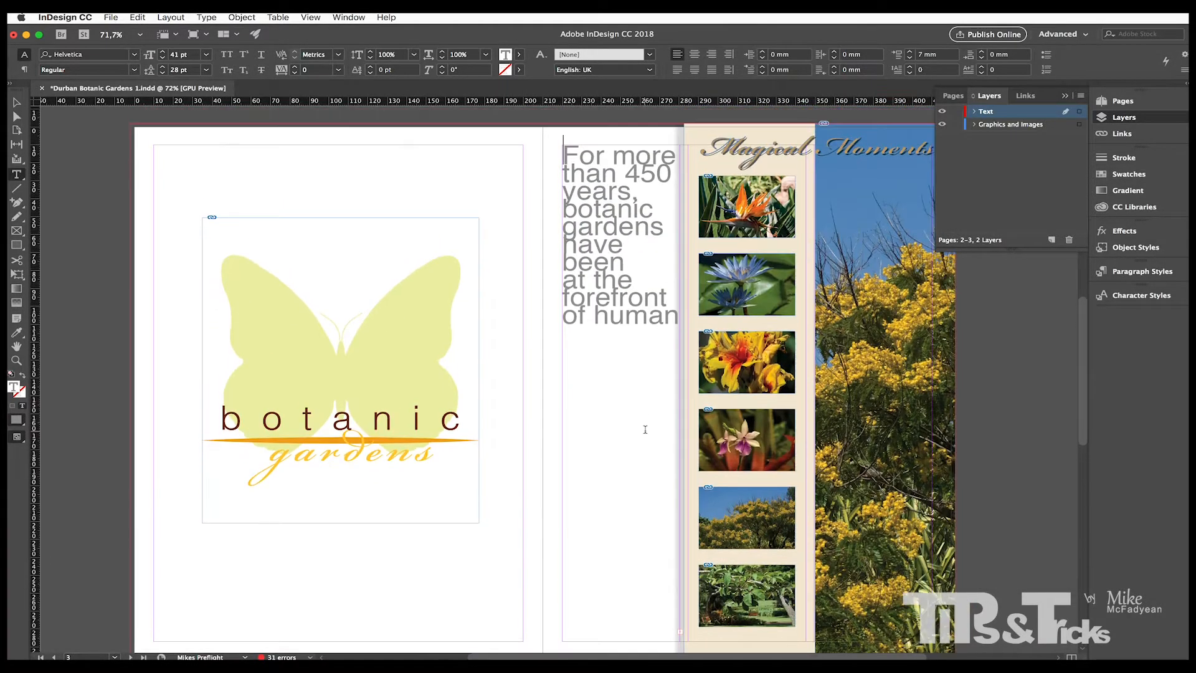
pyautogui.tripleClick(589, 184)
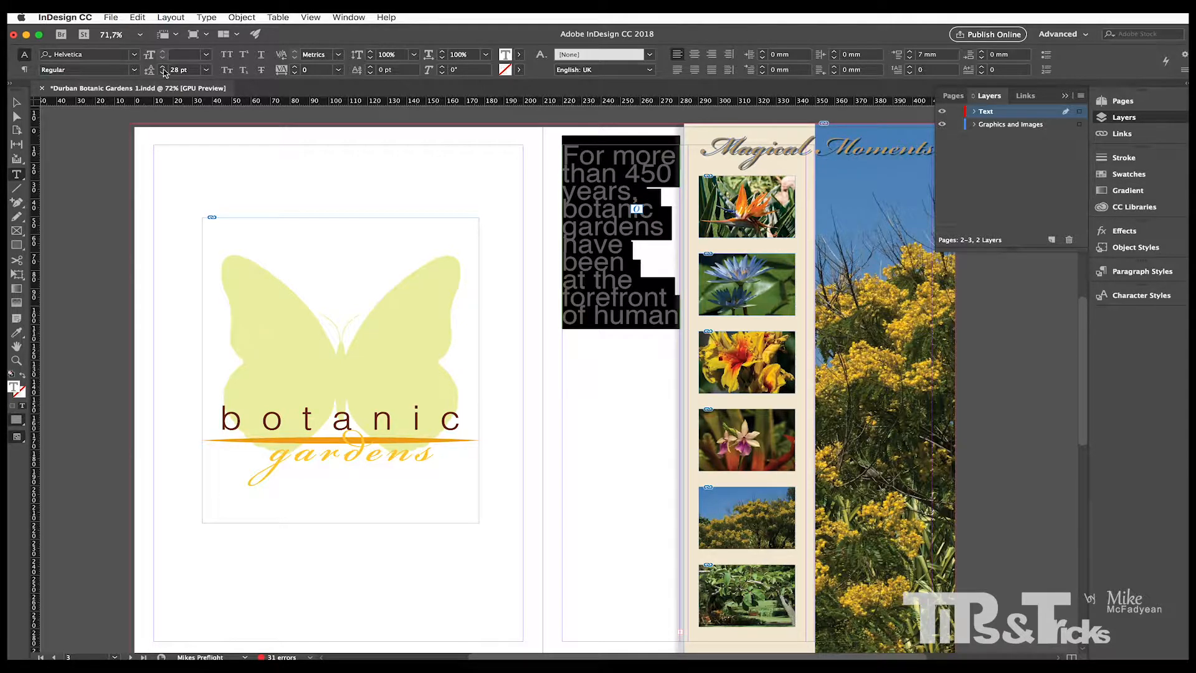
pyautogui.click(206, 54)
pyautogui.click(197, 158)
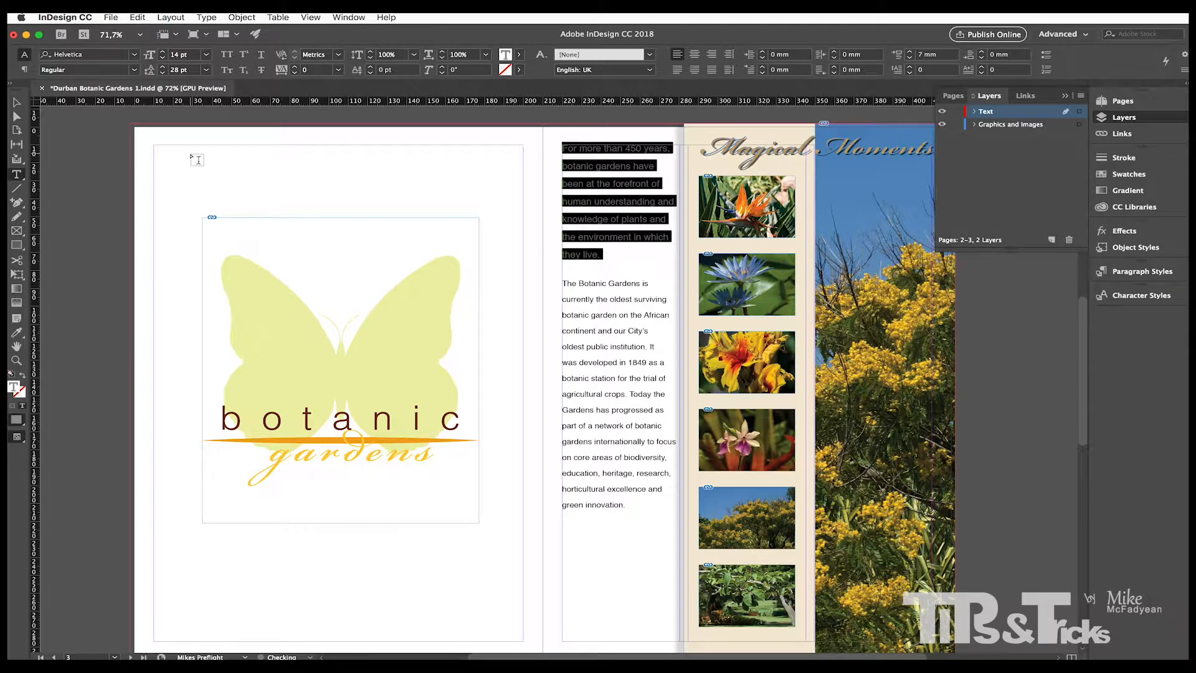
pyautogui.click(164, 53)
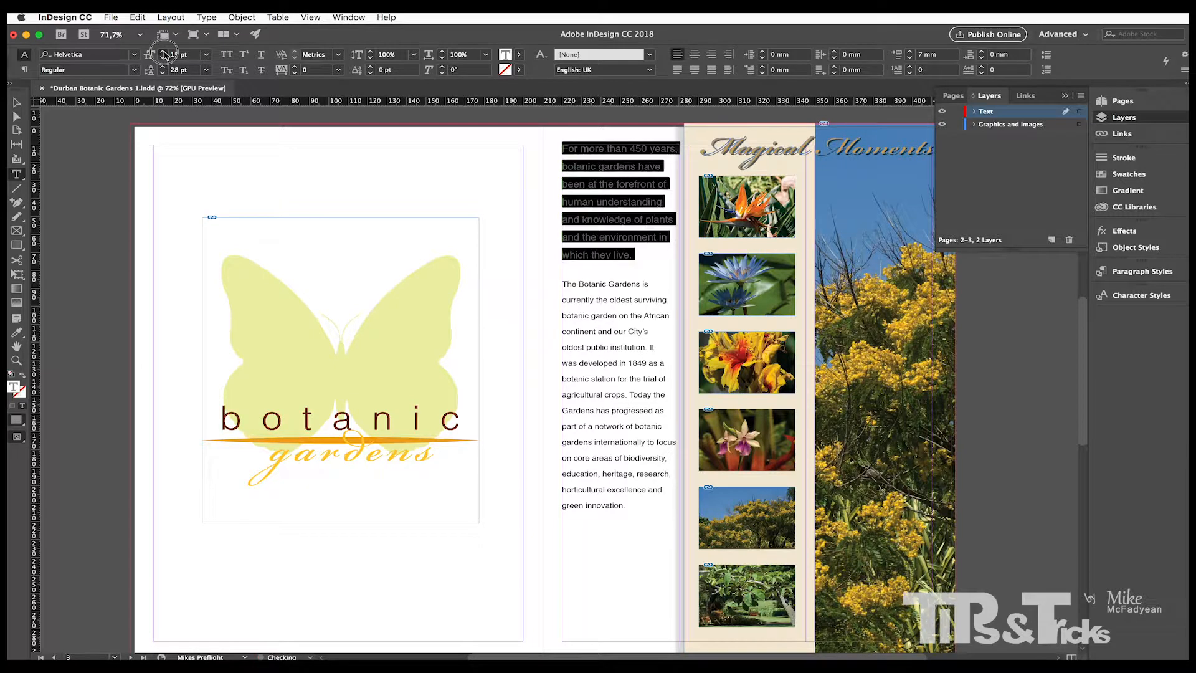
pyautogui.click(163, 53)
pyautogui.click(163, 53)
pyautogui.click(164, 53)
pyautogui.click(164, 53)
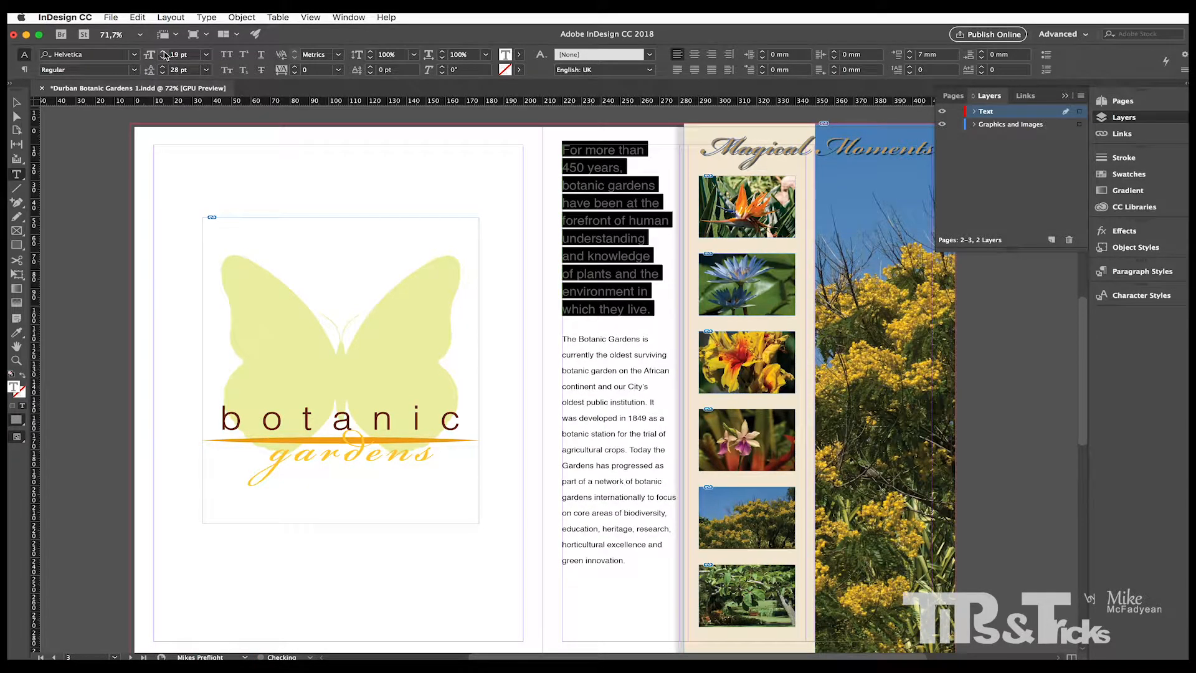
pyautogui.click(164, 53)
pyautogui.click(164, 53)
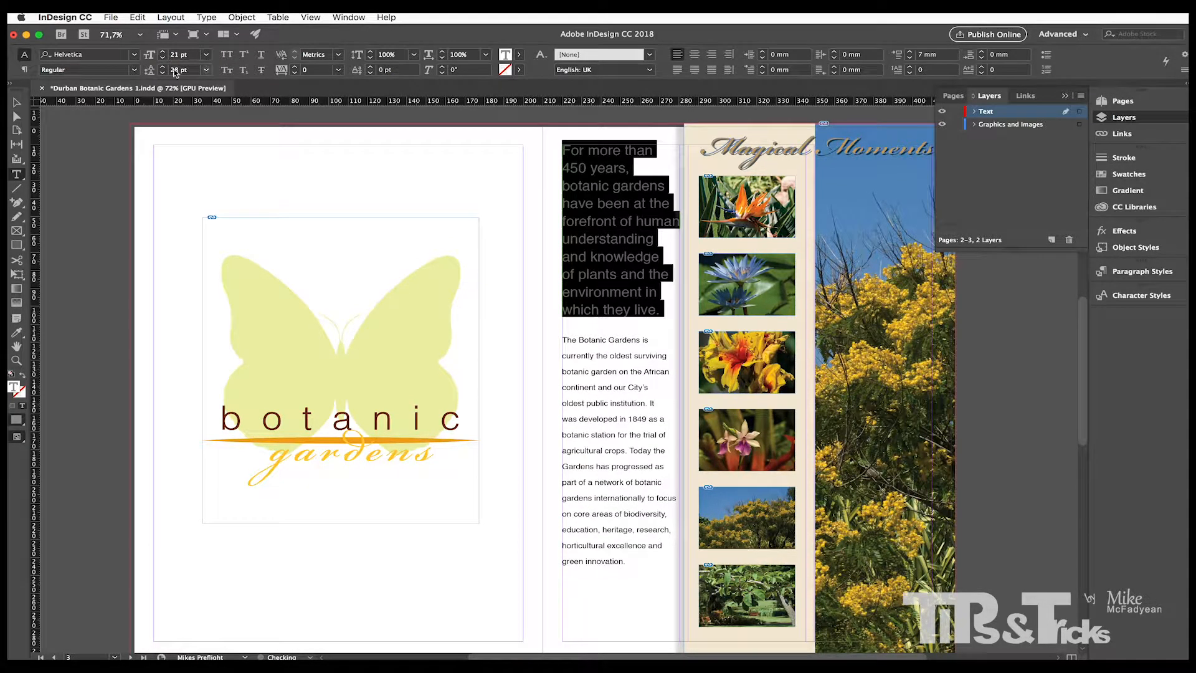
pyautogui.click(643, 547)
pyautogui.moveTo(626, 561); pyautogui.dragTo(561, 339)
pyautogui.click(585, 424)
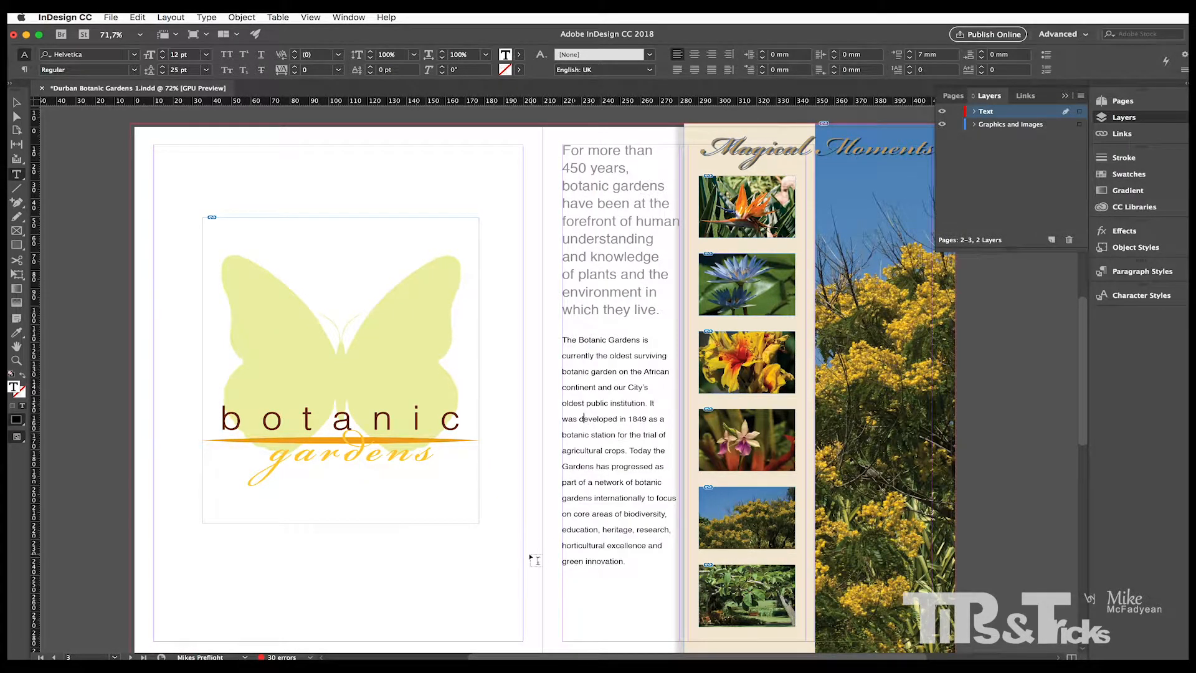
pyautogui.press('Escape')
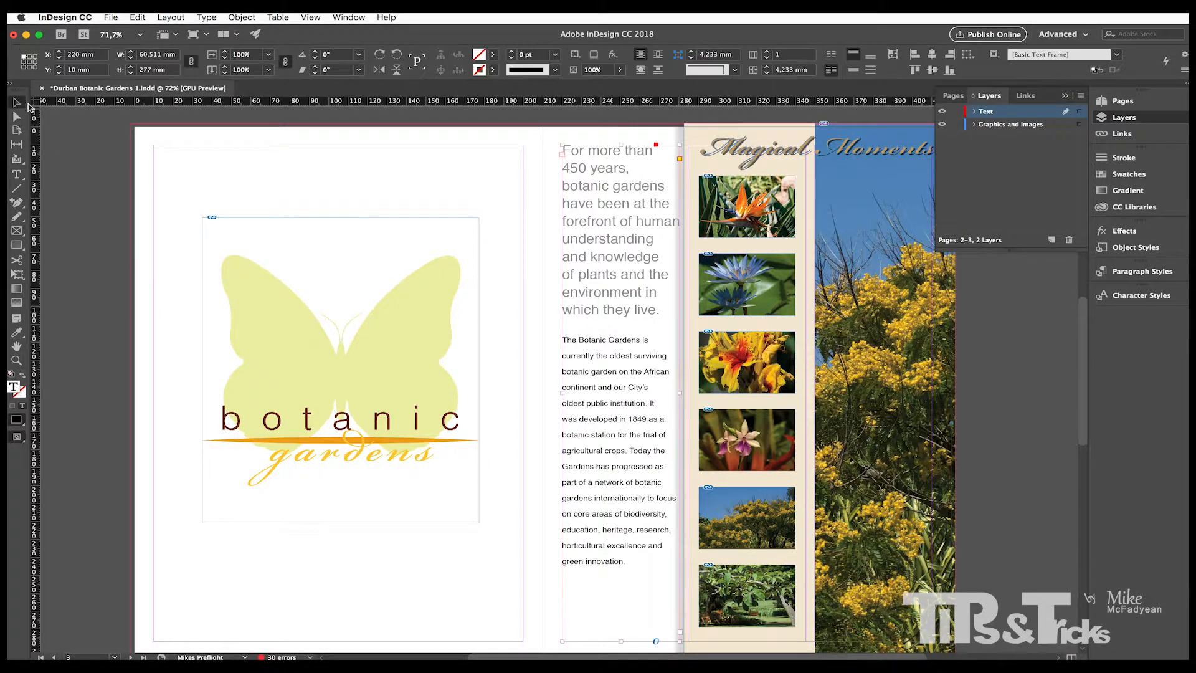
pyautogui.click(677, 249)
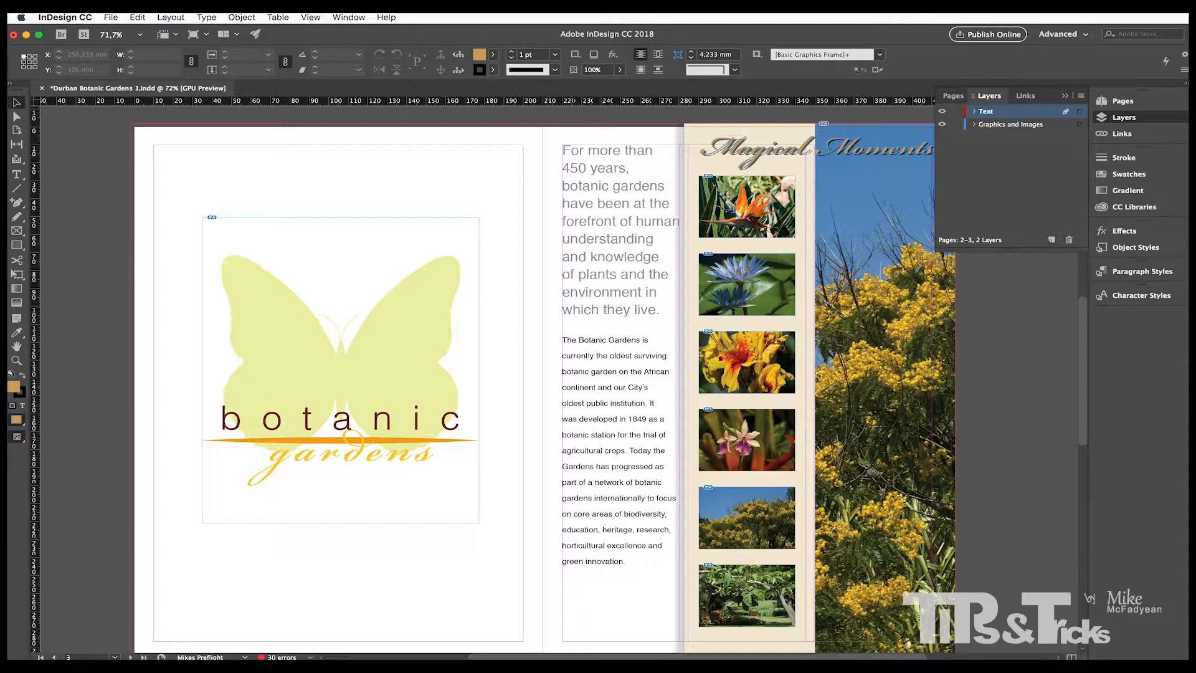
pyautogui.click(629, 360)
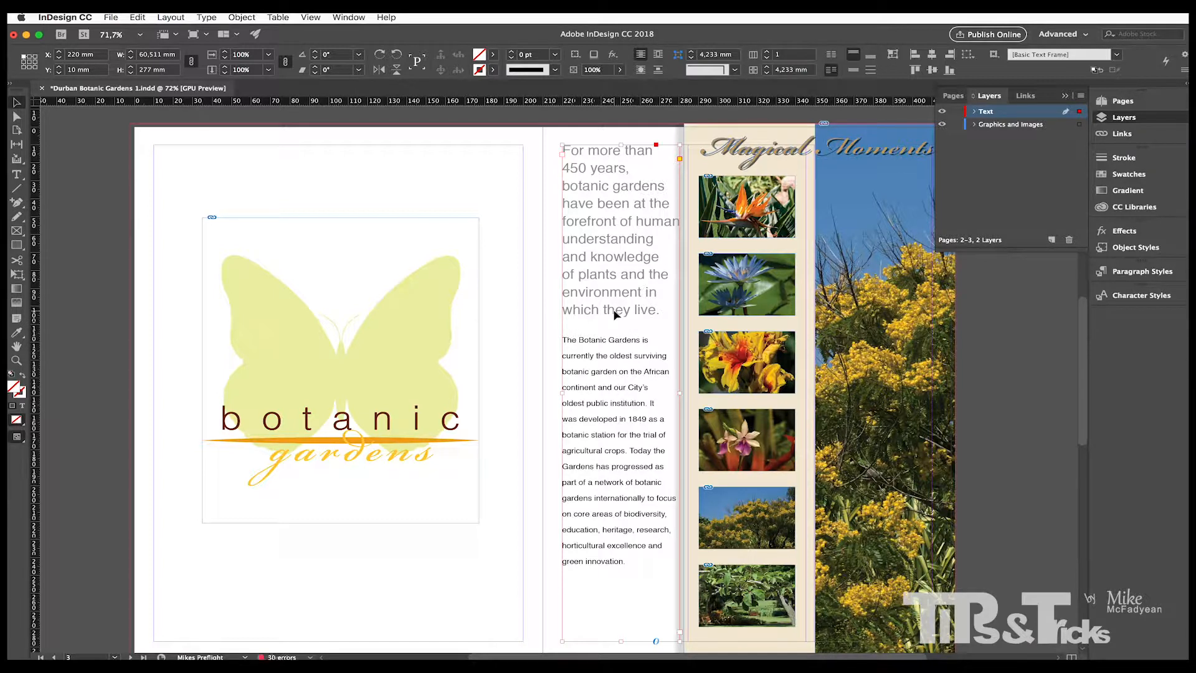
pyautogui.click(530, 164)
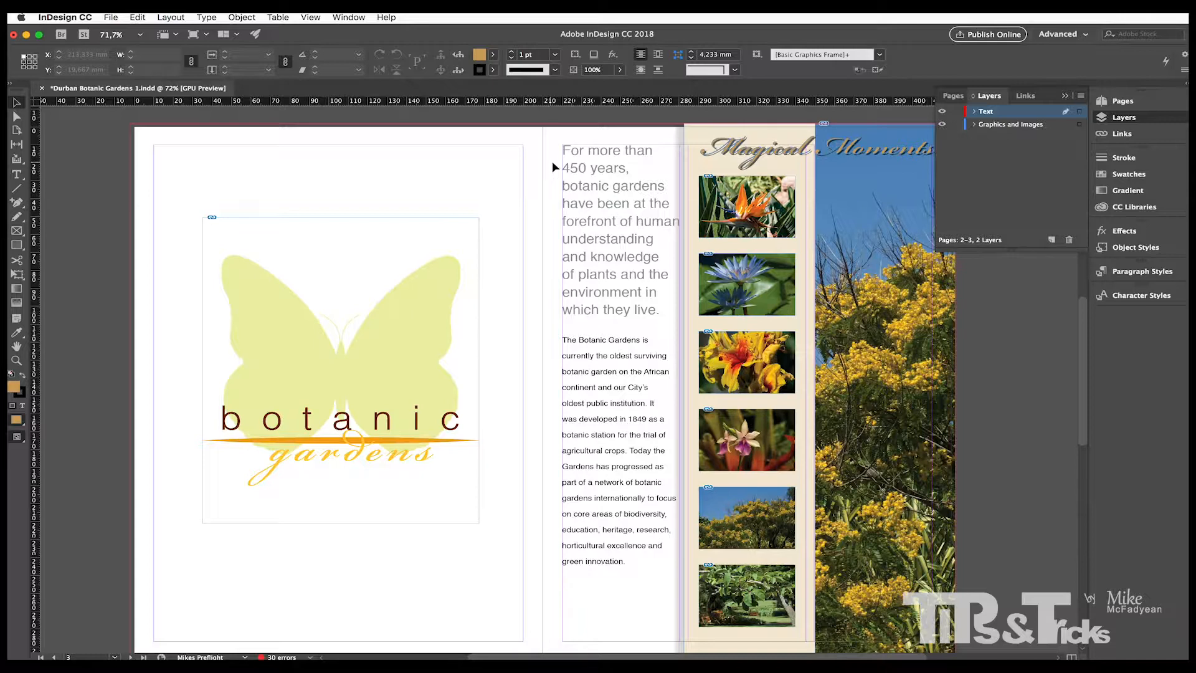
# Convert the text in the page 3 text frame to outlines
pyautogui.click(623, 221)
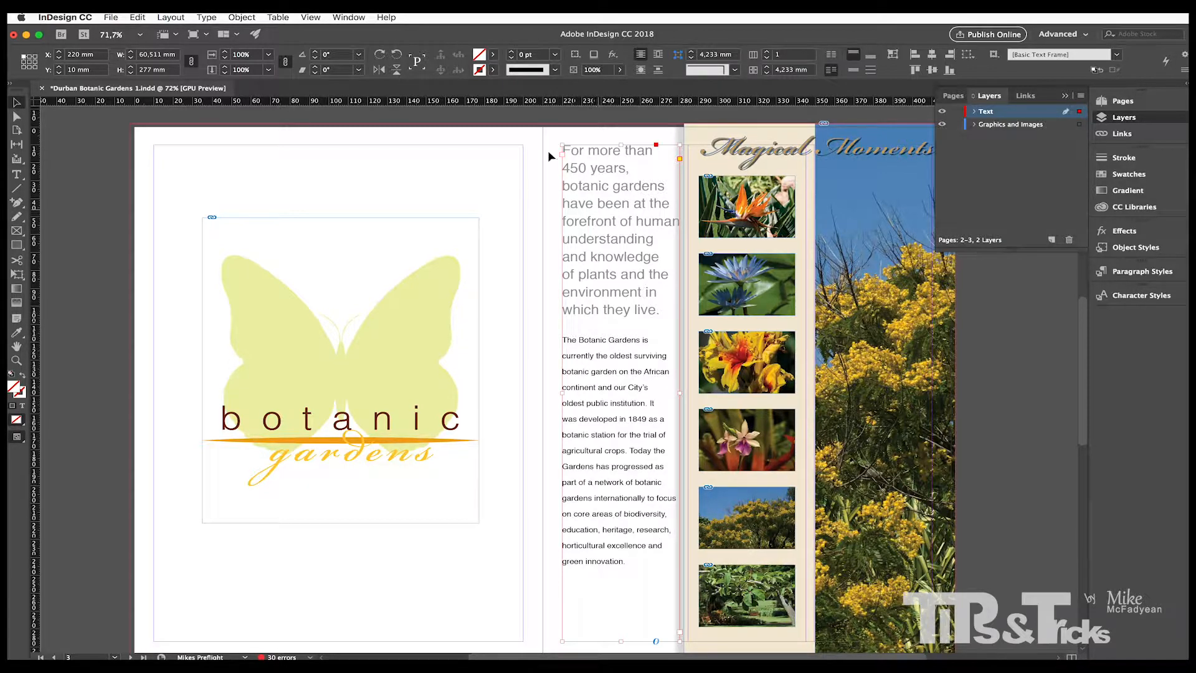
pyautogui.click(209, 17)
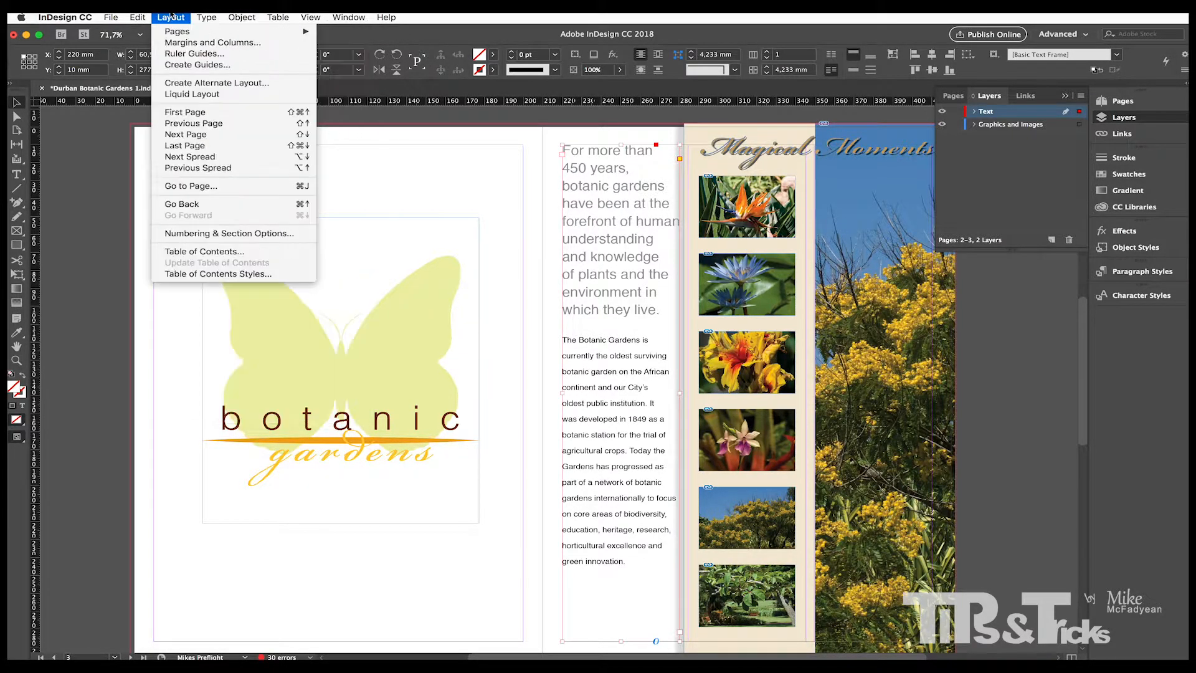
pyautogui.moveTo(209, 18)
pyautogui.click(250, 163)
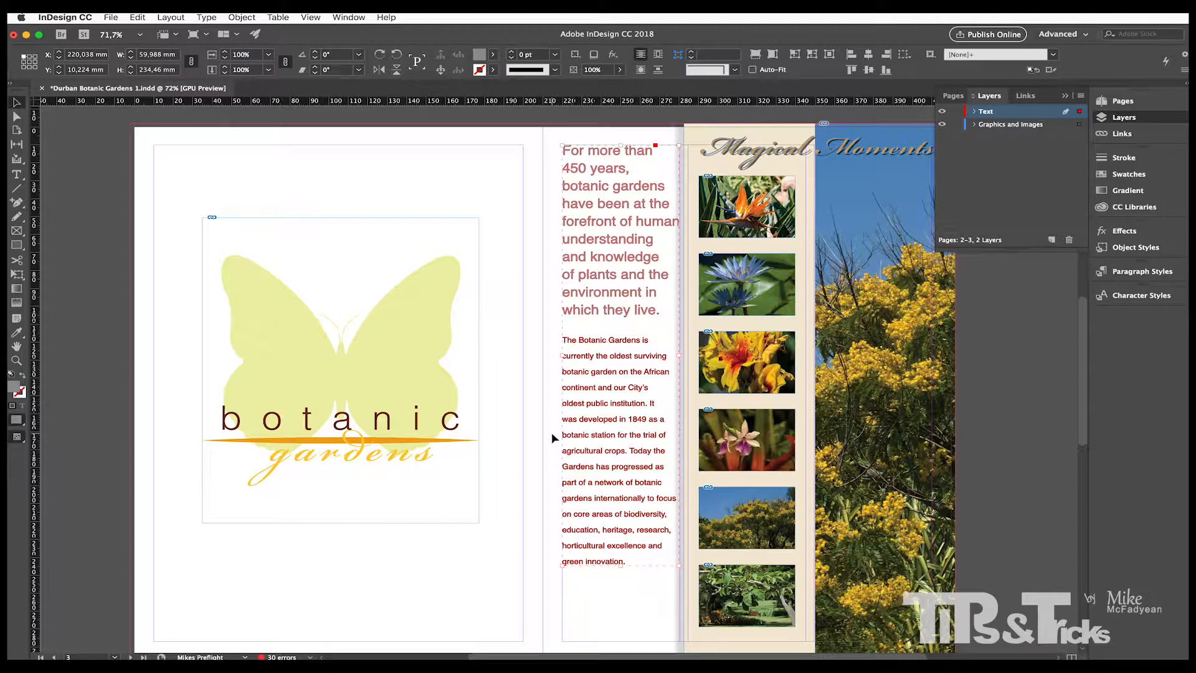
# Check the Magical Moments heading frame on page 3 and go to page 4
pyautogui.click(755, 154)
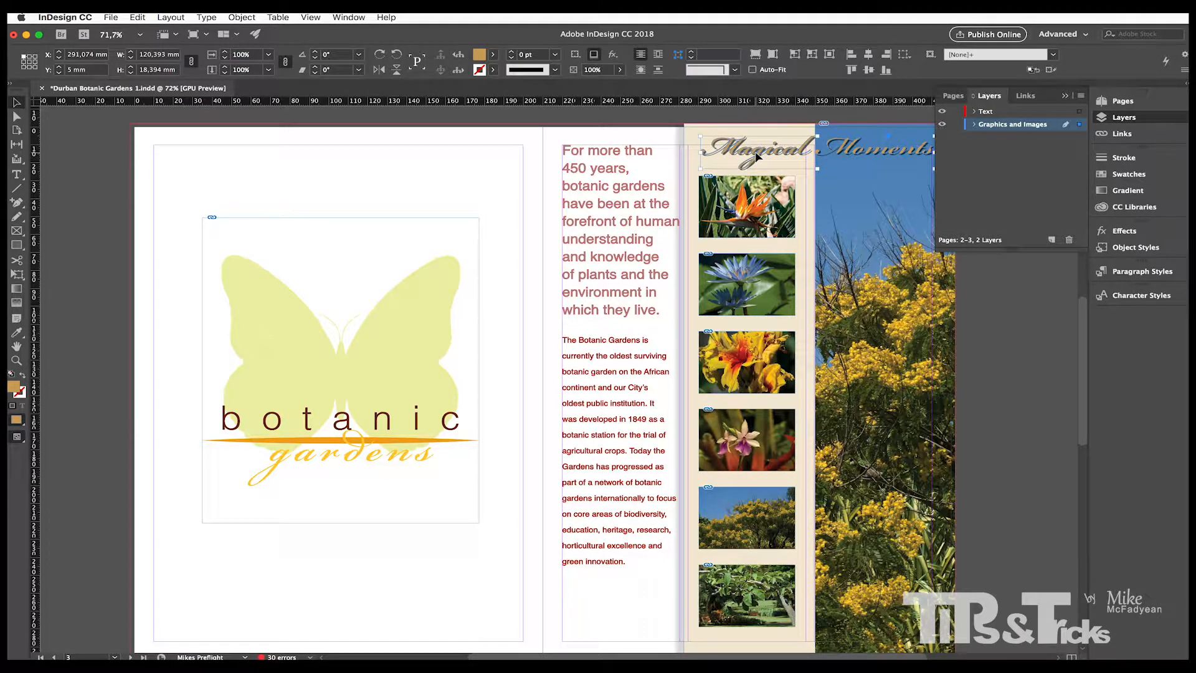
pyautogui.click(501, 129)
pyautogui.hotkey('shift', 'pagedown')
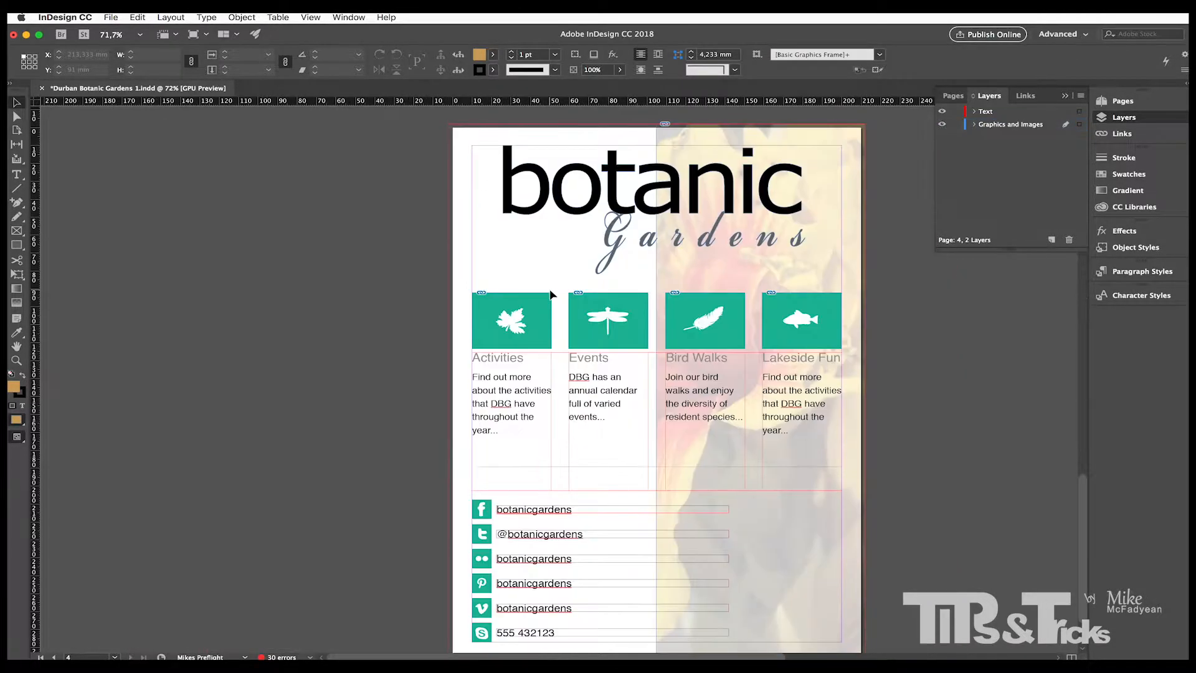
# Convert the four-column Activities, Events, Bird Walks and Lakeside Fun text frame on page 4 to outlines
pyautogui.click(510, 389)
pyautogui.click(207, 18)
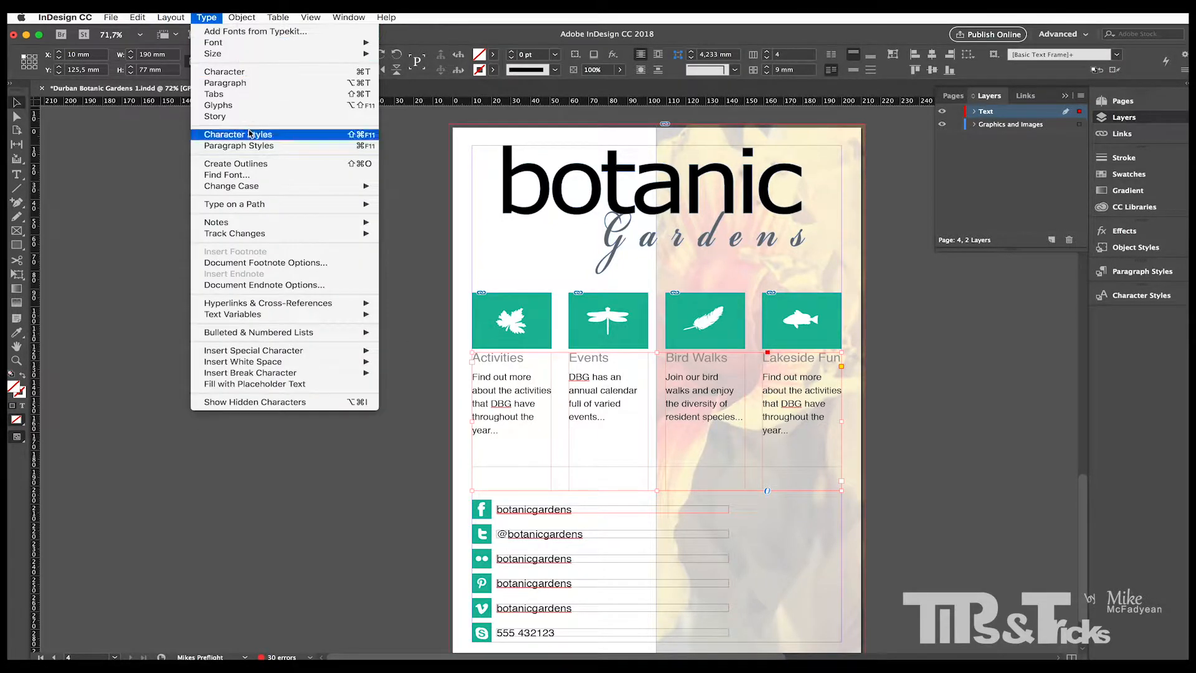
pyautogui.click(250, 166)
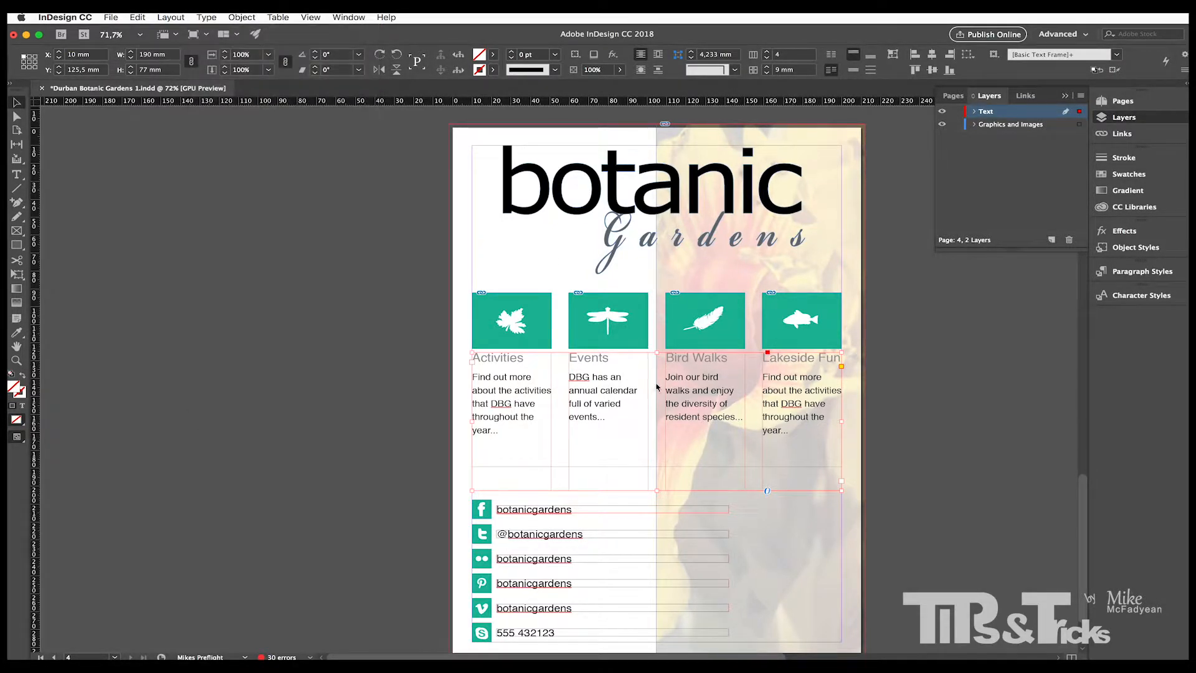
# Convert the six social media and contact text frames beside the green icons on page 4 to outlines together
pyautogui.click(533, 511)
pyautogui.keyDown('shift'); pyautogui.click(530, 536); pyautogui.keyUp('shift')
pyautogui.keyDown('shift'); pyautogui.click(542, 560); pyautogui.keyUp('shift')
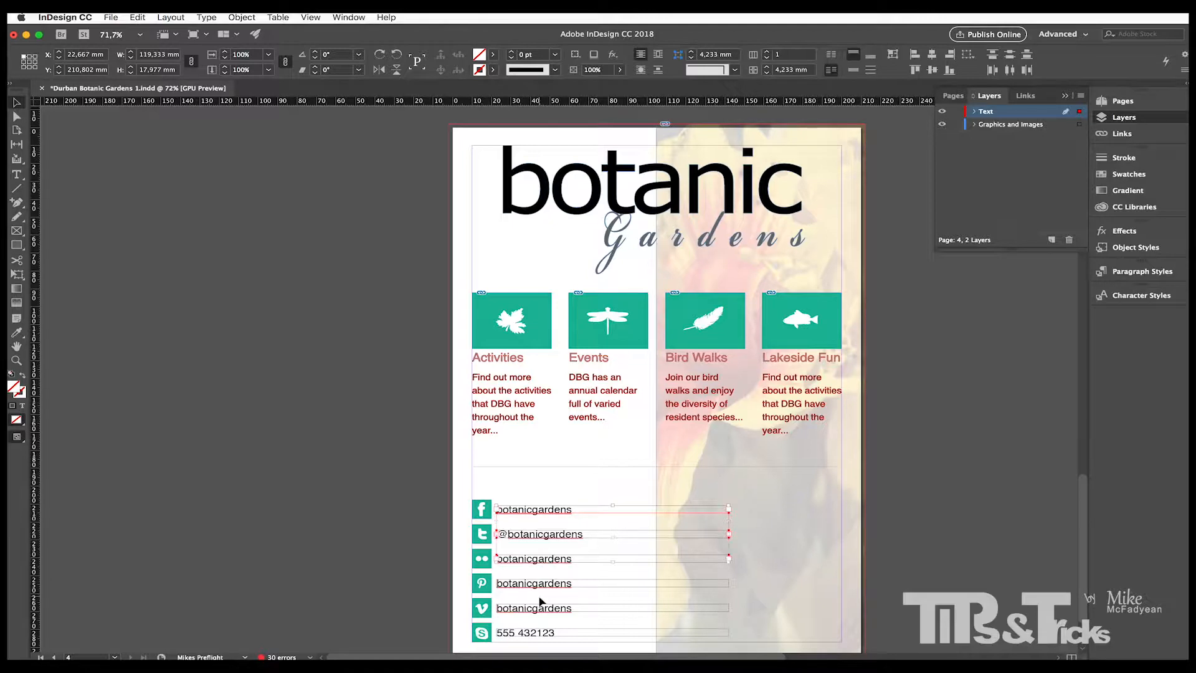
pyautogui.keyDown('shift'); pyautogui.click(550, 589); pyautogui.keyUp('shift')
pyautogui.keyDown('shift'); pyautogui.click(541, 610); pyautogui.keyUp('shift')
pyautogui.keyDown('shift'); pyautogui.click(535, 633); pyautogui.keyUp('shift')
pyautogui.click(206, 16)
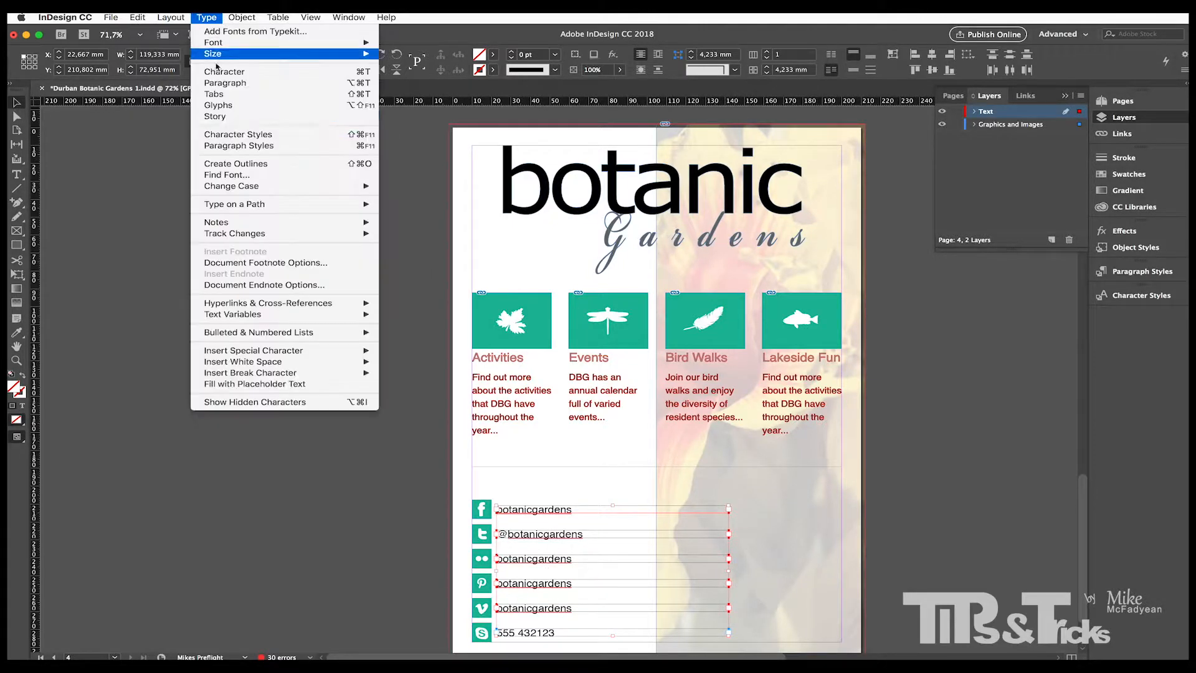
pyautogui.click(235, 164)
# Check the botanic Gardens logo on page 4 and review the inner spread and the cover page
pyautogui.click(617, 246)
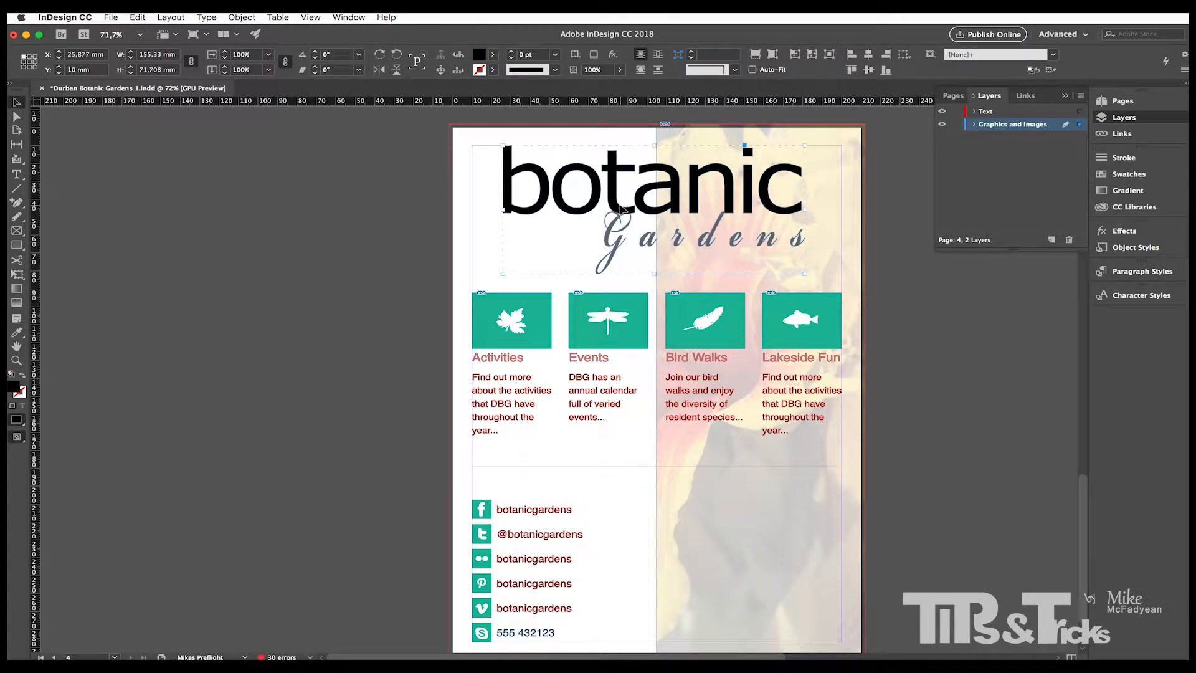
pyautogui.click(345, 205)
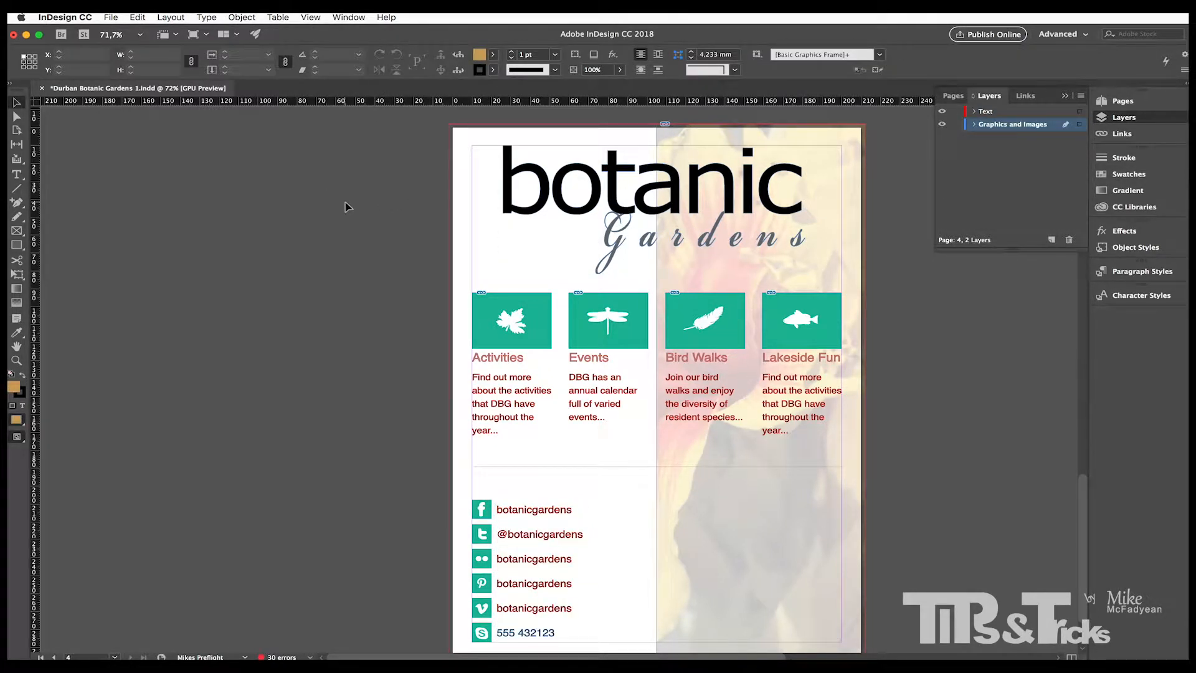
pyautogui.hotkey('shift', 'pageup')
pyautogui.hotkey('shift', 'pageup')
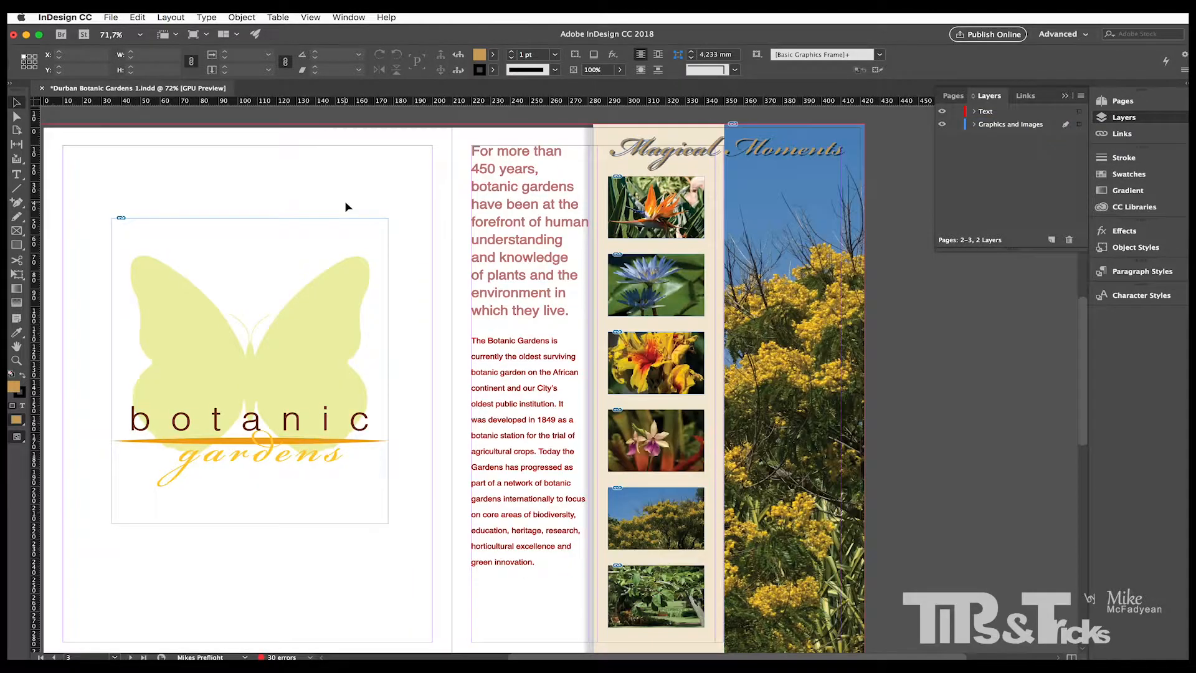
pyautogui.hotkey('shift', 'pageup')
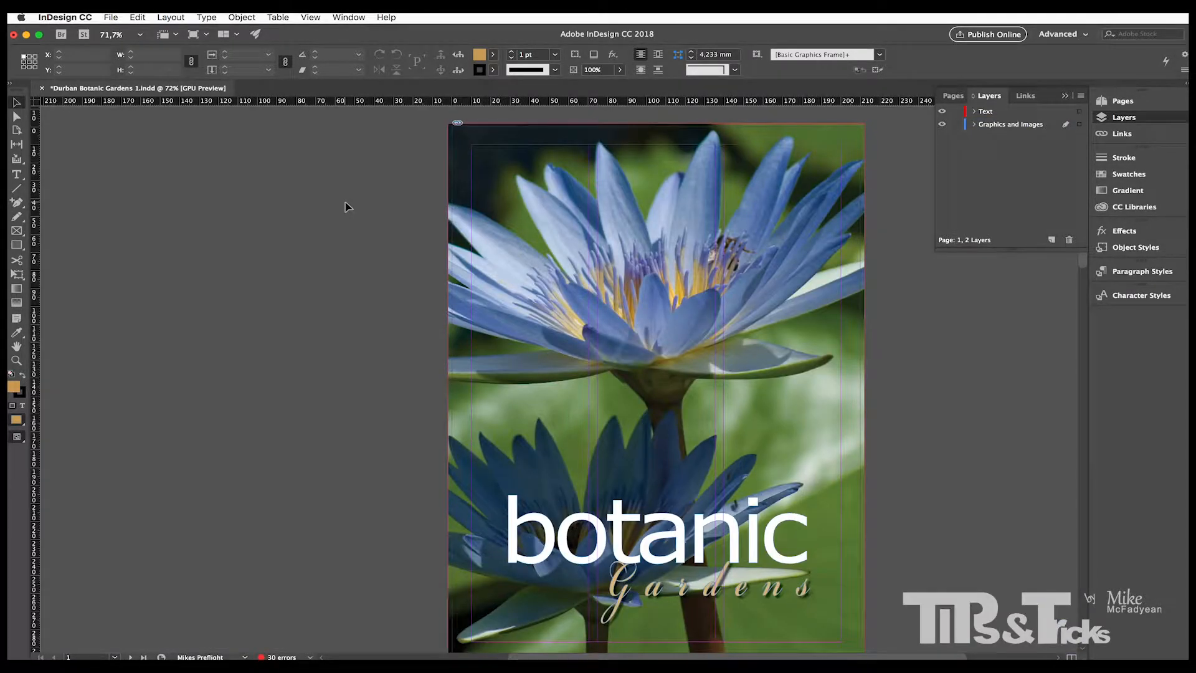
pyautogui.hotkey('shift', 'pagedown')
pyautogui.hotkey('shift', 'pagedown')
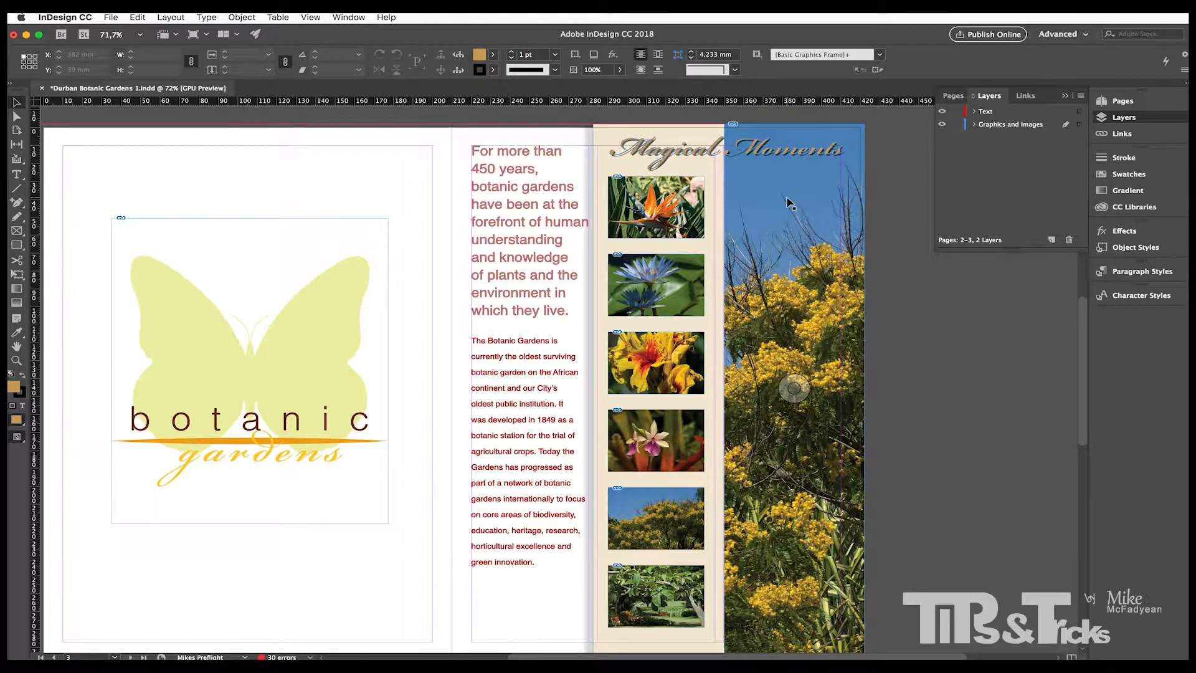
pyautogui.click(857, 204)
pyautogui.press('pageup')
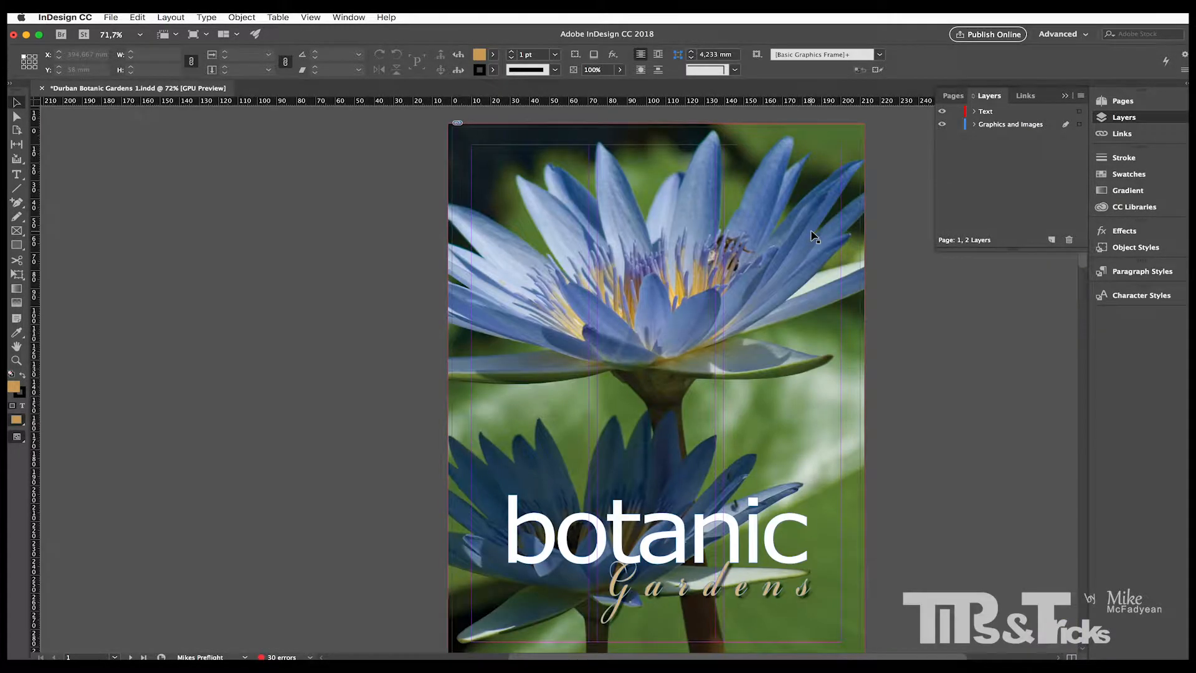
# Examine the link information of the cover photo 02.jpg, including its effective resolution, and the width and height of its frame
pyautogui.click(828, 200)
pyautogui.click(1028, 97)
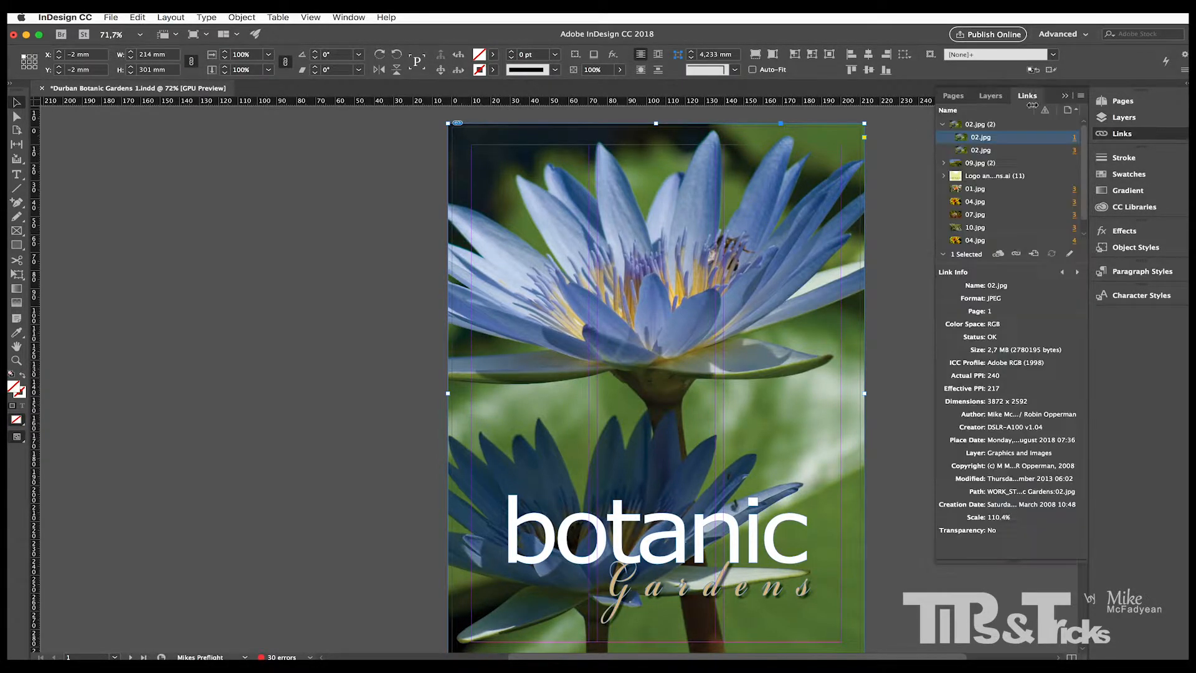
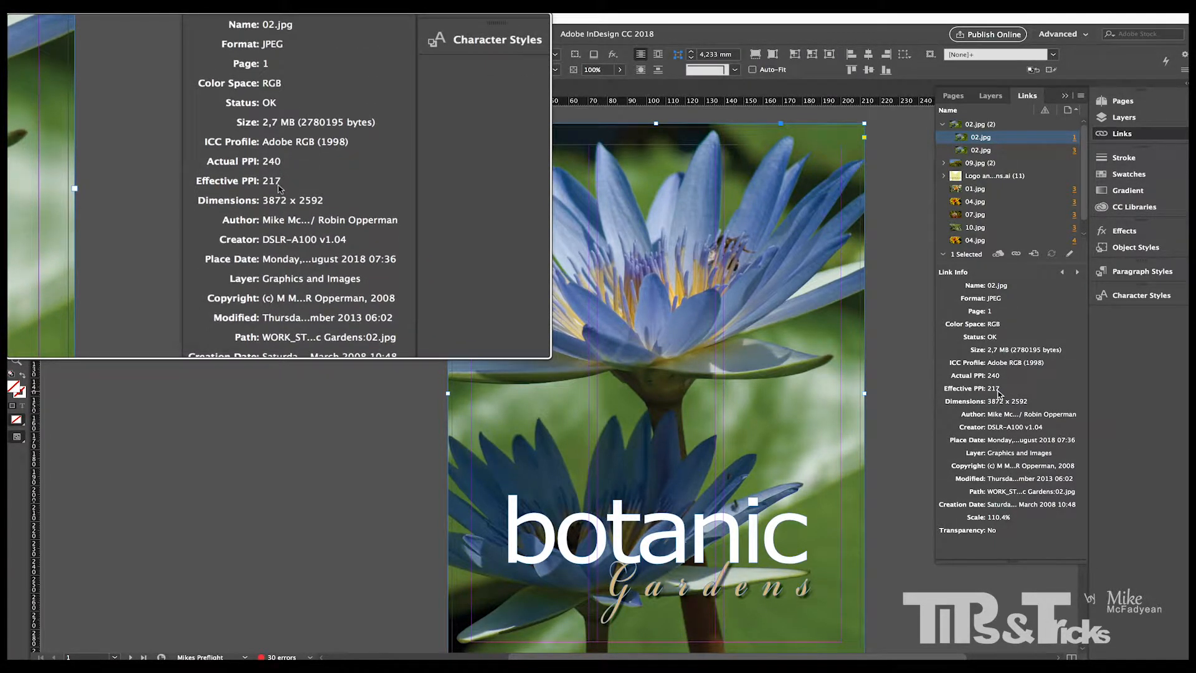
pyautogui.scroll(-1, 739, 473)
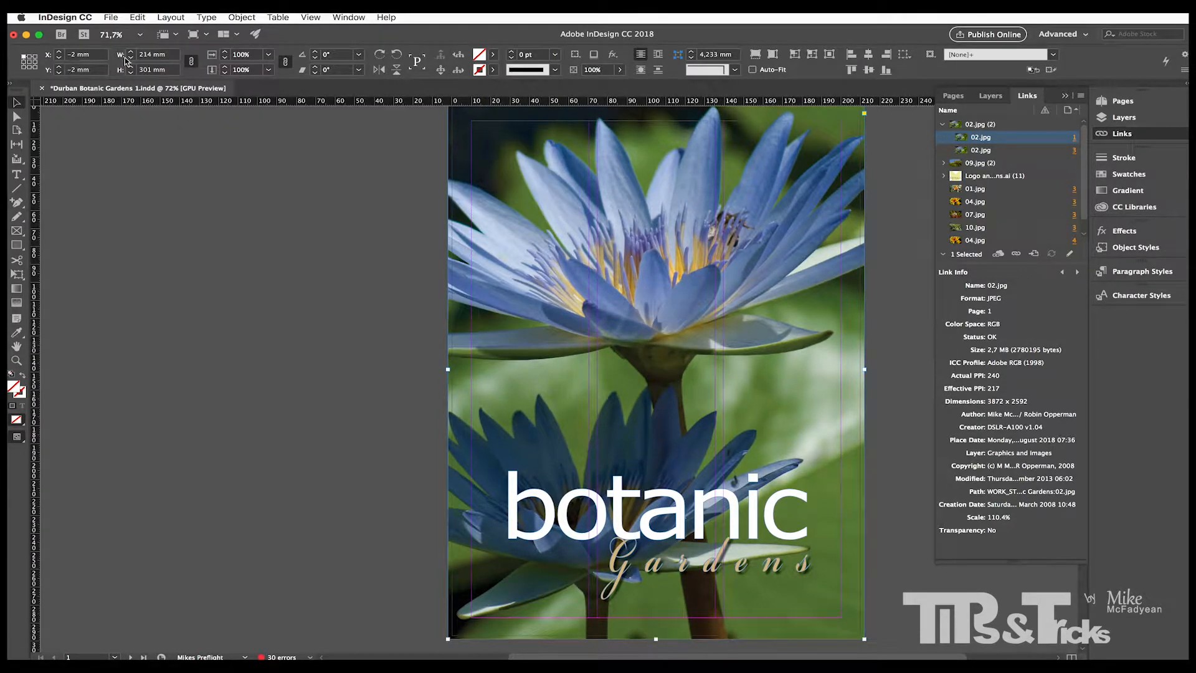
pyautogui.click(154, 55)
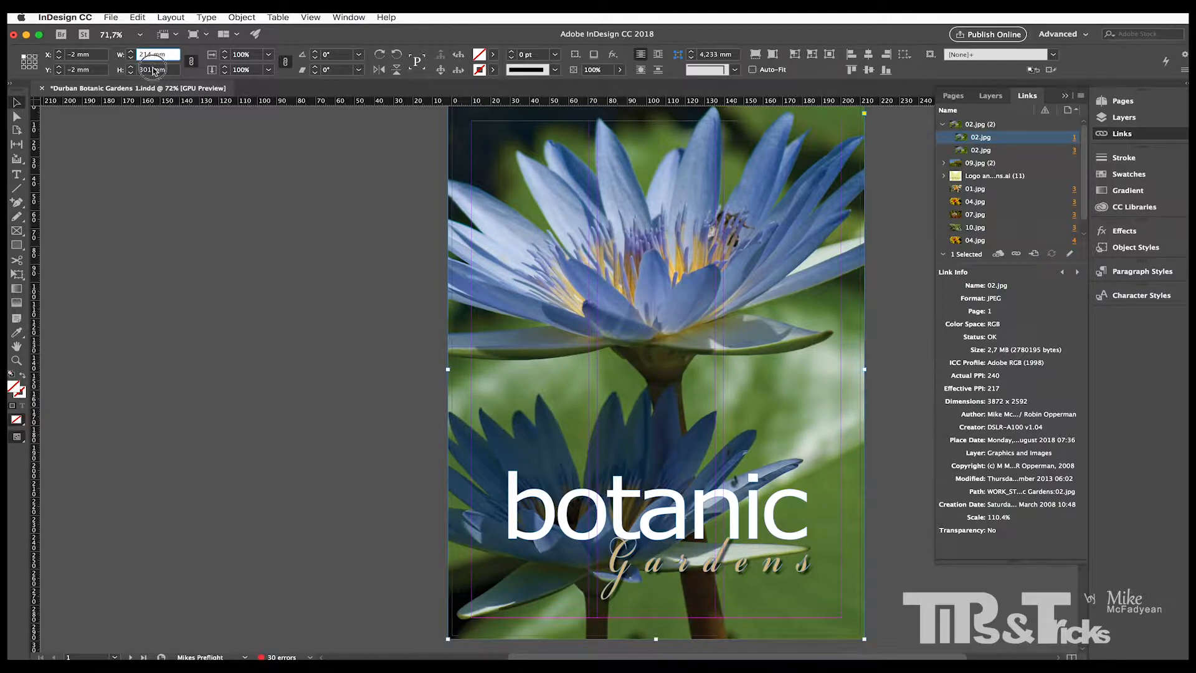
pyautogui.click(153, 69)
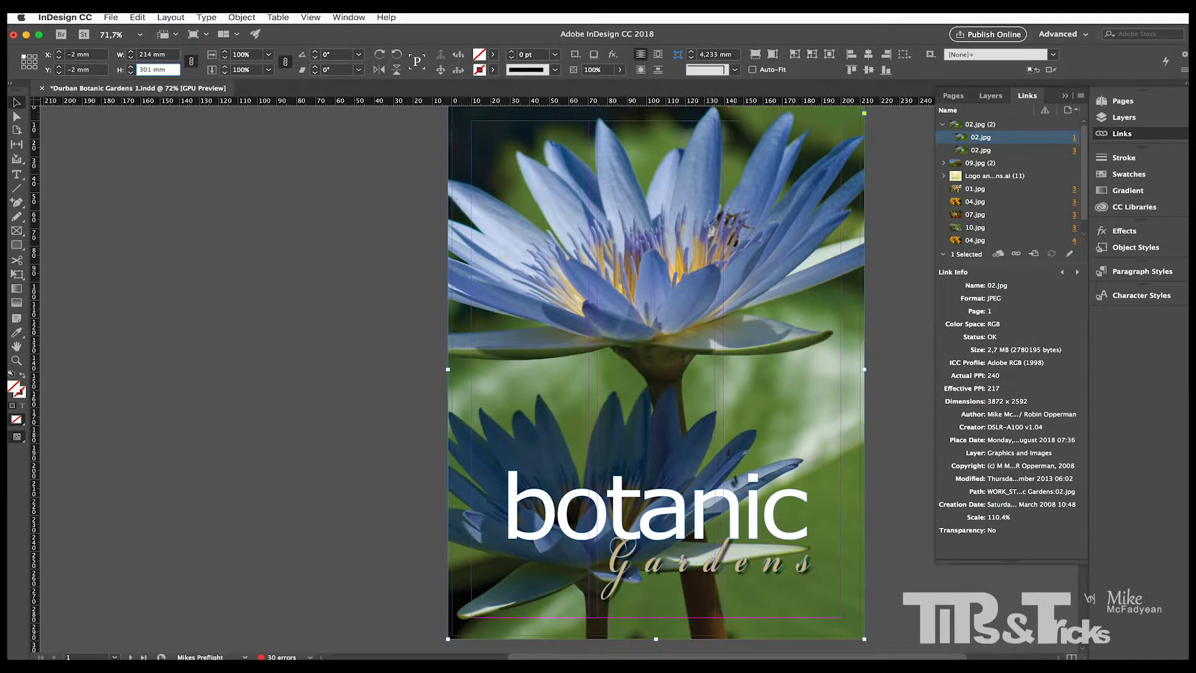
# Open the linked cover photo 02.jpg from page 1 for editing in Adobe Photoshop CC
pyautogui.press('super+Tab')
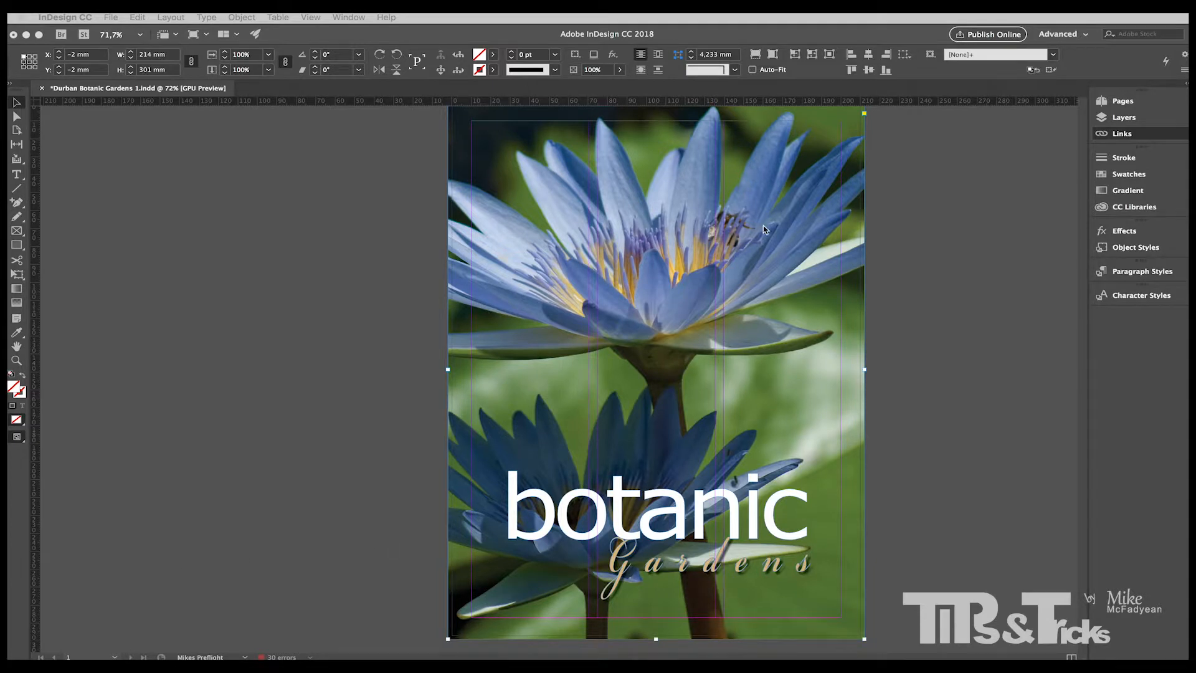
pyautogui.click(1110, 135)
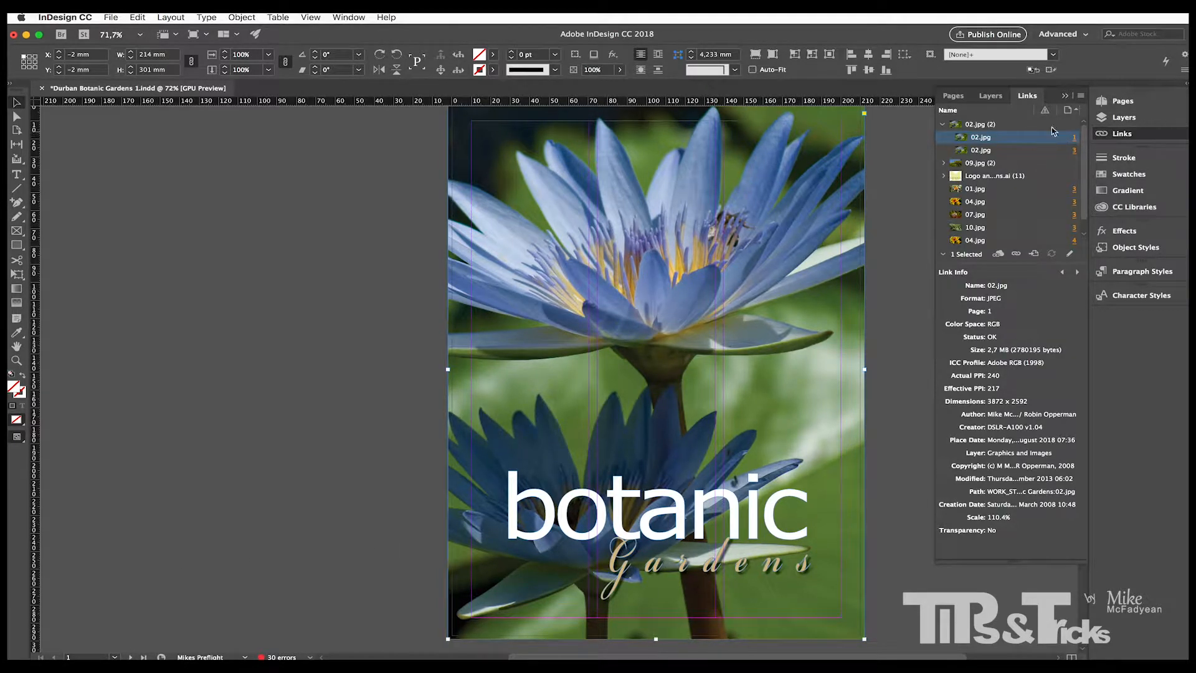
pyautogui.click(1080, 95)
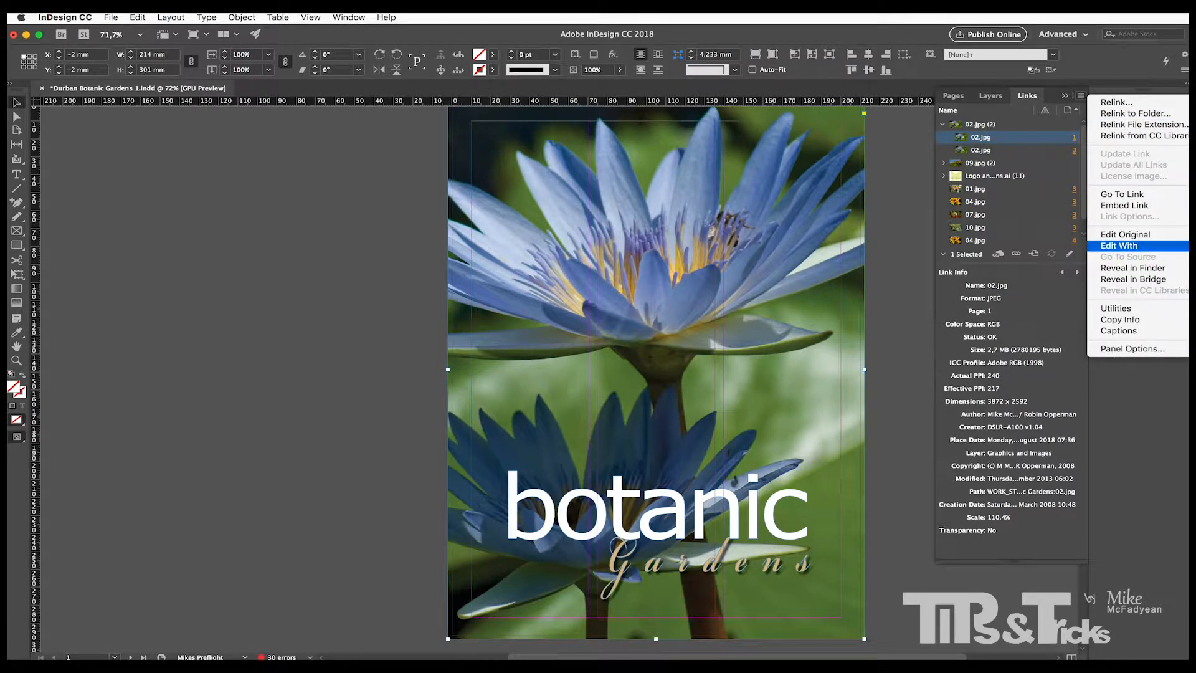
pyautogui.moveTo(1180, 245)
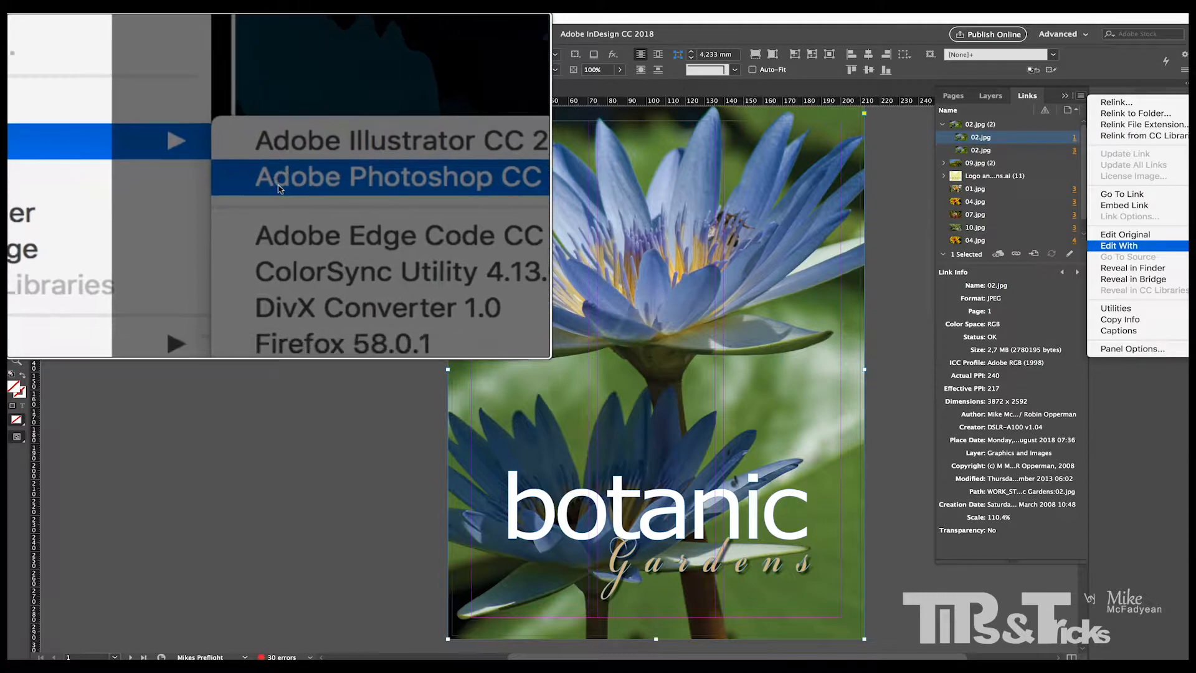
pyautogui.click(278, 189)
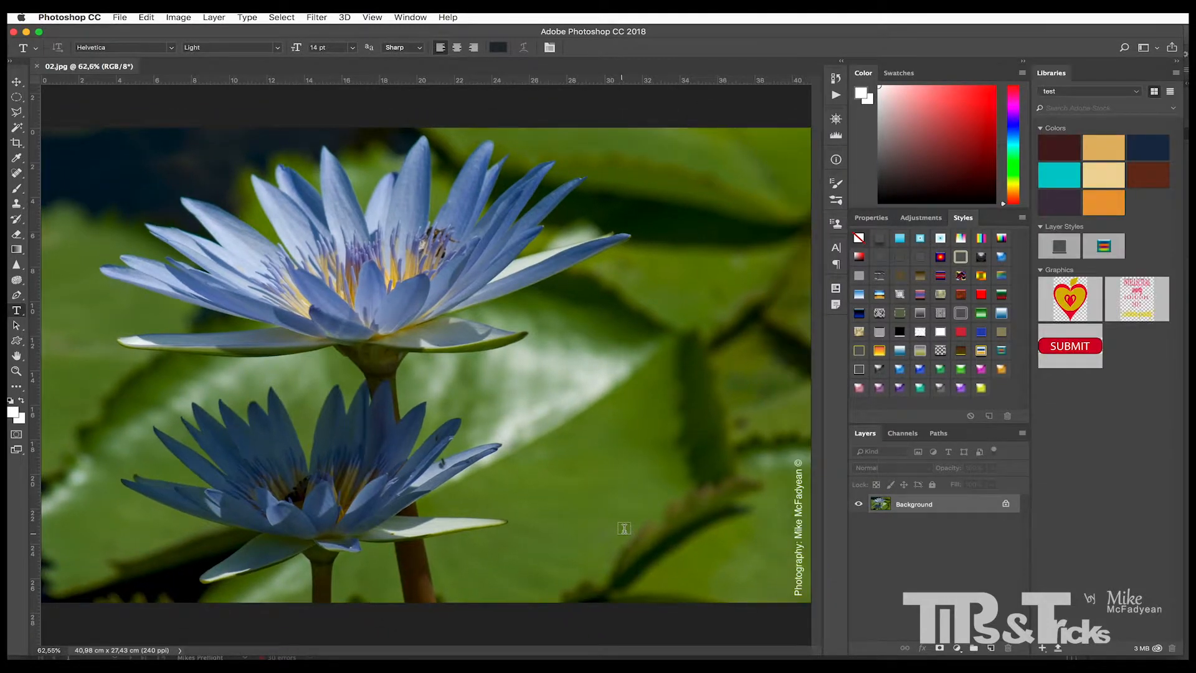
# Set the Crop tool to W x H x Resolution with 214 mm width, 301 mm height and 300 px/in
pyautogui.click(16, 144)
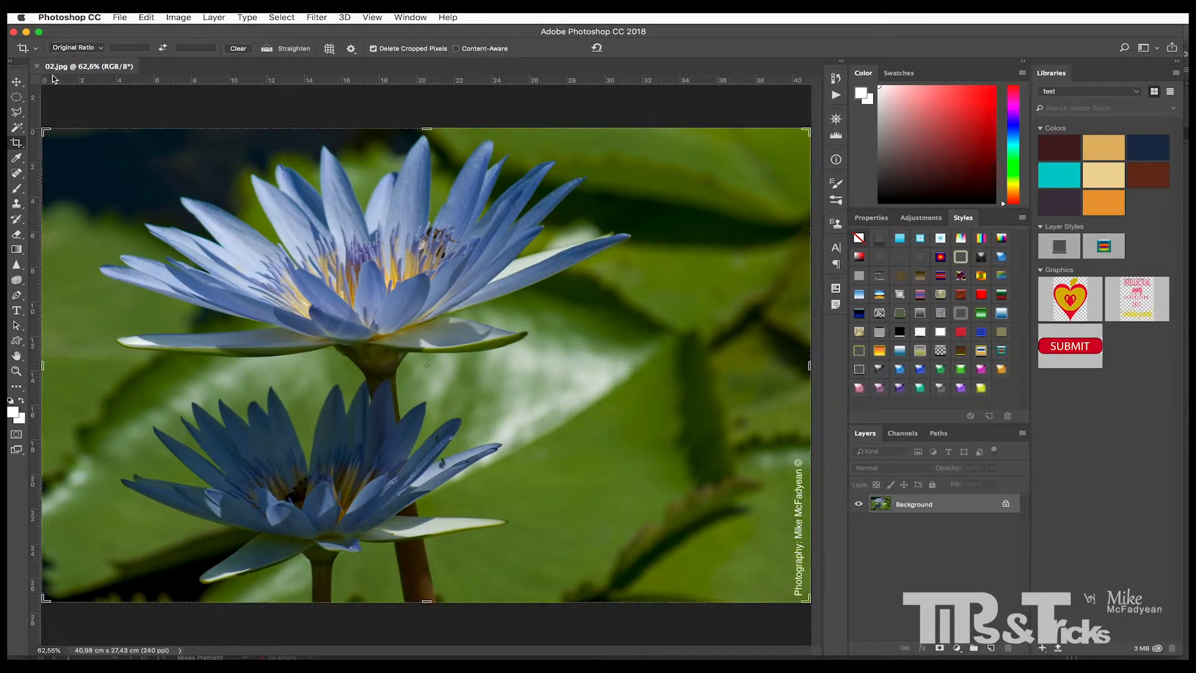
pyautogui.click(93, 48)
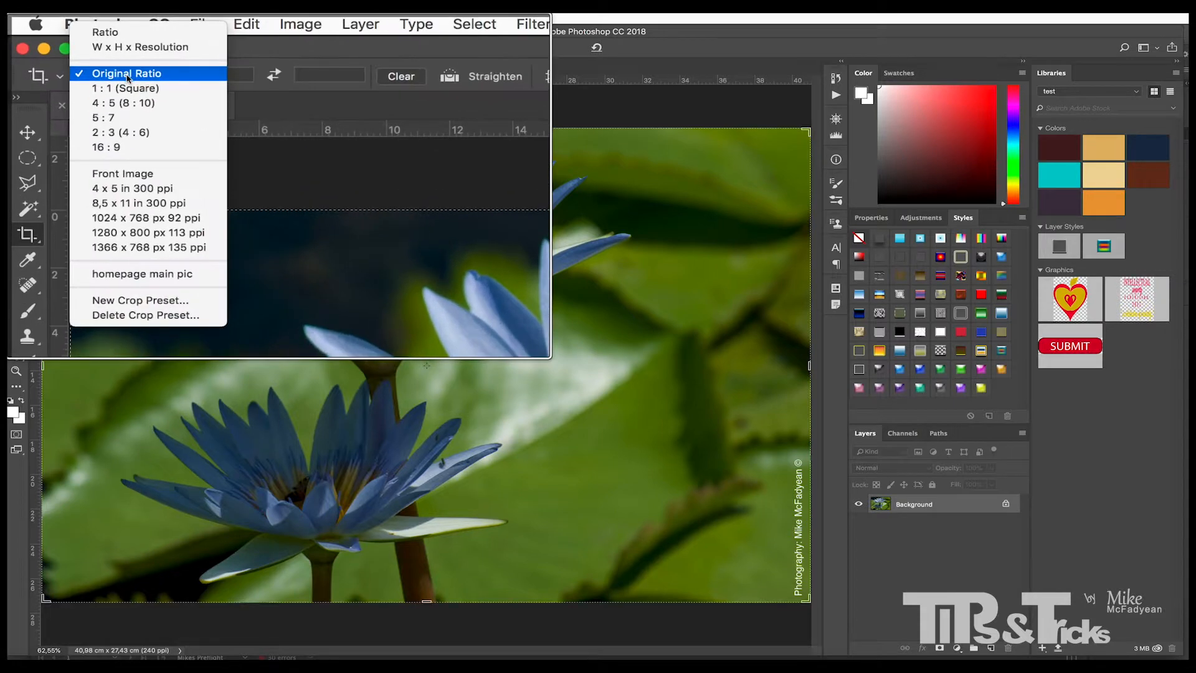
pyautogui.click(131, 49)
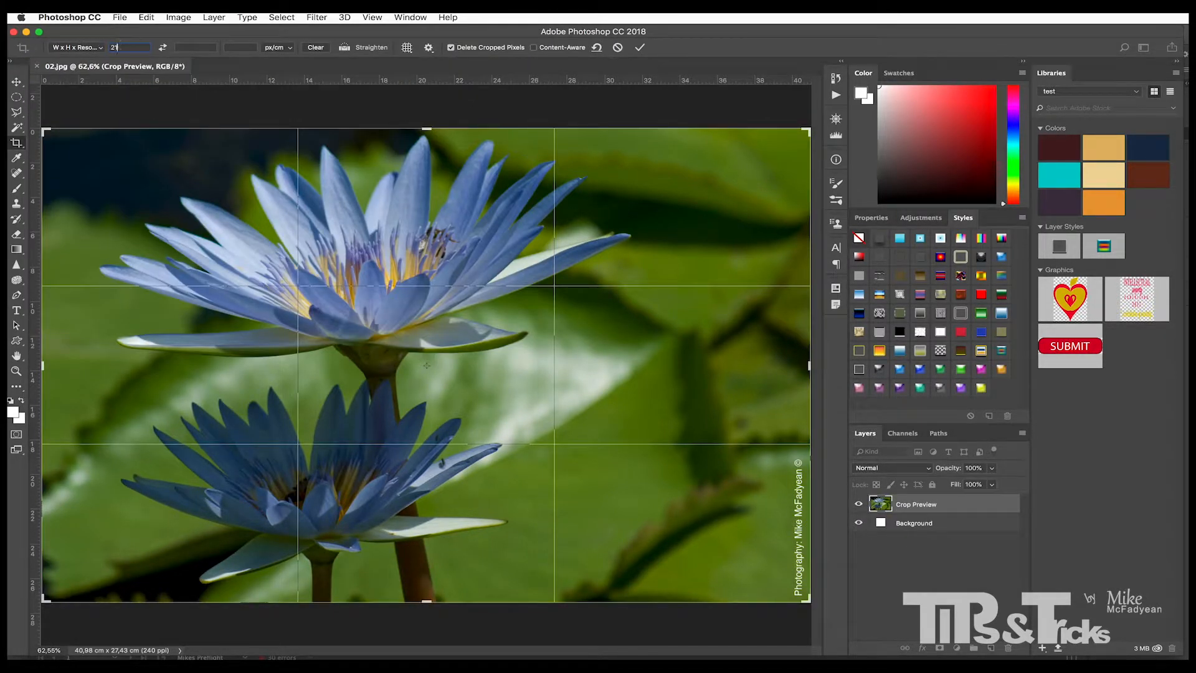
pyautogui.write('214mm')
pyautogui.press('Tab')
pyautogui.write('301mm')
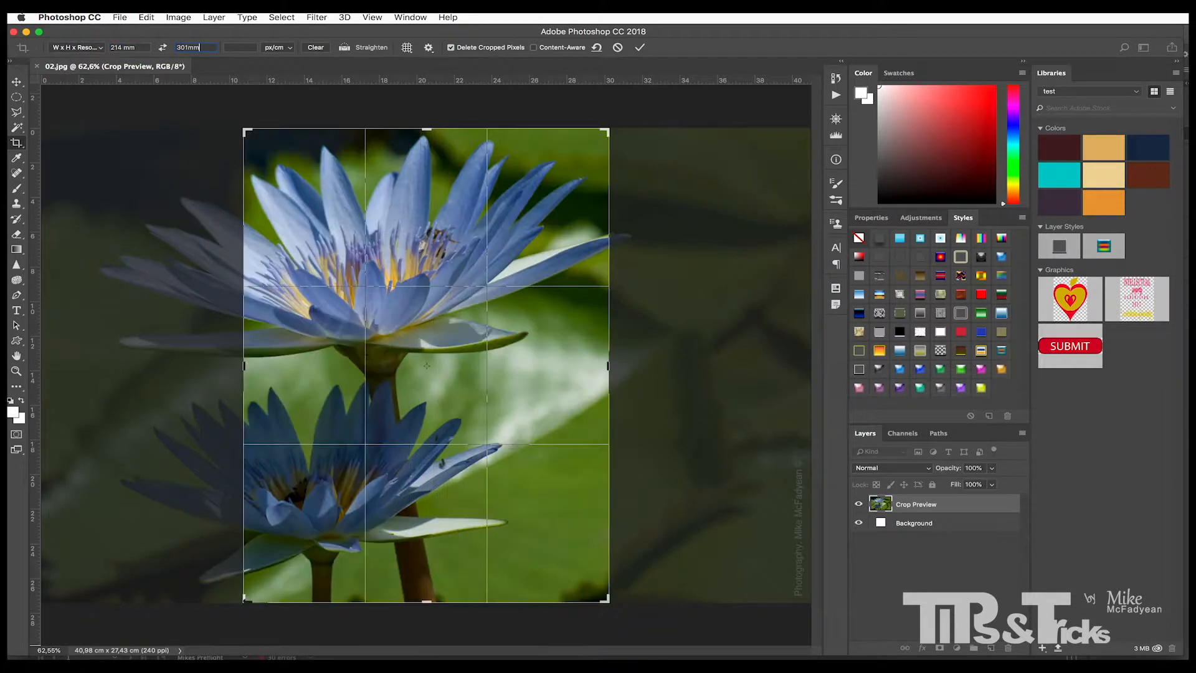
pyautogui.click(269, 48)
pyautogui.click(274, 40)
pyautogui.click(246, 48)
# Shift the photo inside the crop area to frame both water lilies, shrink the crop area slightly, and apply the crop
pyautogui.moveTo(457, 322); pyautogui.dragTo(530, 320)
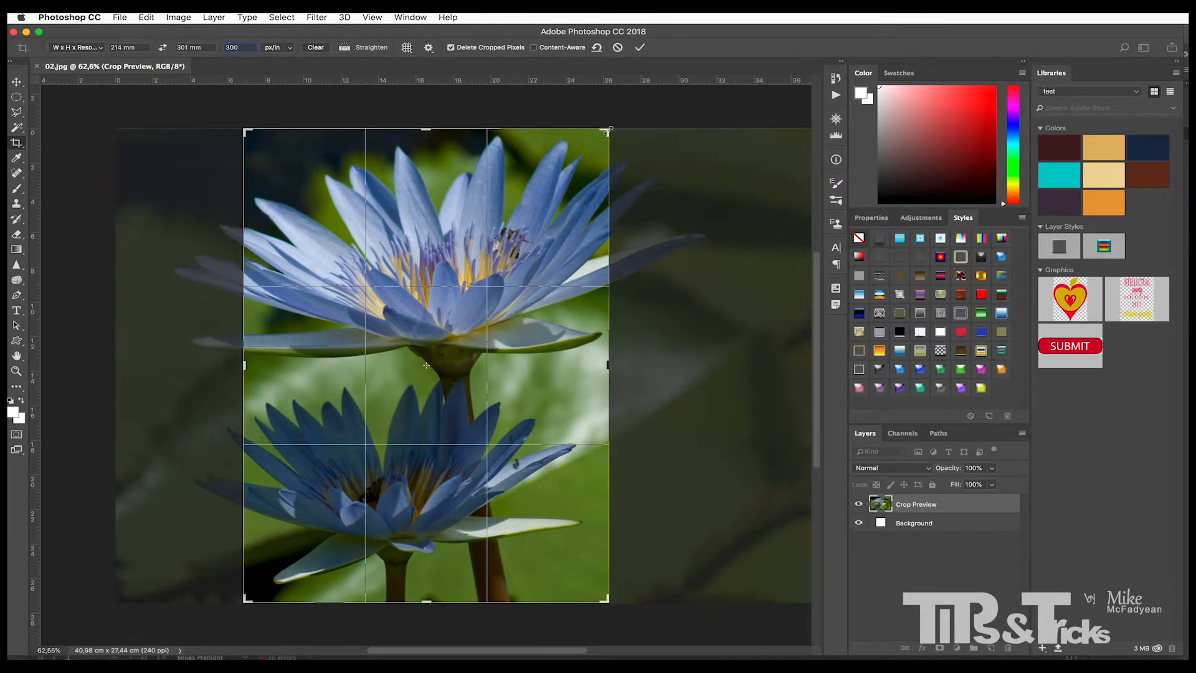
pyautogui.moveTo(610, 129); pyautogui.dragTo(605, 132)
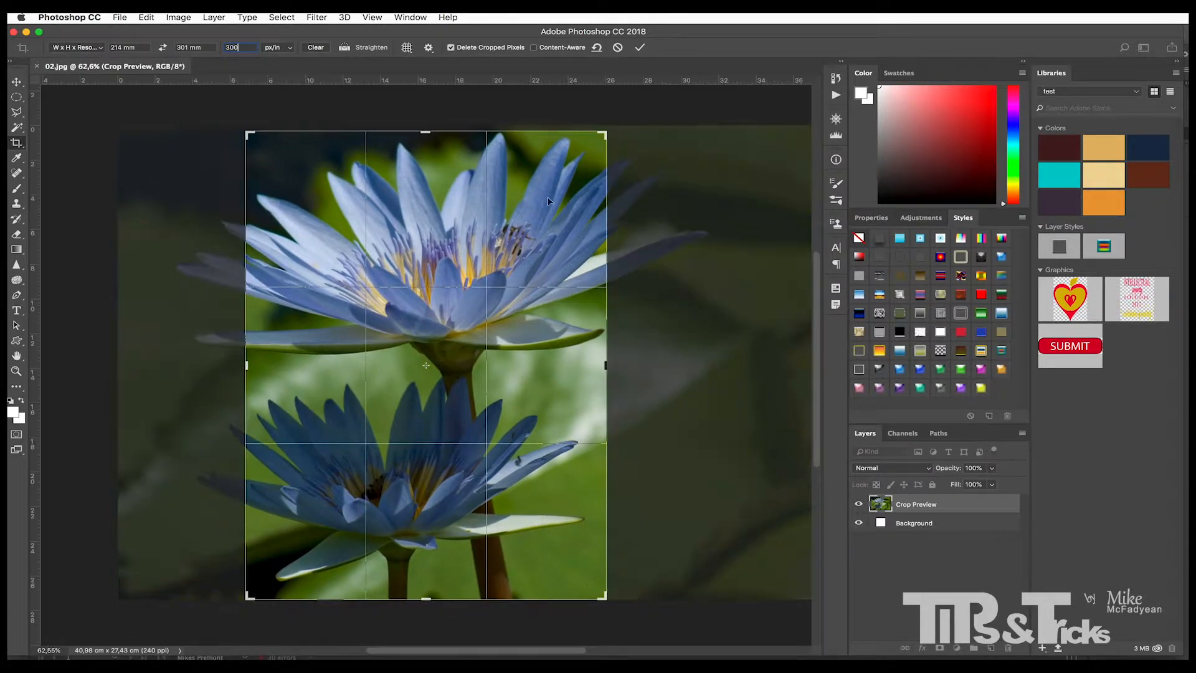
pyautogui.moveTo(493, 259); pyautogui.dragTo(493, 259)
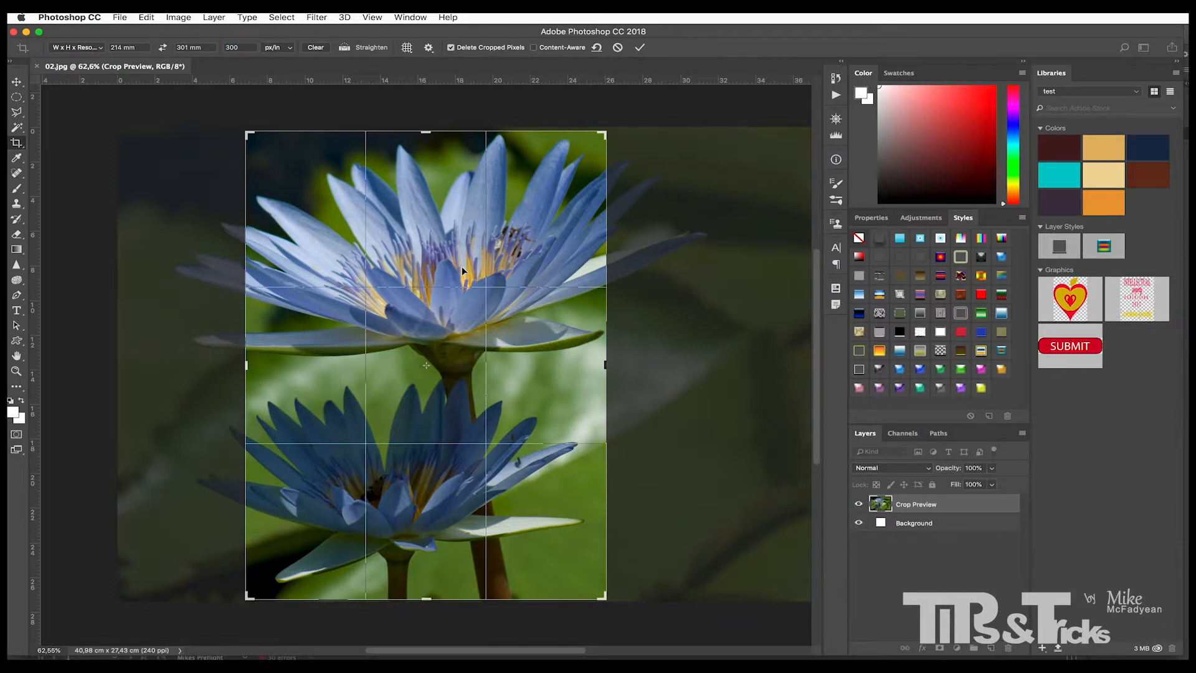
pyautogui.press('Return')
pyautogui.press('super+0')
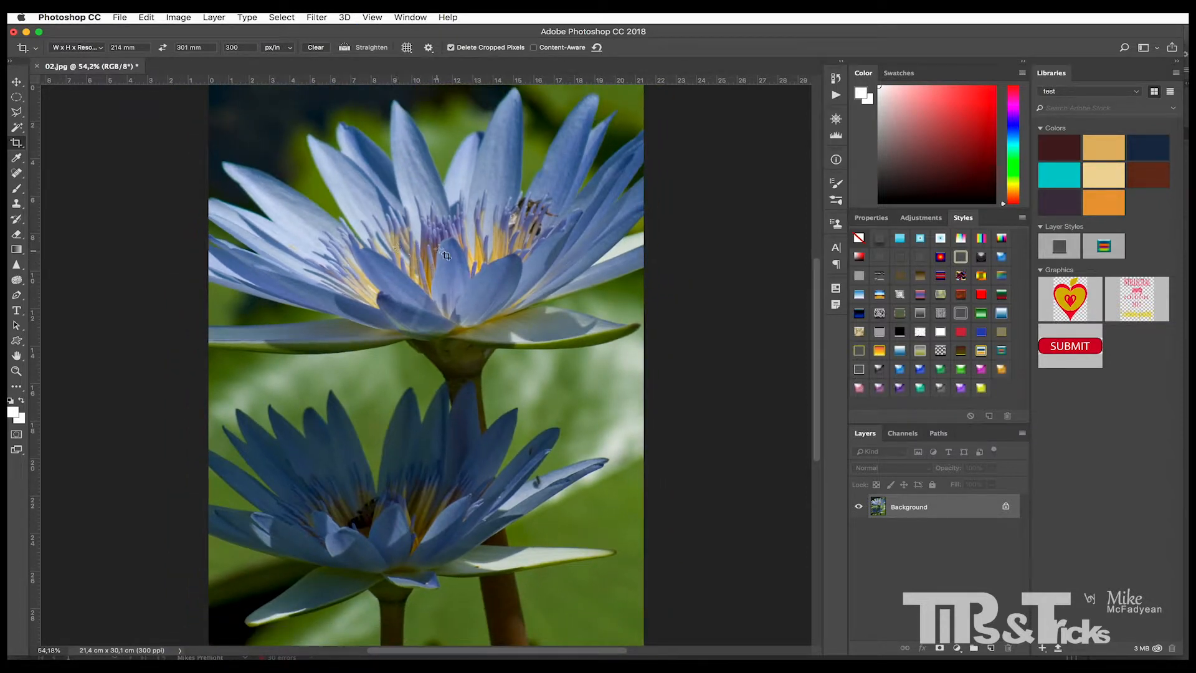
# Convert the cropped photo to CMYK Color mode, accepting the U.S. Web Coated (SWOP) v2 profile
pyautogui.click(17, 82)
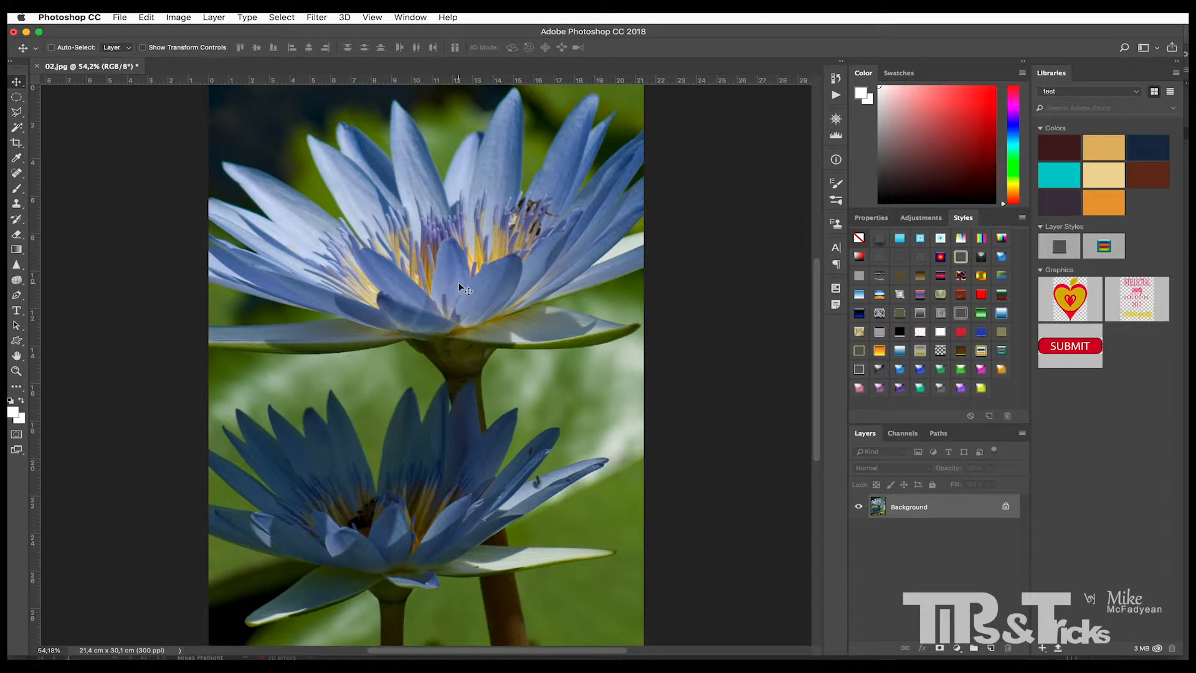
pyautogui.click(179, 17)
pyautogui.moveTo(188, 32)
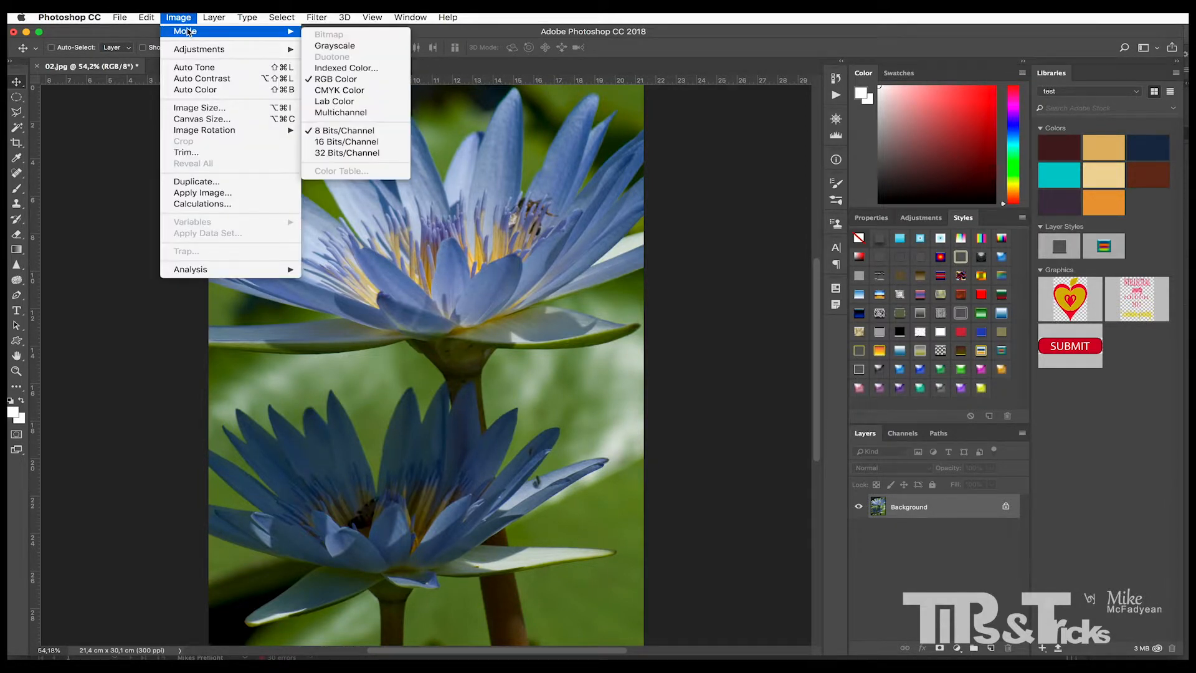
pyautogui.click(350, 92)
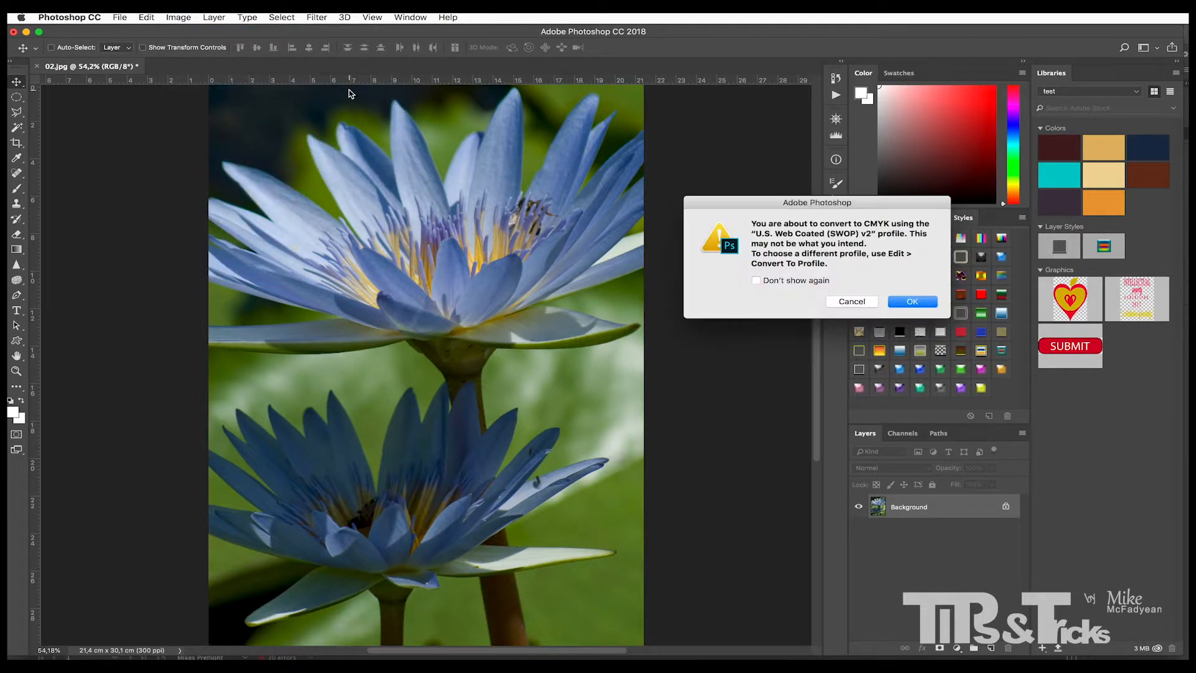
pyautogui.click(911, 302)
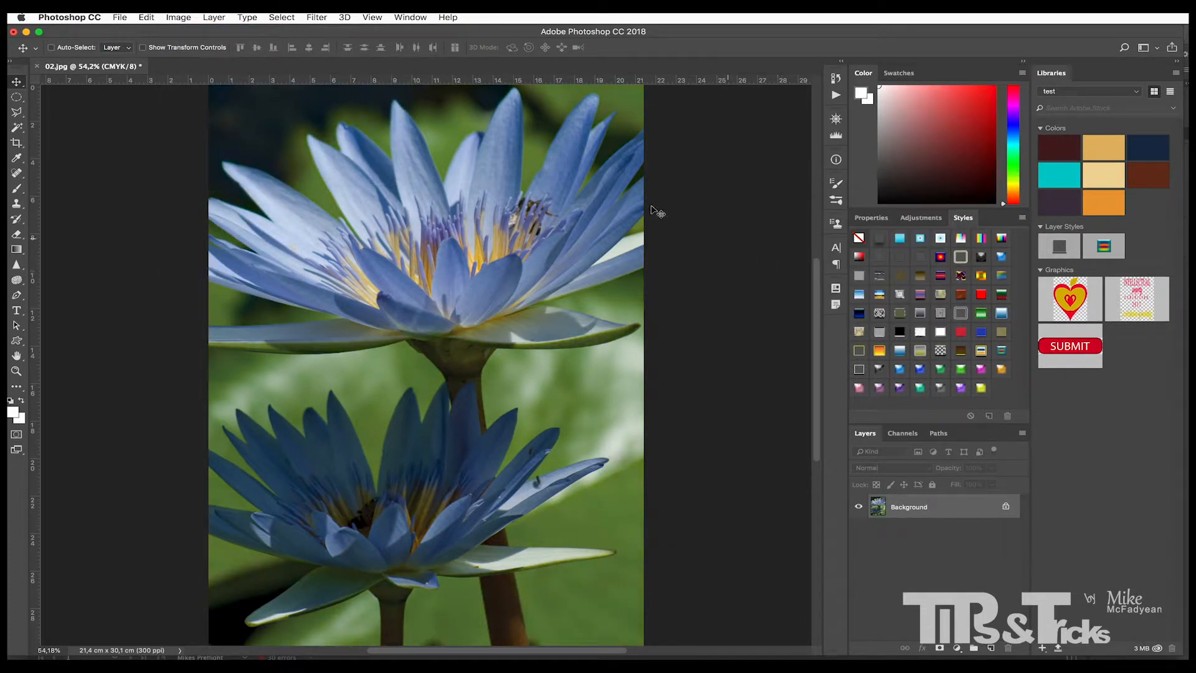
# Apply a Brightness/Contrast adjustment to the cover photo with the contrast set to 37
pyautogui.click(184, 18)
pyautogui.moveTo(205, 49)
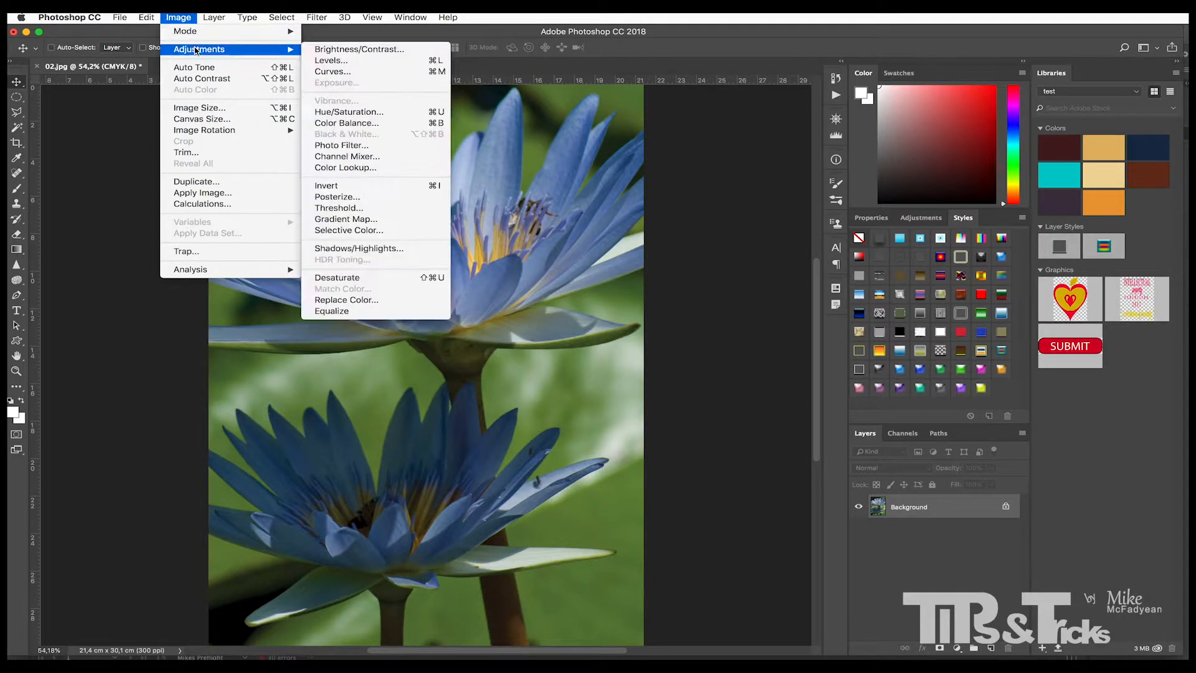
pyautogui.click(346, 51)
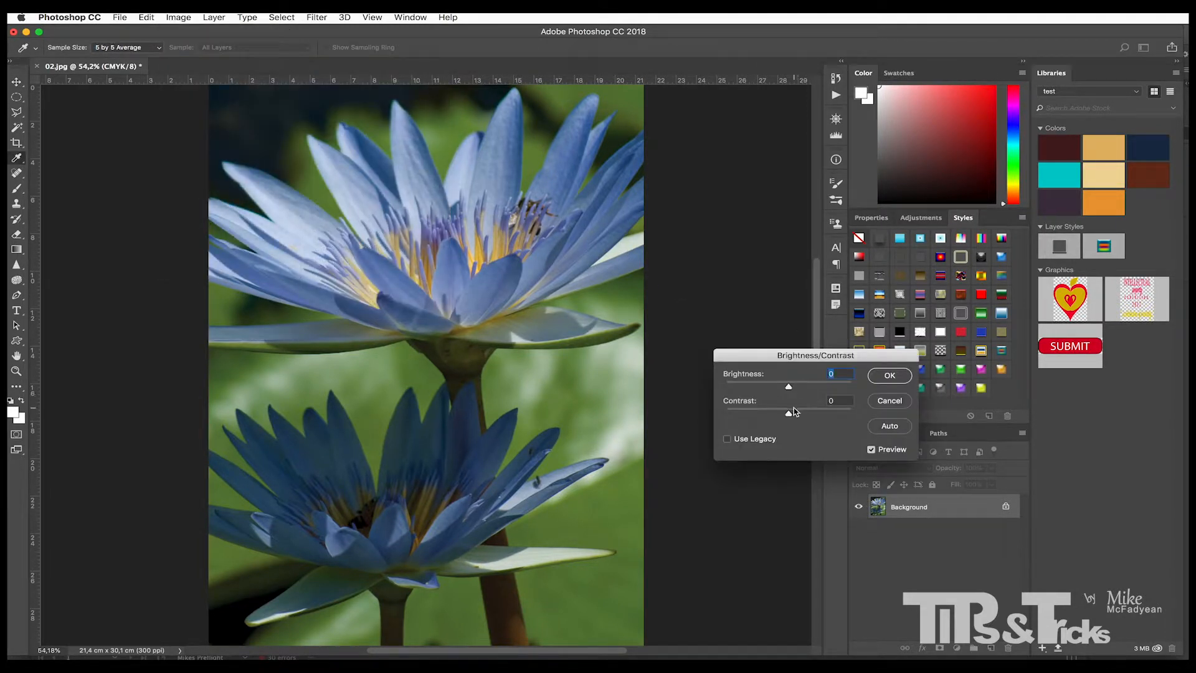
pyautogui.moveTo(790, 414); pyautogui.dragTo(811, 413)
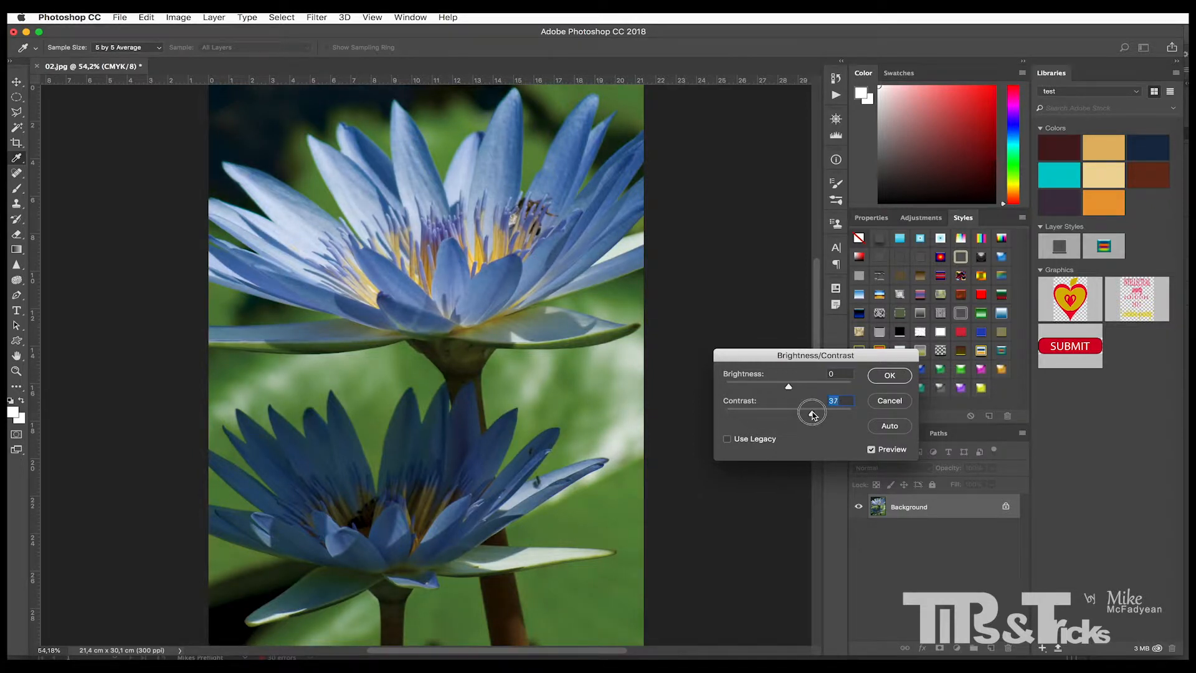
pyautogui.click(884, 375)
# Apply a Hue/Saturation adjustment to the cover photo with the Master saturation set to +19
pyautogui.click(178, 18)
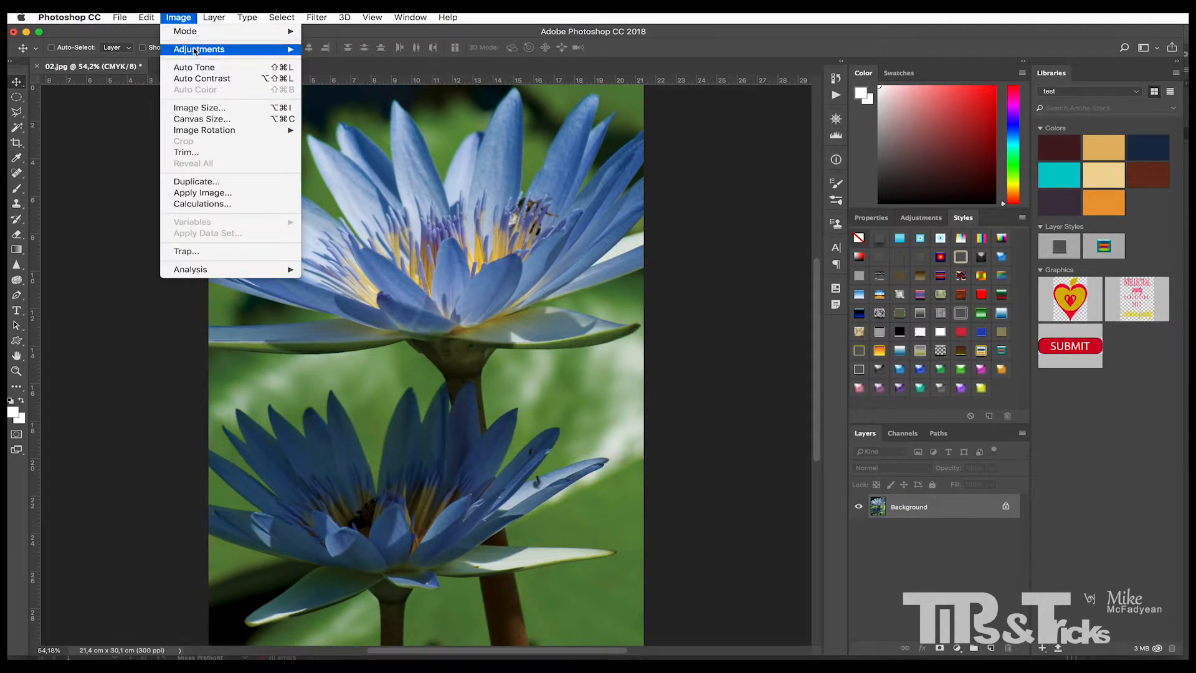
pyautogui.moveTo(205, 49)
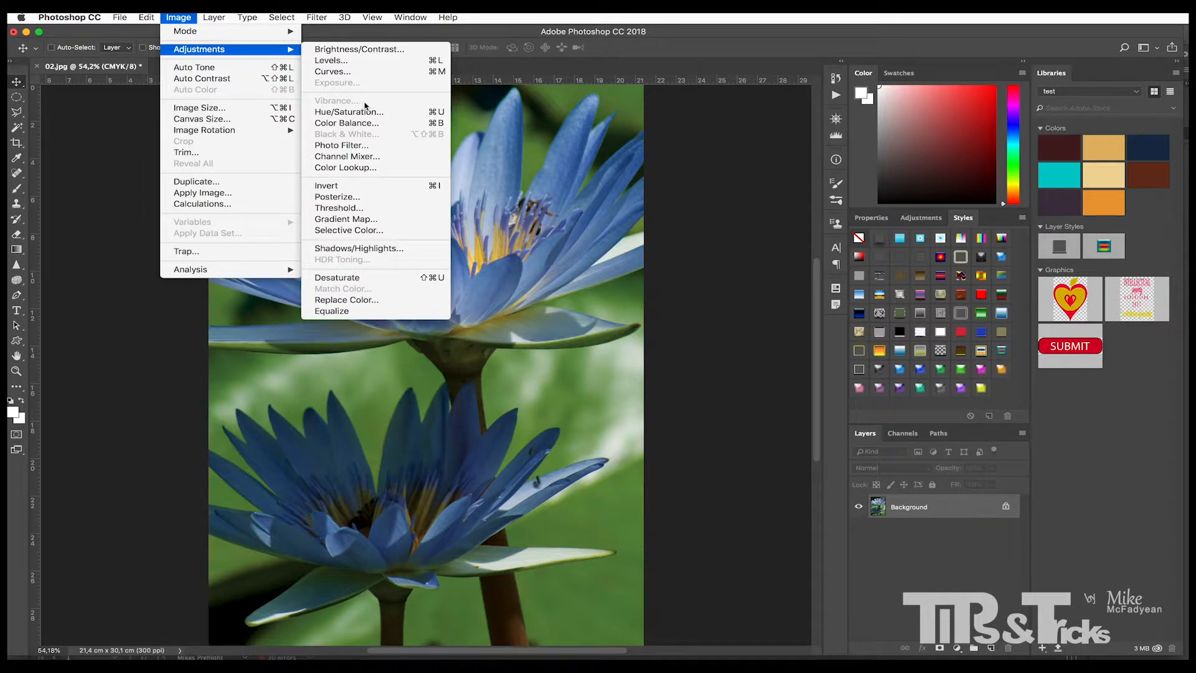
pyautogui.click(368, 112)
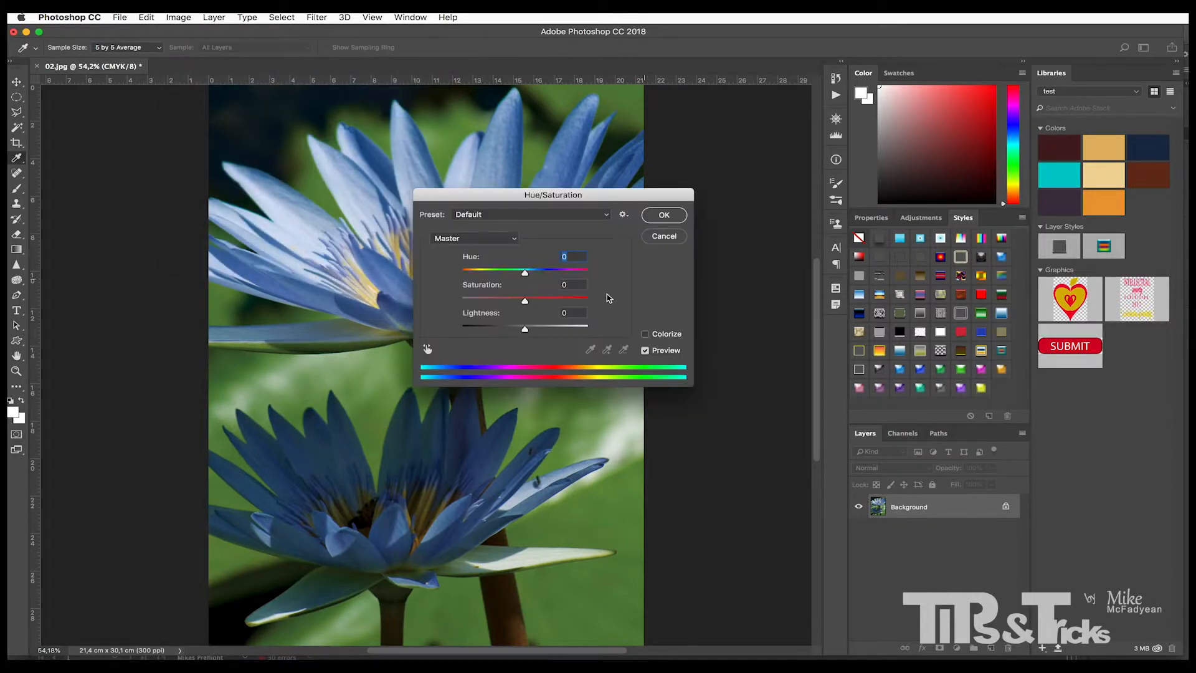
pyautogui.moveTo(526, 301); pyautogui.dragTo(537, 302)
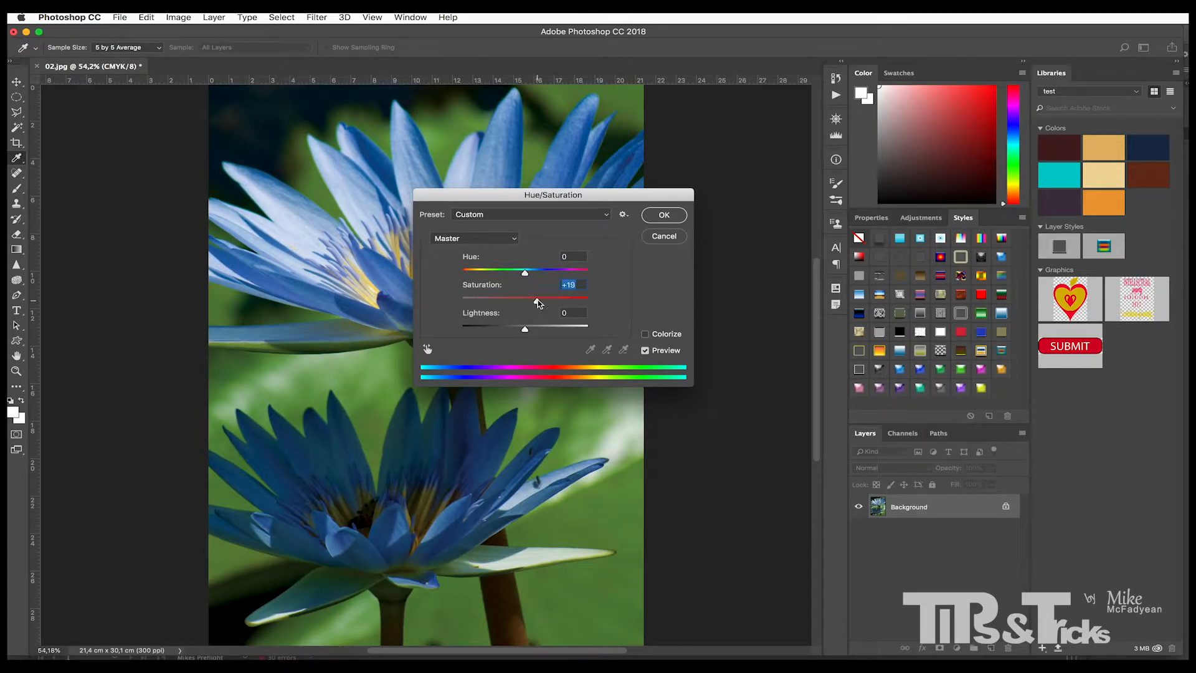
pyautogui.click(661, 224)
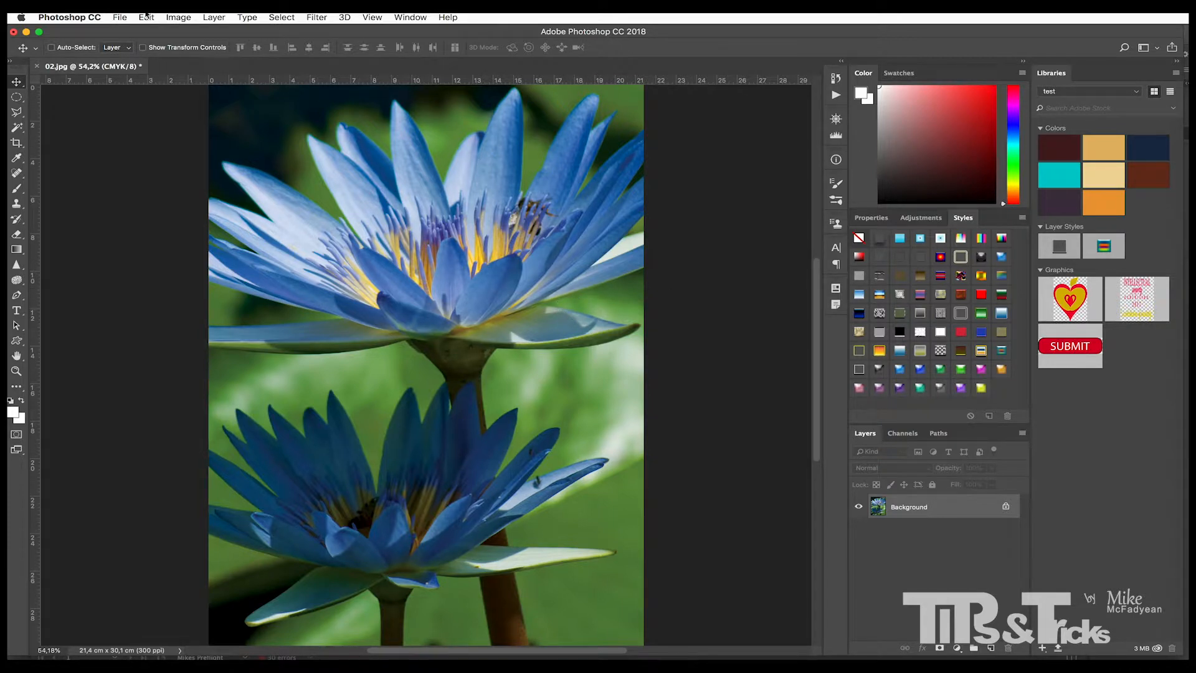
# Save the edited 02.jpg and switch back to the Durban Botanic Gardens document in InDesign
pyautogui.click(120, 18)
pyautogui.click(132, 127)
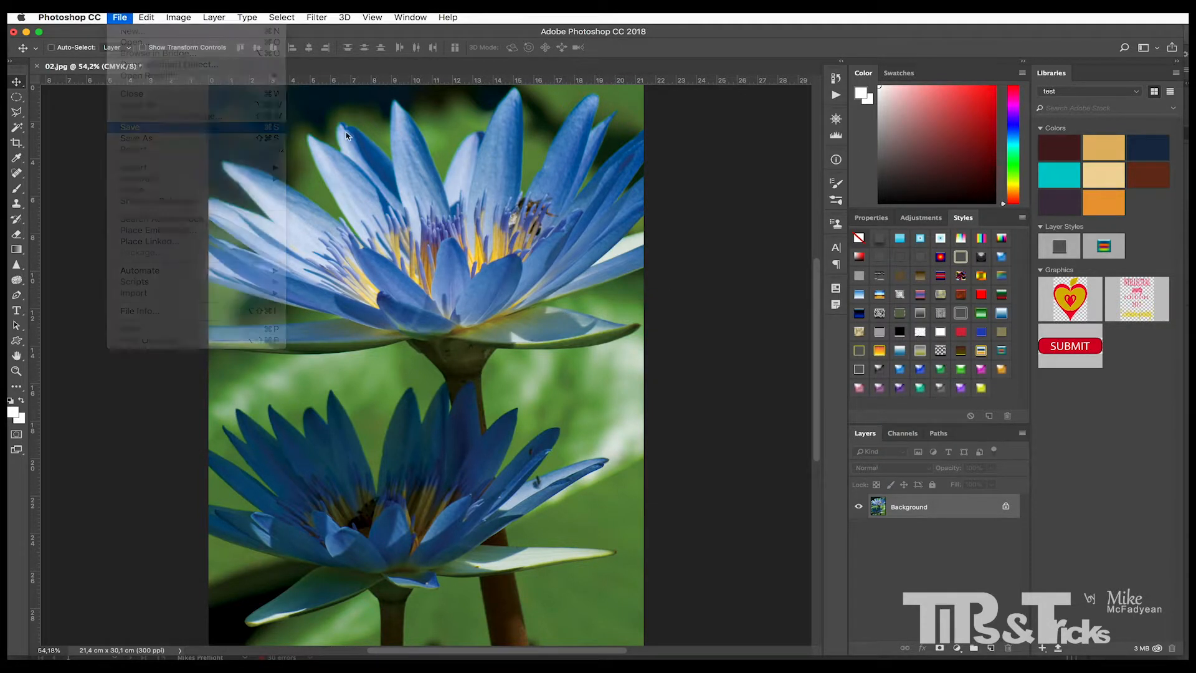
pyautogui.press('super+Tab')
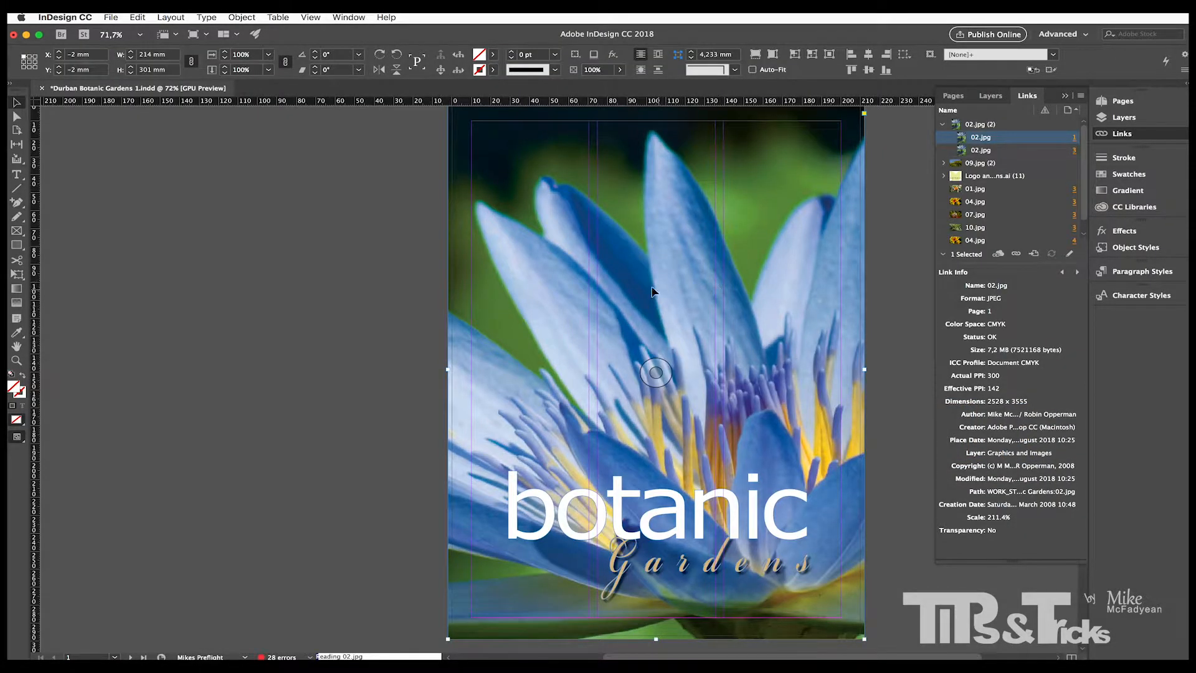
# Fit the updated cover photo to its frame on page 1 using Fit Content to Frame
pyautogui.rightClick(682, 263)
pyautogui.moveTo(778, 443)
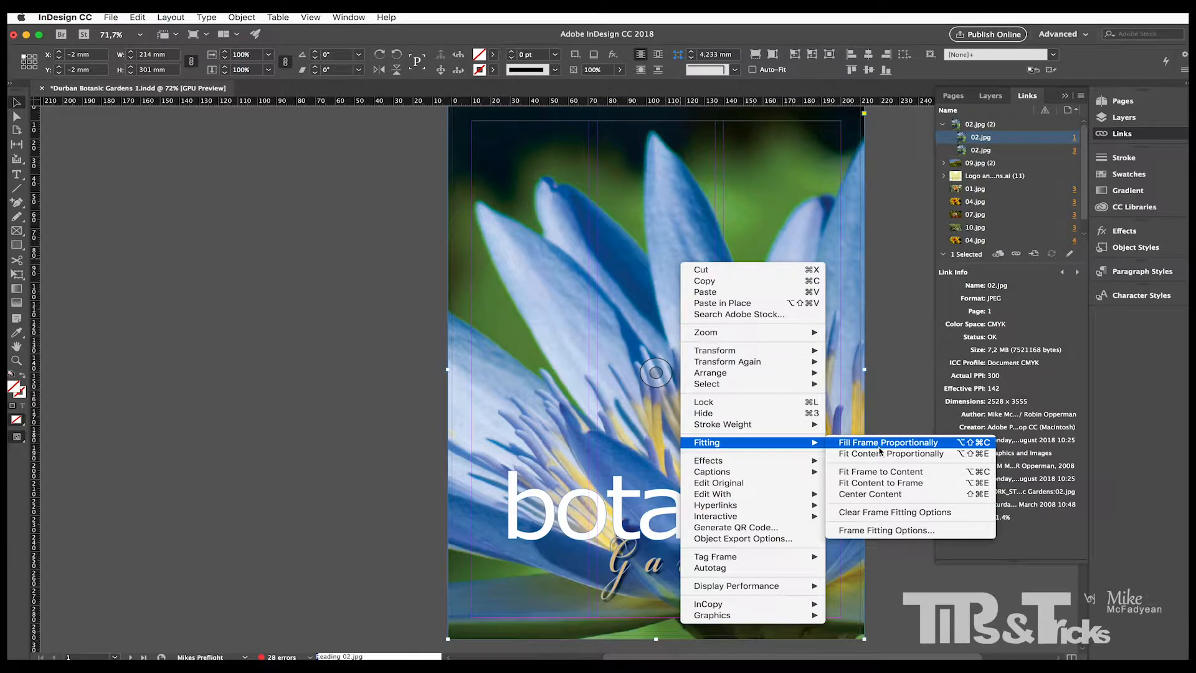
pyautogui.click(884, 483)
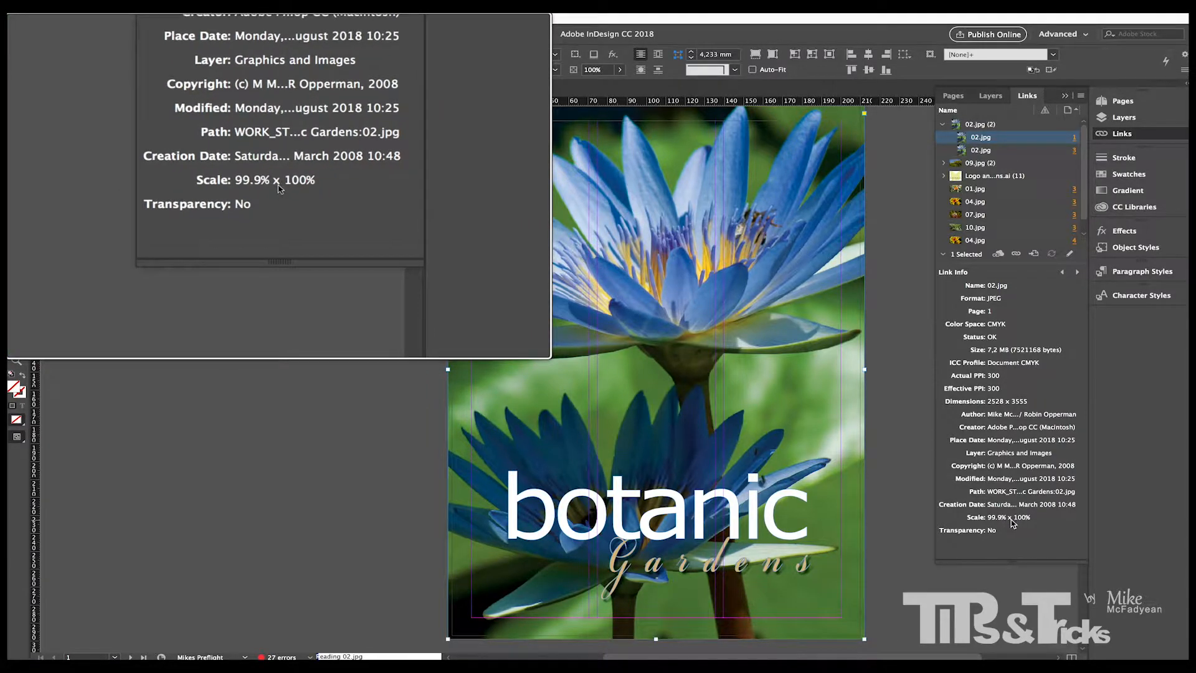
# Look through the remaining linked graphics: the page 2 logo, the four category icons on page 4 and the page 3 photos
pyautogui.click(943, 124)
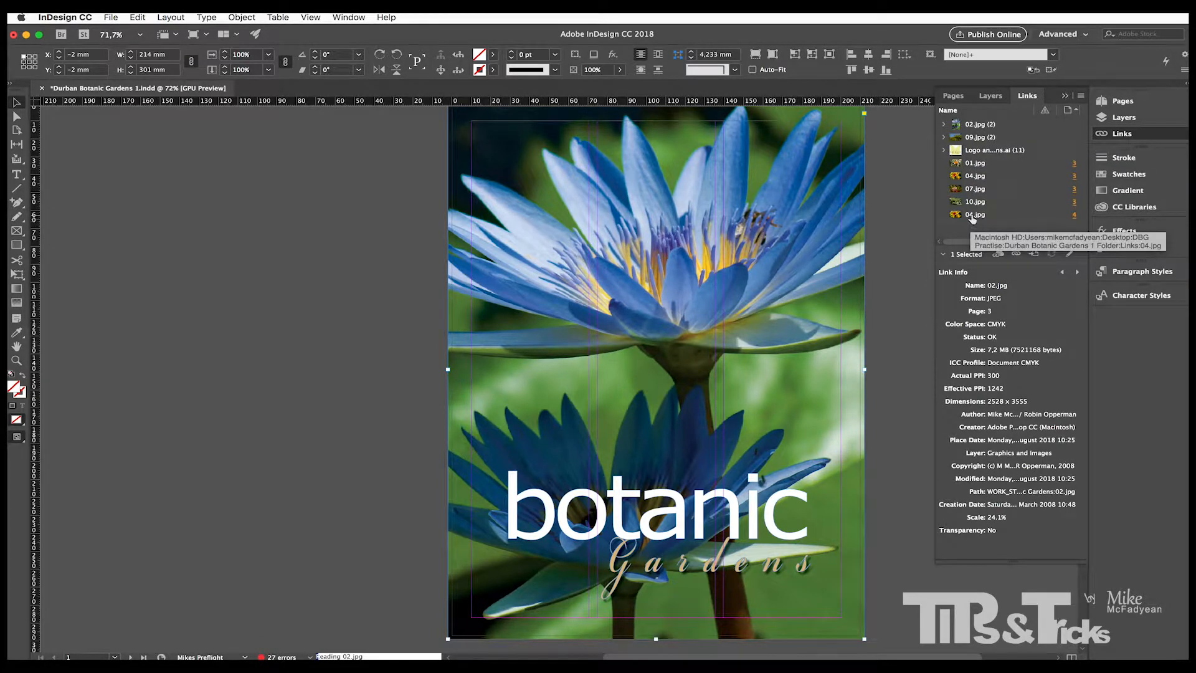
pyautogui.hotkey('shift', 'pagedown')
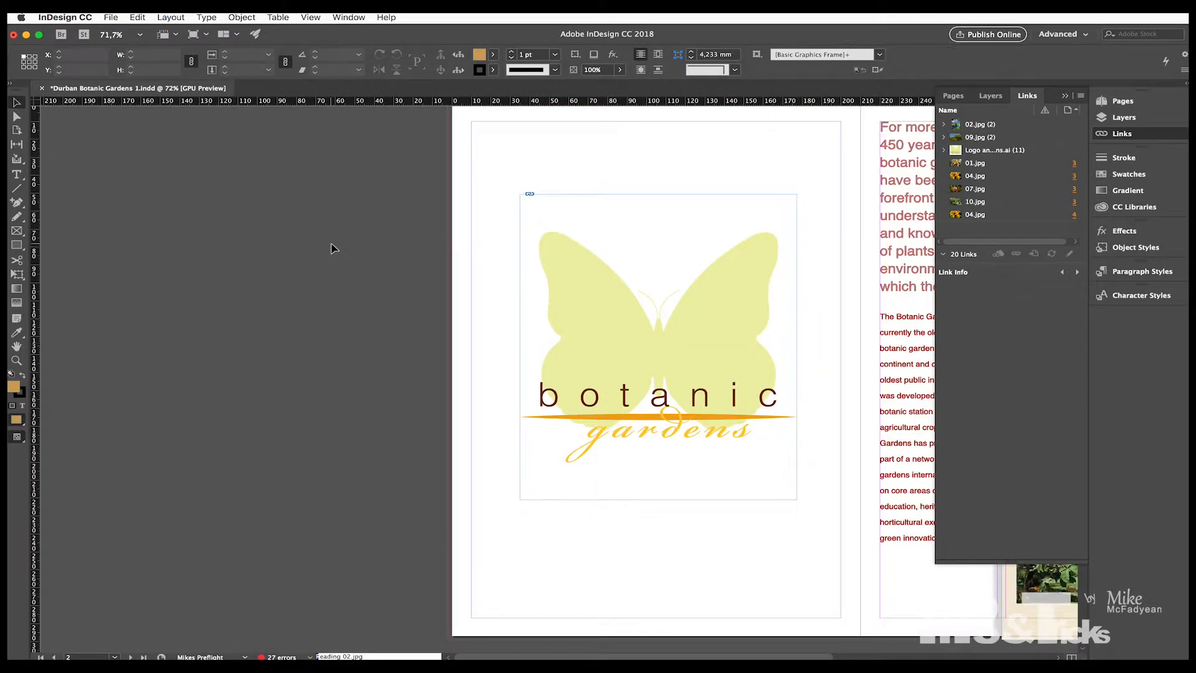
pyautogui.click(595, 309)
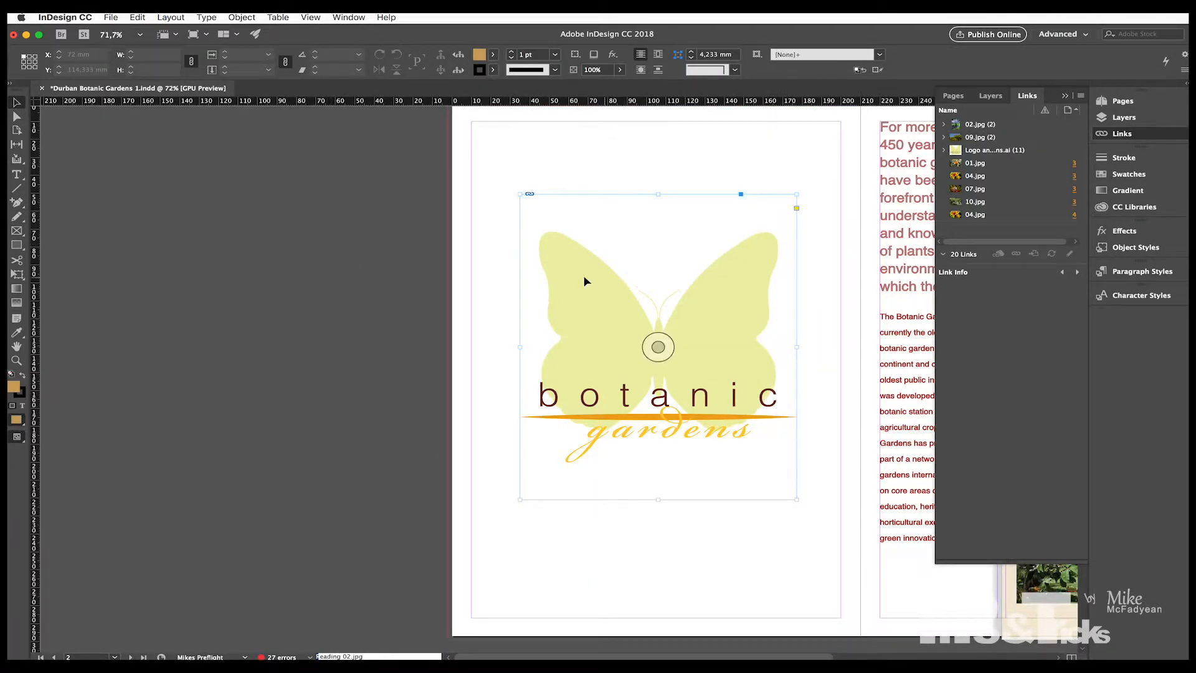
pyautogui.click(455, 294)
pyautogui.hotkey('shift', 'pagedown')
pyautogui.hotkey('shift', 'pagedown')
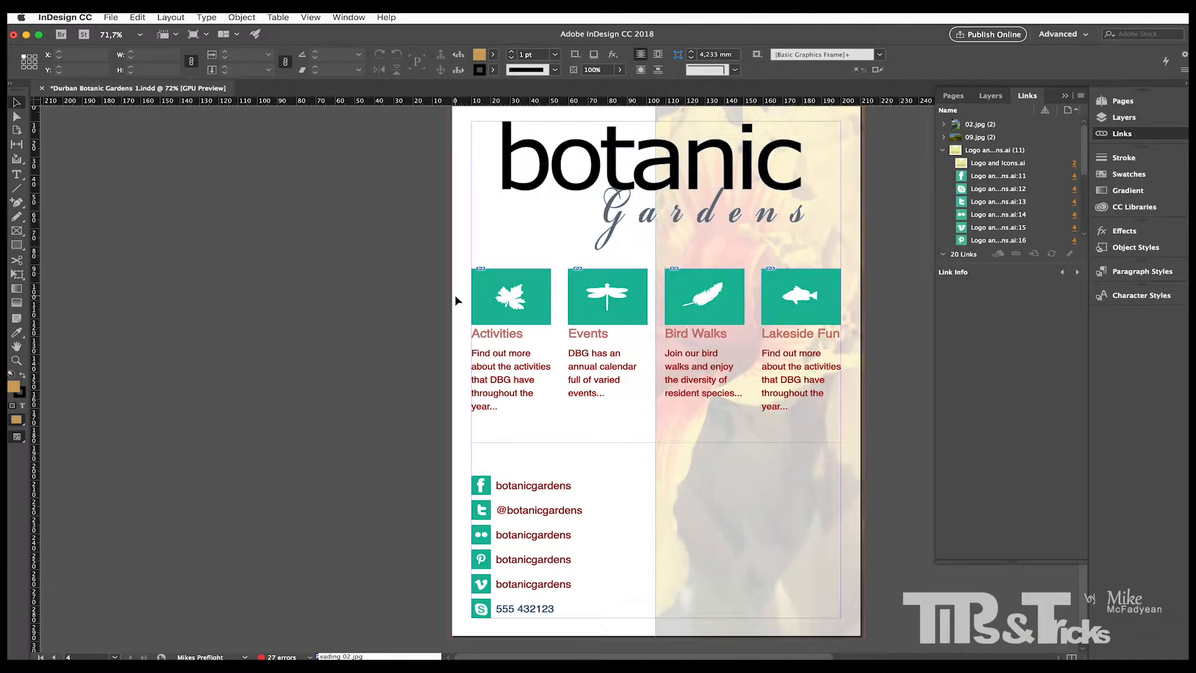
pyautogui.click(504, 304)
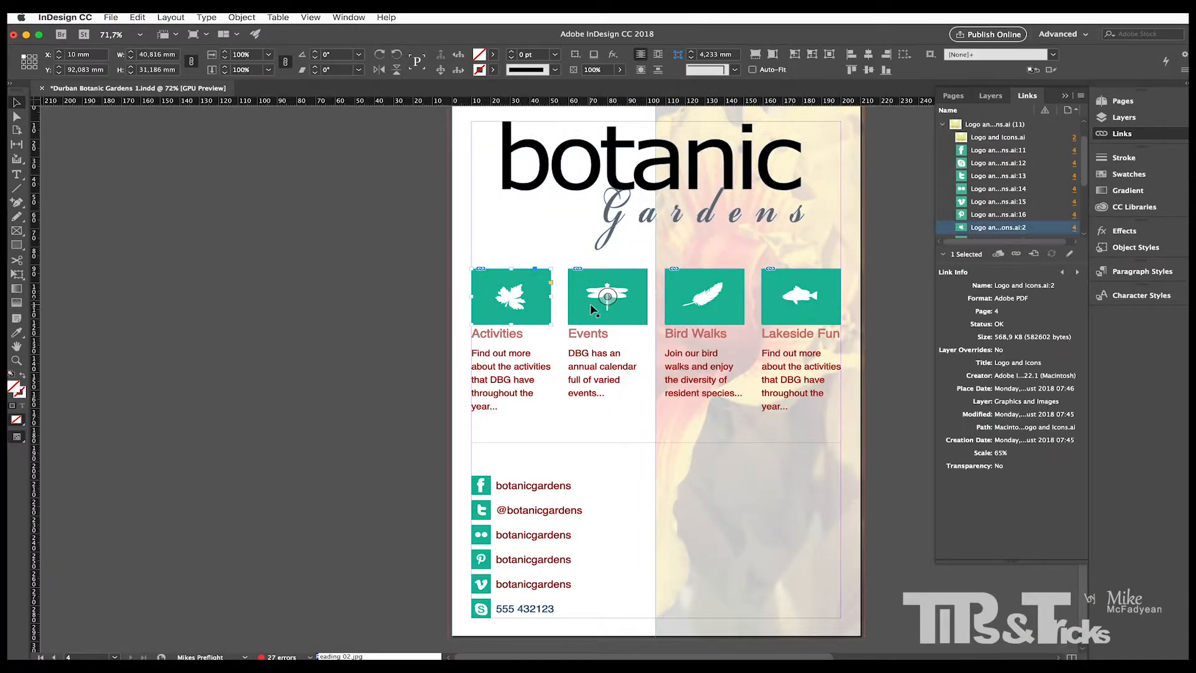
pyautogui.click(709, 308)
pyautogui.click(790, 308)
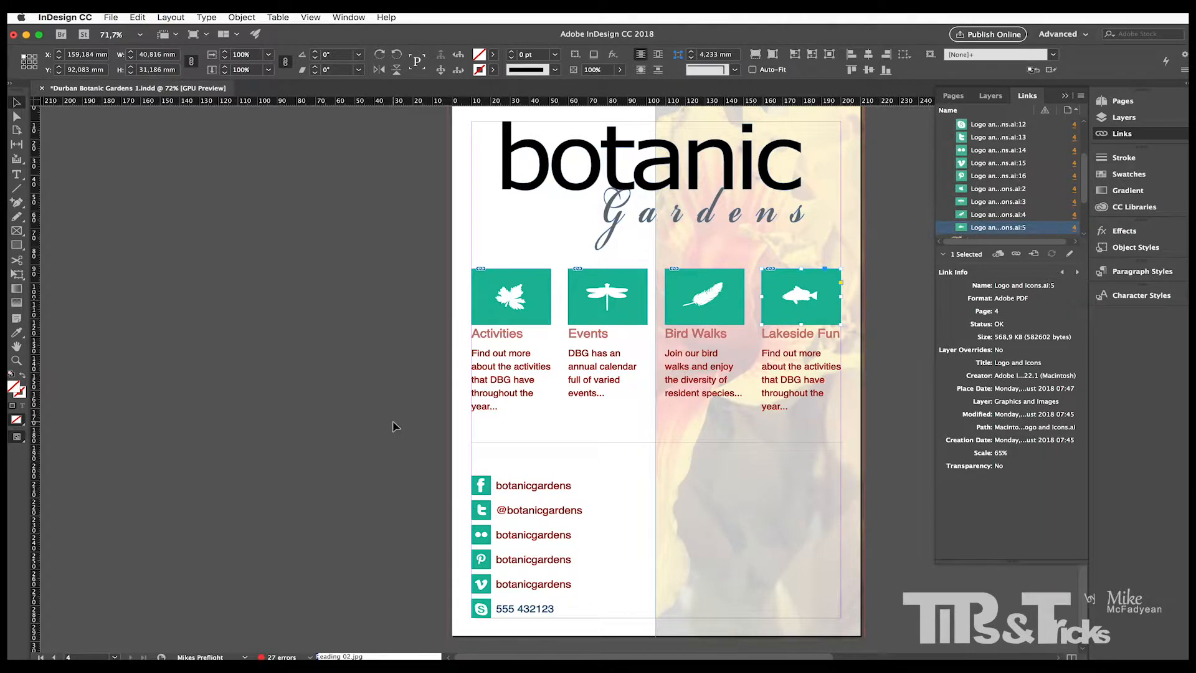
pyautogui.click(392, 426)
pyautogui.hotkey('shift', 'pageup')
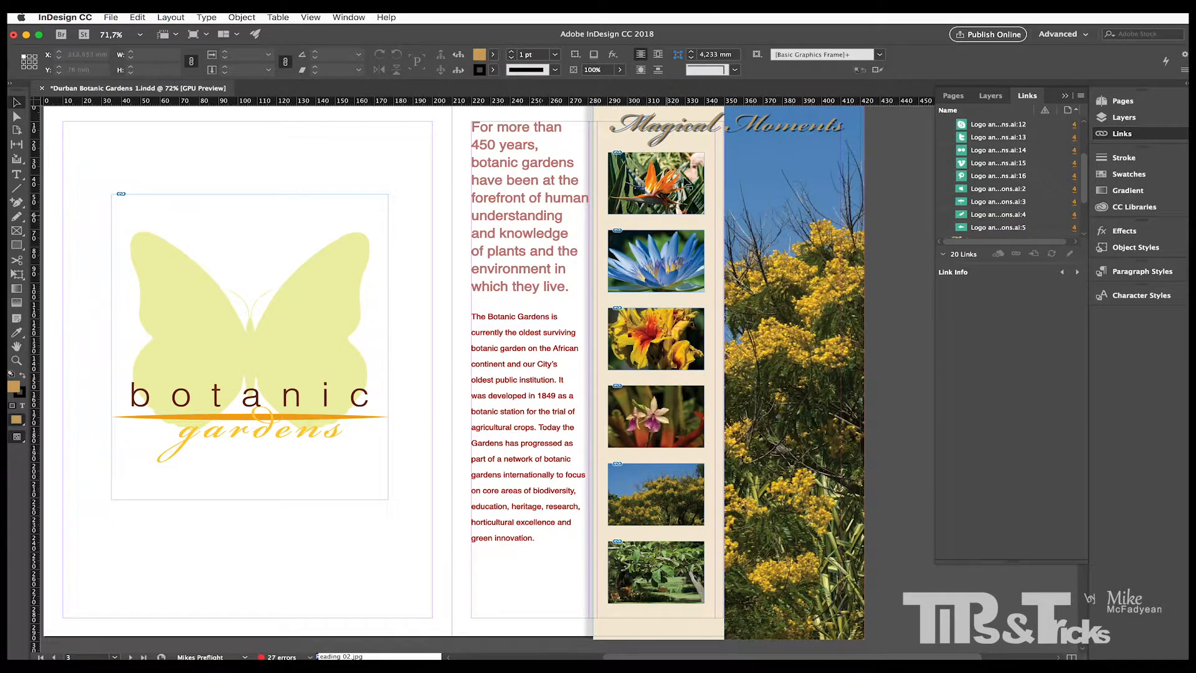
pyautogui.click(689, 184)
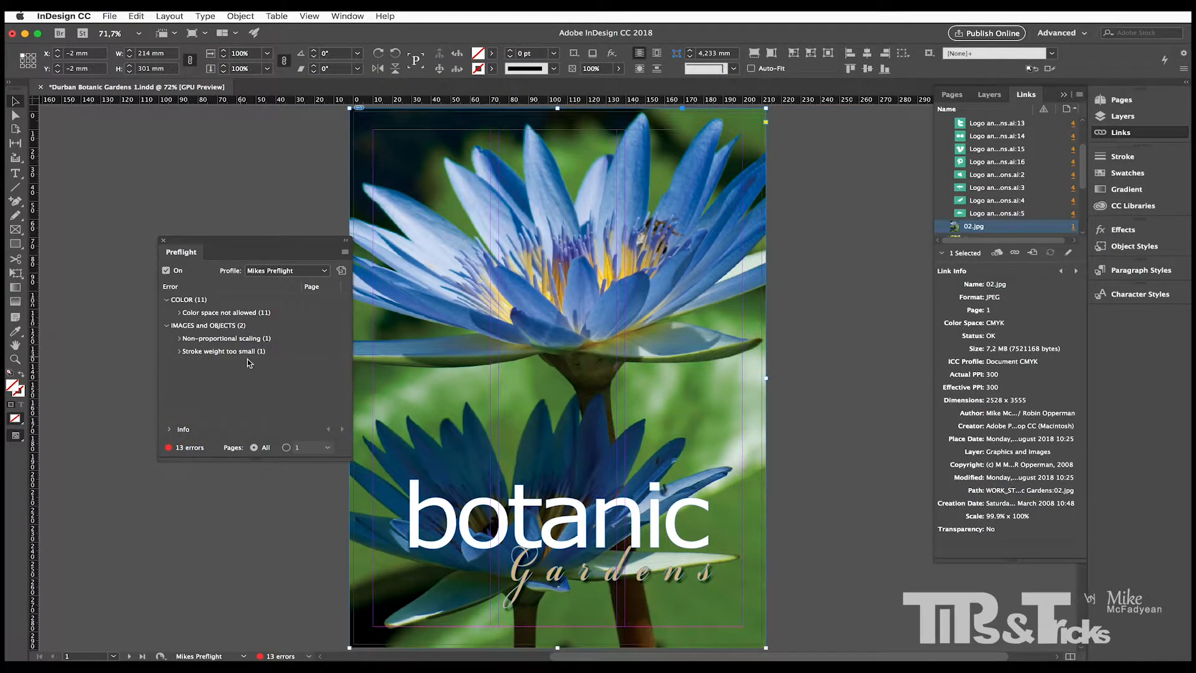
# Reopen the Preflight results and place them on the pasteboard clear of the cover page
pyautogui.click(163, 240)
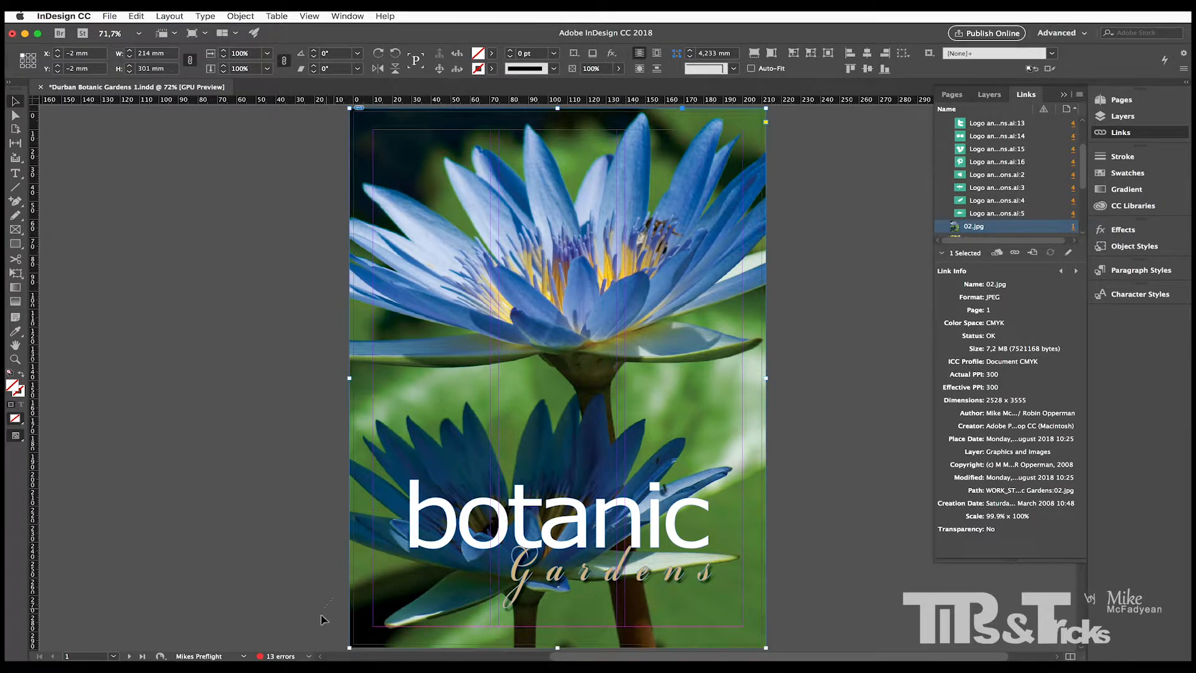
pyautogui.click(308, 656)
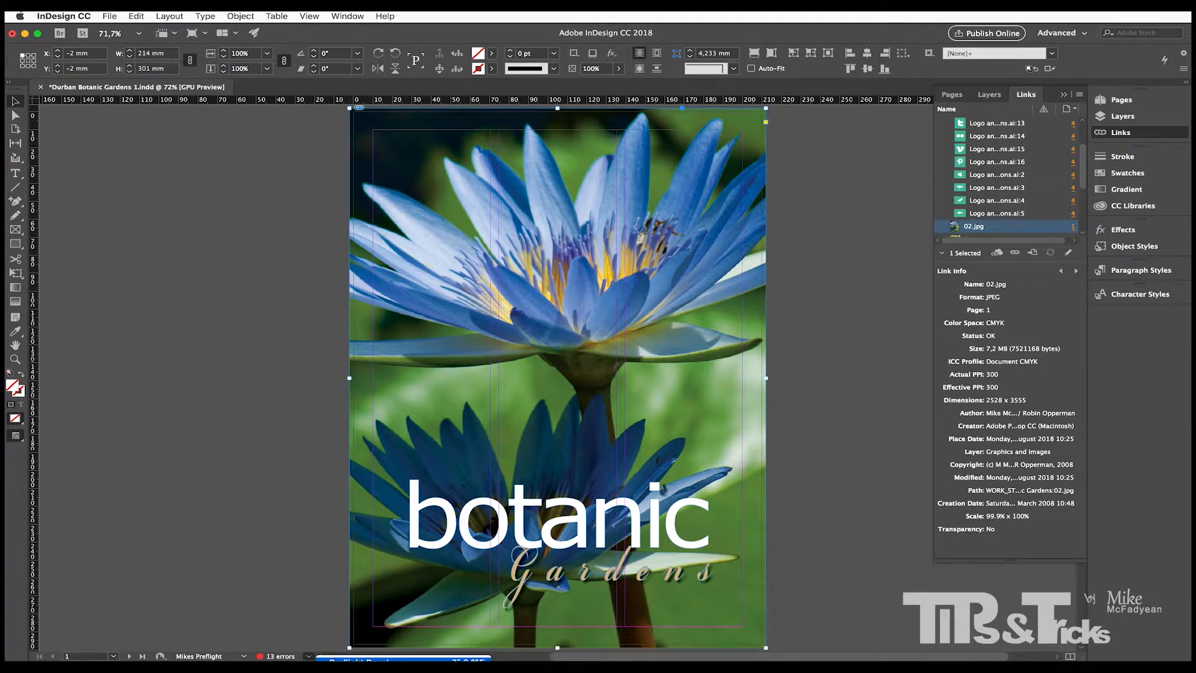
pyautogui.click(402, 658)
pyautogui.moveTo(253, 243); pyautogui.dragTo(322, 263)
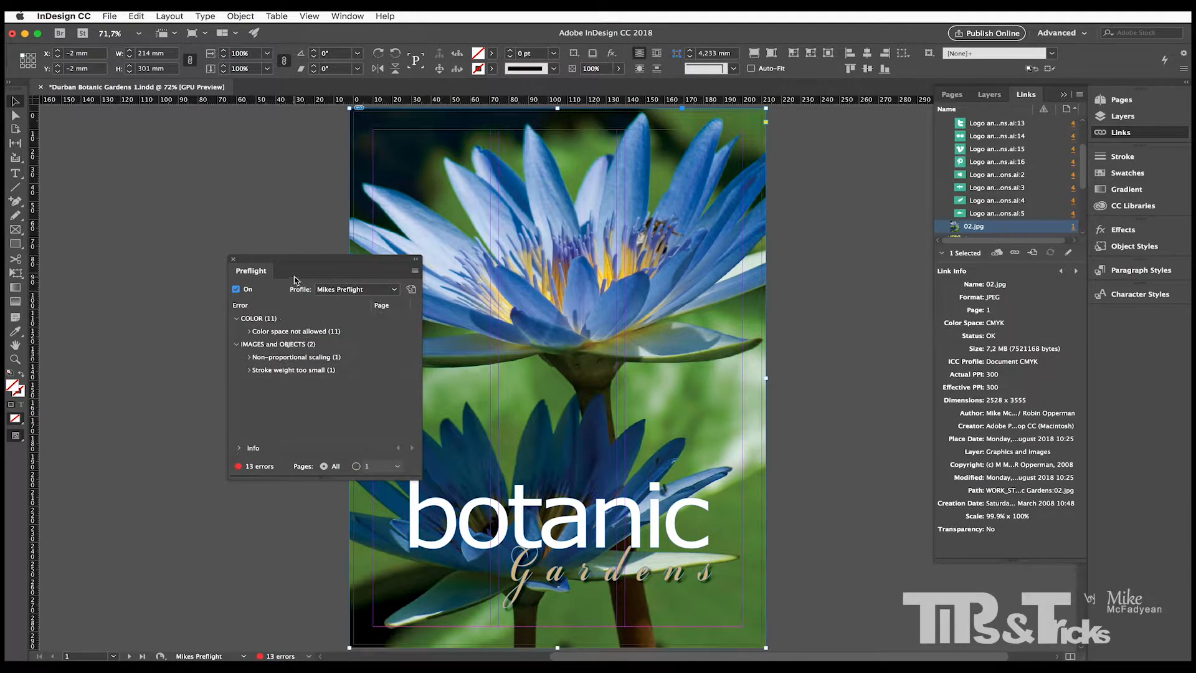
pyautogui.moveTo(299, 262); pyautogui.dragTo(209, 289)
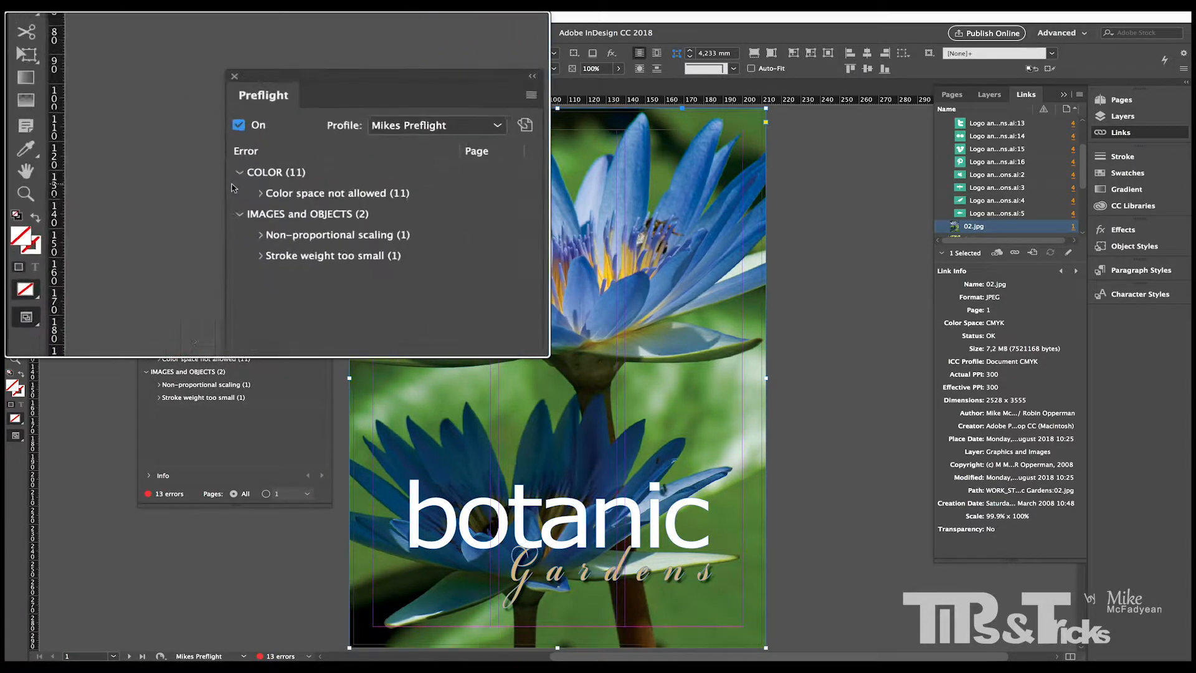
# Review which items fall under the Color space not allowed error and go to the icons on page 4
pyautogui.click(159, 360)
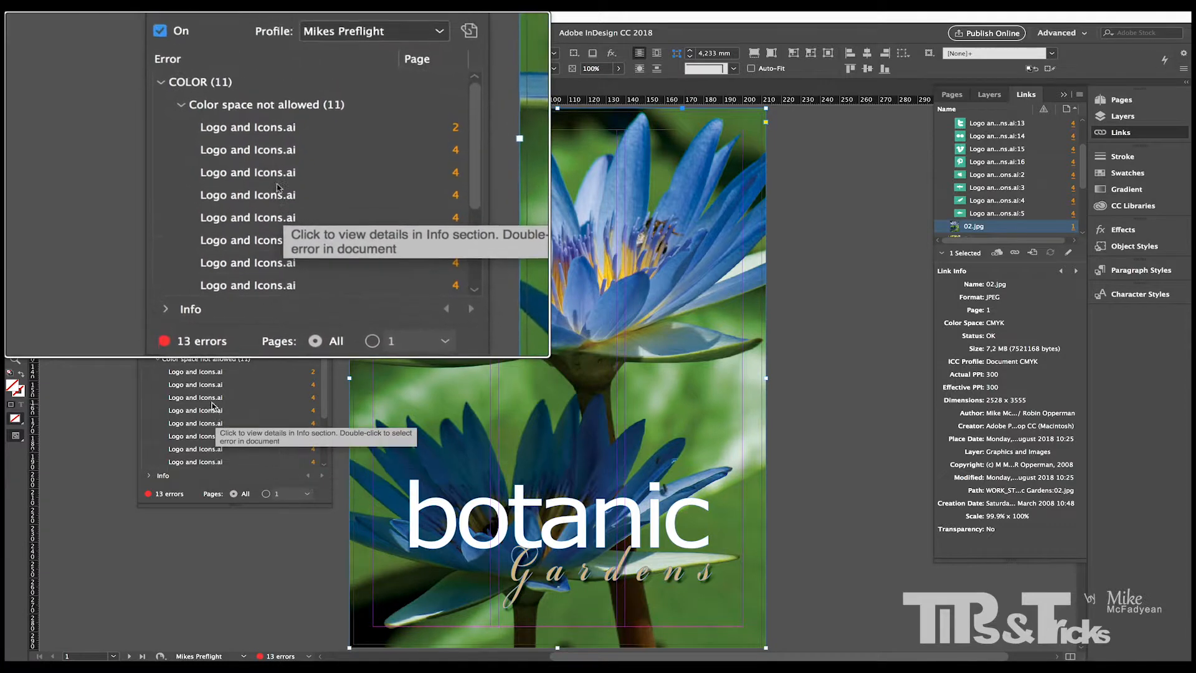
pyautogui.click(159, 361)
pyautogui.click(148, 346)
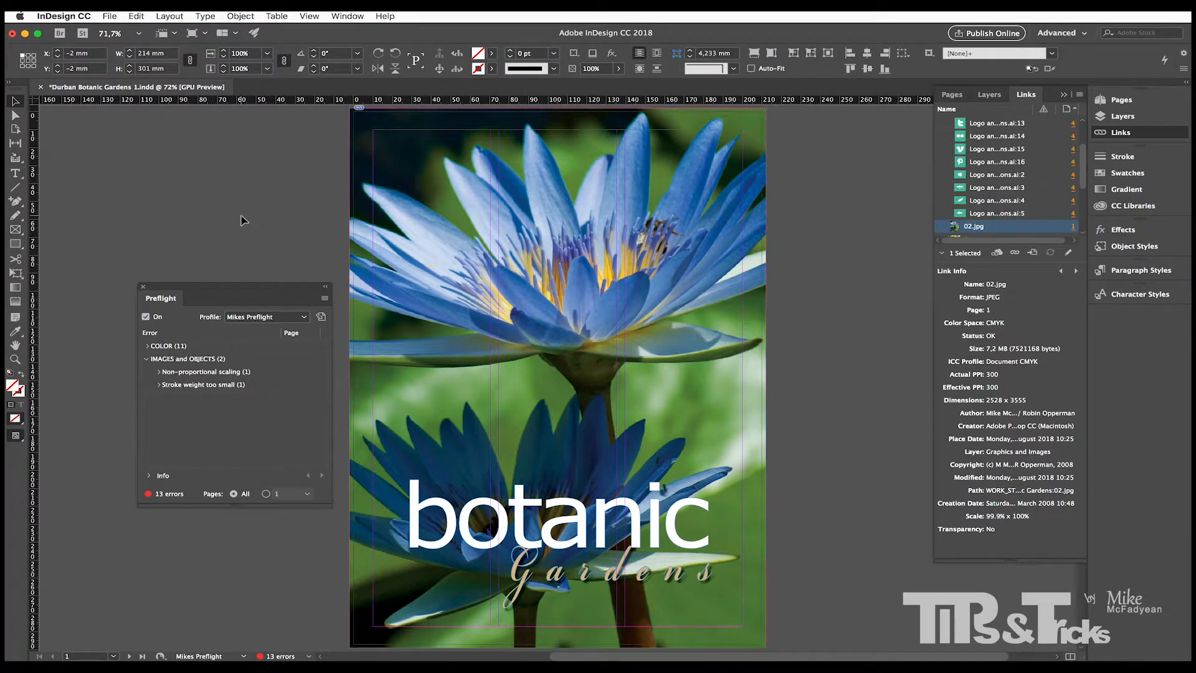
pyautogui.click(243, 220)
pyautogui.hotkey('shift', 'pagedown')
pyautogui.hotkey('shift', 'pagedown')
pyautogui.hotkey('shift', 'pagedown')
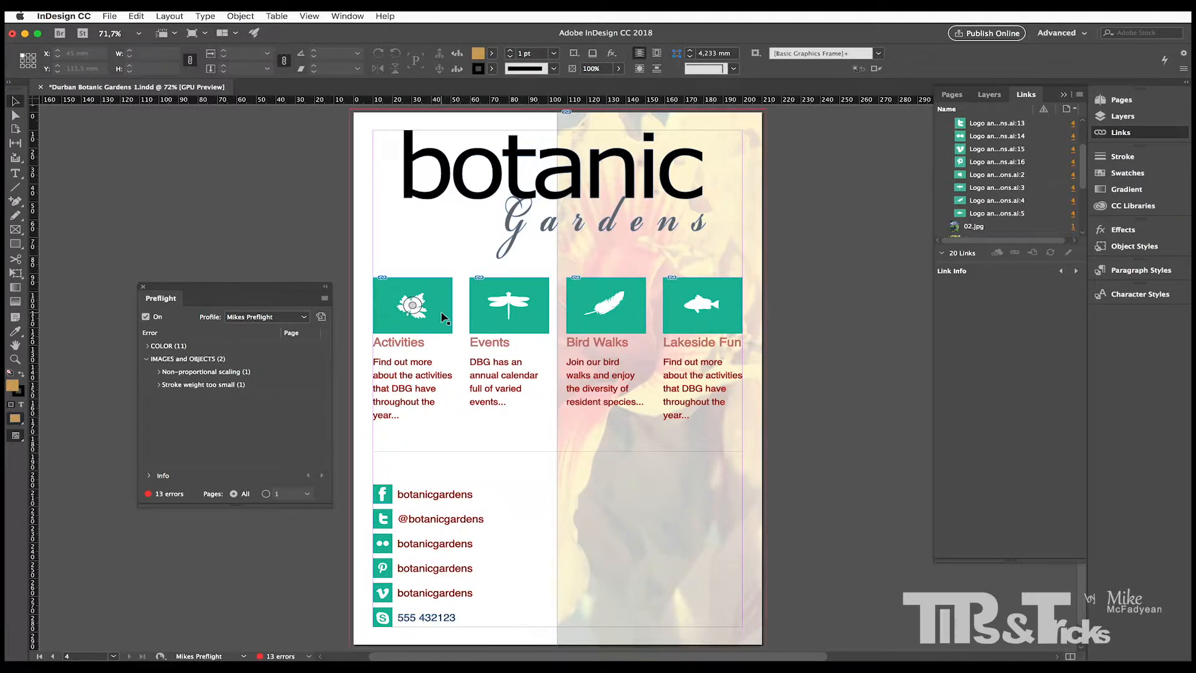
# Switch to Illustrator, convert Logo and Icons.ai to CMYK Color document mode, save it, and return to InDesign
pyautogui.press('super+Tab')
pyautogui.press('super+Tab')
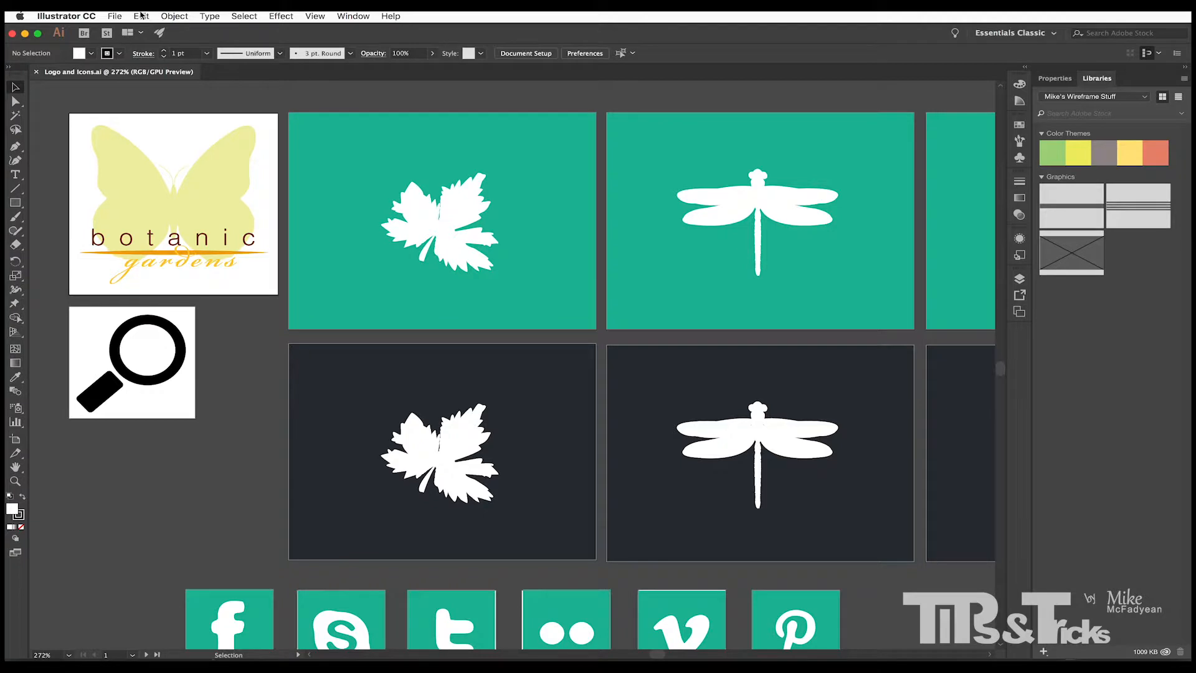
pyautogui.click(115, 15)
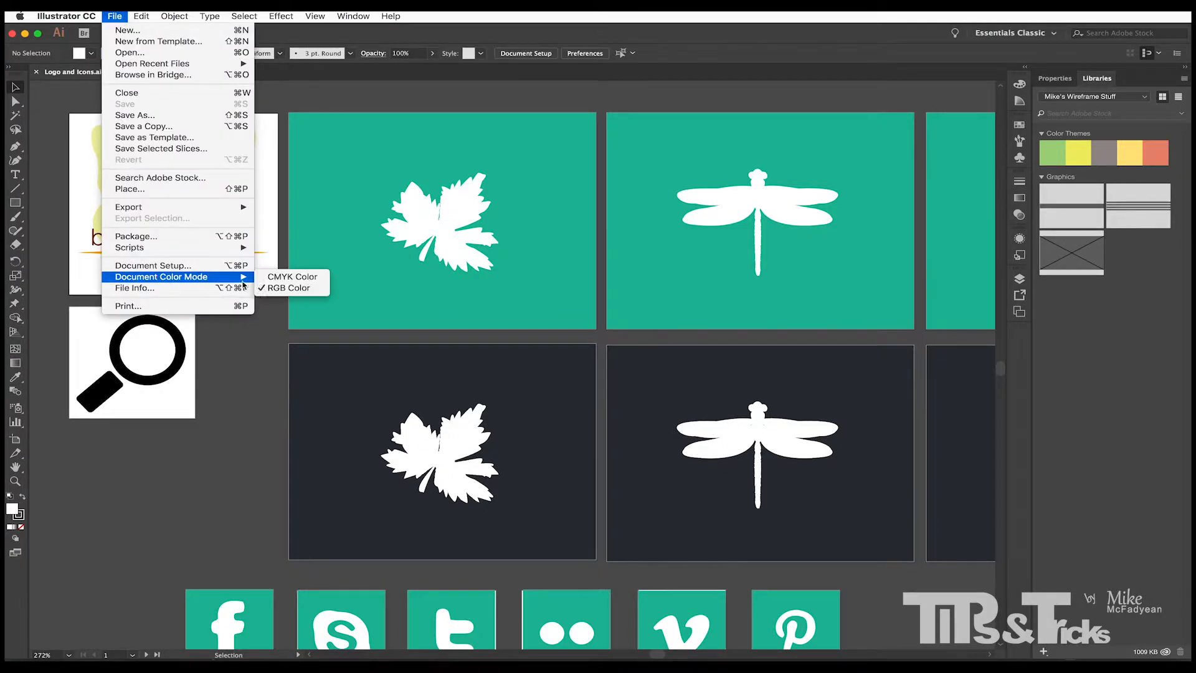
pyautogui.click(281, 288)
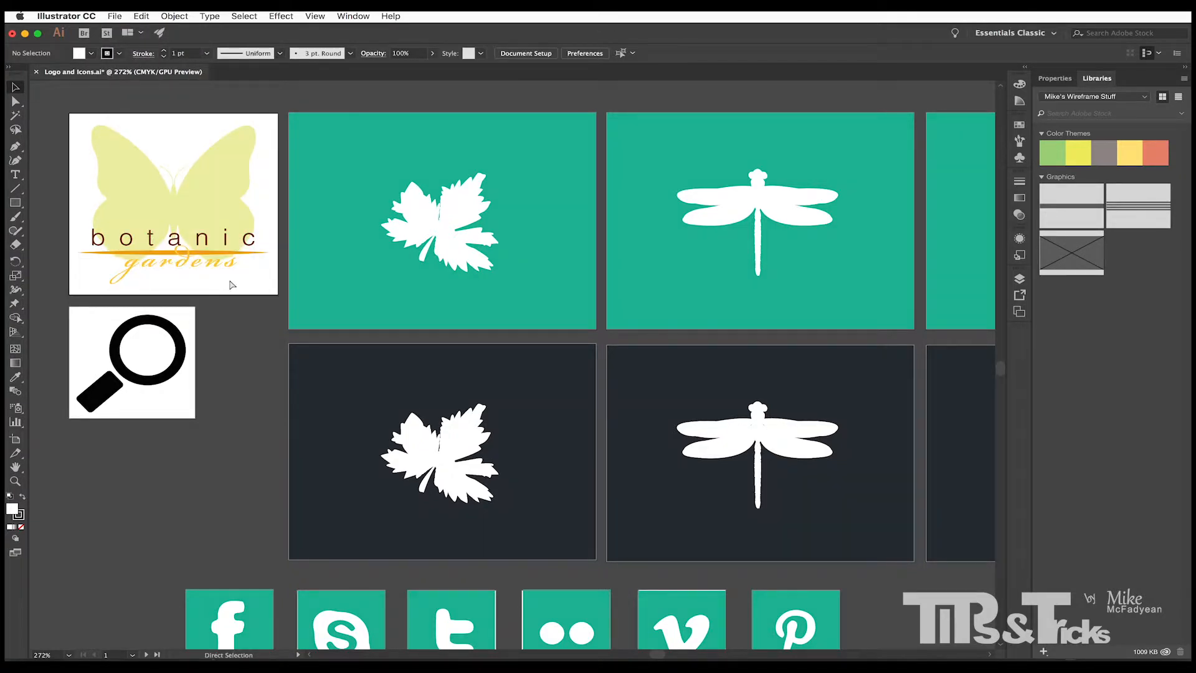
pyautogui.press('super+s')
pyautogui.press('super+Tab')
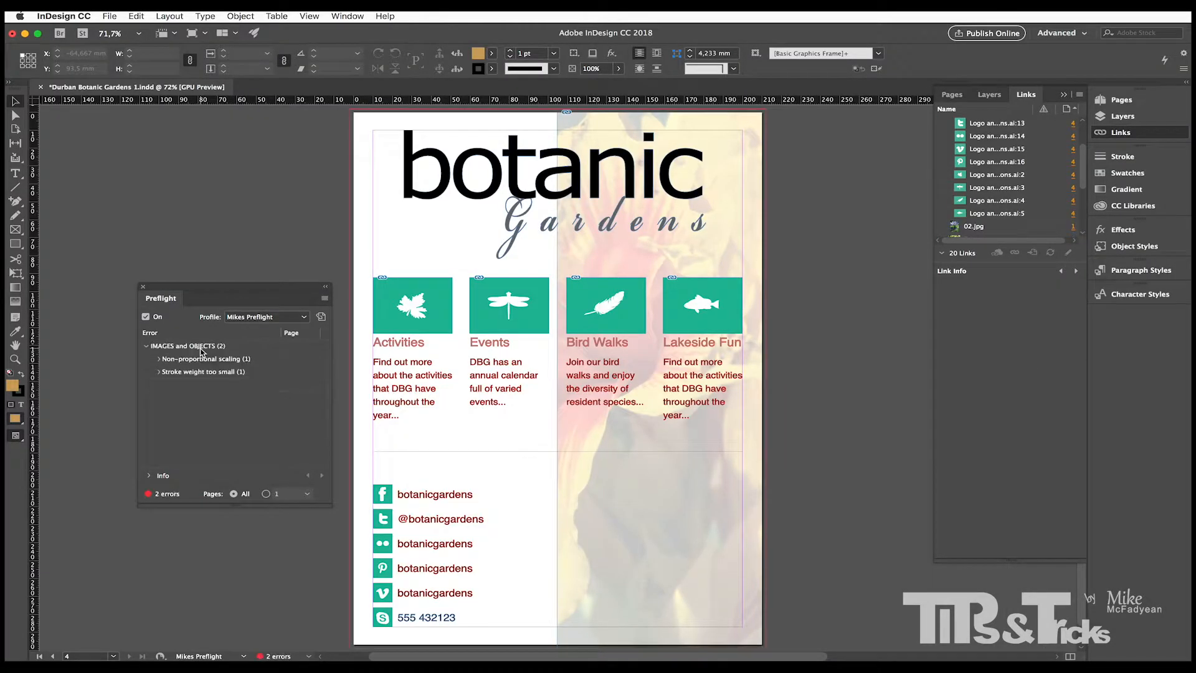
# Examine the Non-proportional scaling error by locating 04 big.jpg on page 4, and list the Stroke weight too small instances
pyautogui.click(201, 349)
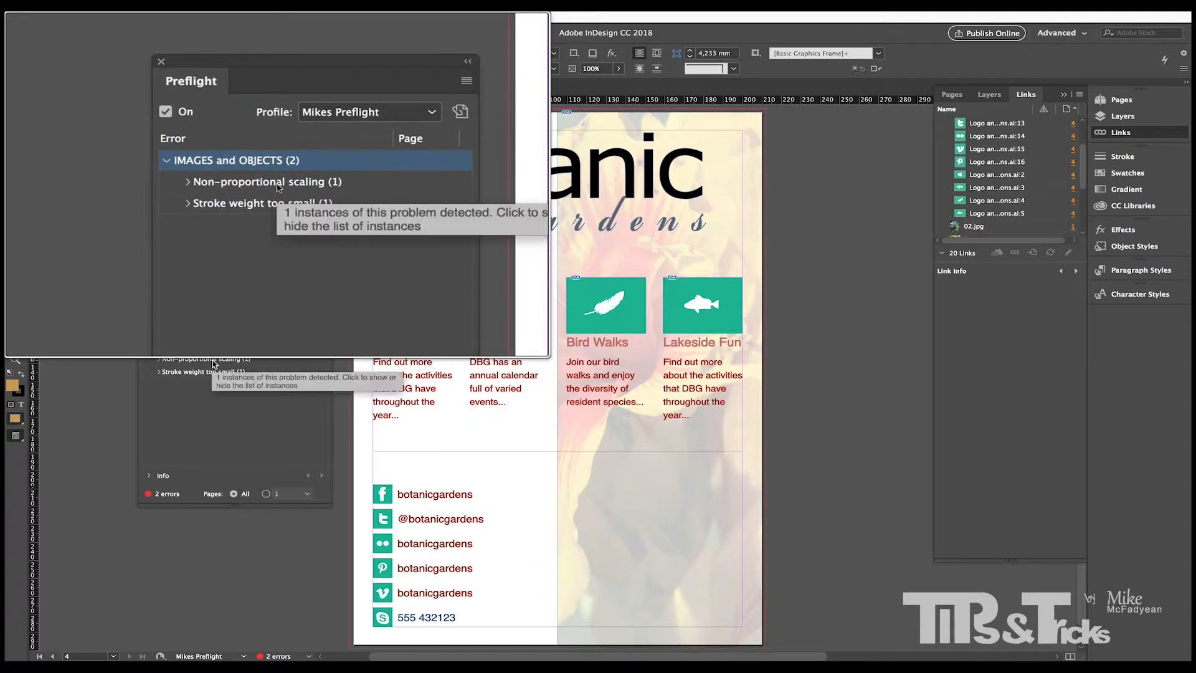
pyautogui.click(159, 361)
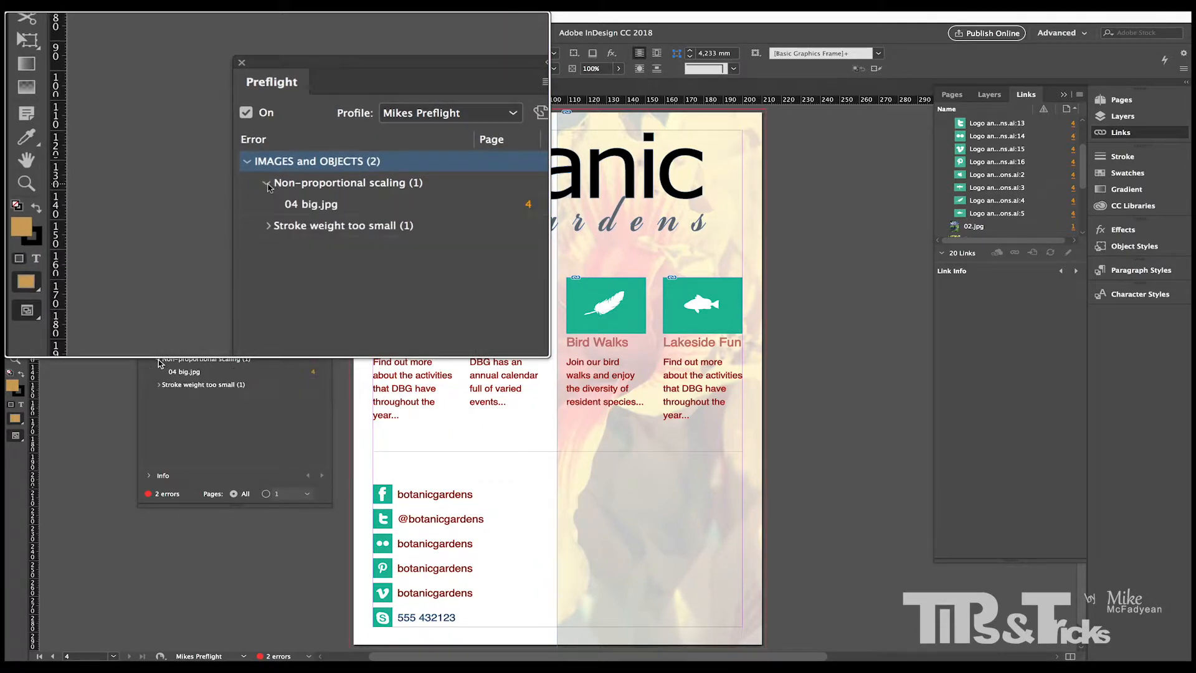
pyautogui.click(314, 374)
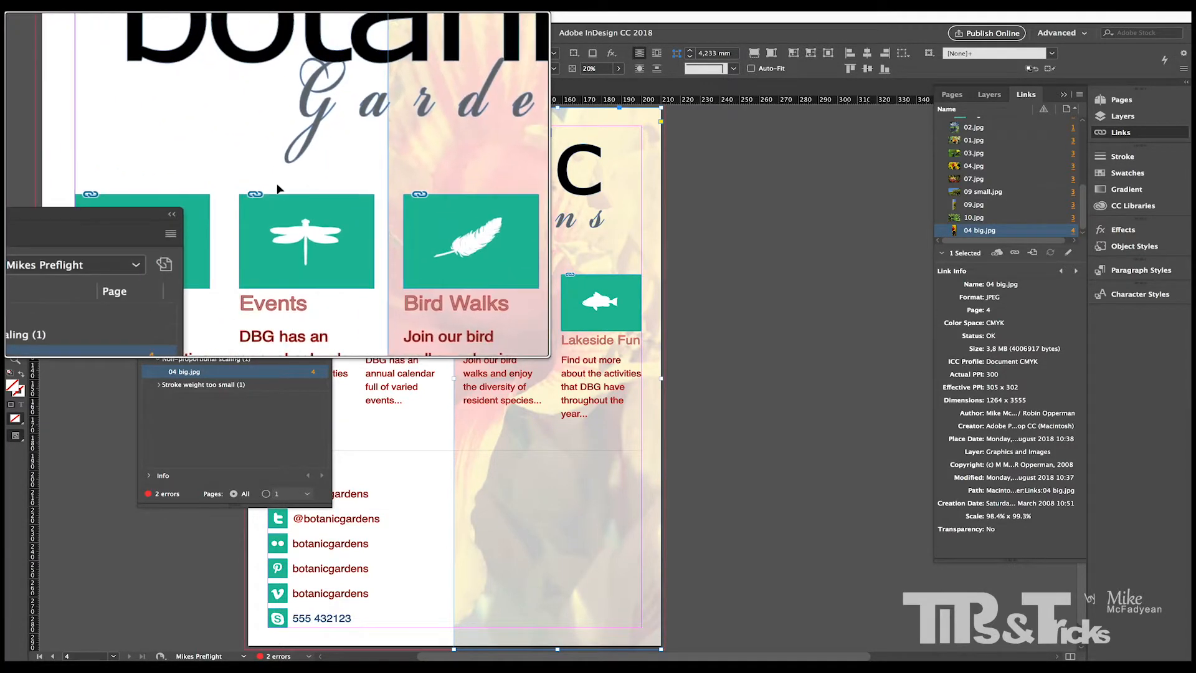
pyautogui.click(157, 385)
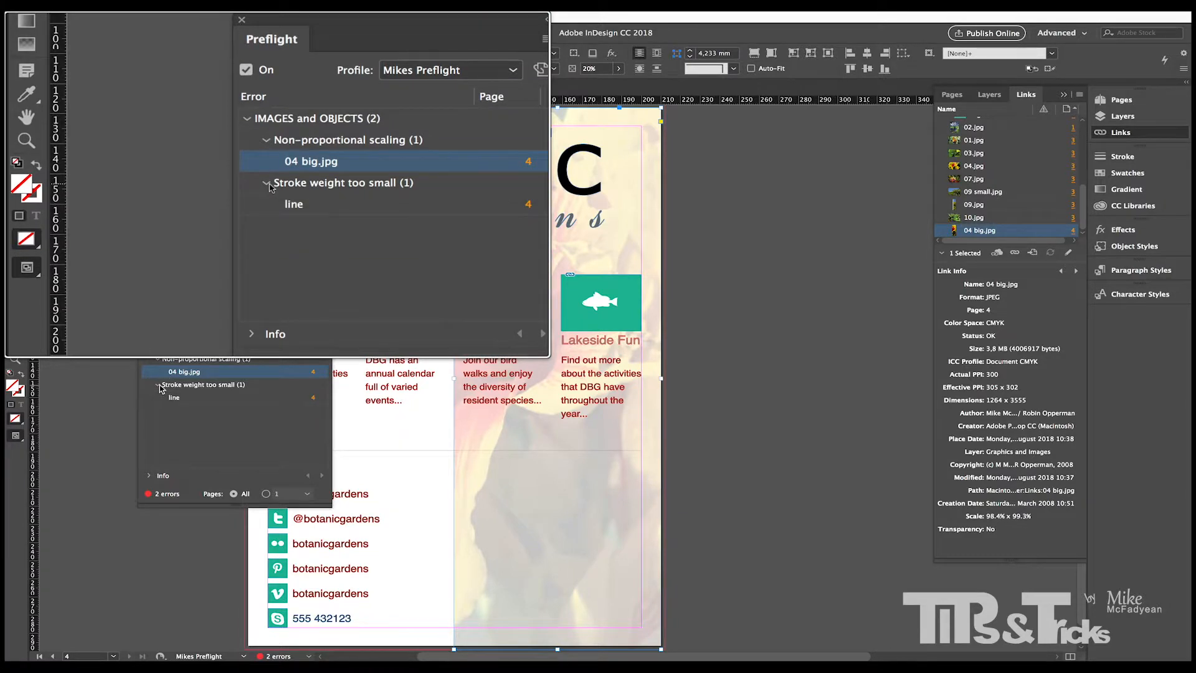
# Go to the line flagged for its stroke weight on page 4 and set its stroke to 0,5 pt
pyautogui.click(312, 399)
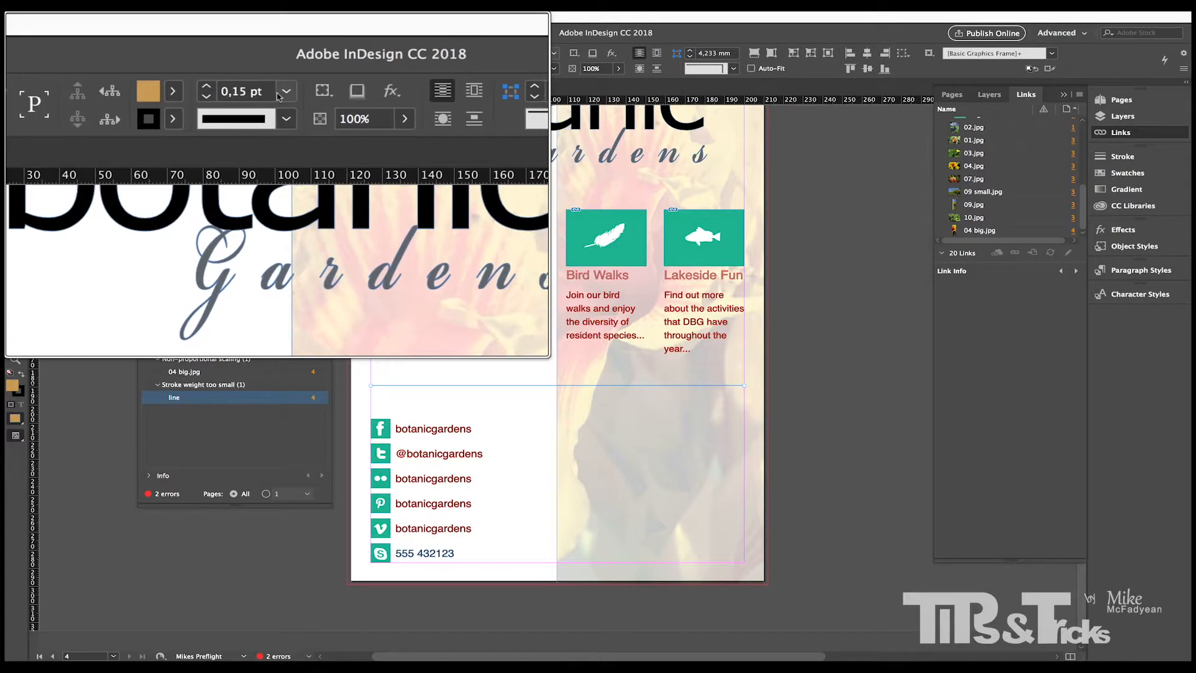
pyautogui.click(283, 92)
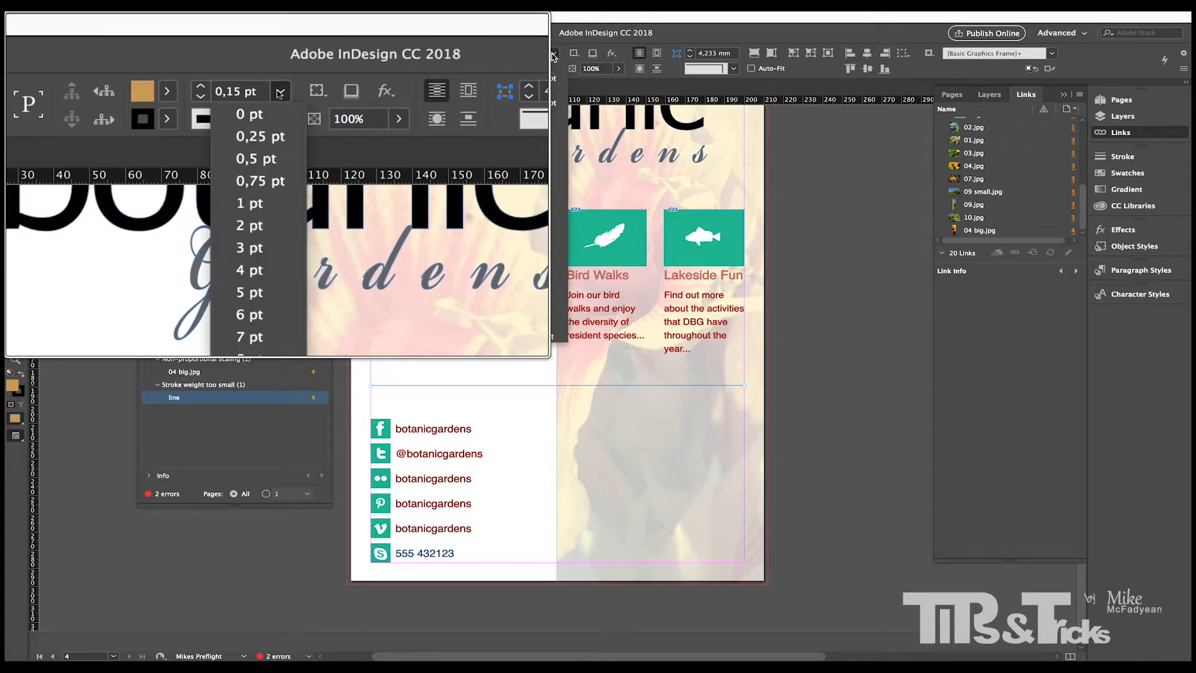
pyautogui.click(278, 163)
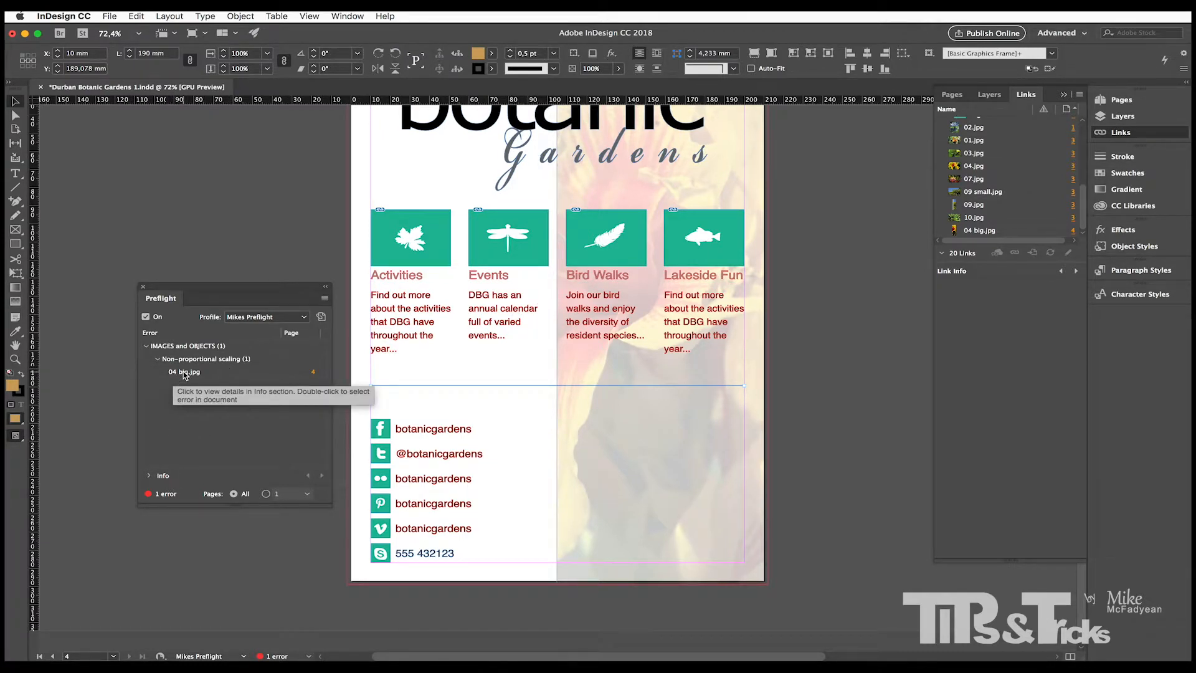
# Refit the non-proportionally scaled image 04 big.jpg on page 4 so it fills its frame proportionally
pyautogui.click(583, 438)
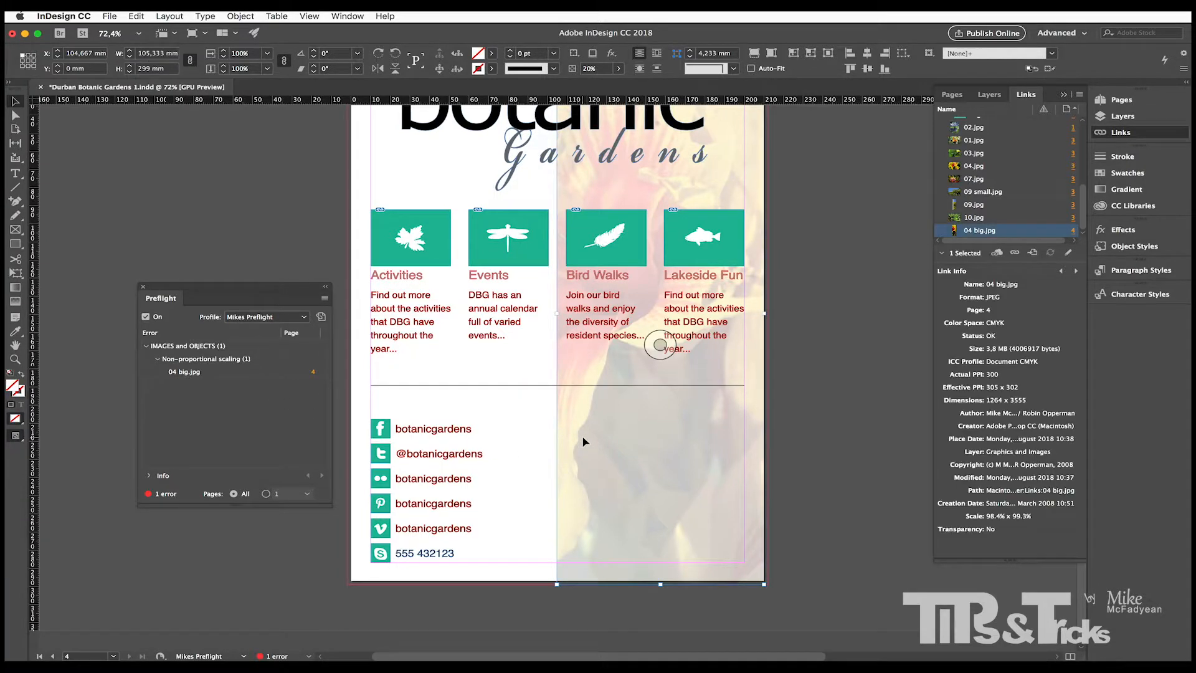
pyautogui.rightClick(672, 426)
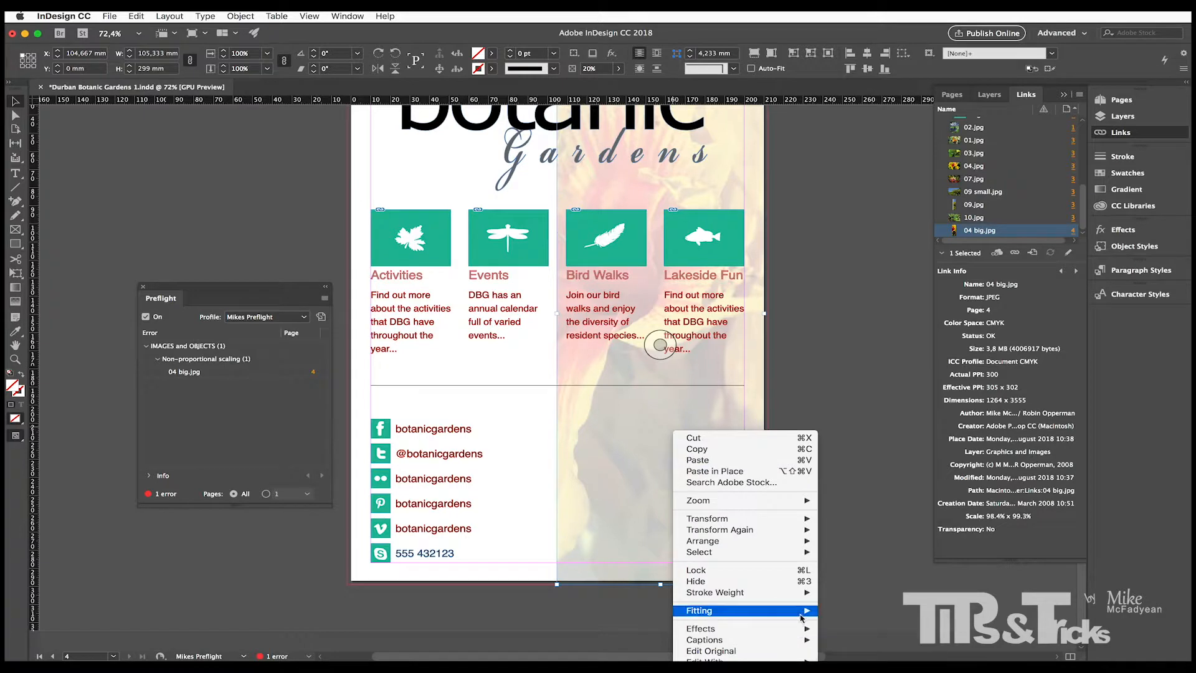
pyautogui.moveTo(800, 614)
pyautogui.click(852, 614)
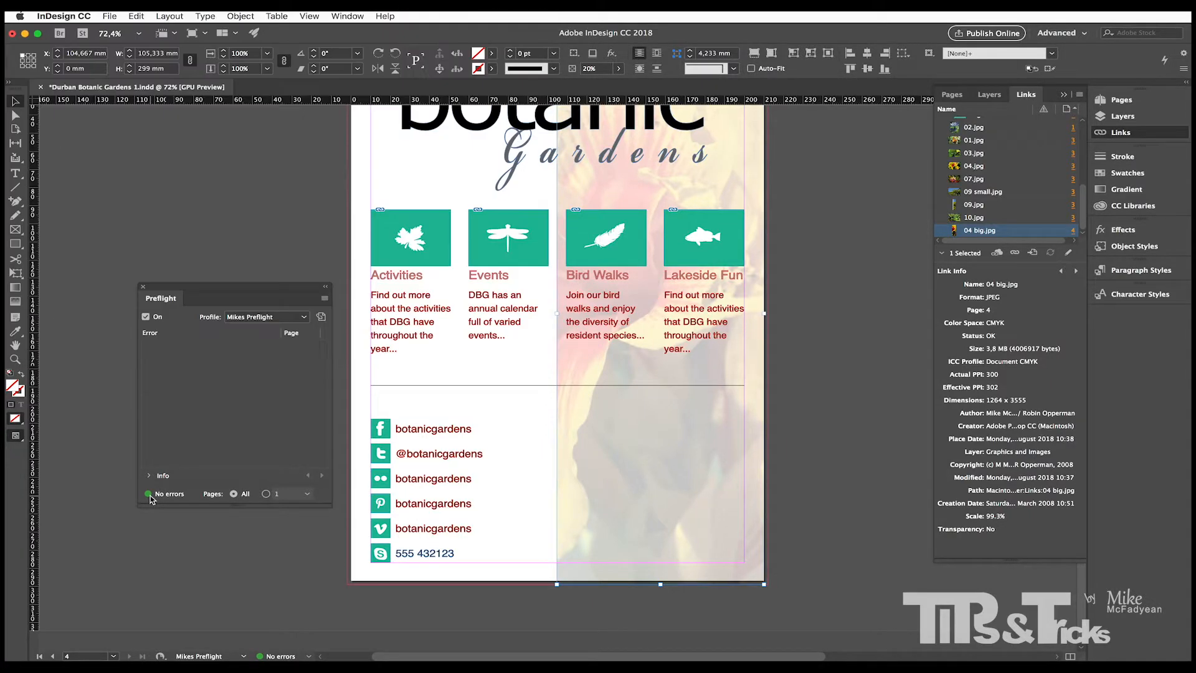
# Close the Preflight results, fit page 4 in the window and save the document
pyautogui.moveTo(164, 297); pyautogui.dragTo(229, 318)
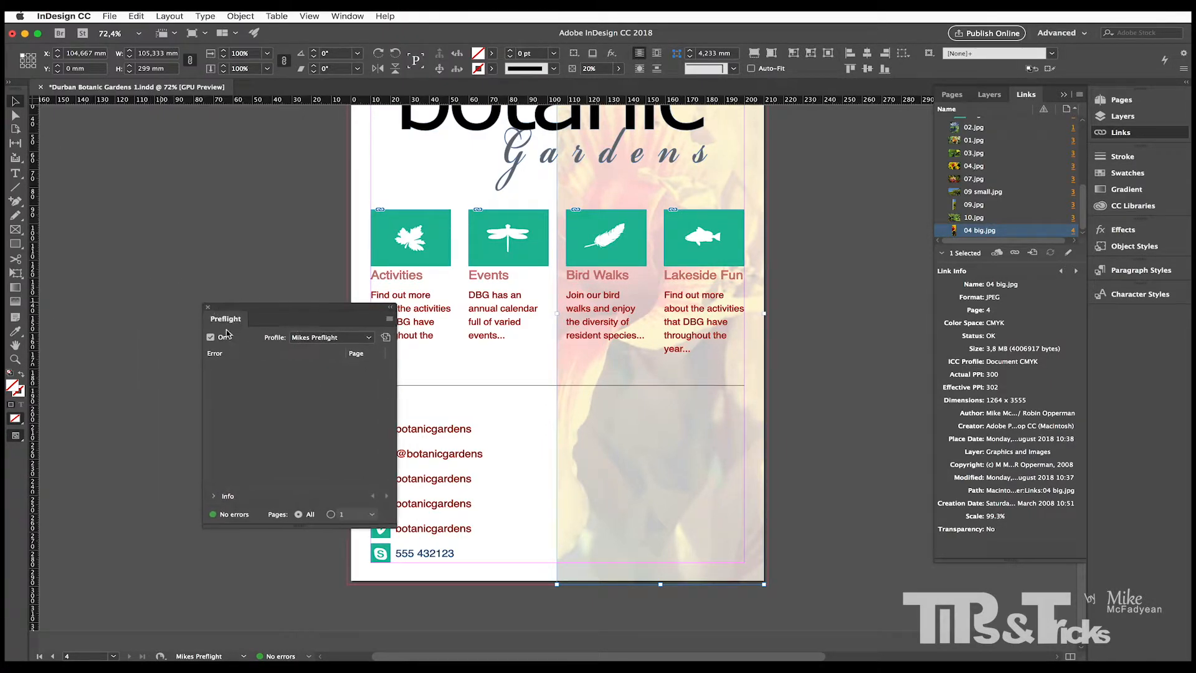
pyautogui.click(208, 308)
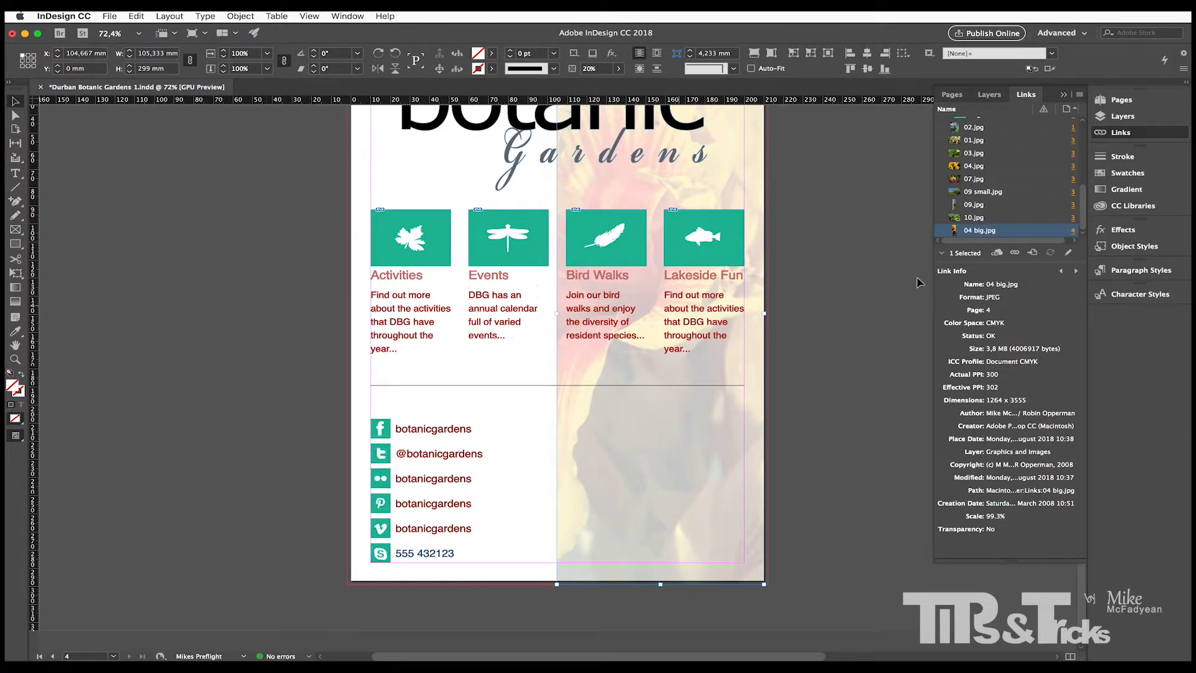
pyautogui.click(872, 262)
pyautogui.press('super+0')
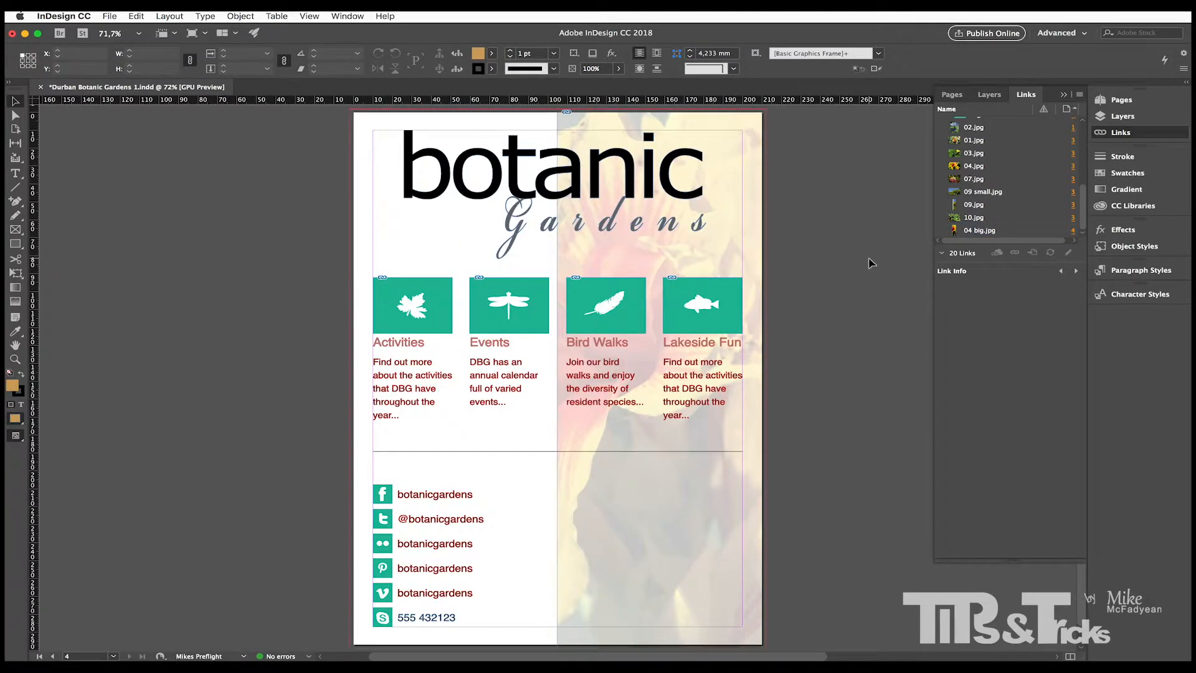
pyautogui.press('super+s')
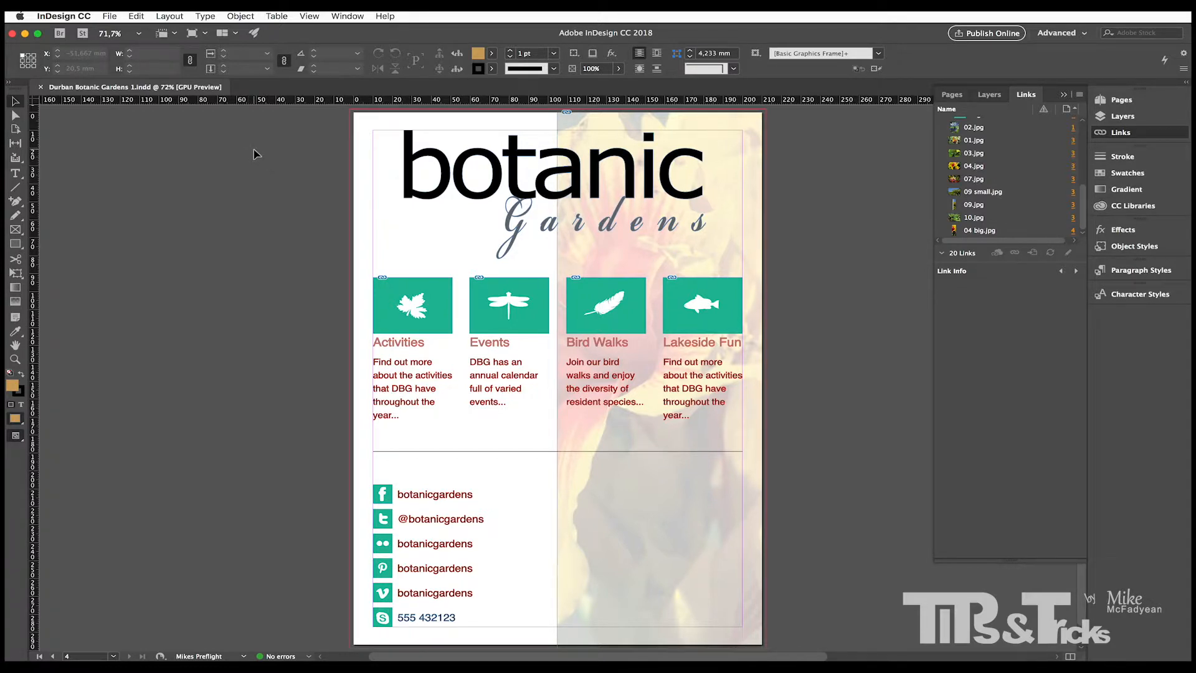
# Switch to preview mode and proof the colors with Document CMYK - U.S. Web Coated (SWOP) v2
pyautogui.press('w')
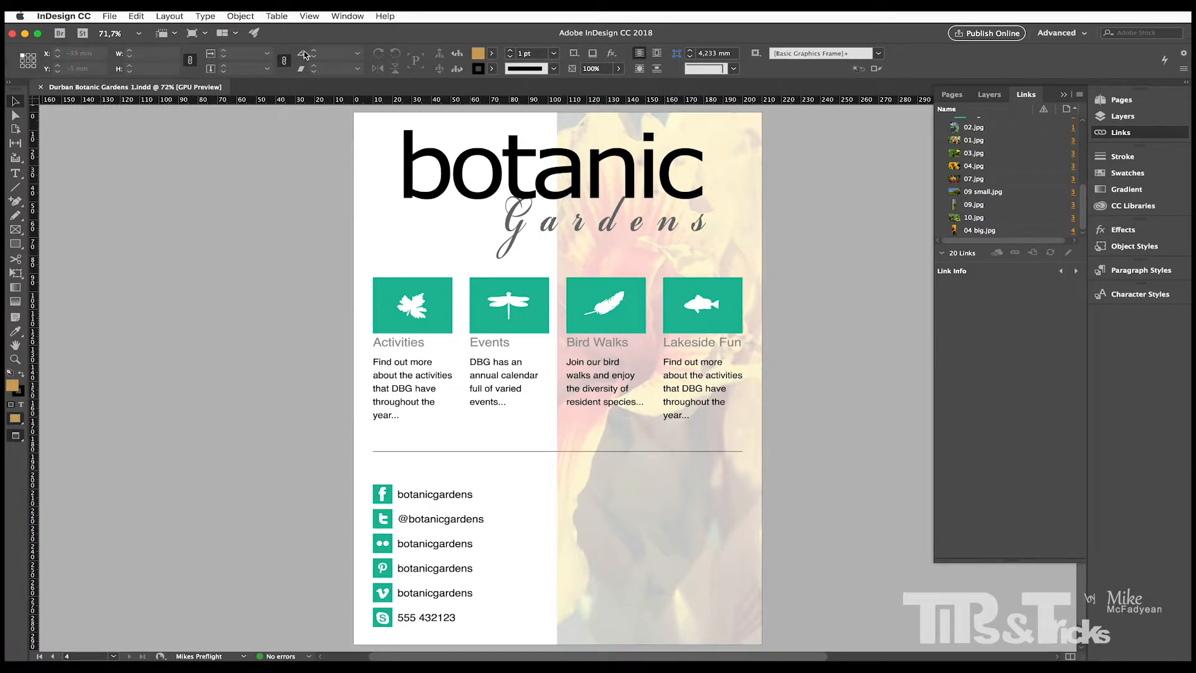
pyautogui.click(310, 16)
pyautogui.moveTo(330, 66)
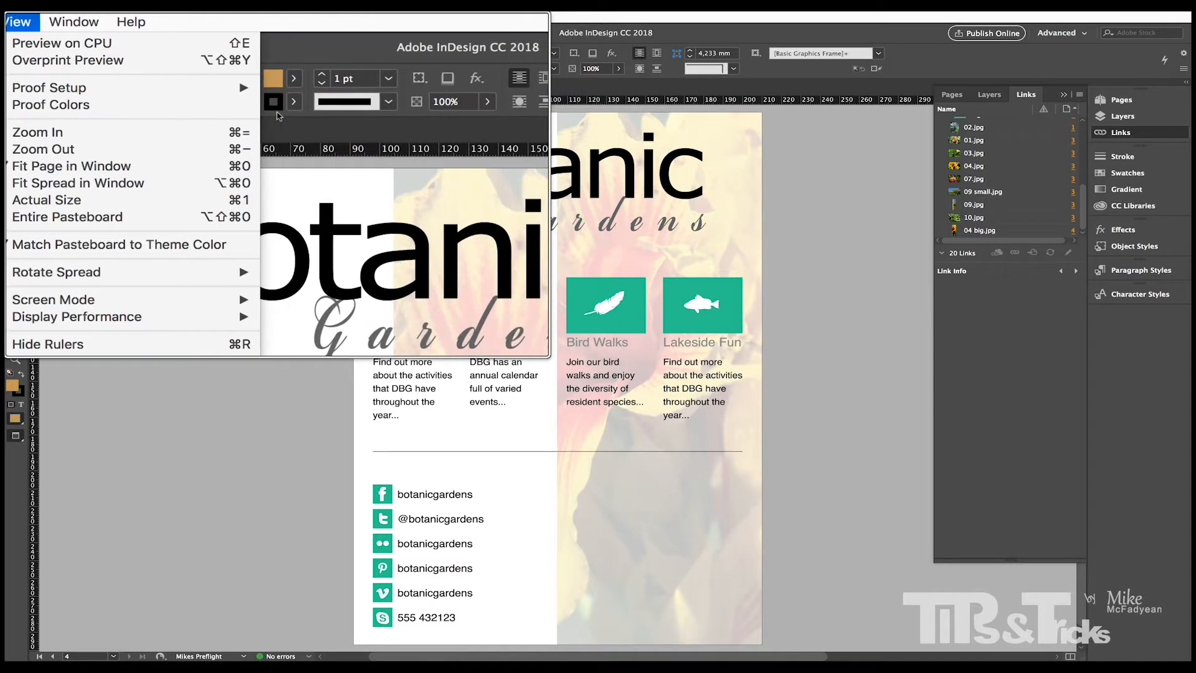
pyautogui.moveTo(274, 87)
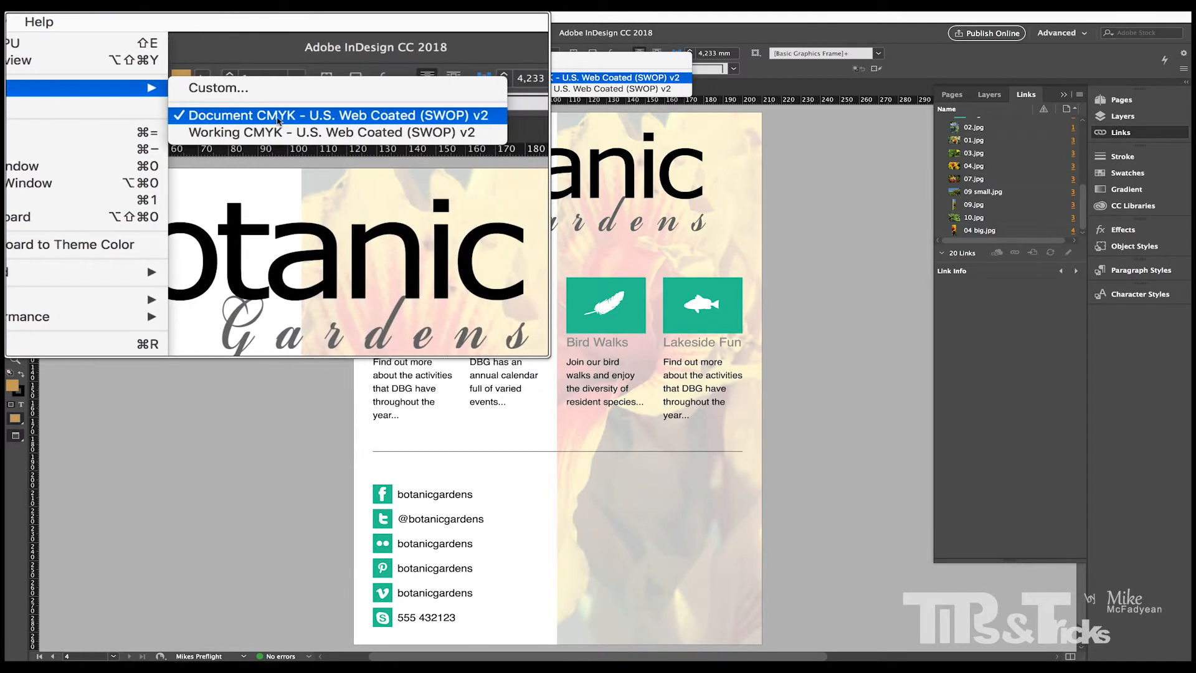
pyautogui.click(579, 80)
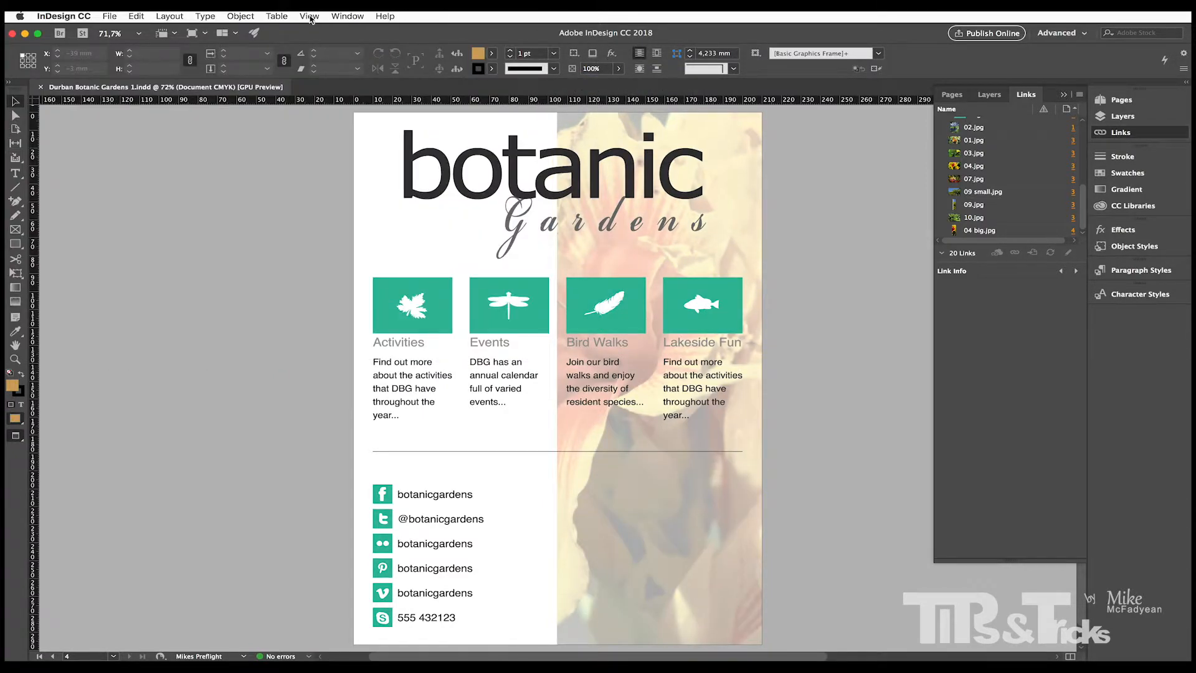
pyautogui.click(310, 18)
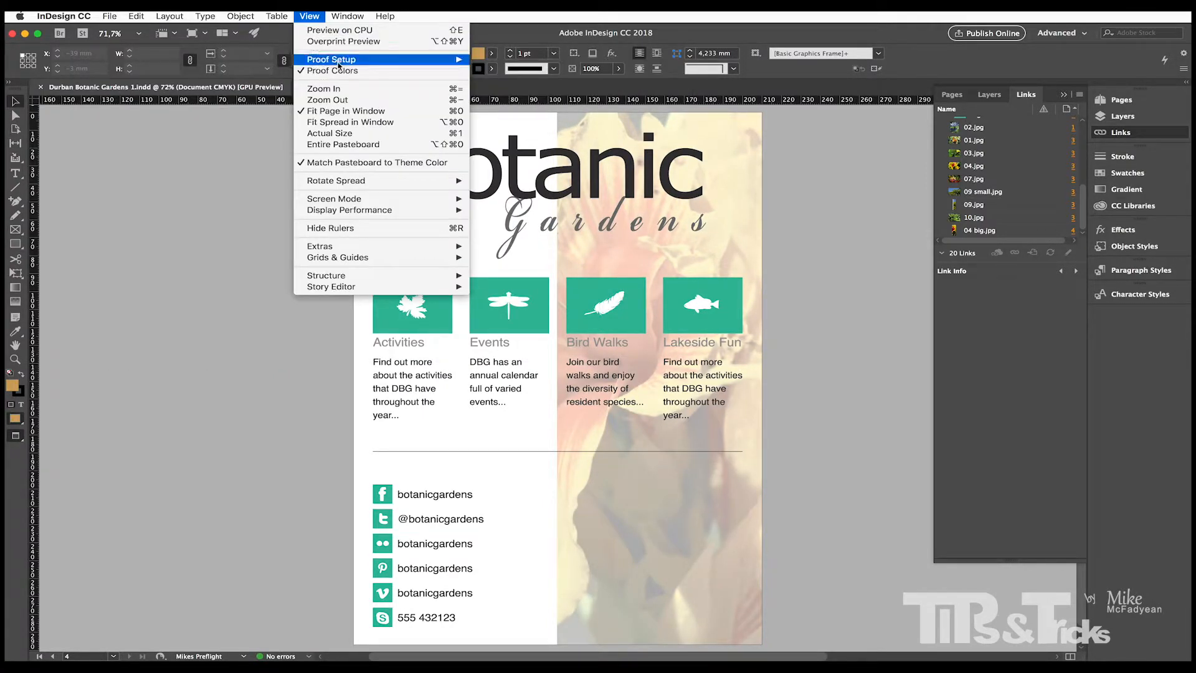
pyautogui.click(339, 69)
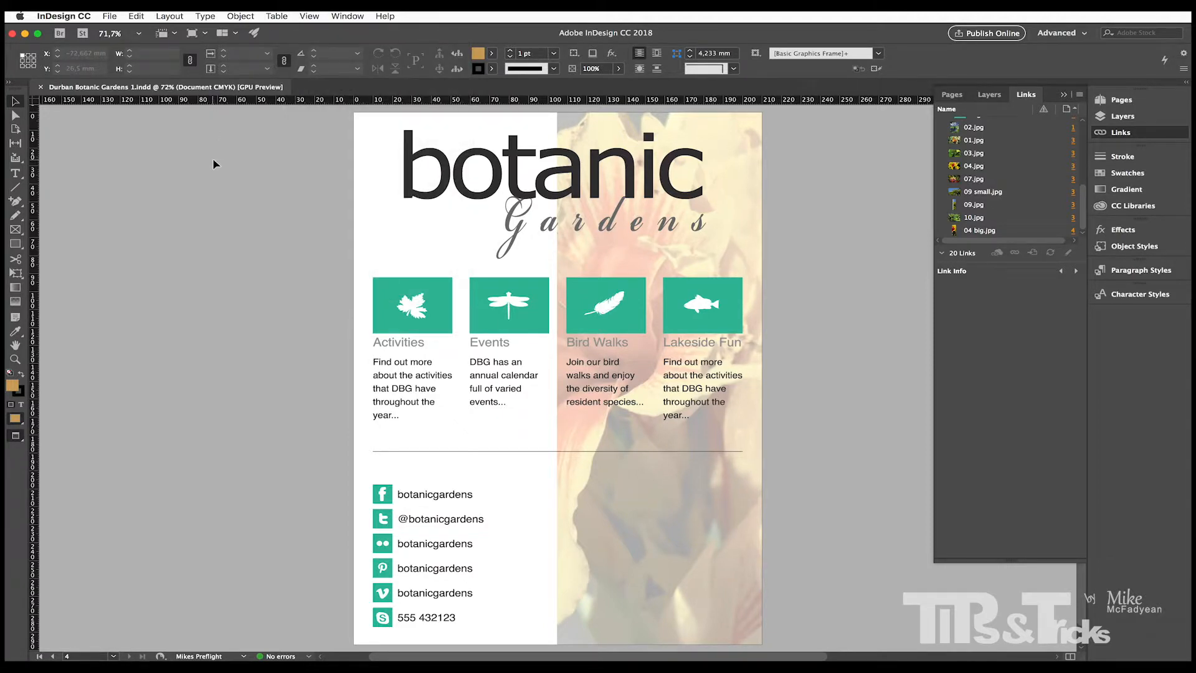
# Check the color-proofed cover and the page 2-3 spread, collapsing the links list to see the whole spread
pyautogui.hotkey('shift', 'pageup')
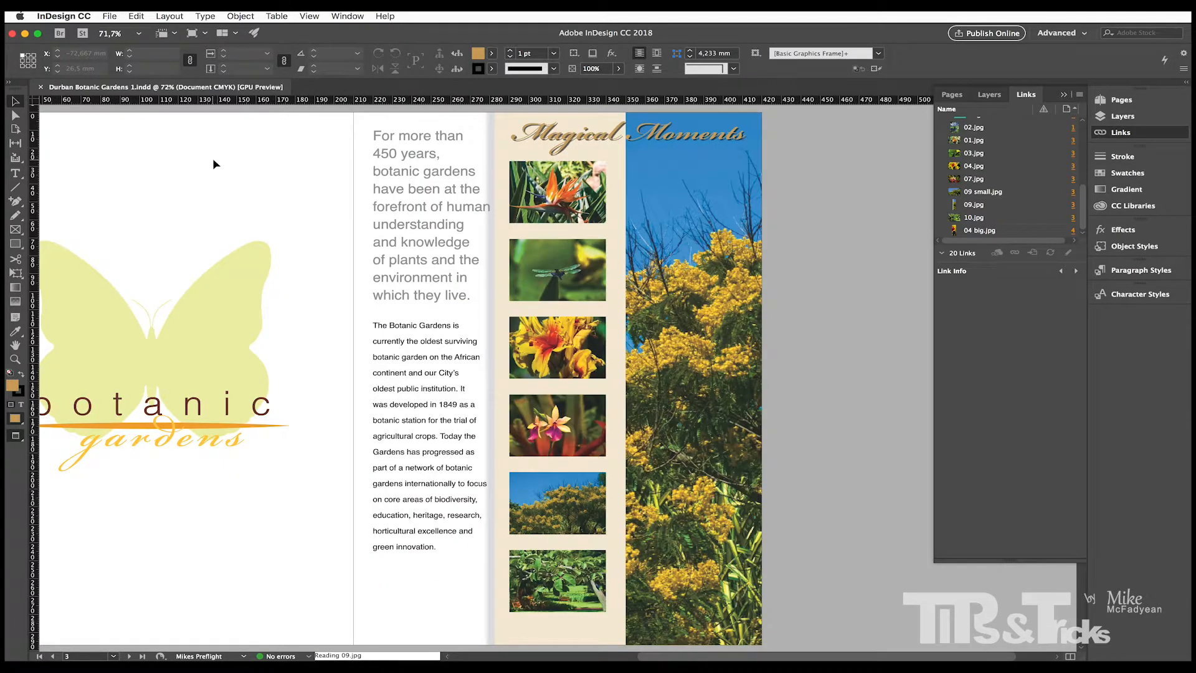
pyautogui.press('super+alt+0')
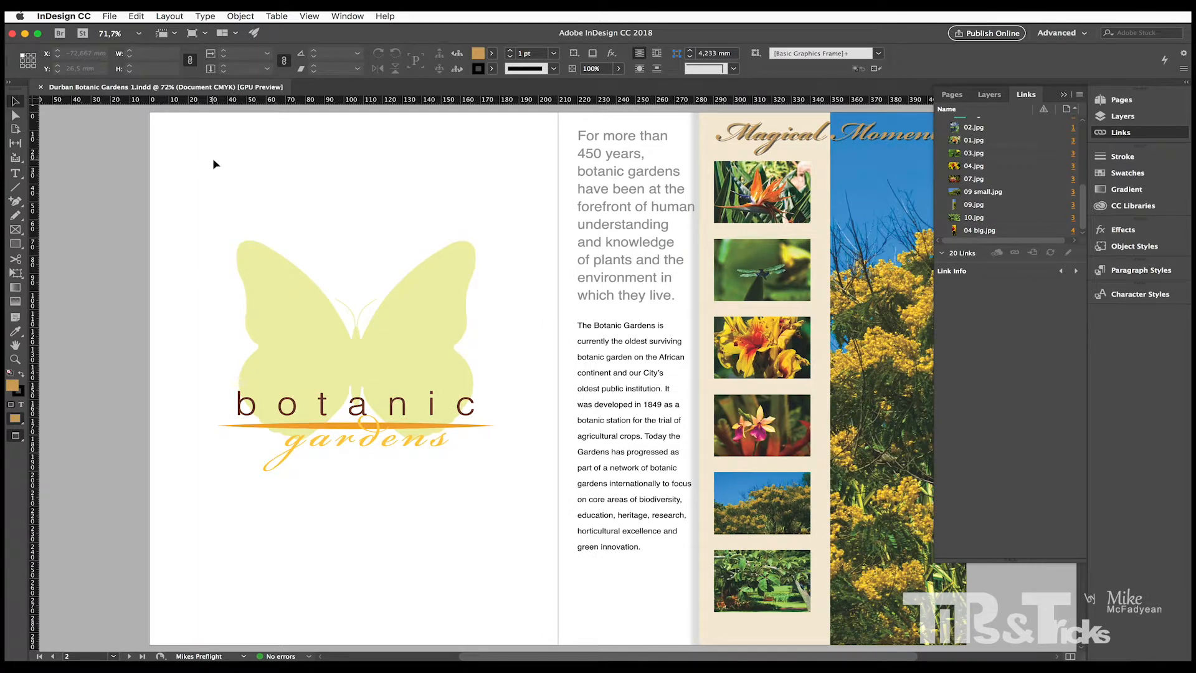
pyautogui.hotkey('shift', 'pageup')
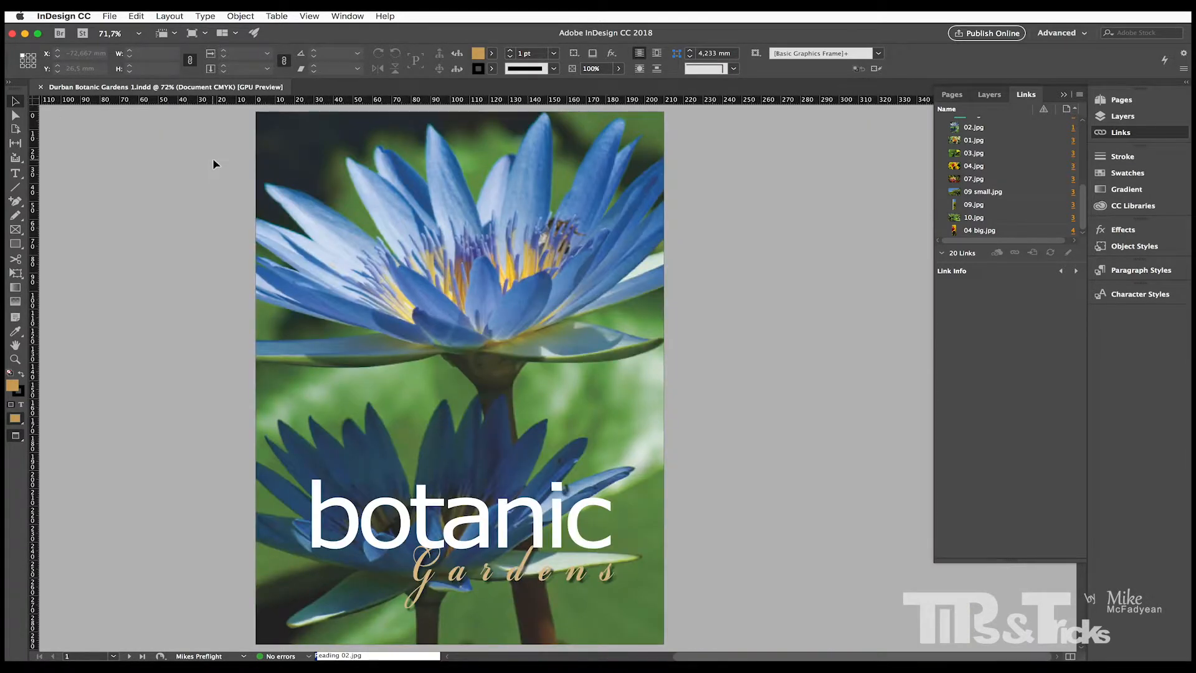
pyautogui.hotkey('shift', 'pagedown')
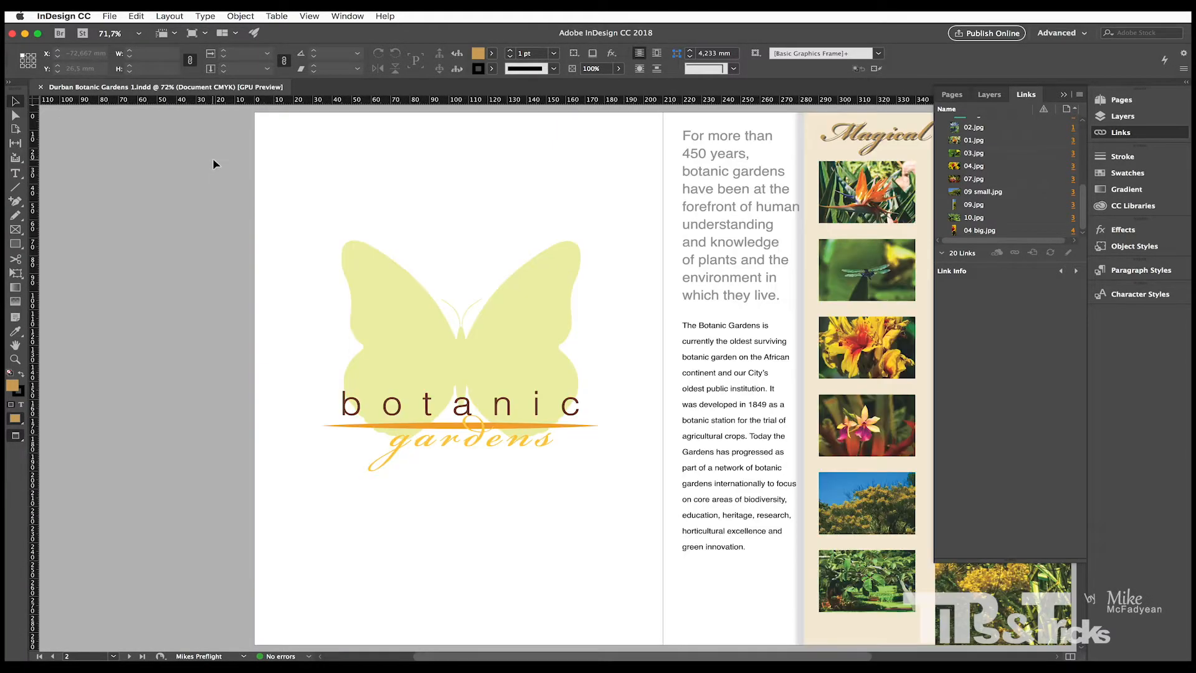
pyautogui.hotkey('shift', 'pagedown')
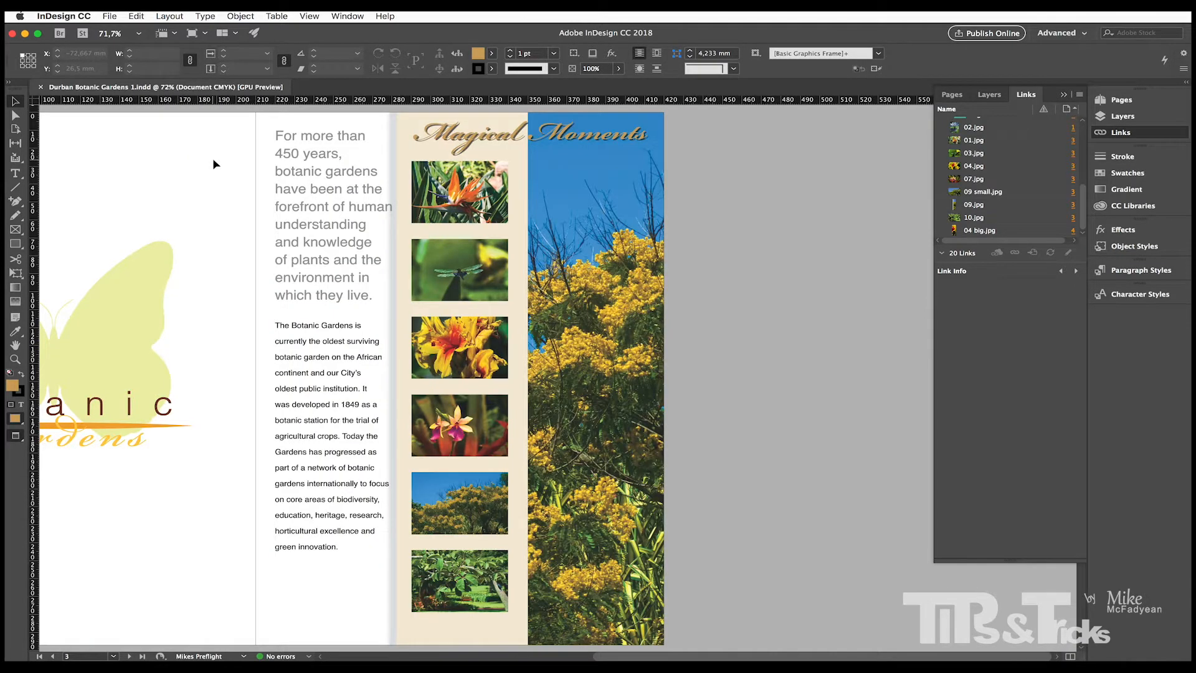
pyautogui.hotkey('shift', 'pageup')
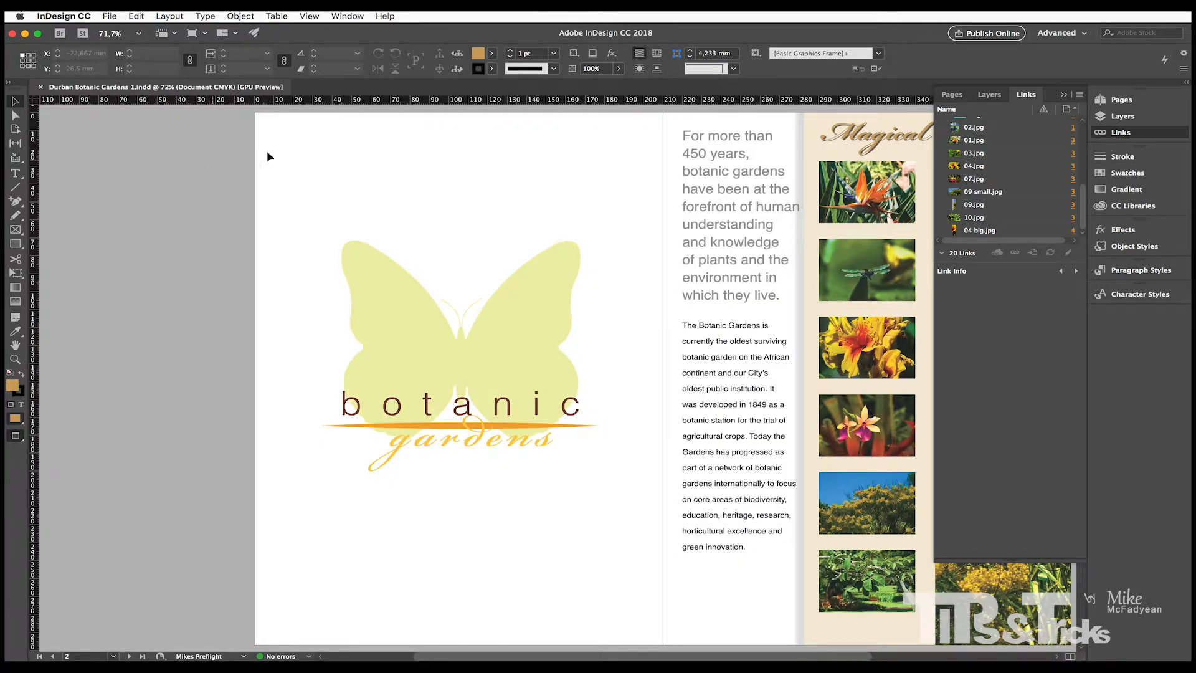
pyautogui.click(1063, 94)
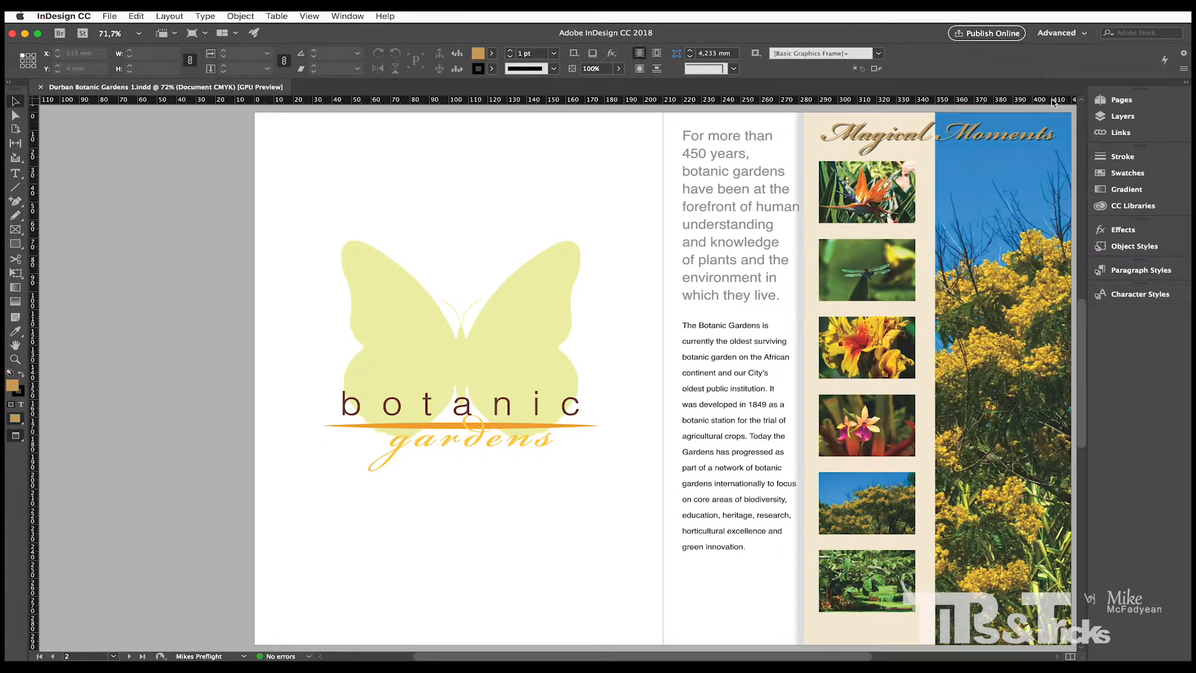
pyautogui.hscroll(3, 760, 279)
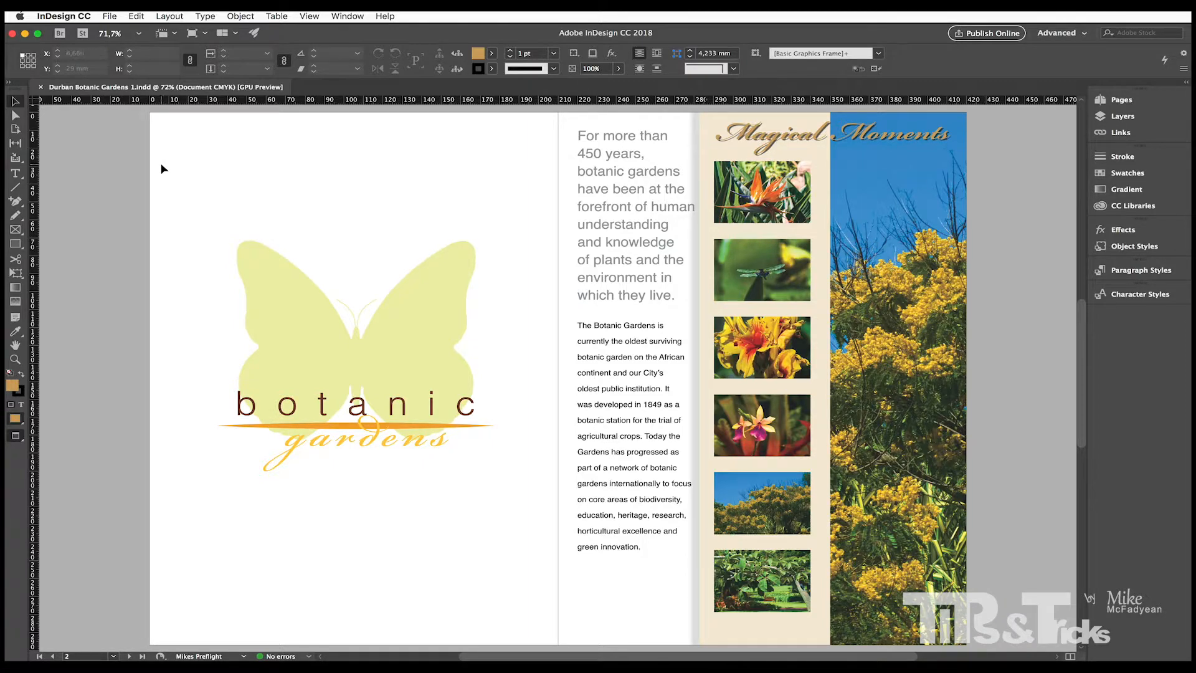
# Start packaging the document and continue past the package summary and printing instructions to the destination settings
pyautogui.click(108, 18)
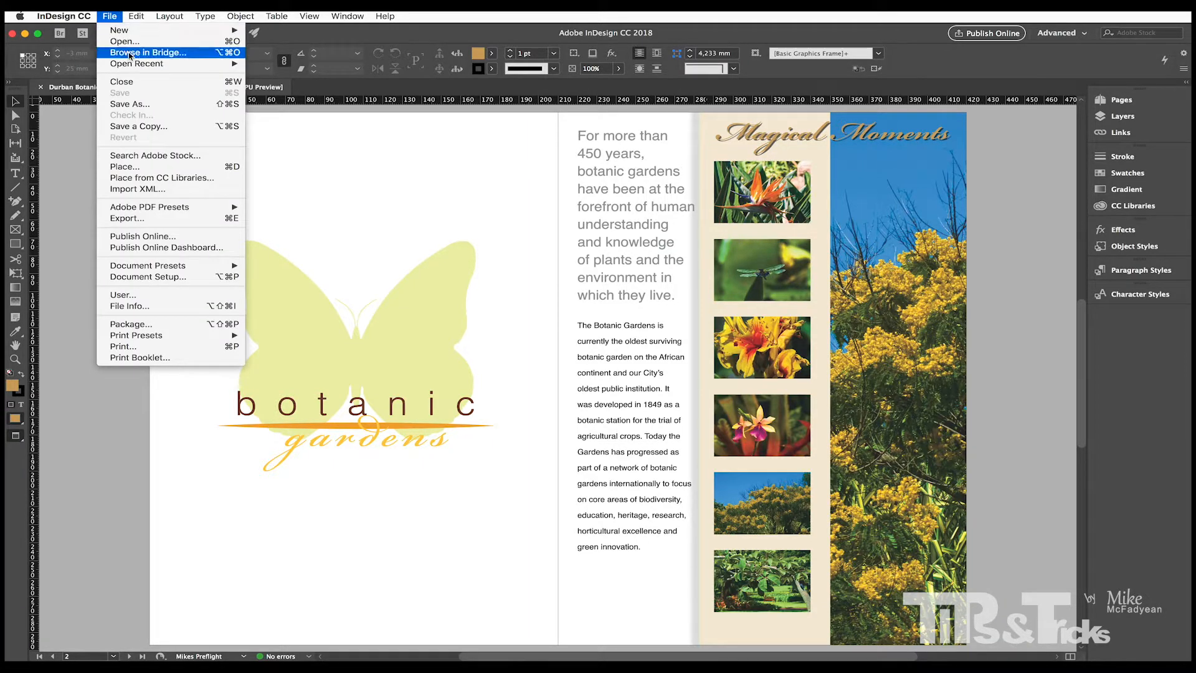
pyautogui.click(147, 323)
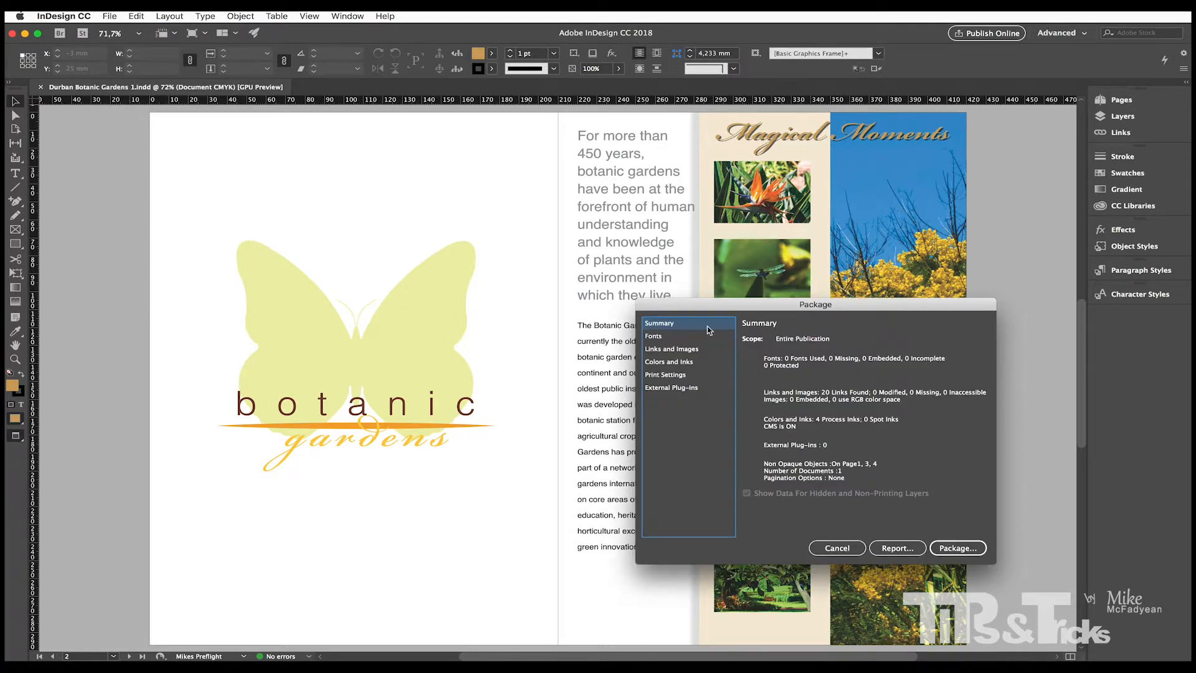
pyautogui.click(958, 548)
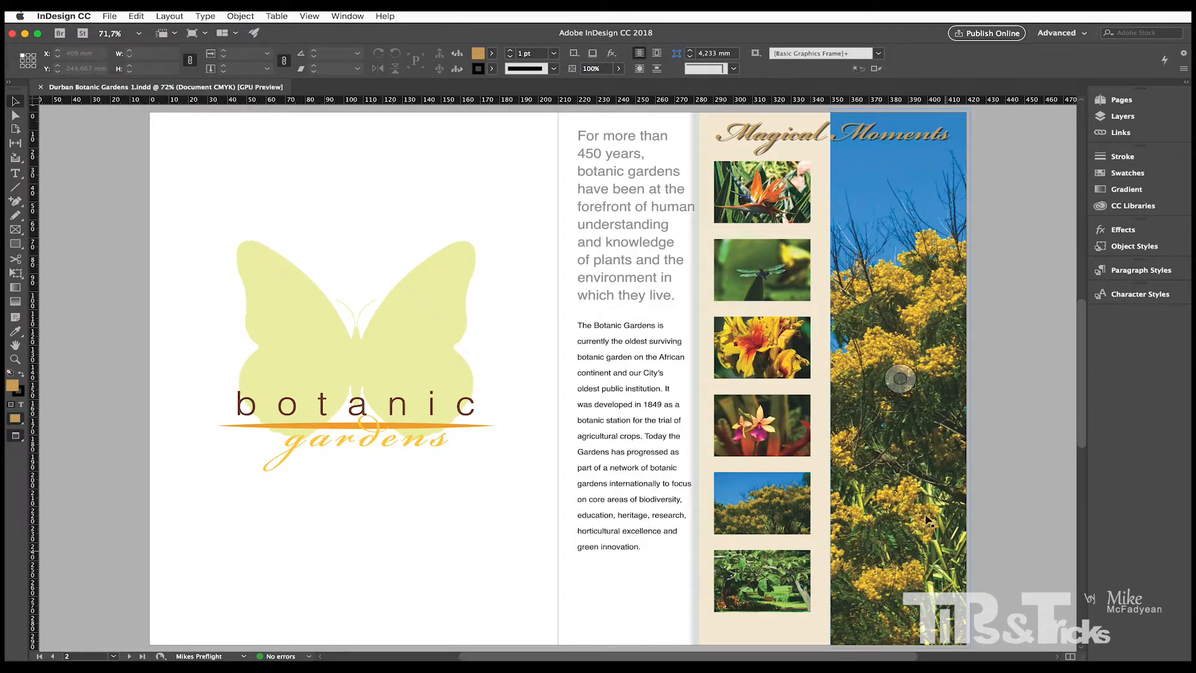
pyautogui.click(756, 290)
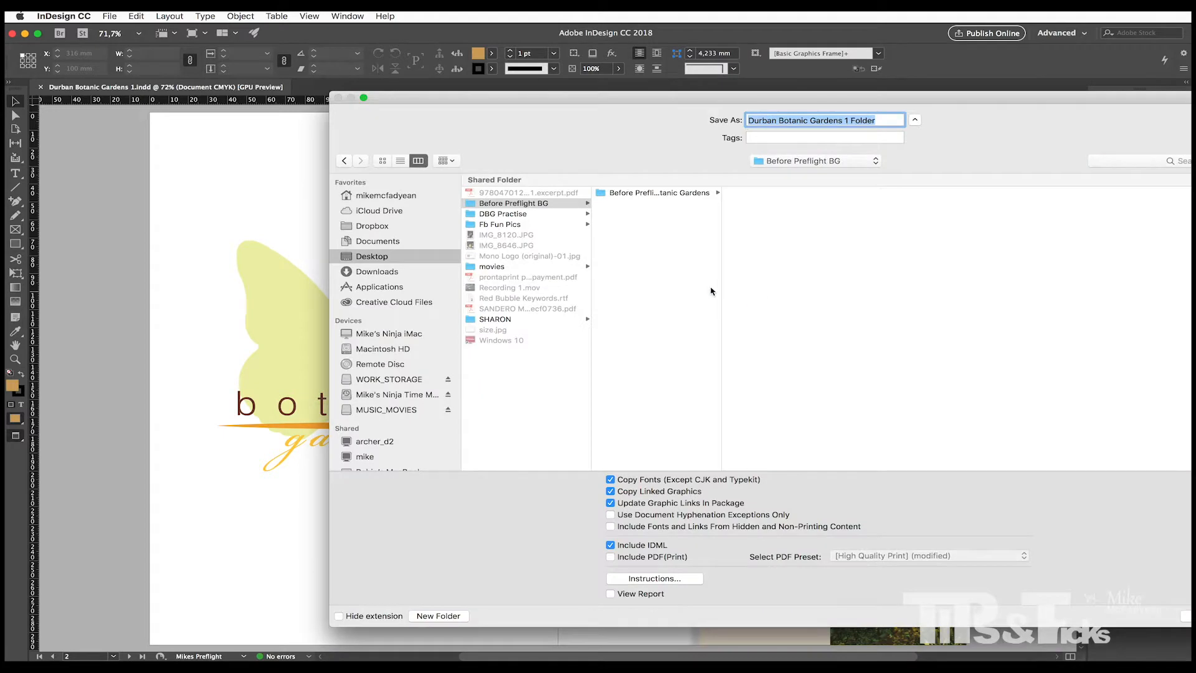
# Create a folder named Preflighted BG on the Desktop as the package destination and bring the whole dialog into view
pyautogui.click(380, 256)
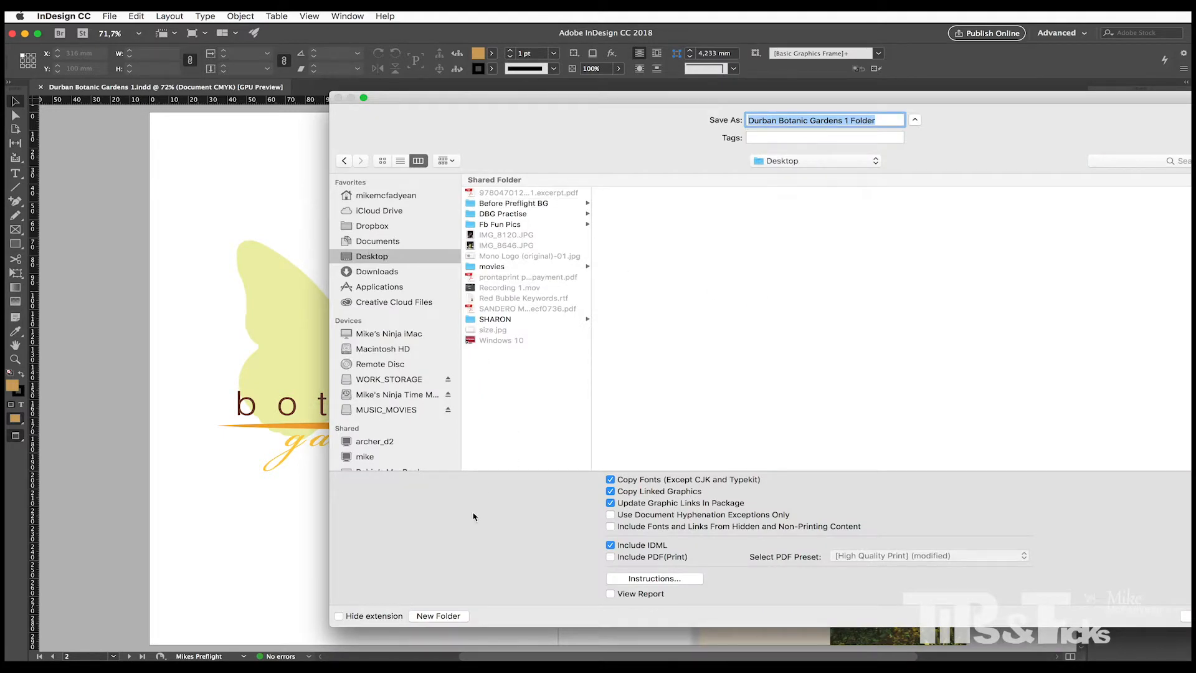
pyautogui.click(431, 615)
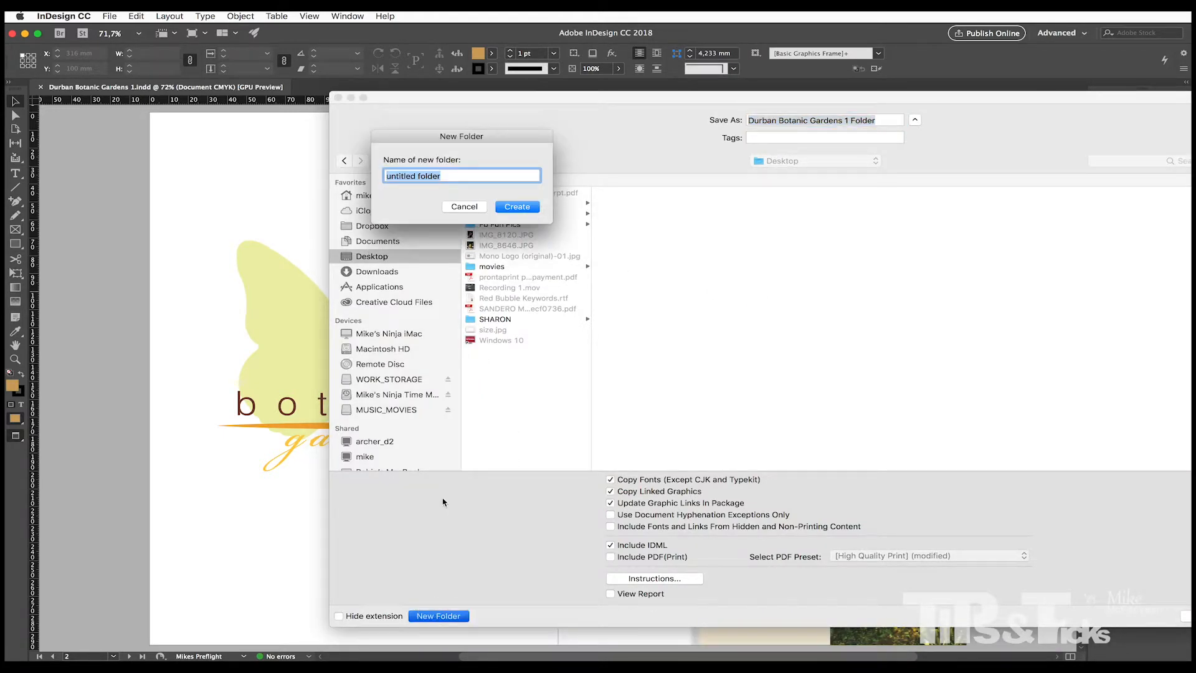
pyautogui.write('Preflighted BG')
pyautogui.click(523, 207)
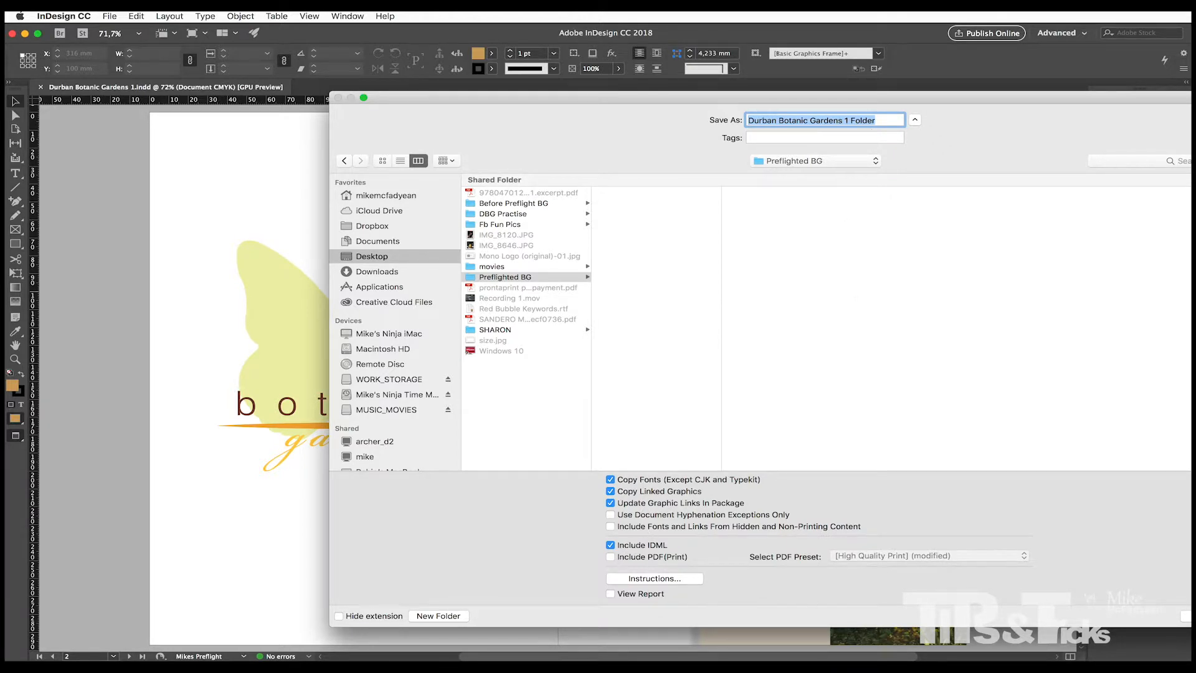
pyautogui.moveTo(1082, 98); pyautogui.dragTo(896, 92)
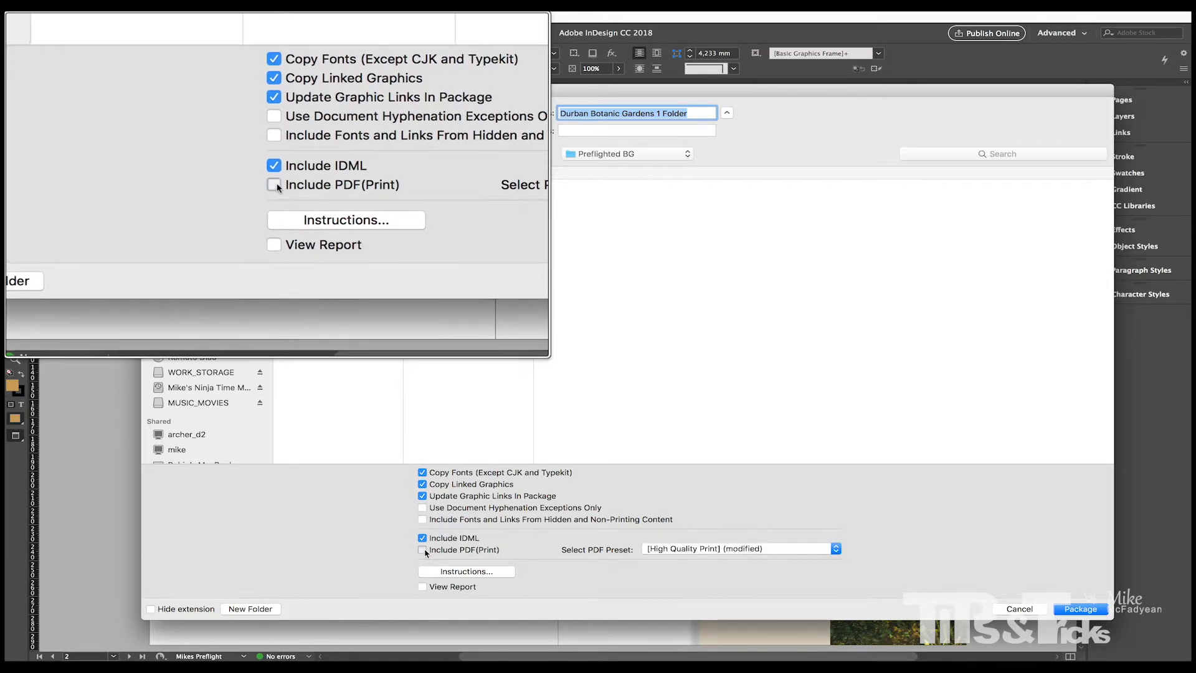
# Enable Include PDF(Print) to review the available PDF presets, and switch the option off again
pyautogui.click(423, 550)
pyautogui.click(677, 551)
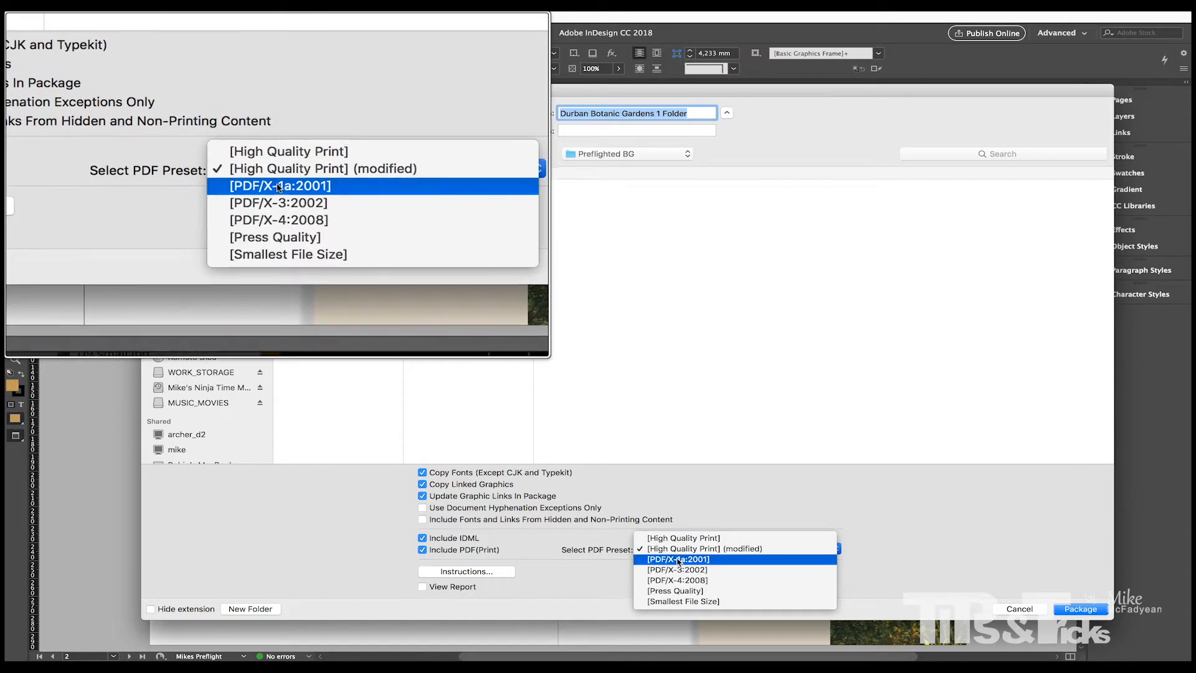
pyautogui.click(605, 561)
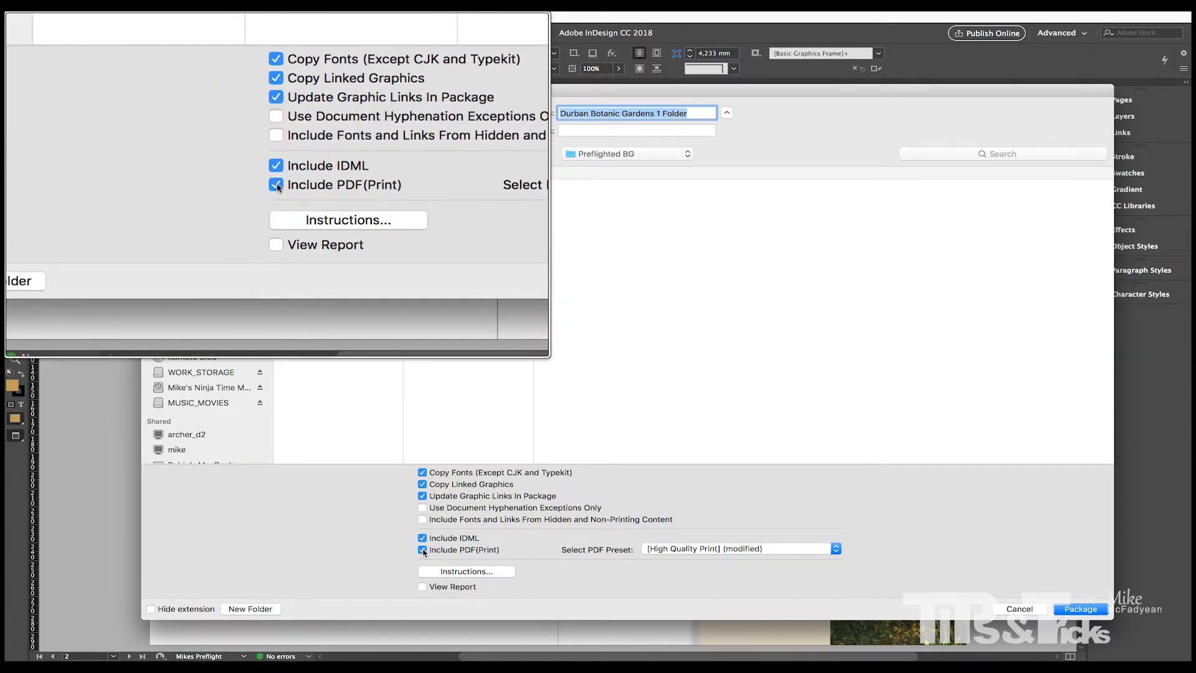
pyautogui.click(456, 550)
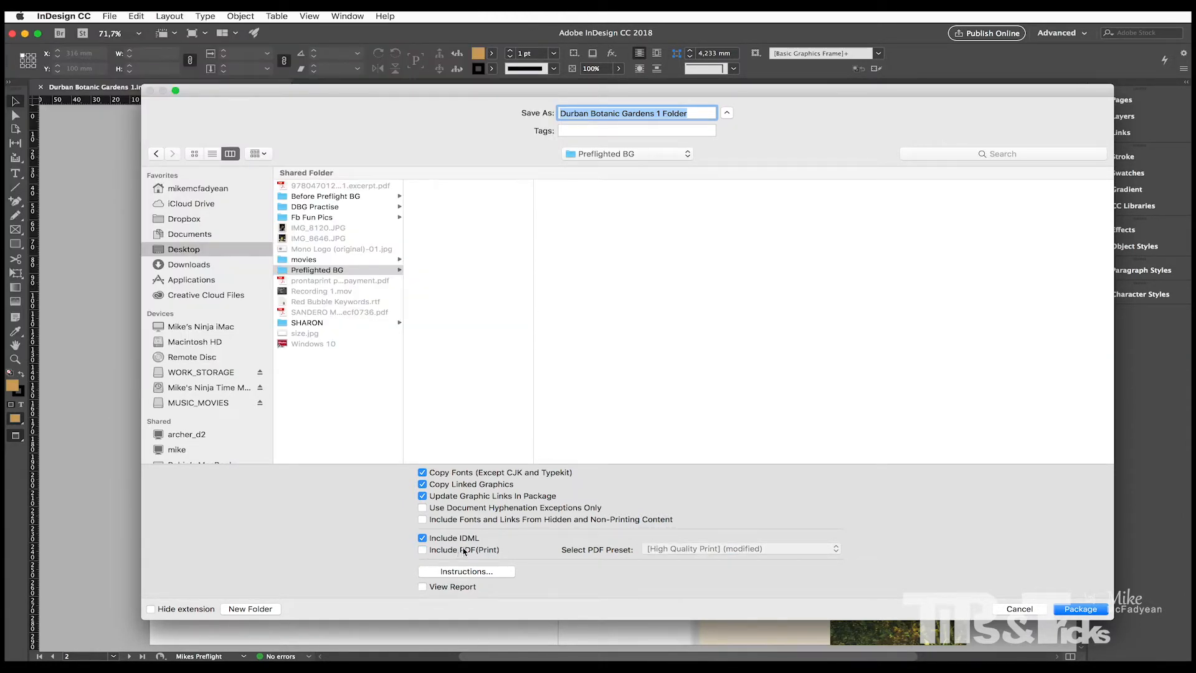
# Create the package in the chosen folder and start a PDF export with the [PDF/X-1a:2001] preset
pyautogui.click(1076, 610)
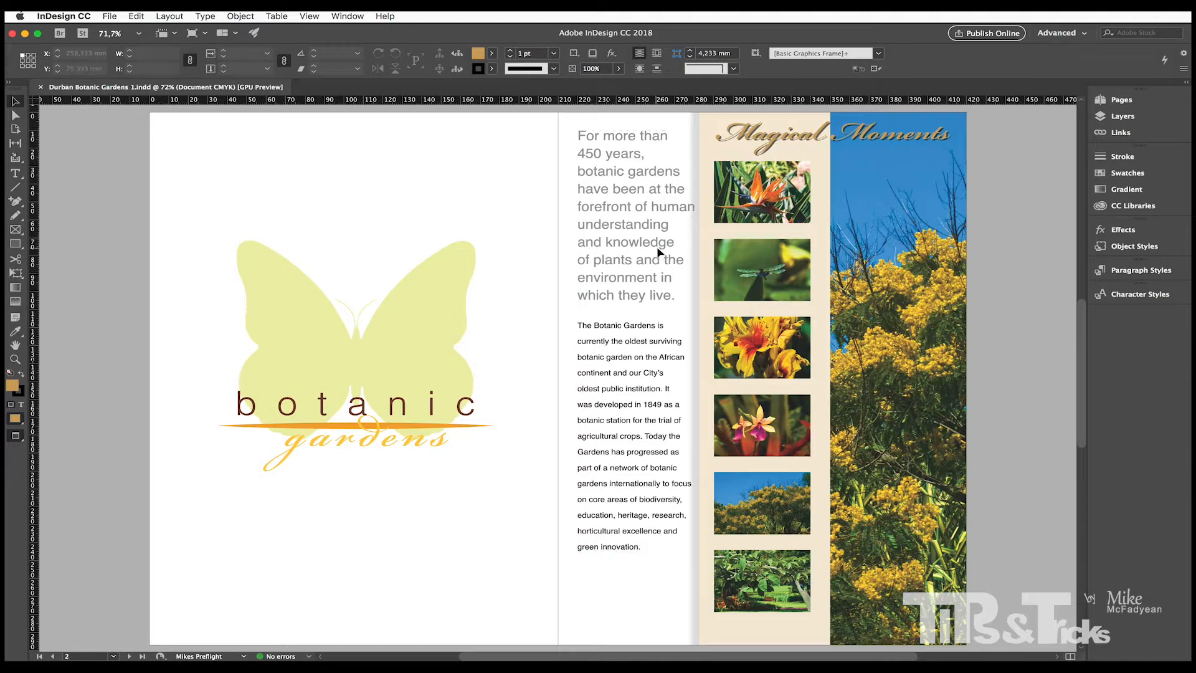
pyautogui.click(110, 16)
pyautogui.moveTo(149, 207)
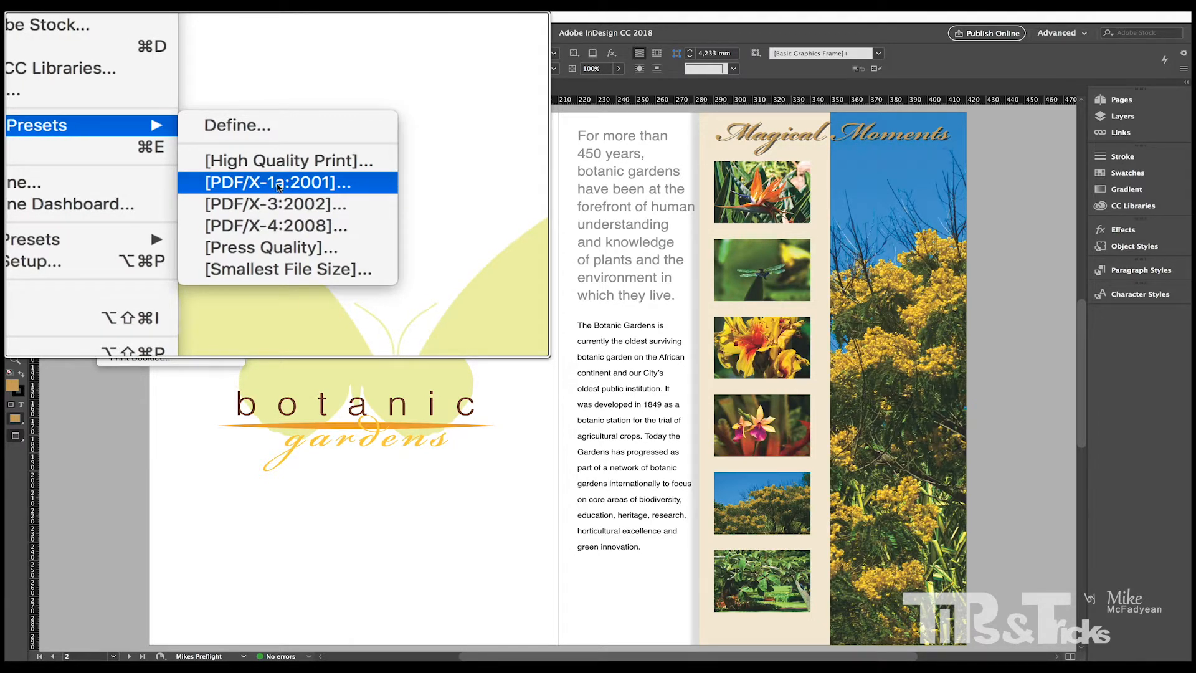
pyautogui.click(278, 184)
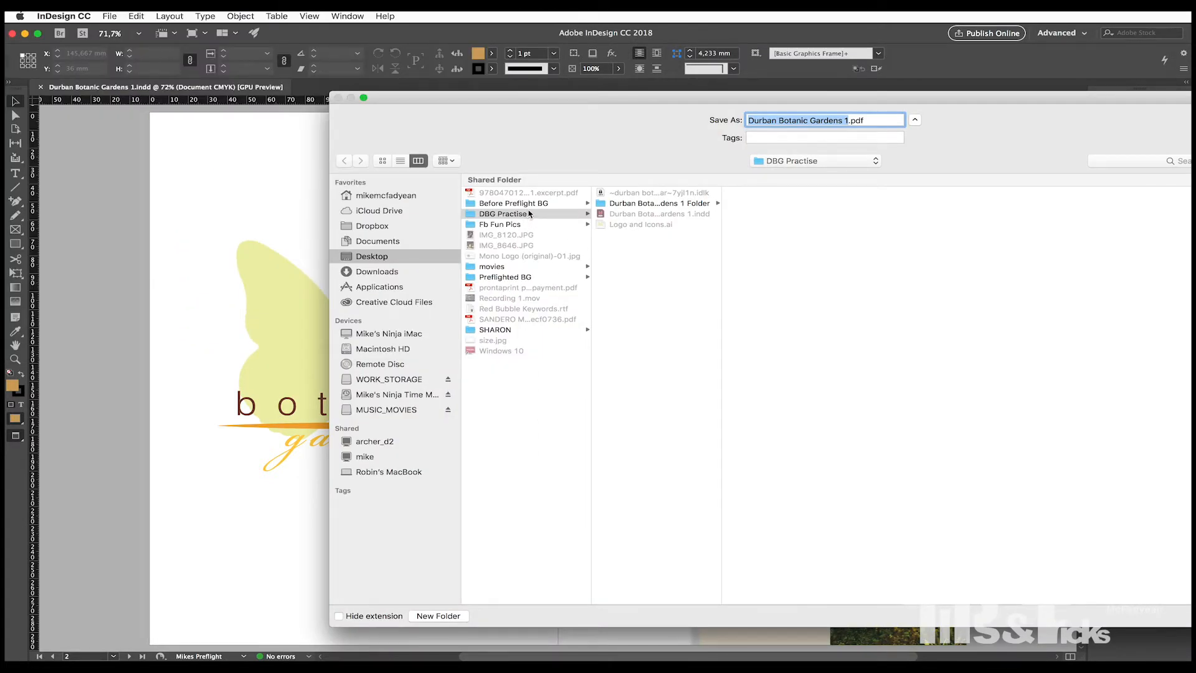
# Save the PDF as Botanic Gardens - Print Ready.pdf in the packaged Durban Botanic Gardens 1 Folder inside Preflighted BG
pyautogui.click(529, 277)
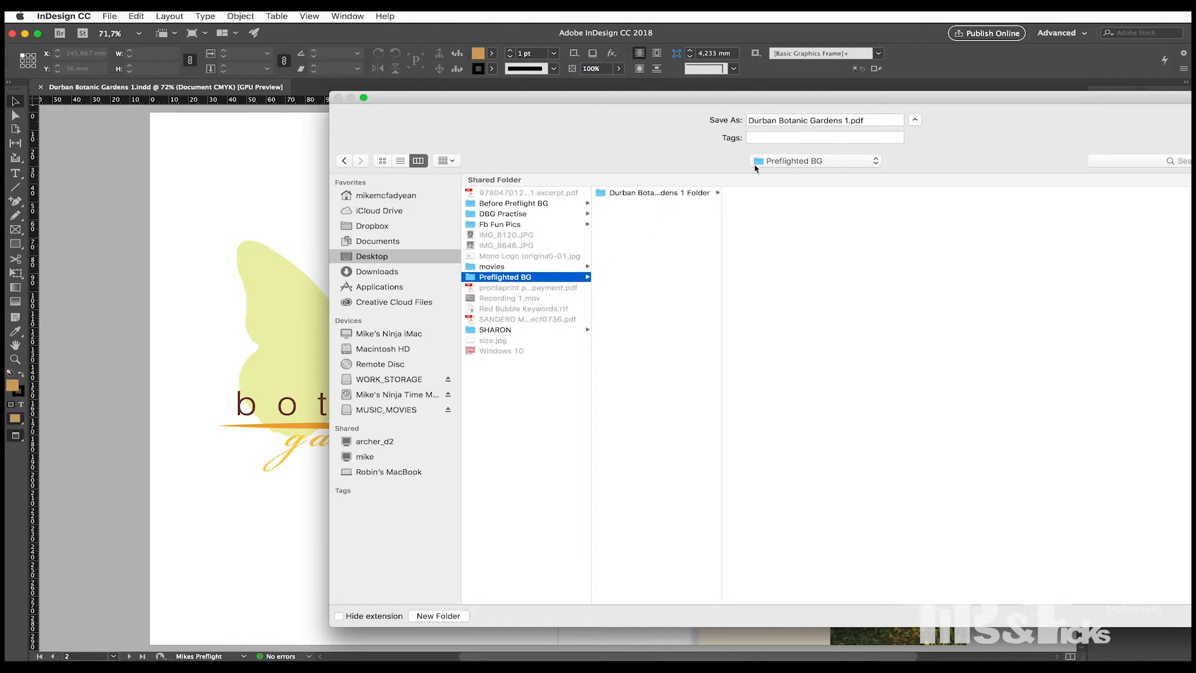
pyautogui.click(655, 194)
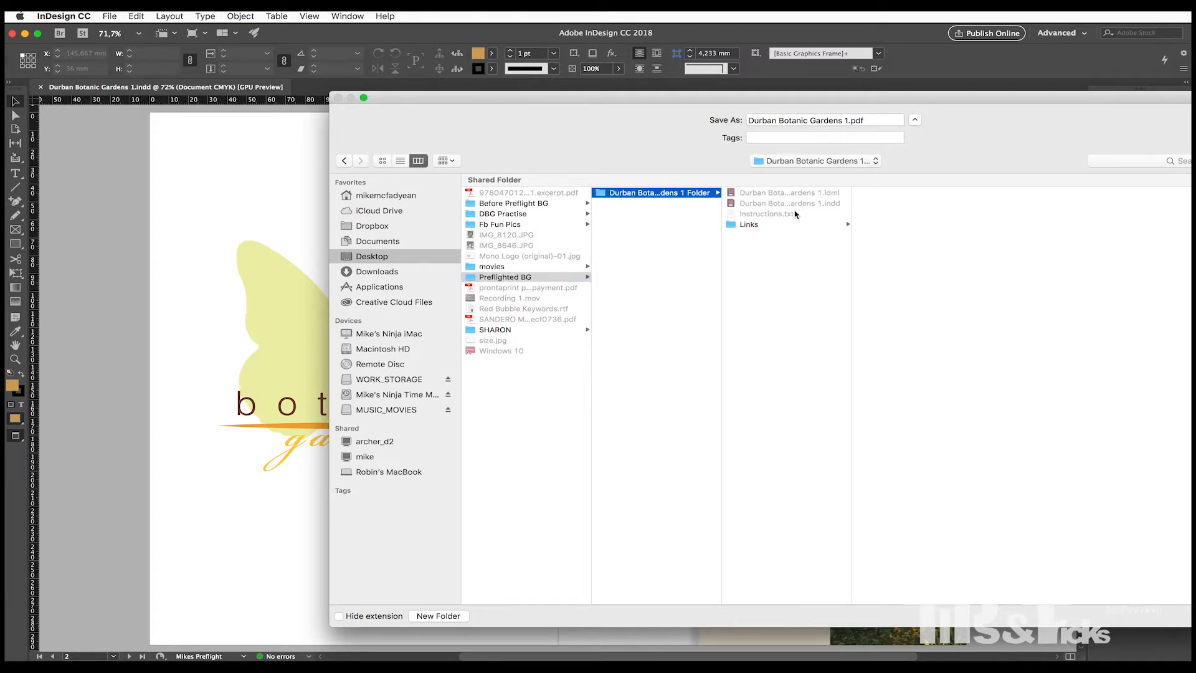
pyautogui.click(841, 120)
pyautogui.press('BackSpace')
pyautogui.press('BackSpace')
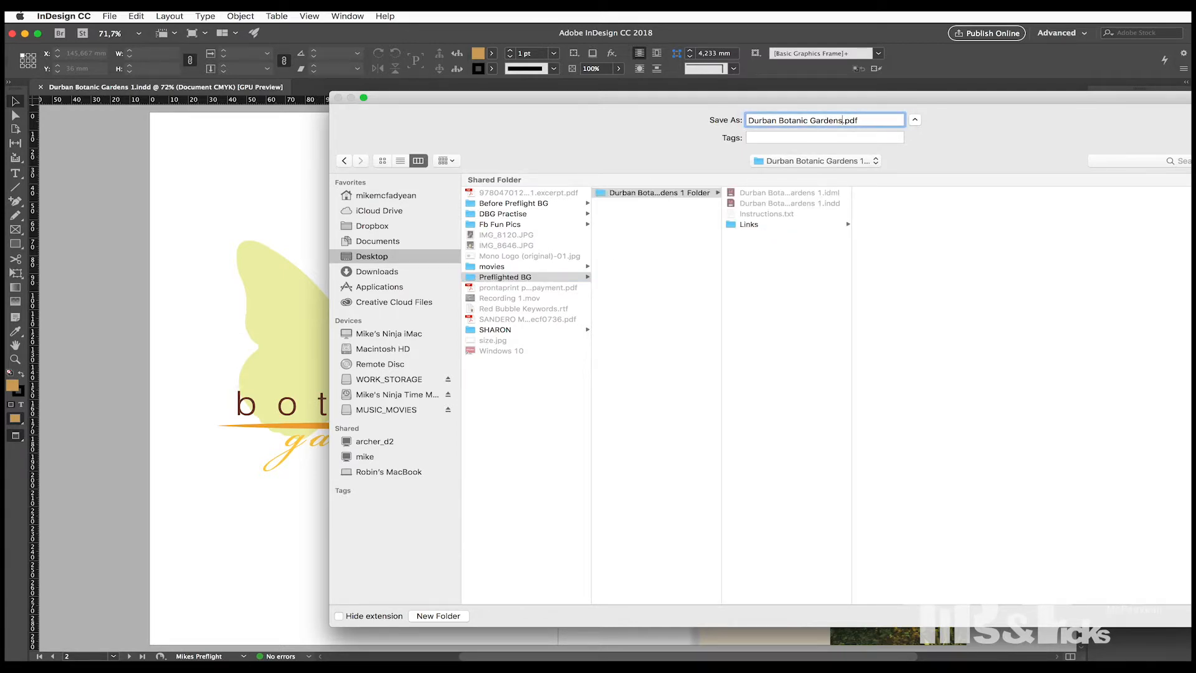
pyautogui.write('- Print REady')
pyautogui.click(779, 120)
pyautogui.press('BackSpace')
pyautogui.press('BackSpace')
pyautogui.press('BackSpace')
pyautogui.press('BackSpace')
pyautogui.press('BackSpace')
pyautogui.press('BackSpace')
pyautogui.press('BackSpace')
pyautogui.click(846, 120)
pyautogui.press('BackSpace')
pyautogui.write('e')
pyautogui.moveTo(1091, 107); pyautogui.dragTo(1002, 100)
pyautogui.click(1179, 610)
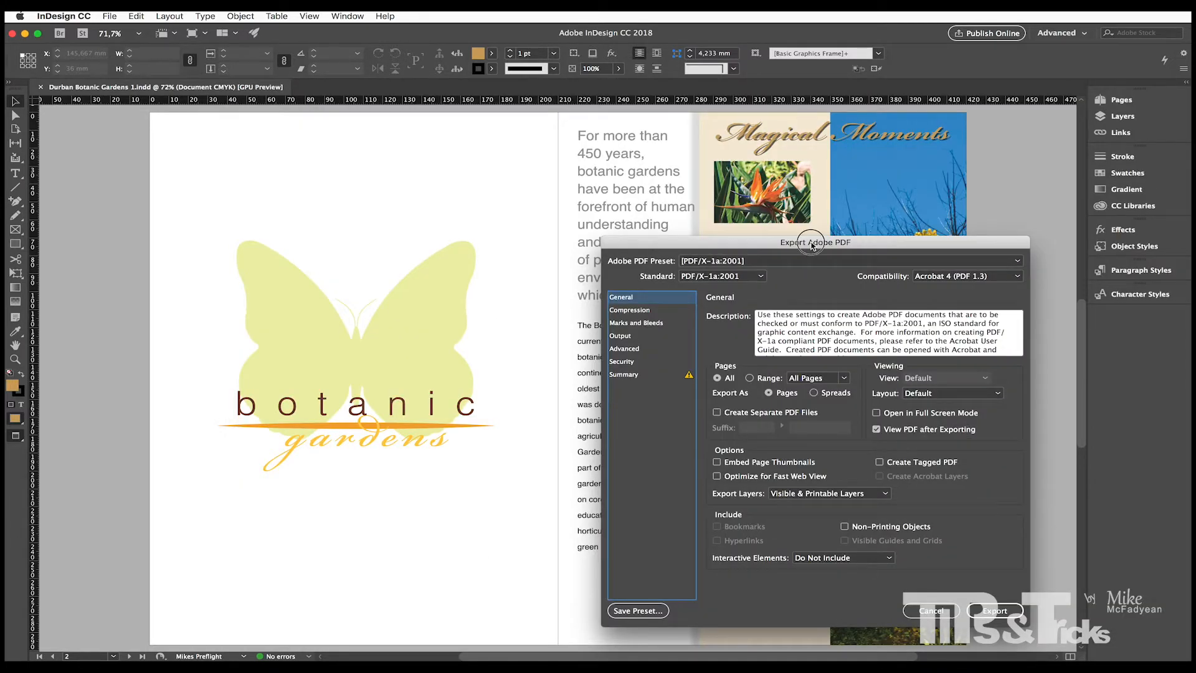
# Export the PDF as spreads with all printer's marks and the document bleed settings enabled
pyautogui.moveTo(811, 243); pyautogui.dragTo(683, 140)
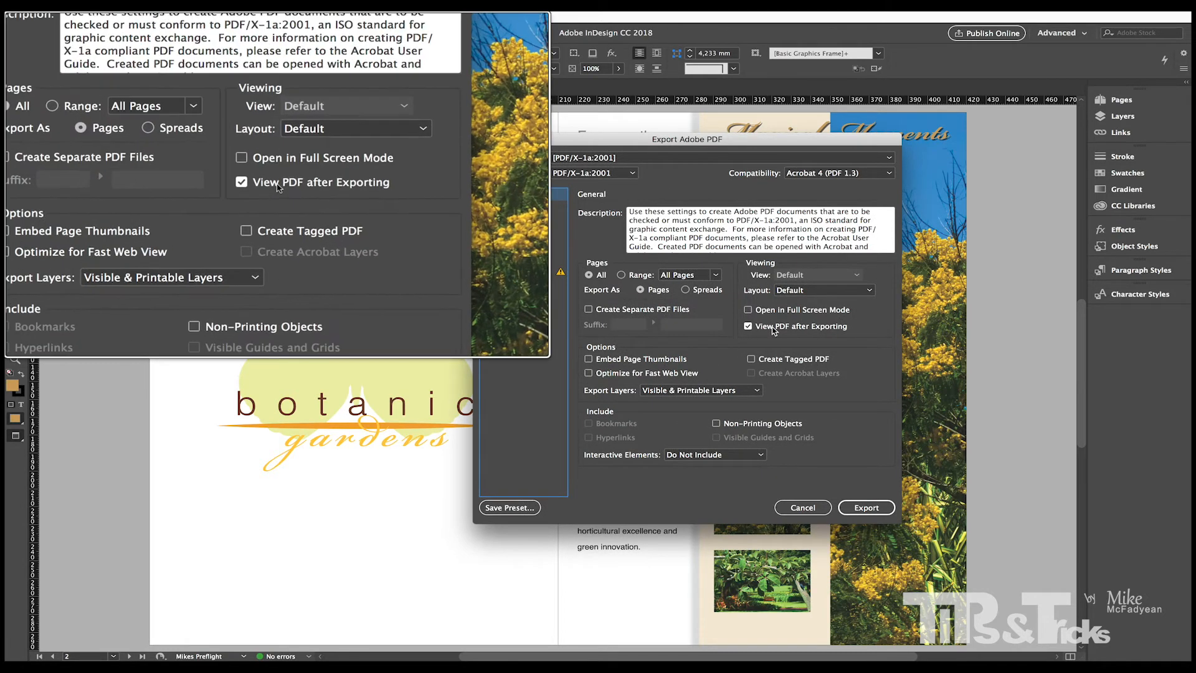
pyautogui.click(686, 290)
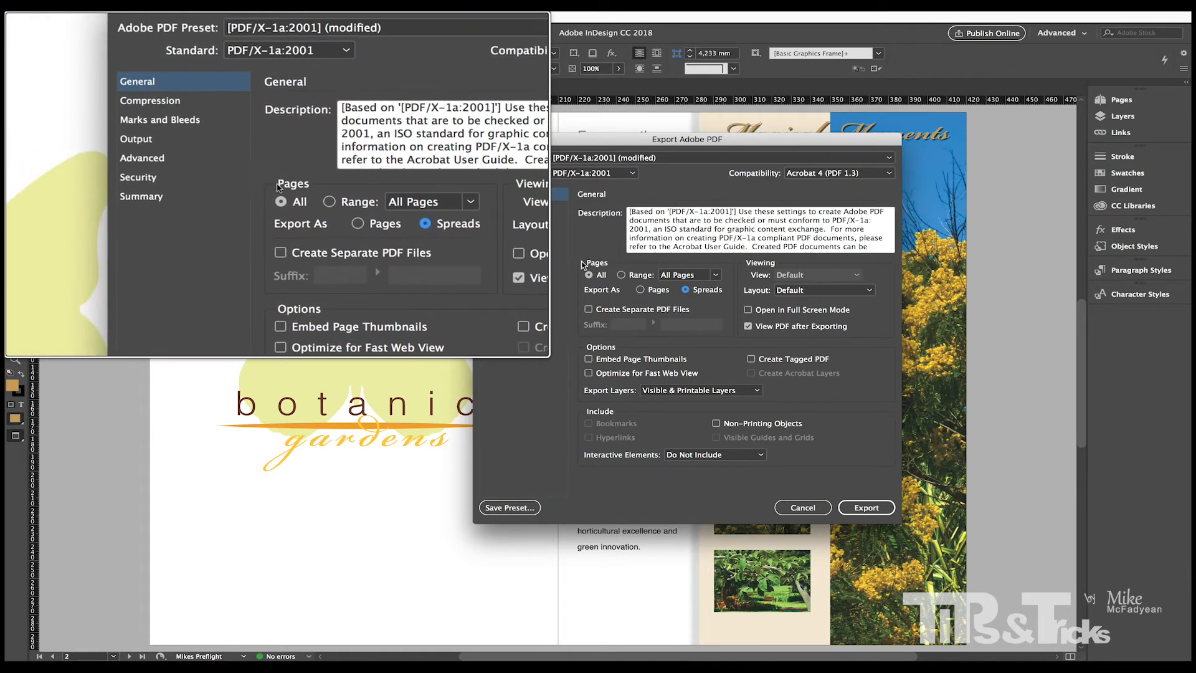
pyautogui.click(527, 222)
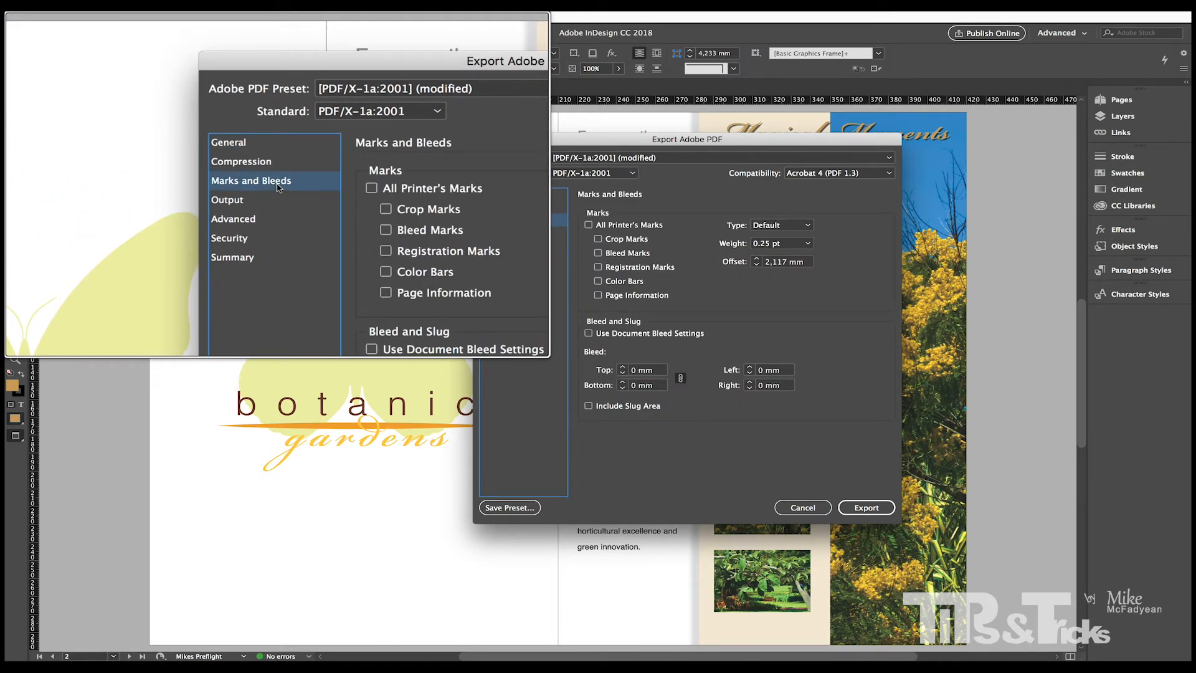
pyautogui.click(588, 225)
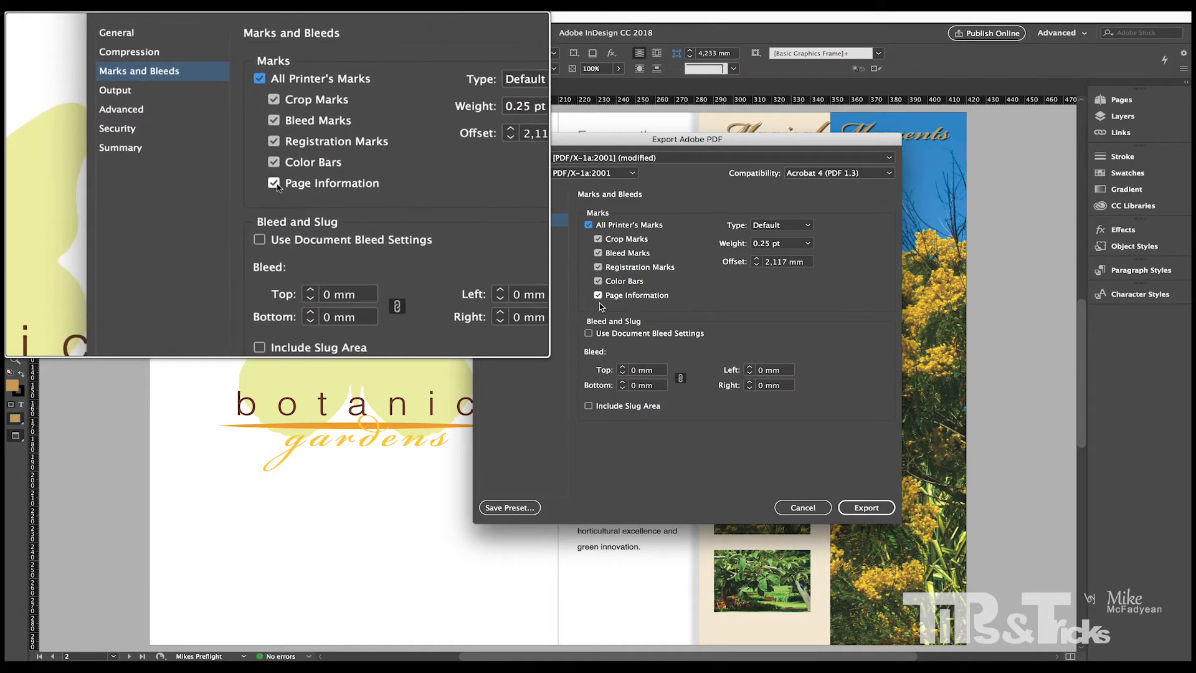
pyautogui.click(596, 335)
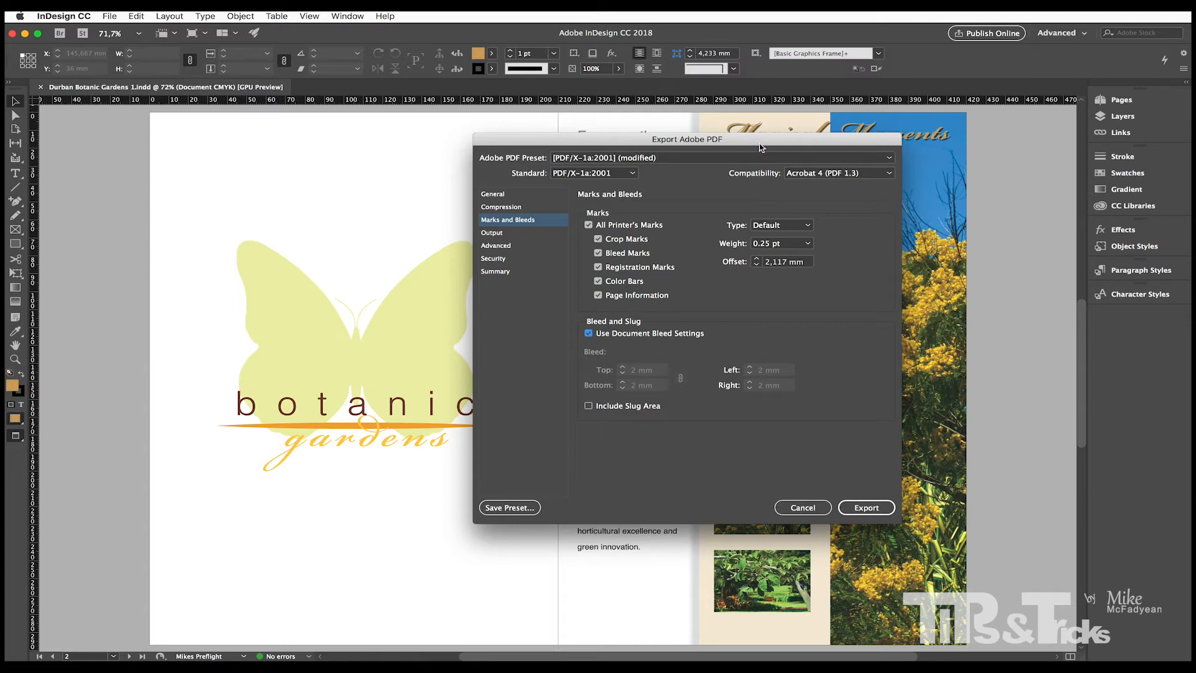
pyautogui.moveTo(760, 140); pyautogui.dragTo(642, 114)
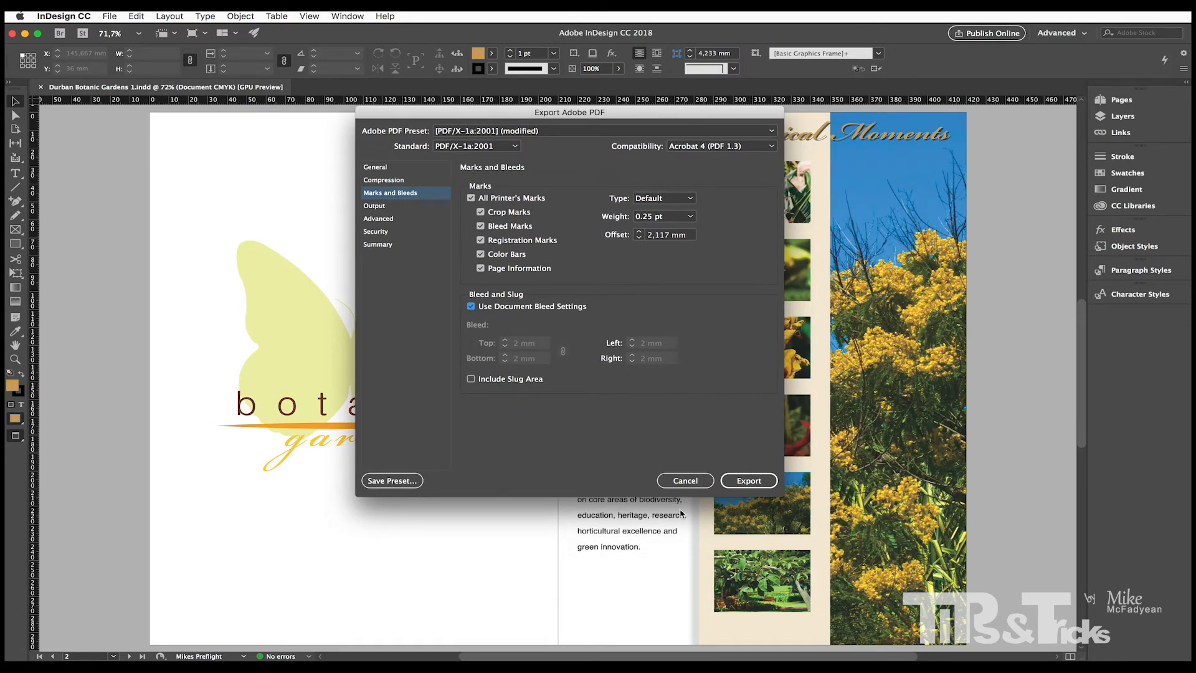
pyautogui.click(760, 483)
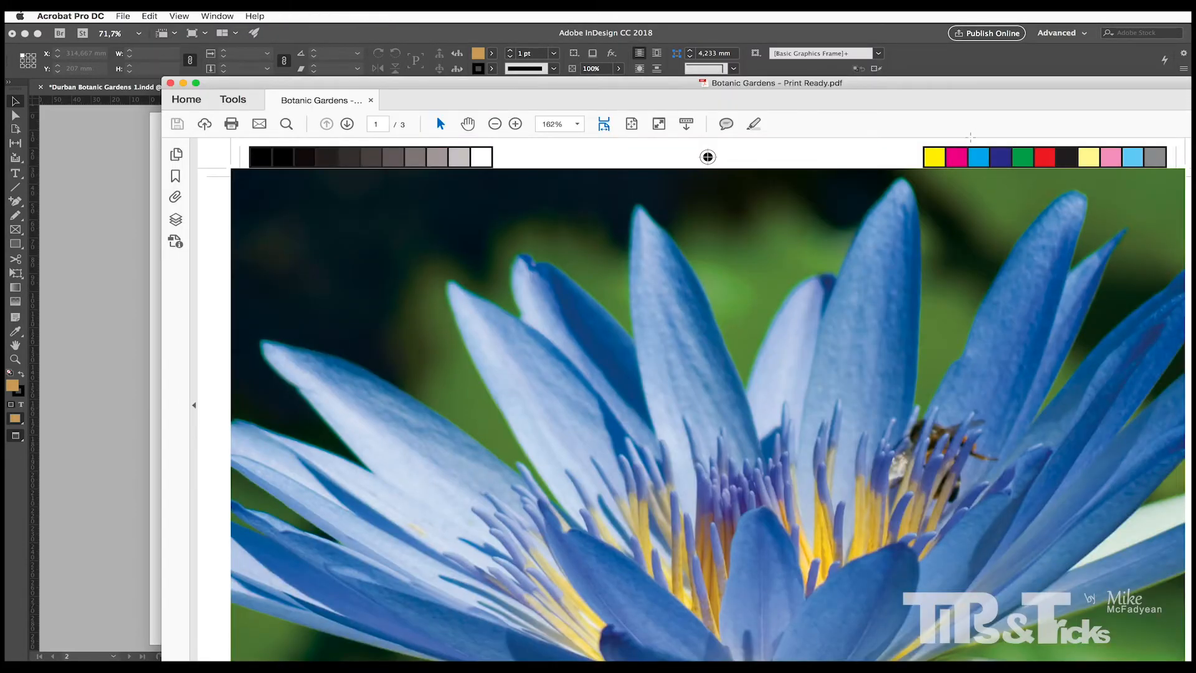
# In Acrobat, bring the whole PDF window onto the screen, enlarge it and fit one full page in view
pyautogui.moveTo(1004, 82); pyautogui.dragTo(849, 15)
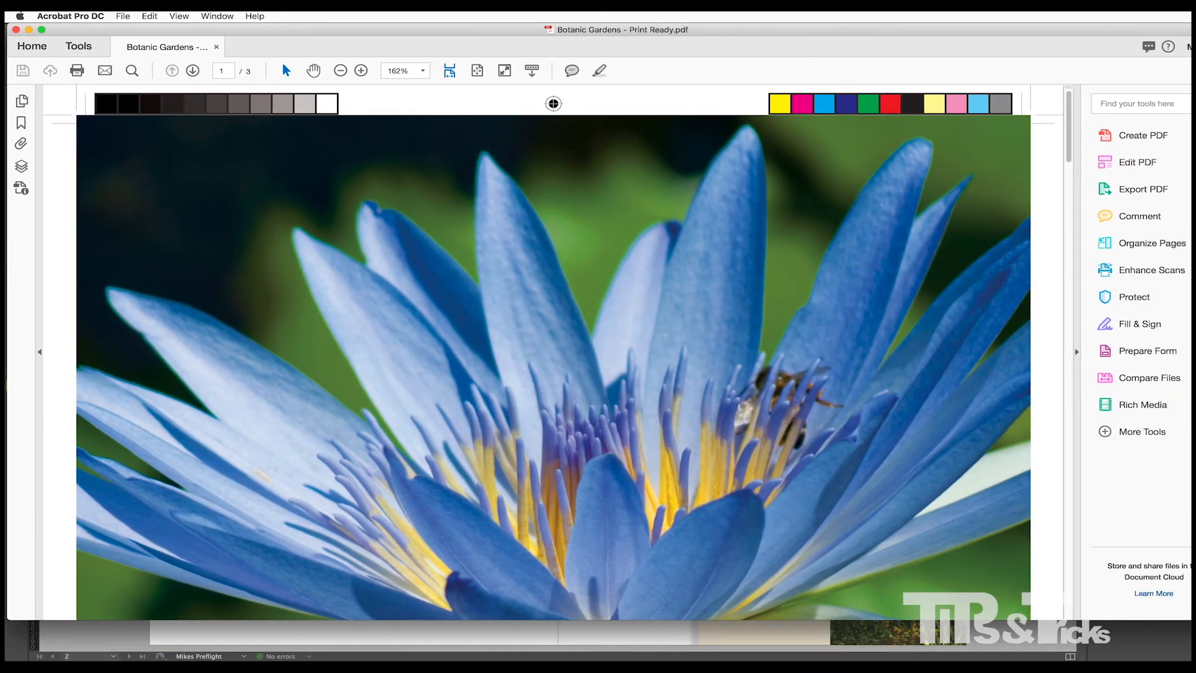
pyautogui.moveTo(1191, 621); pyautogui.dragTo(1176, 651)
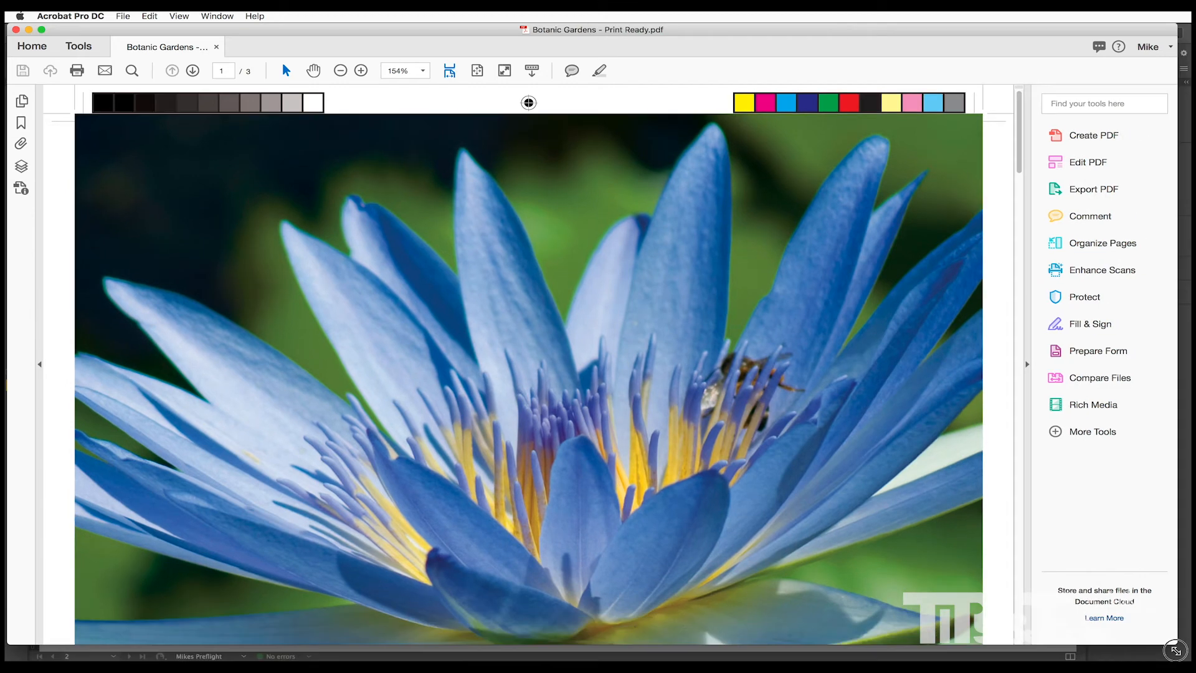
pyautogui.click(477, 72)
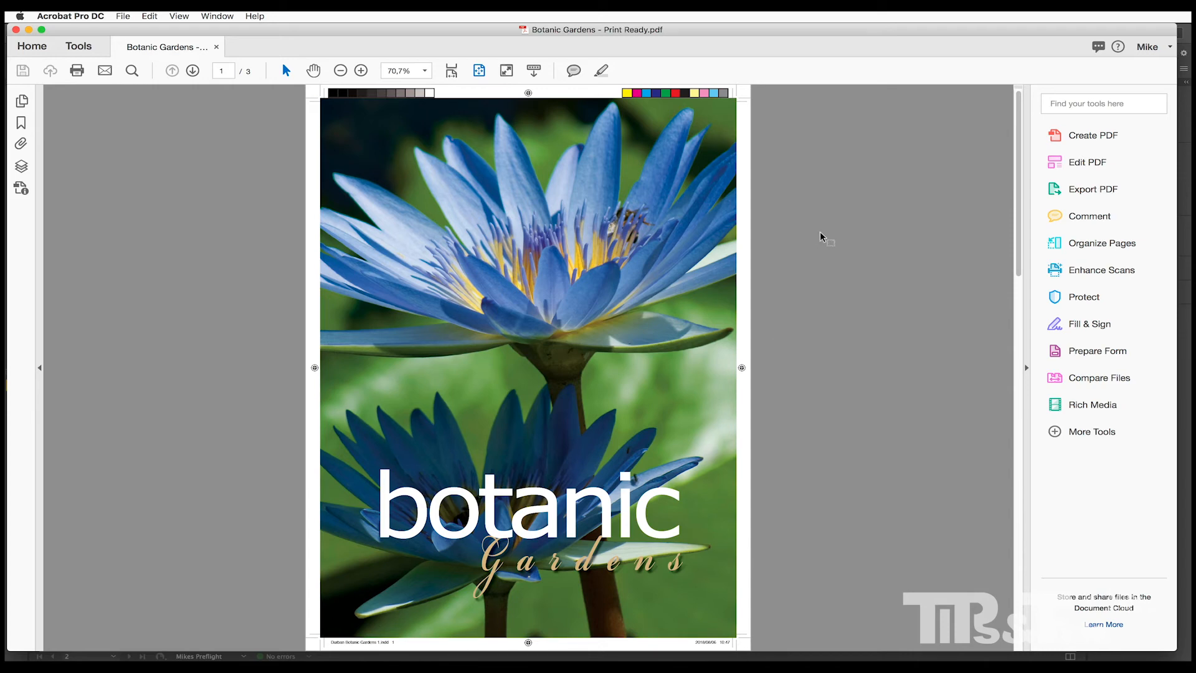
# Look through the exported PDF's cover, inner spread and back page, checking the printer's marks and bleed
pyautogui.scroll(-2, 879, 152)
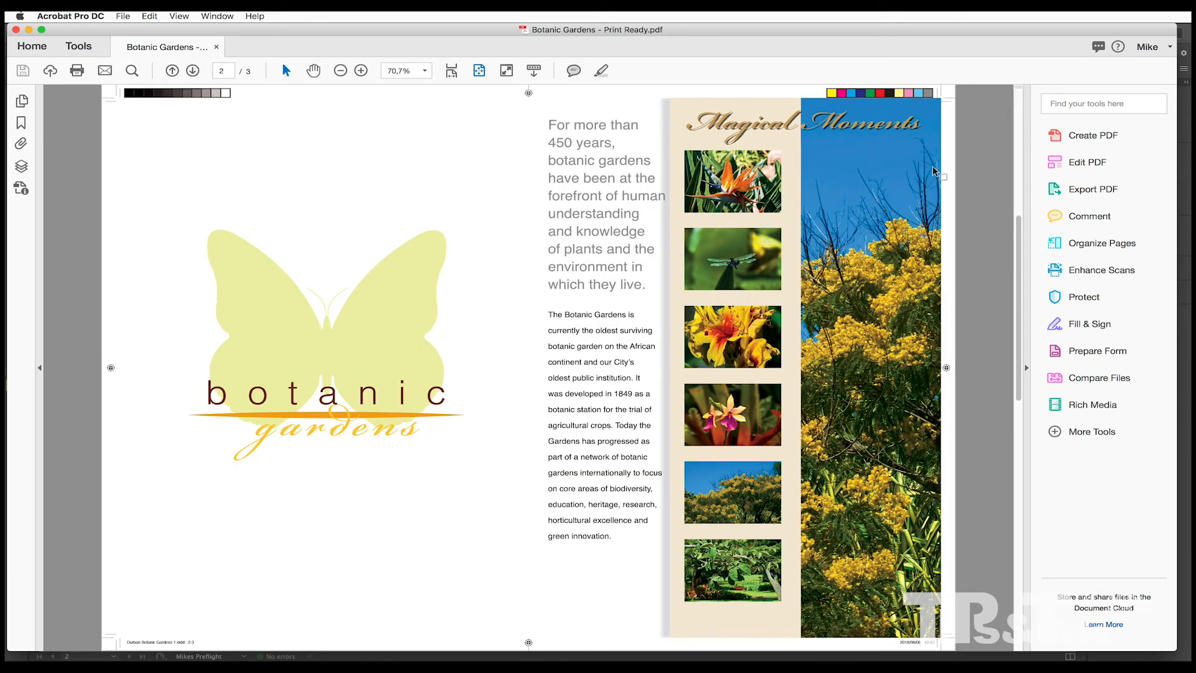
pyautogui.scroll(-2, 934, 172)
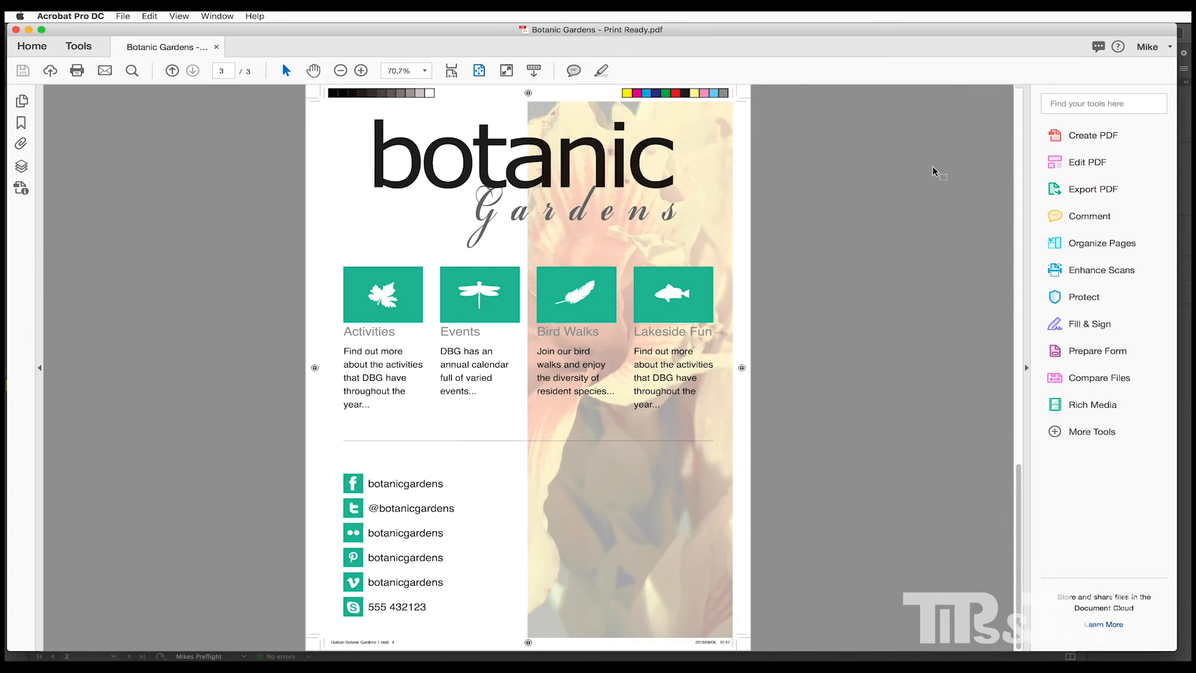
pyautogui.scroll(2, 934, 169)
pyautogui.scroll(2, 933, 168)
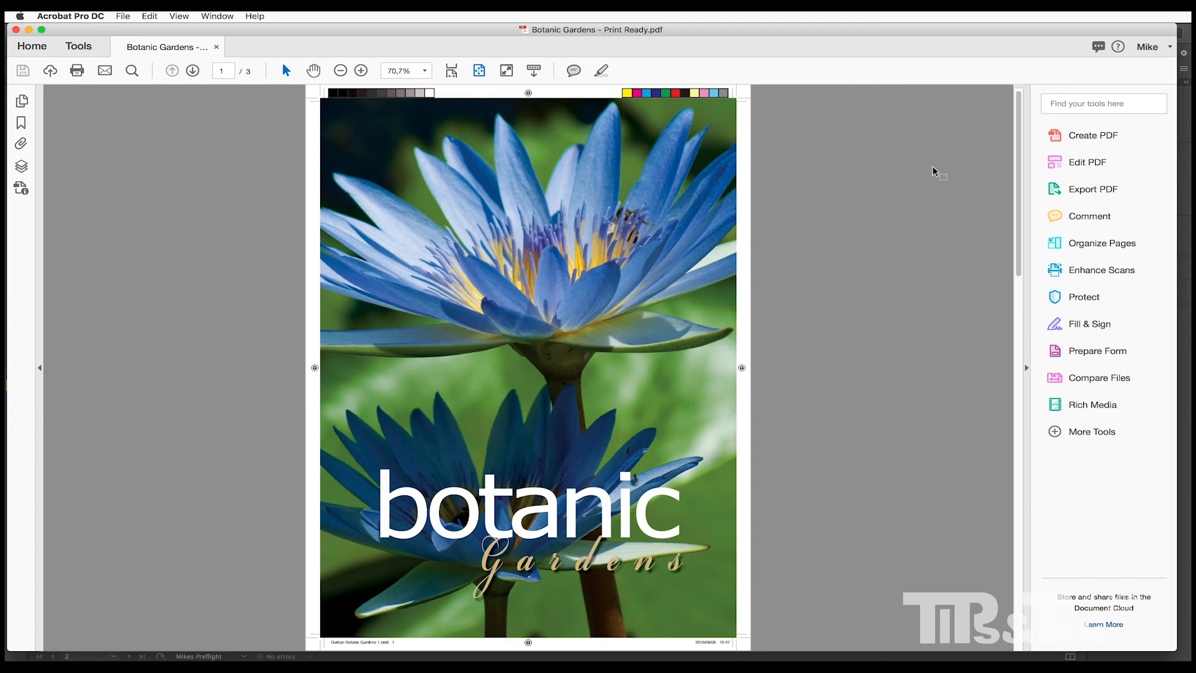
pyautogui.scroll(-2, 934, 169)
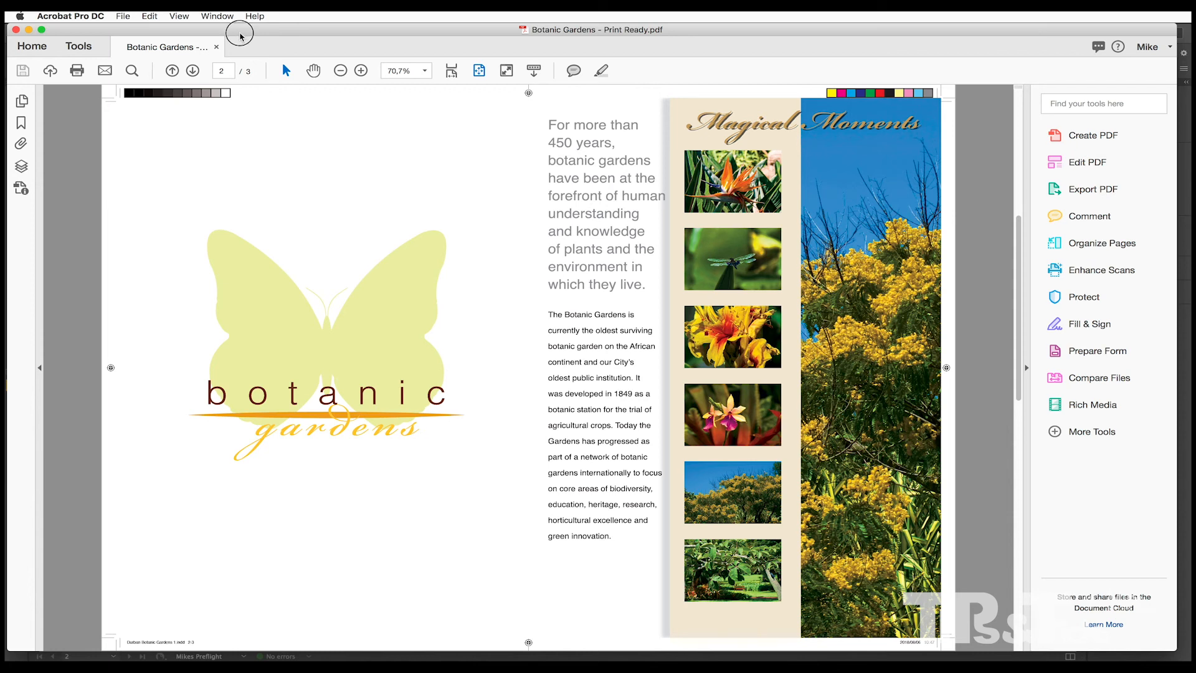
pyautogui.moveTo(240, 34); pyautogui.dragTo(236, 34)
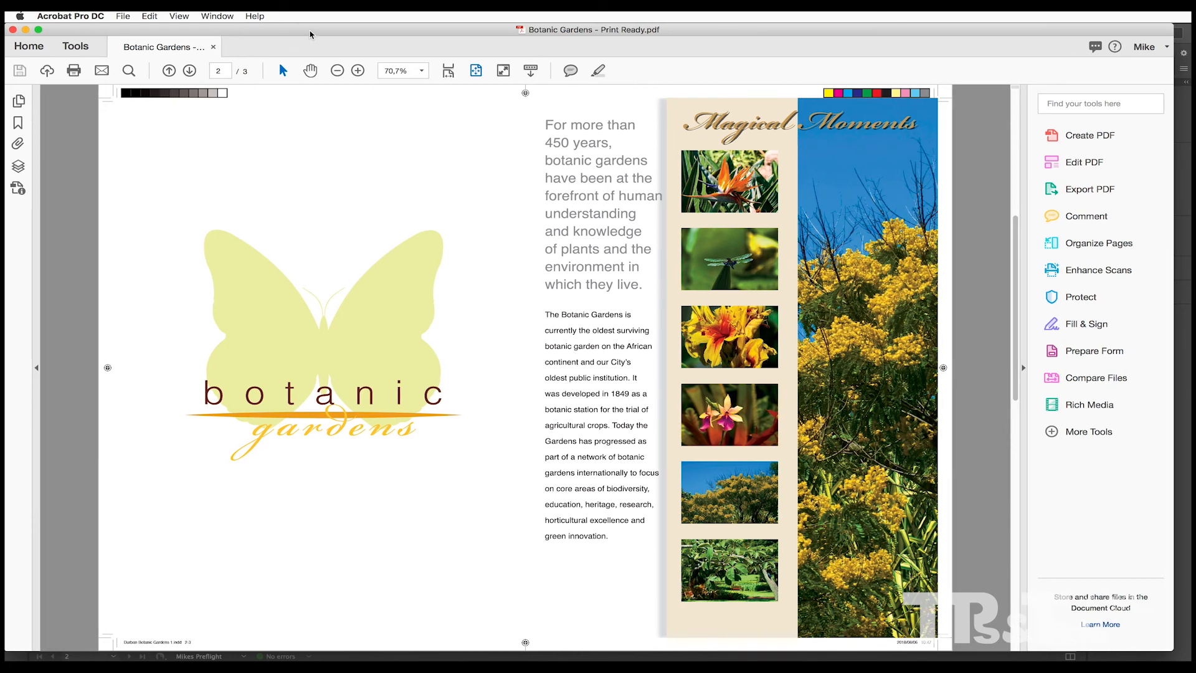